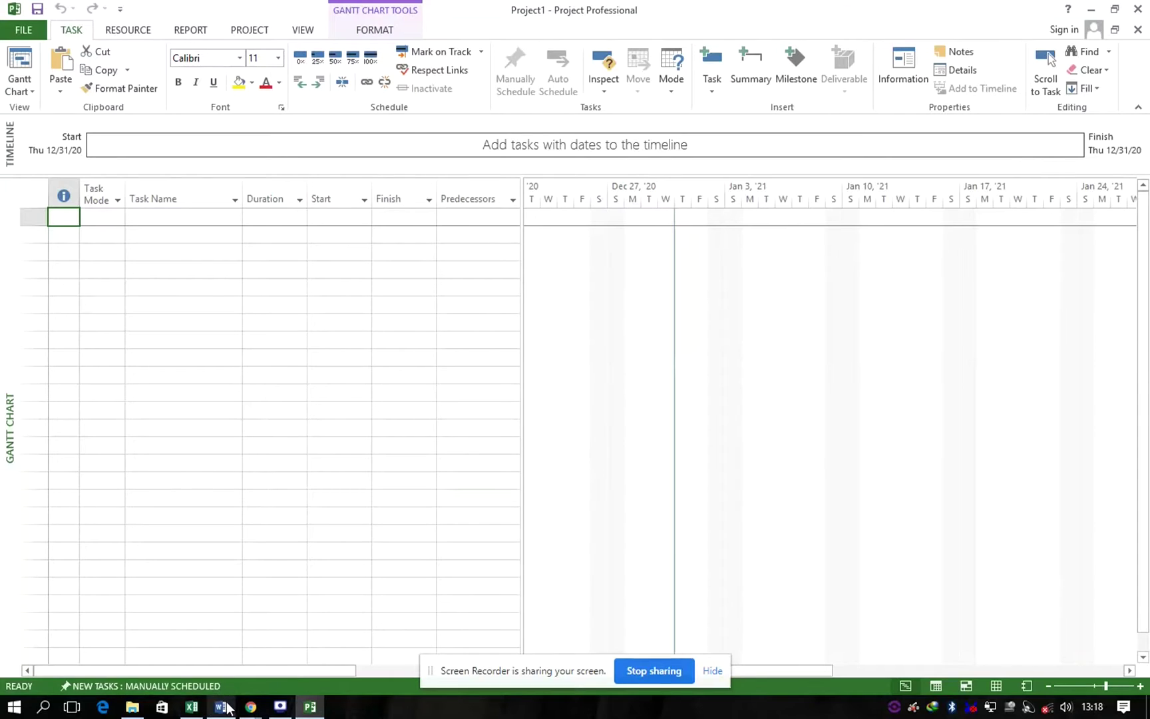
# Step: Switch to the Word document, review the Activity attributes table's activities, predecessors and durations, and return to the Project file
pyautogui.click(227, 707)
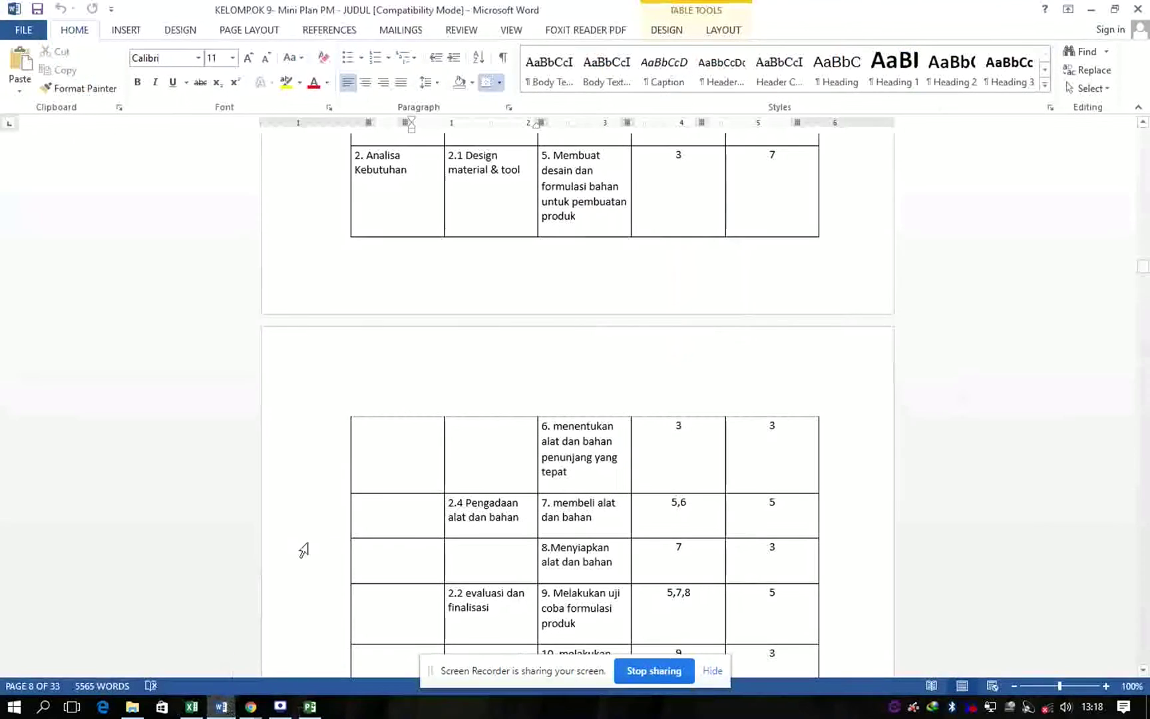
pyautogui.scroll(6, 472, 348)
pyautogui.scroll(6, 469, 349)
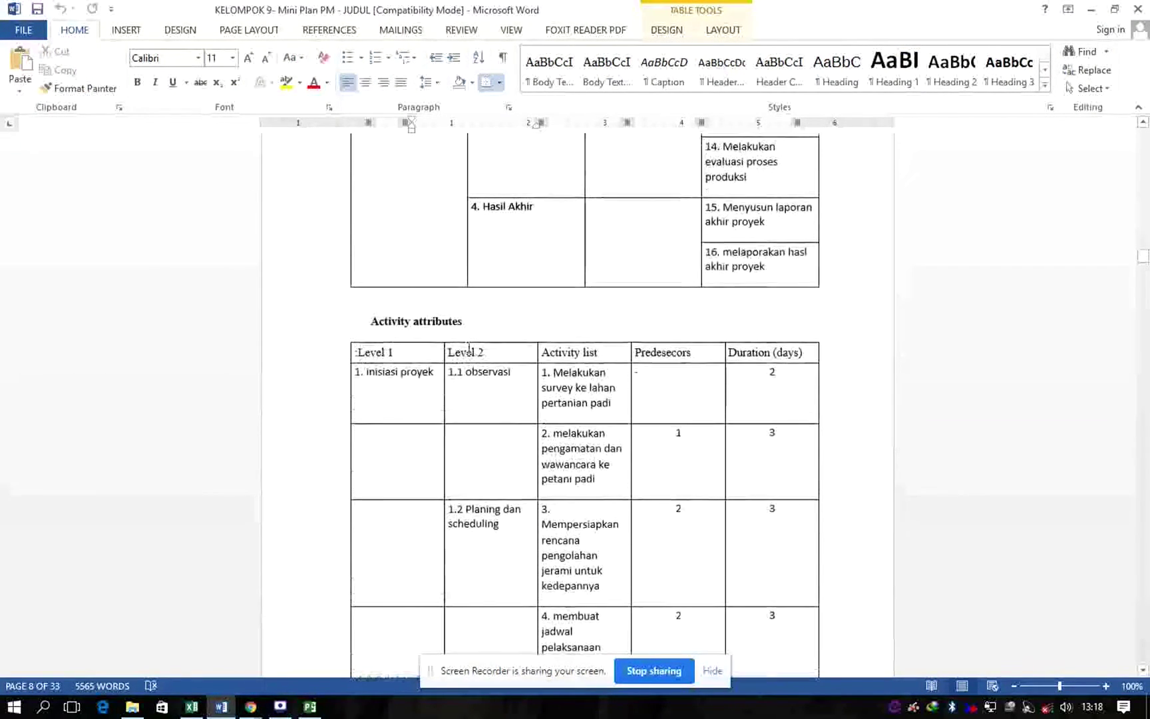
pyautogui.scroll(-2, 432, 354)
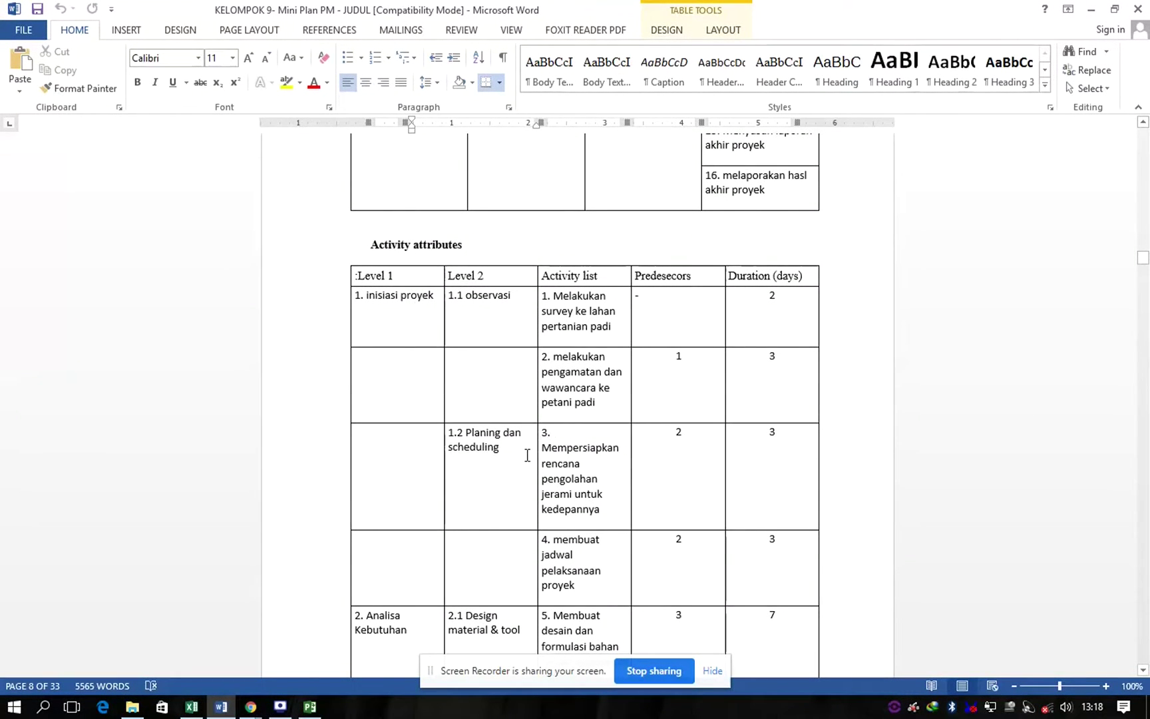
pyautogui.scroll(-3, 527, 455)
pyautogui.scroll(3, 527, 459)
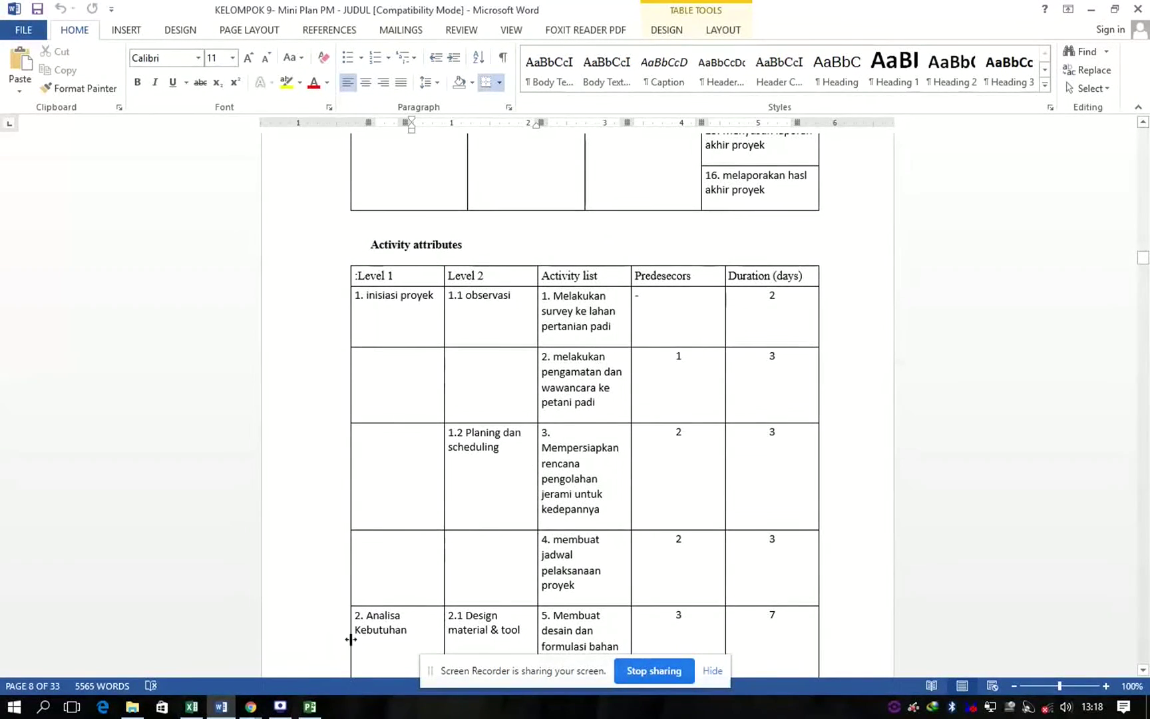
pyautogui.click(309, 706)
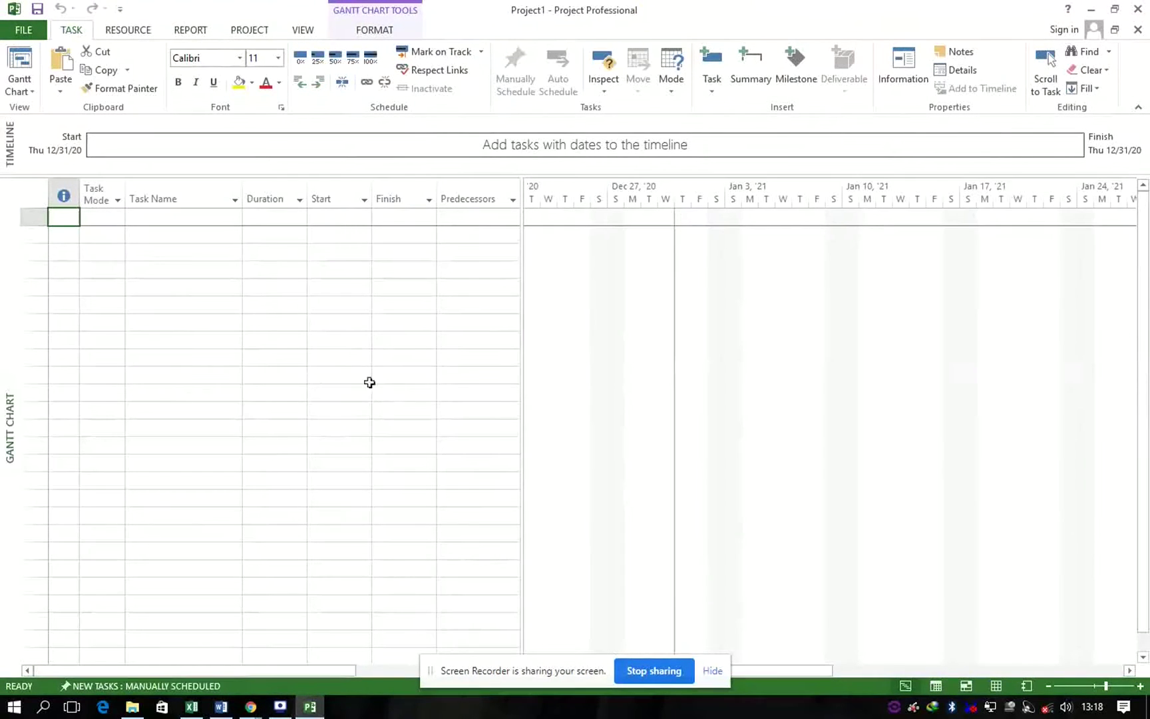
pyautogui.click(140, 218)
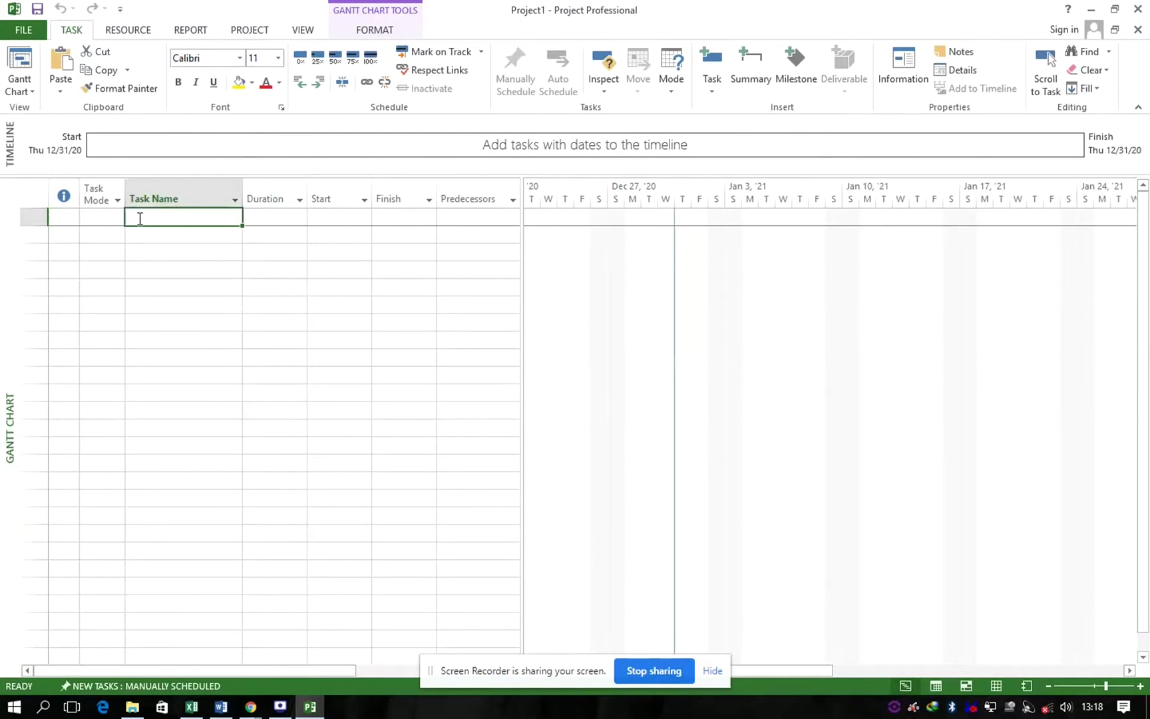
pyautogui.write('Kertas Limbah ')
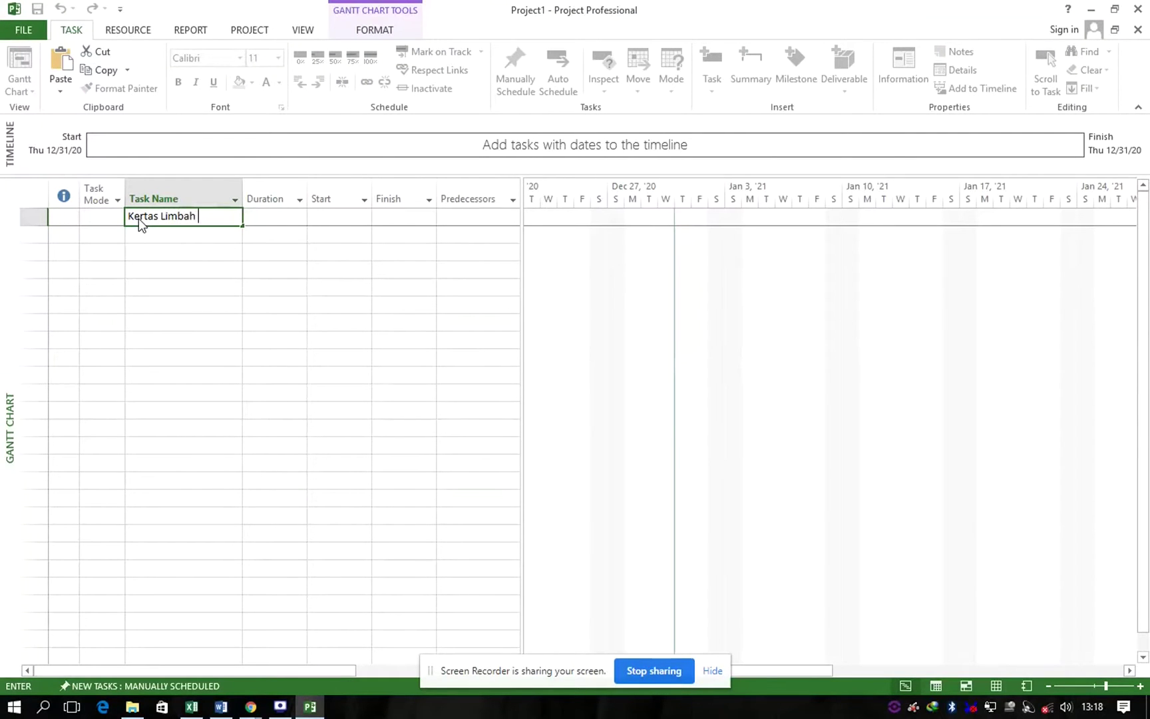
pyautogui.write('Jerami')
pyautogui.press('Return')
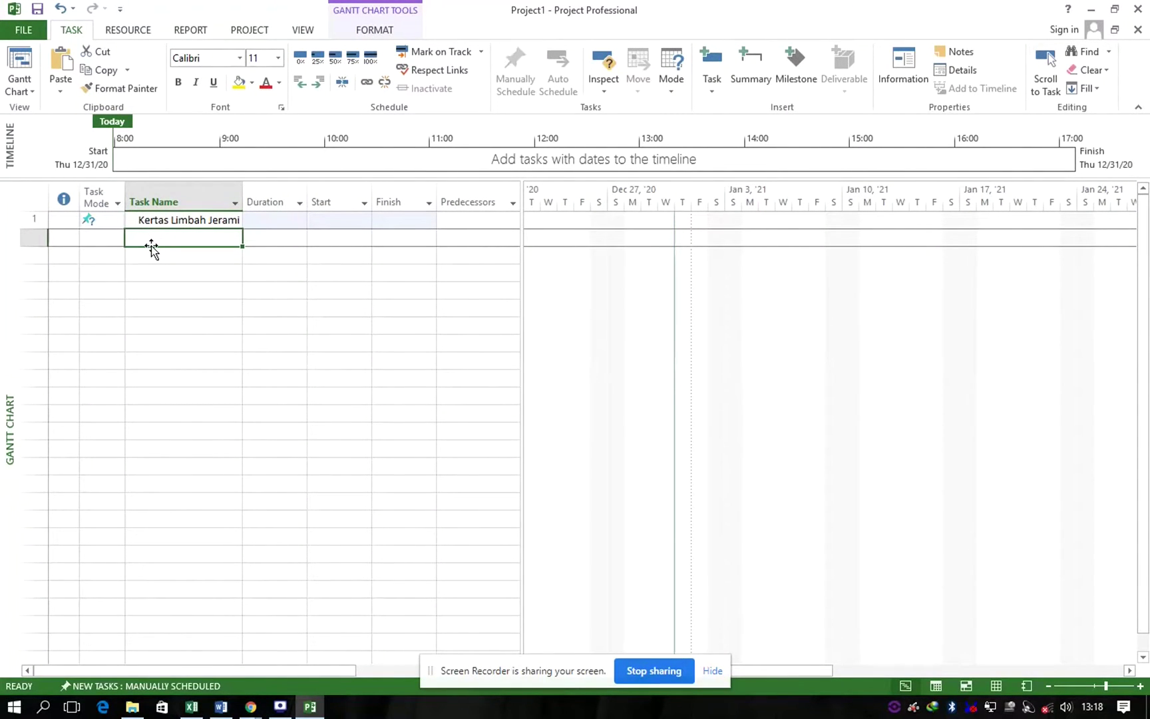
pyautogui.hotkey('ctrl', 'z')
# Step: Paste the copied task list, from Kertas Limbah Jerami through activity 16, into the task names starting at the first row
pyautogui.hotkey('ctrl', 'v')
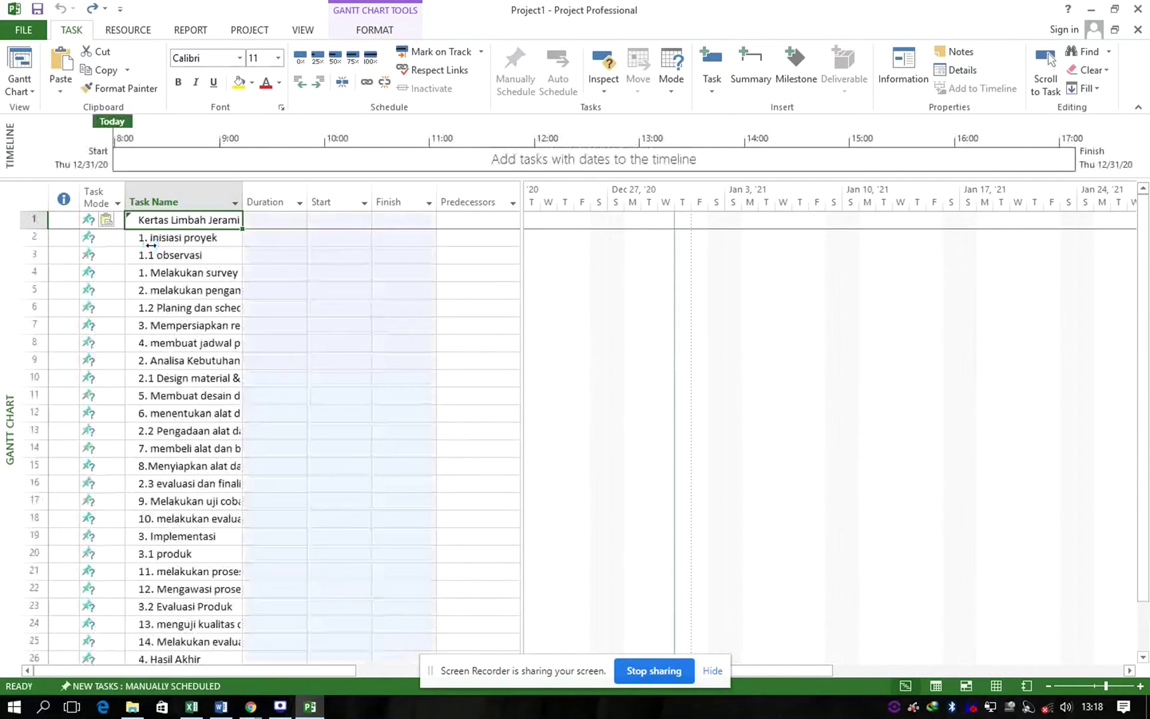
pyautogui.scroll(-5, 184, 297)
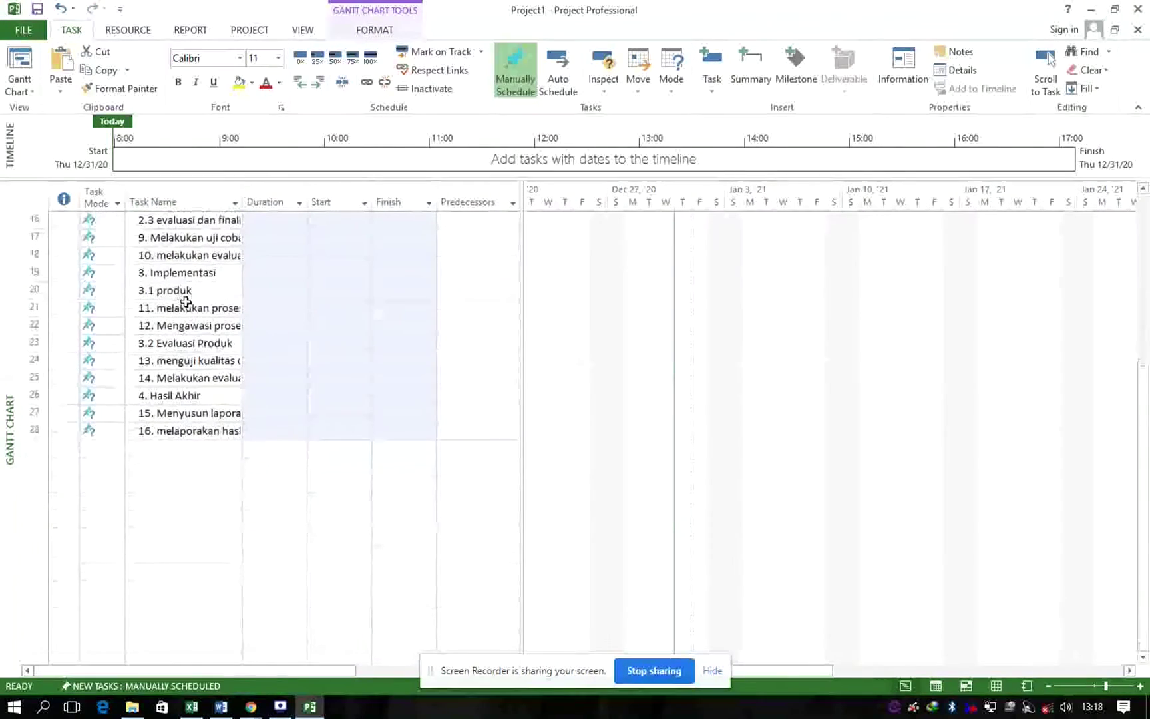
pyautogui.scroll(5, 186, 303)
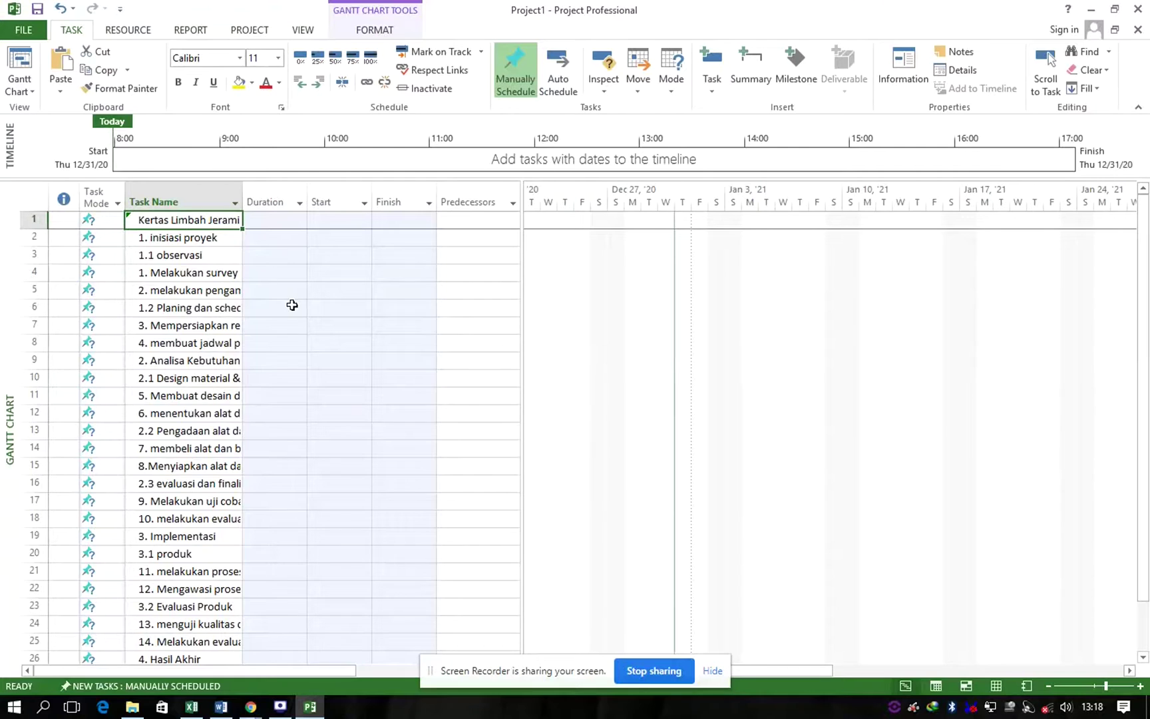
# Step: Set the start date of the Kertas Limbah Jerami task to November 21, 2020
pyautogui.click(360, 222)
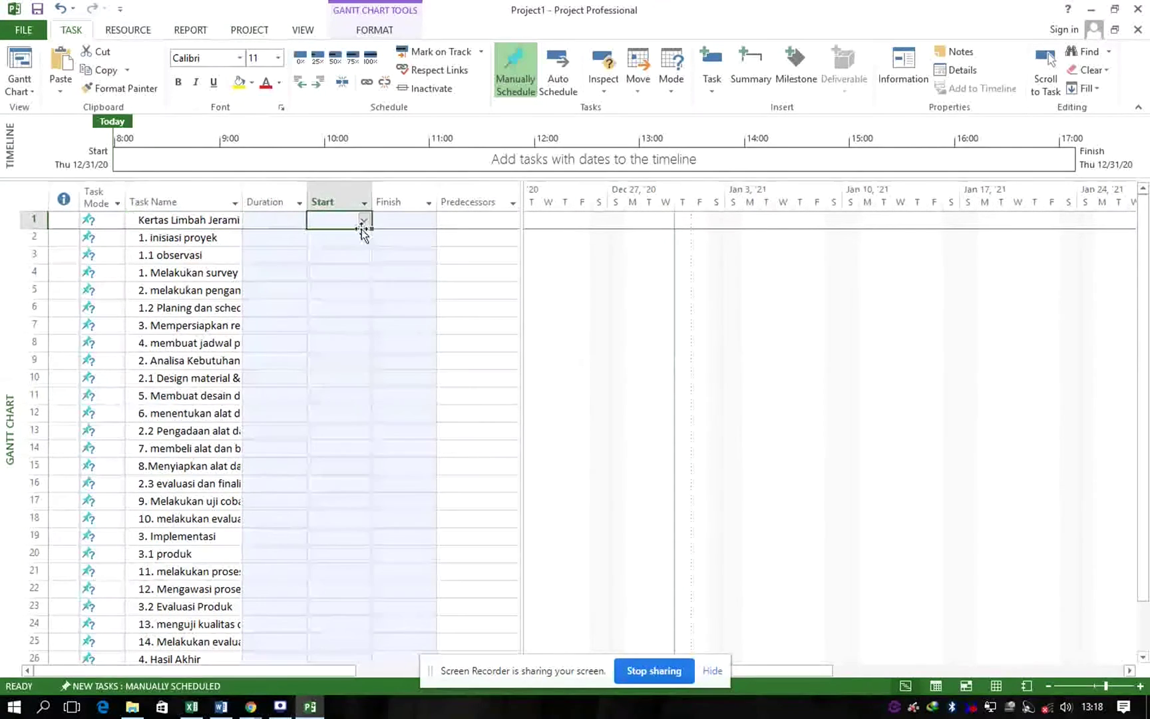
pyautogui.click(363, 220)
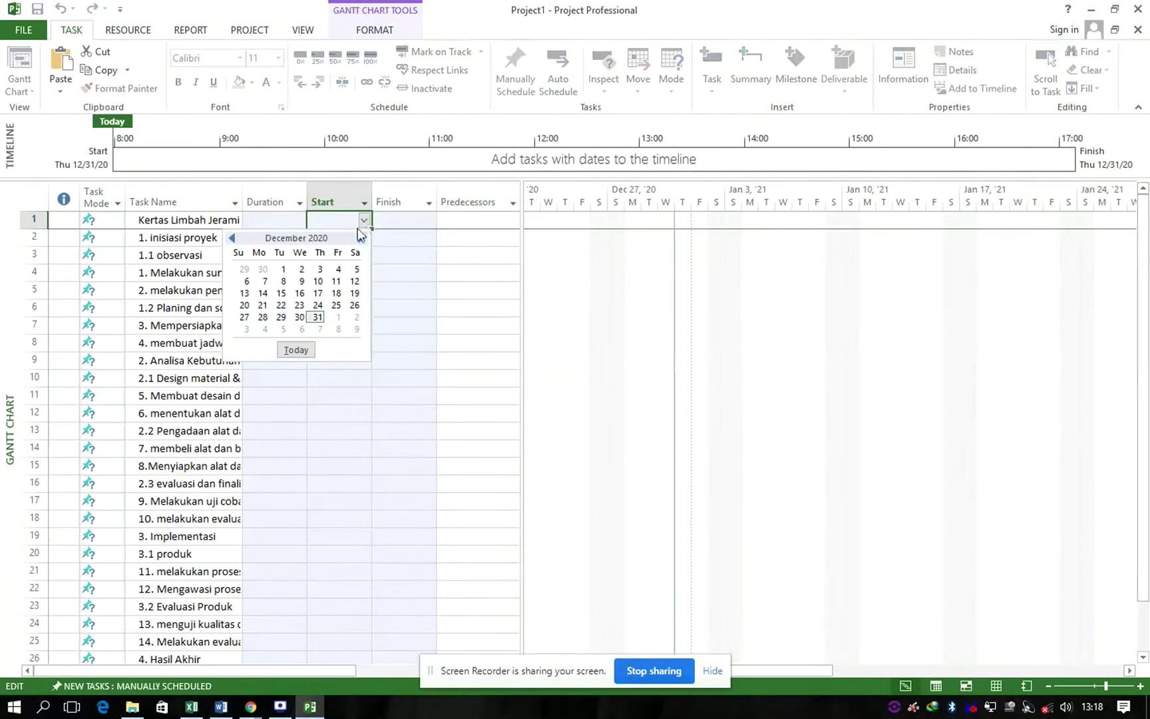
pyautogui.click(233, 239)
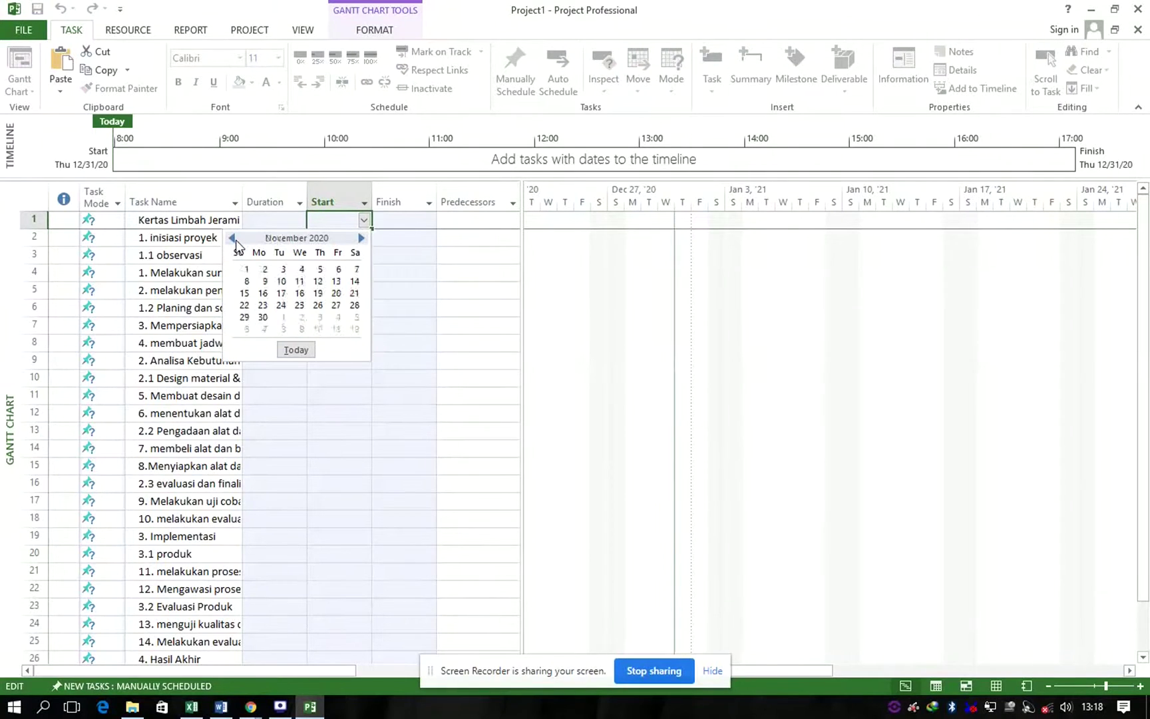
pyautogui.click(354, 294)
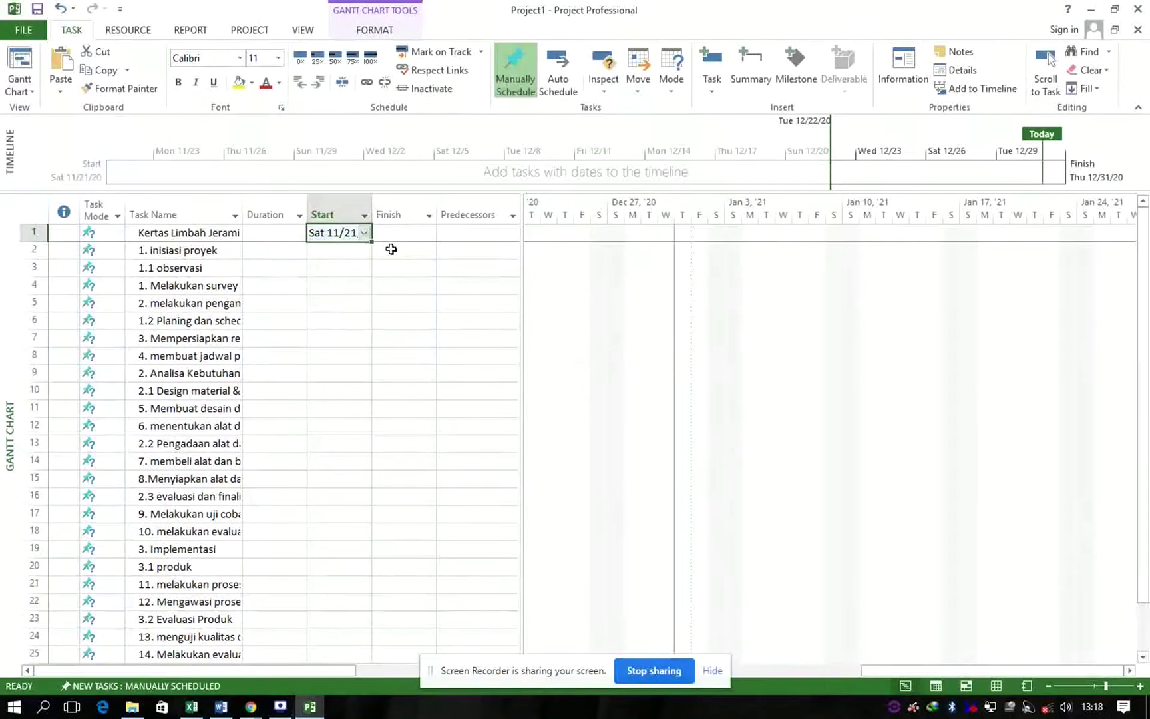
# Step: Indent 1. inisiasi proyek under Kertas Limbah Jerami, nesting 1.1 observasi one level deeper and activities 1 and 2 beneath it
pyautogui.click(174, 250)
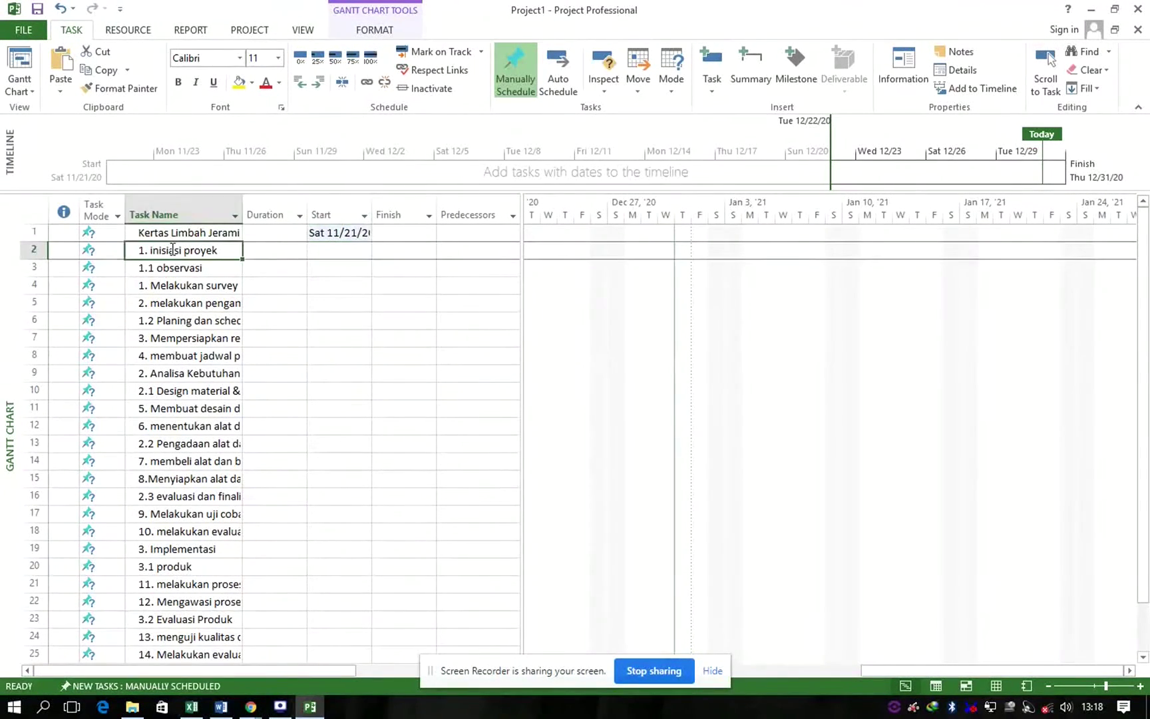
pyautogui.click(317, 85)
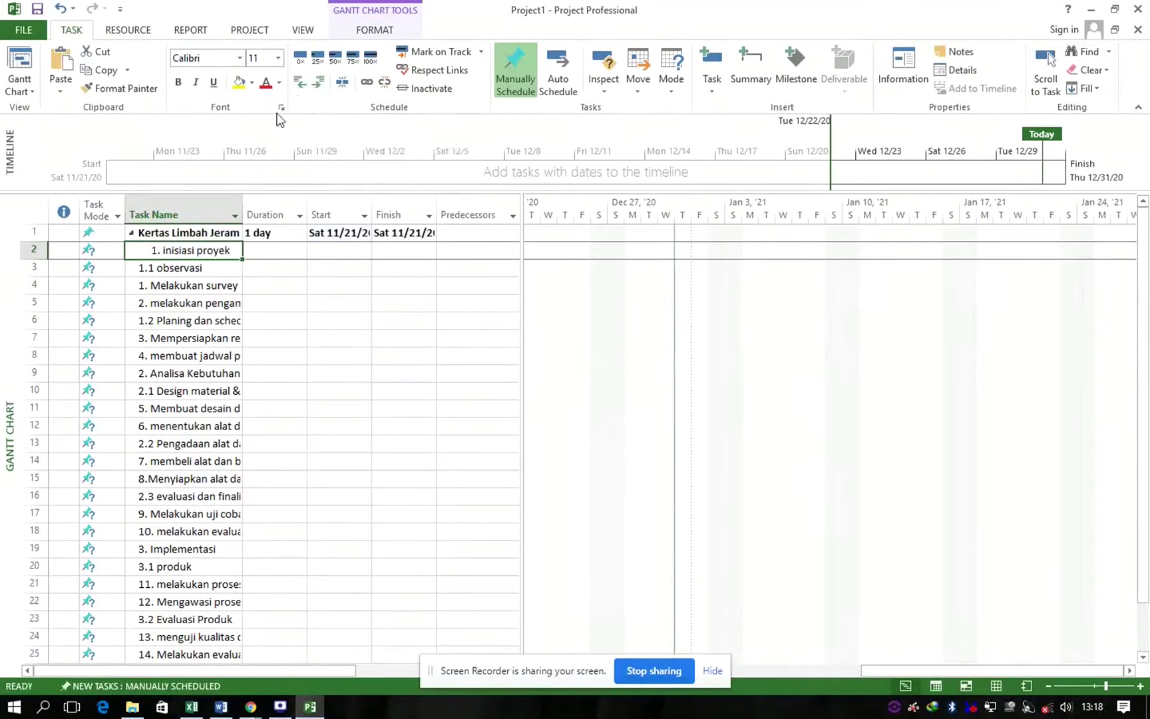
pyautogui.click(189, 274)
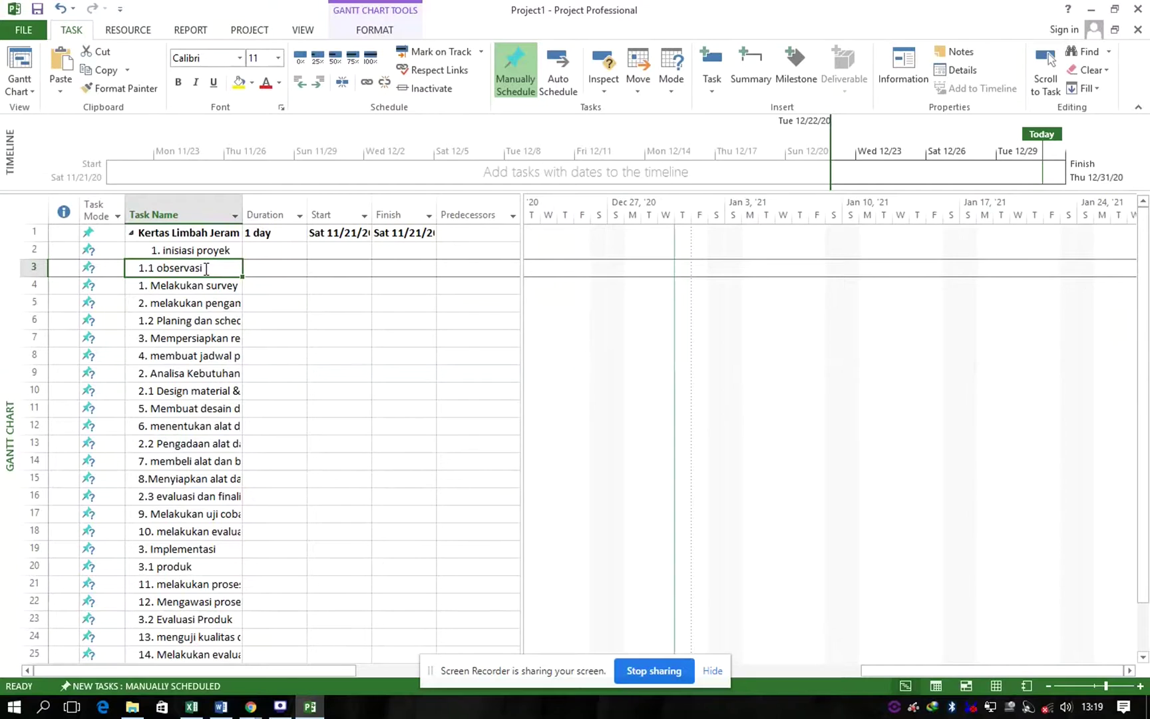
pyautogui.moveTo(206, 269); pyautogui.dragTo(205, 301)
pyautogui.click(320, 85)
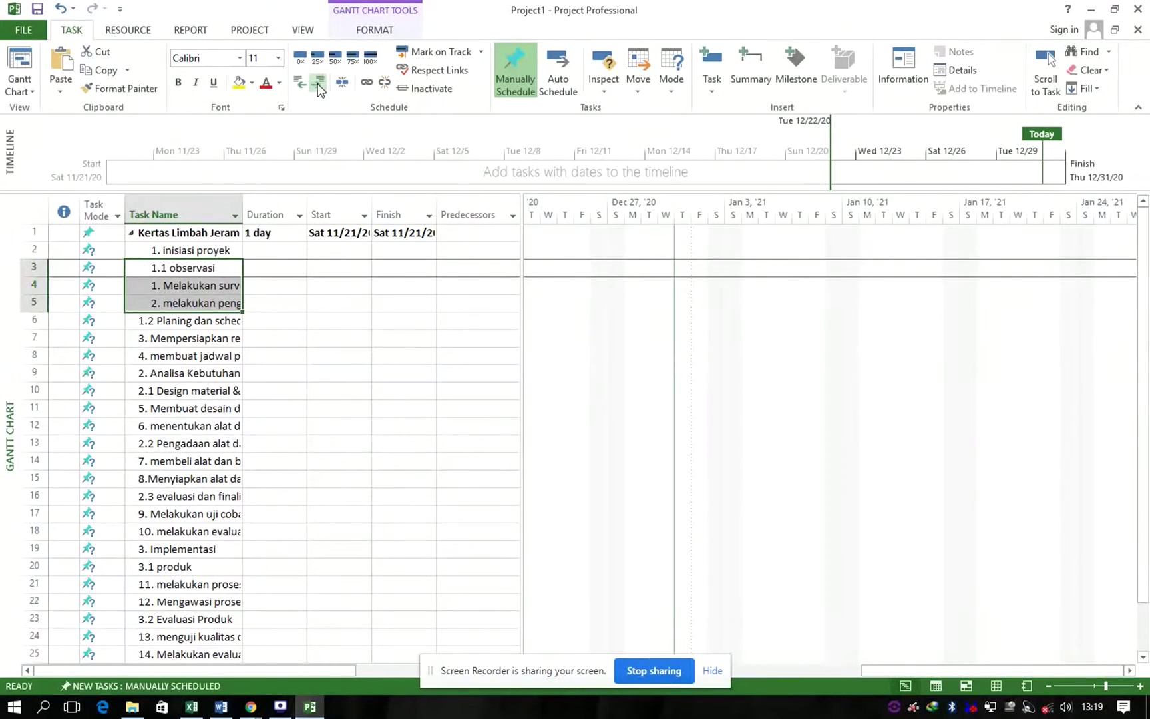
pyautogui.click(320, 85)
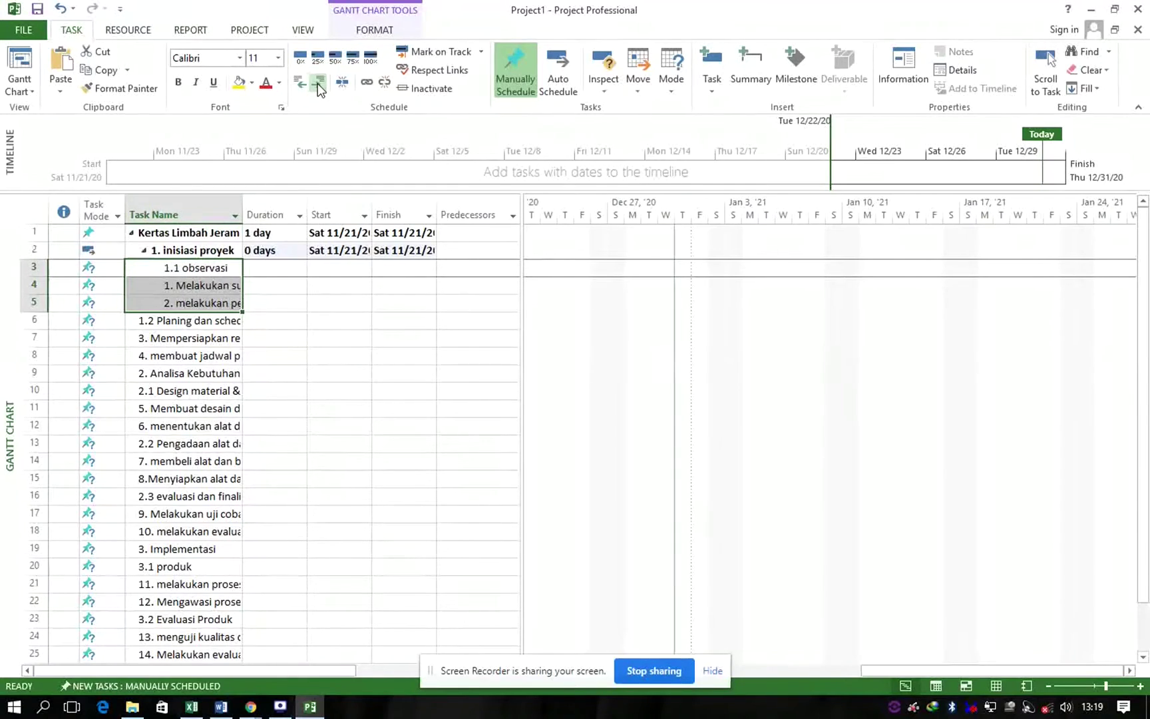
pyautogui.click(320, 85)
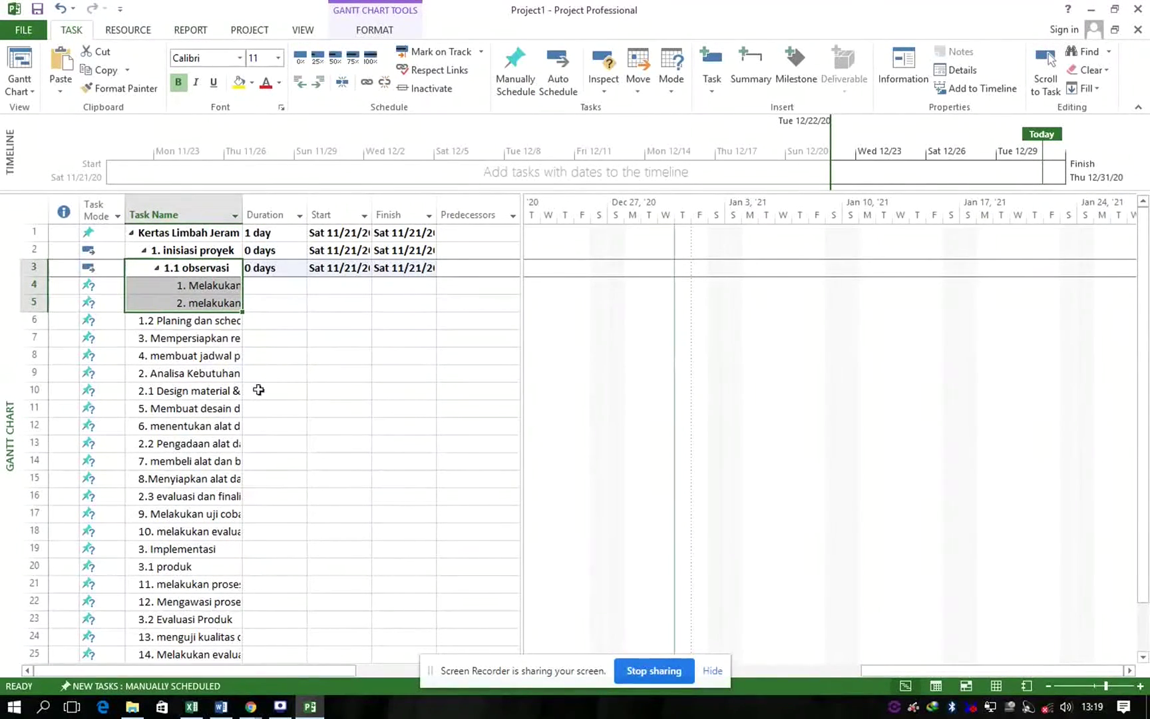
# Step: Indent 1.2 Planing dan scheduling to the same level as 1.1 observasi, with activities 3 and 4 as its subtasks
pyautogui.moveTo(175, 321); pyautogui.dragTo(175, 354)
pyautogui.click(314, 86)
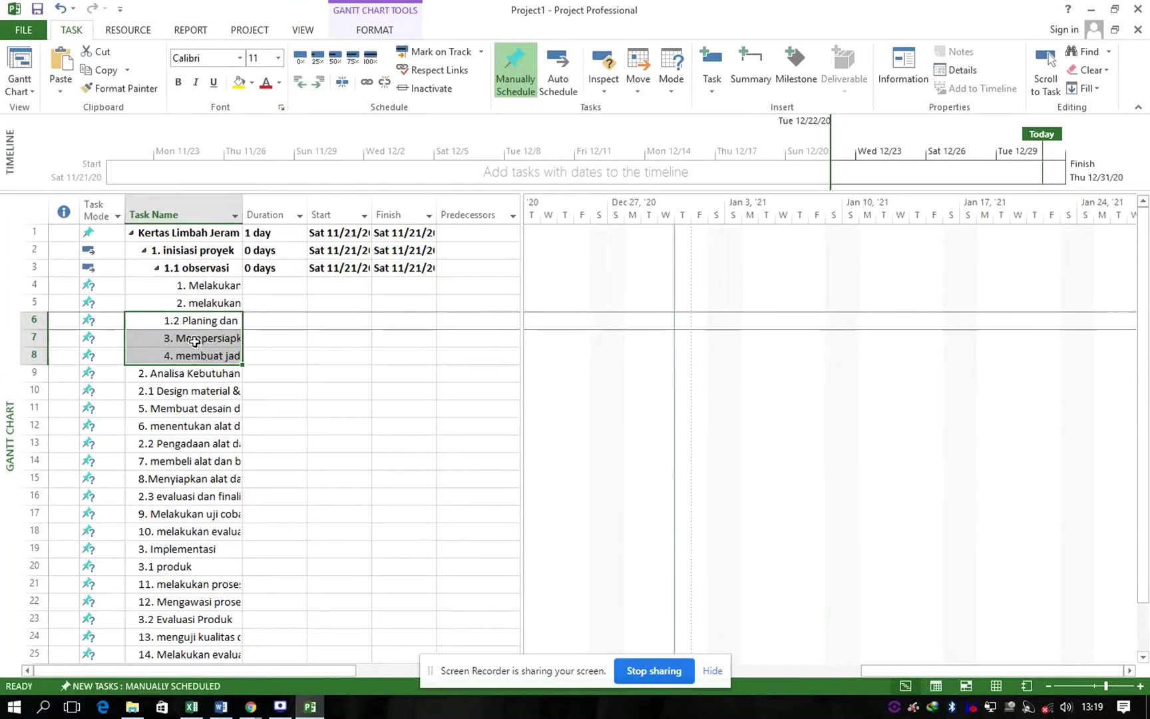
pyautogui.moveTo(194, 338); pyautogui.dragTo(195, 351)
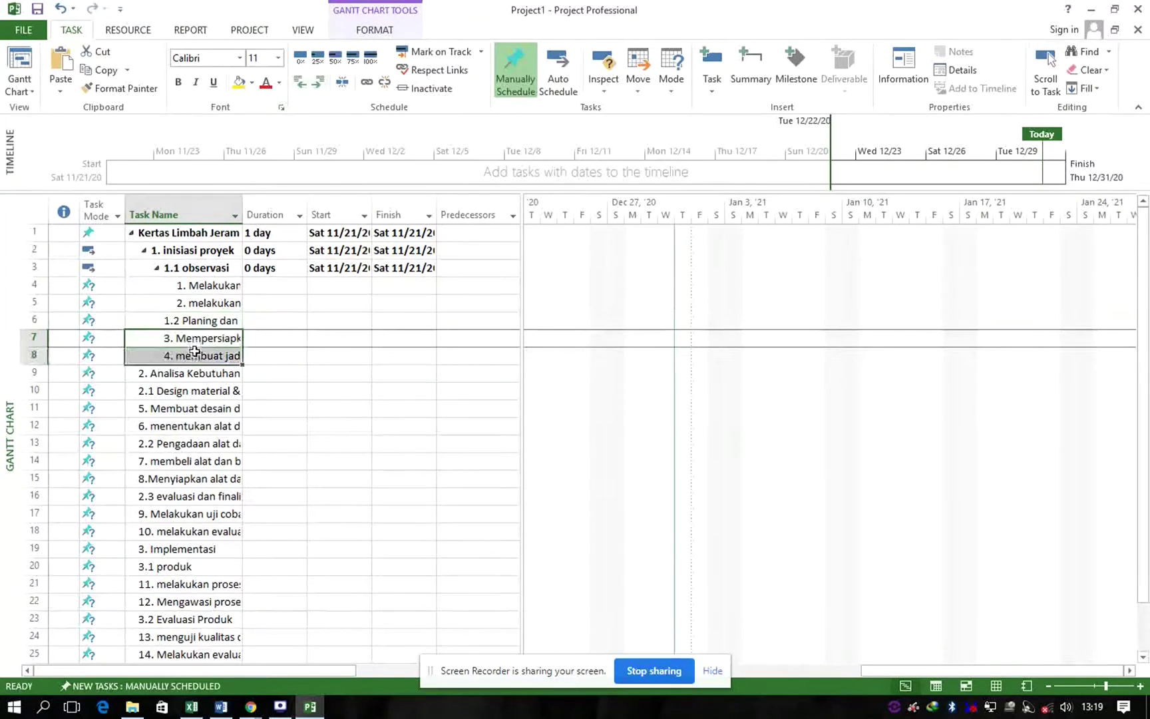
pyautogui.click(326, 81)
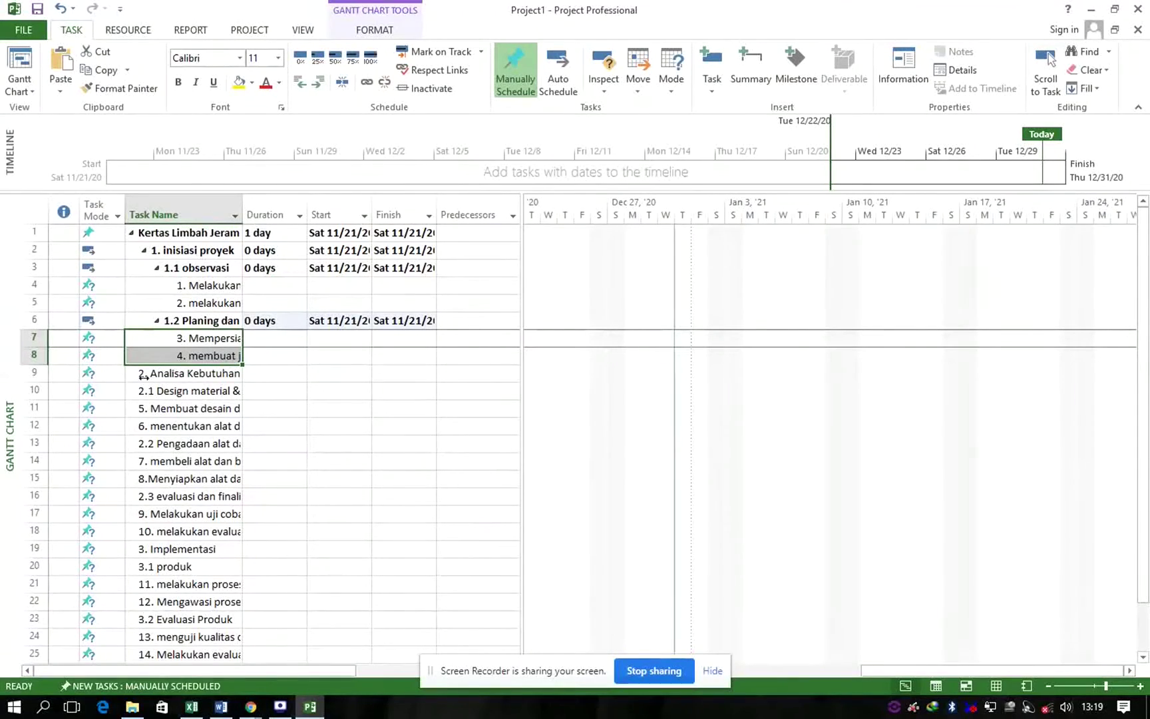
pyautogui.moveTo(146, 375); pyautogui.dragTo(162, 530)
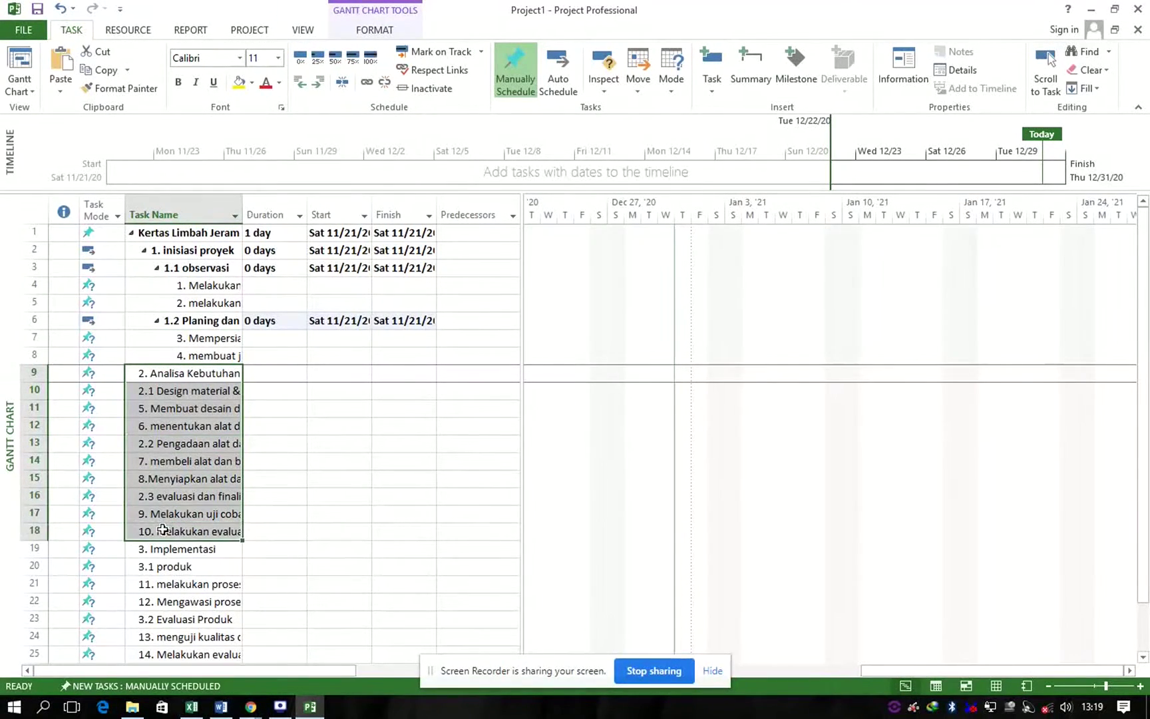
pyautogui.click(311, 80)
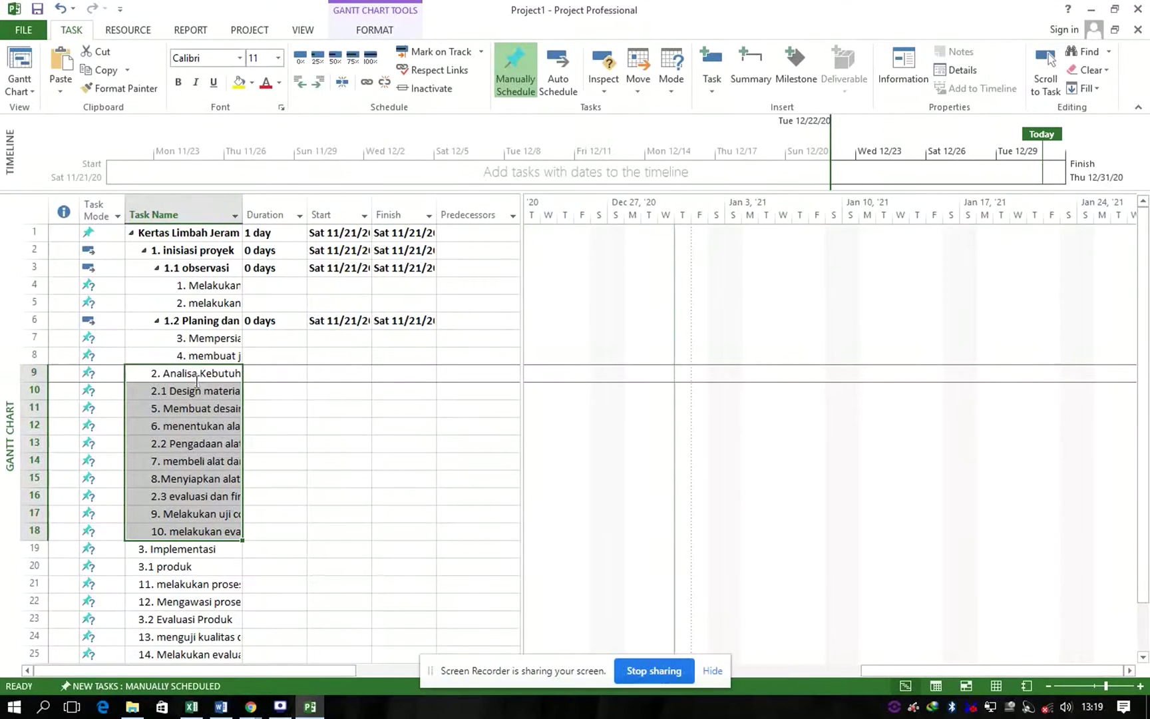
pyautogui.moveTo(173, 390); pyautogui.dragTo(167, 531)
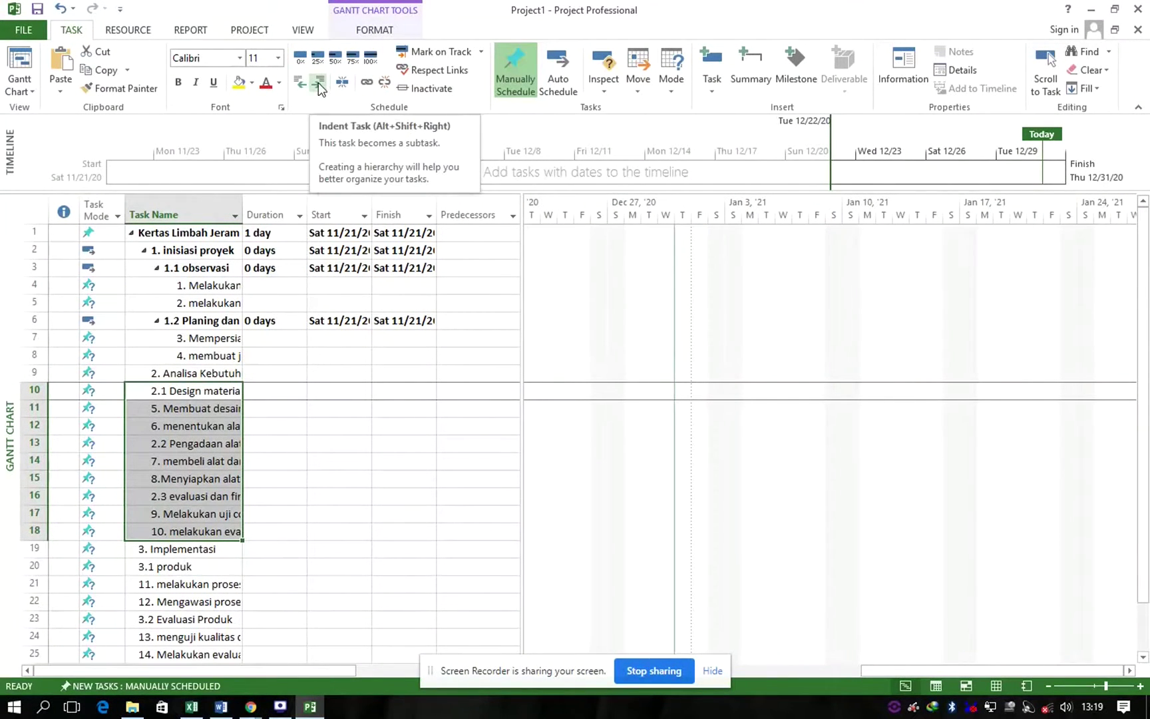
pyautogui.click(154, 391)
pyautogui.click(147, 391)
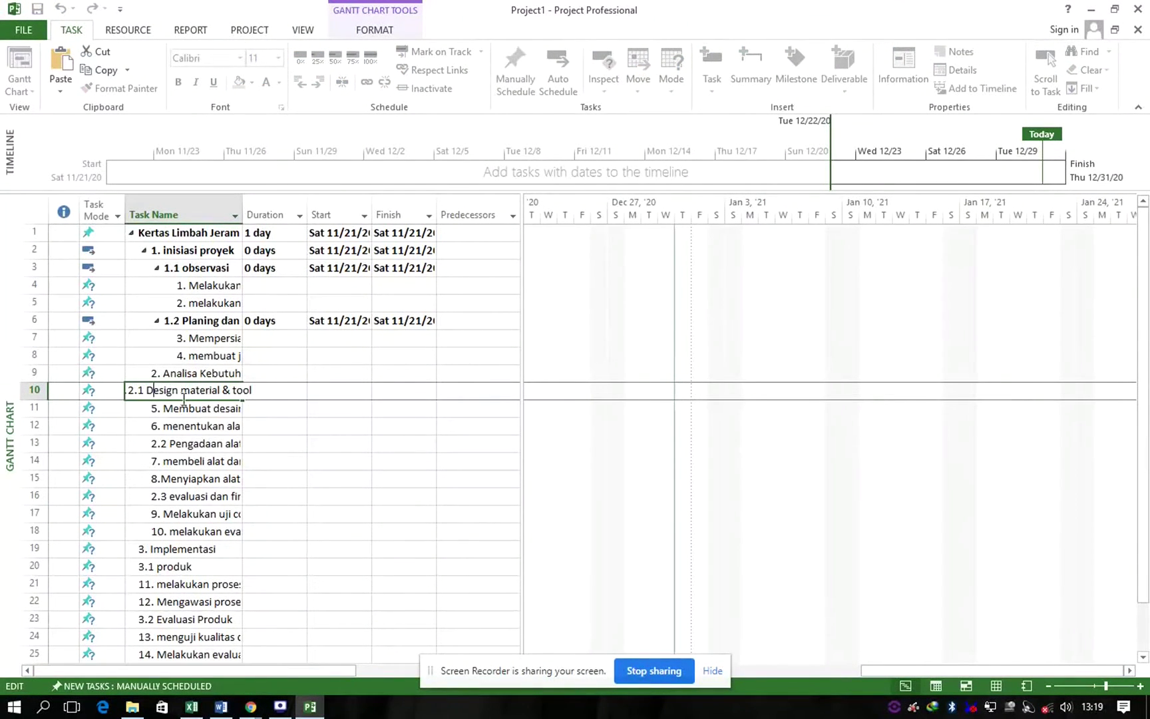
pyautogui.moveTo(184, 425); pyautogui.dragTo(184, 405)
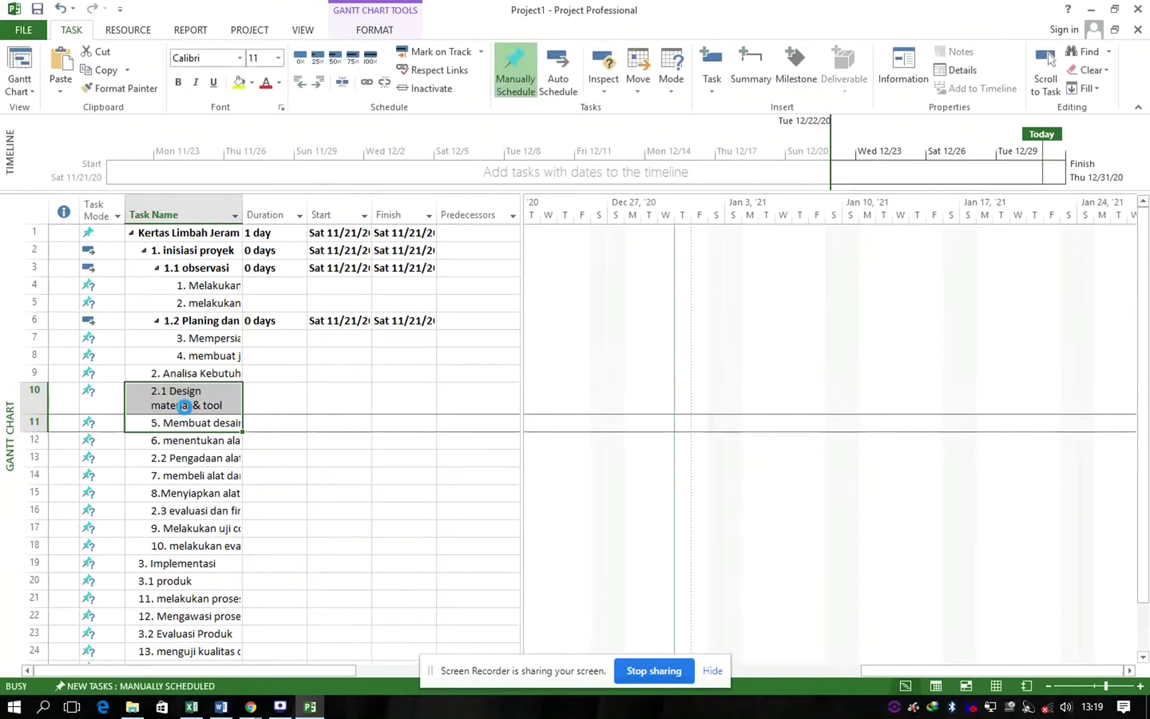
pyautogui.click(185, 407)
pyautogui.click(185, 408)
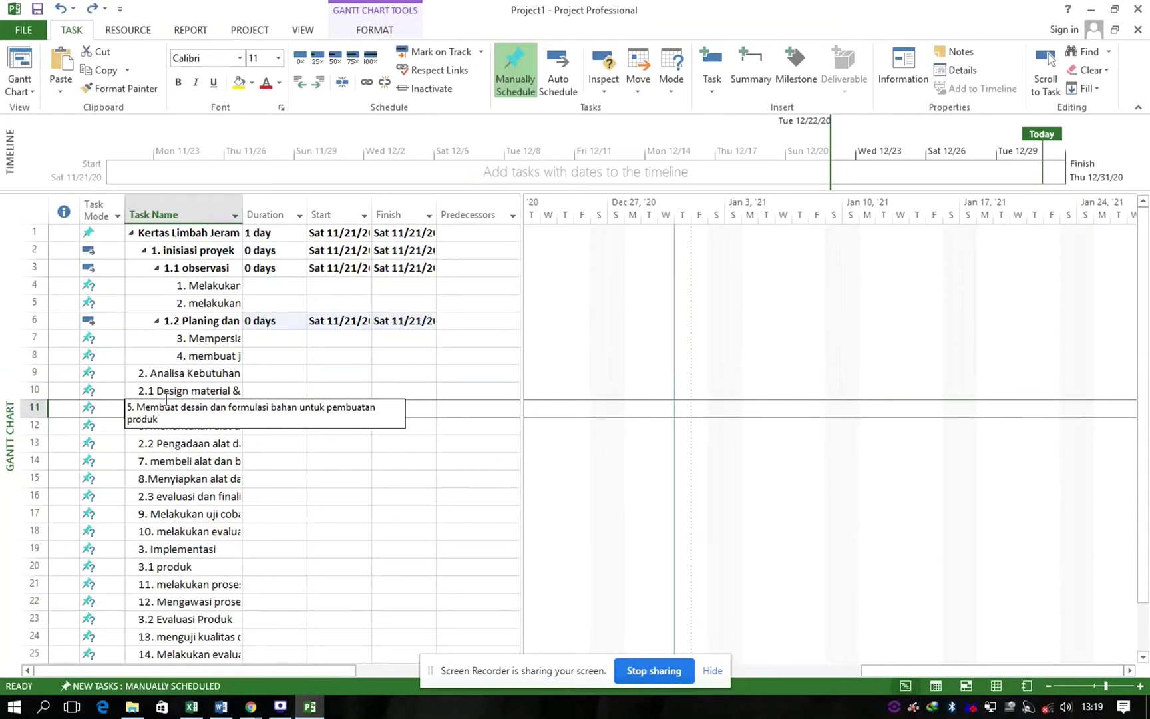
# Step: Indent 2. Analisa Kebutuhan under Kertas Limbah Jerami, nesting 2.1 Design material & tool one level deeper and activities 5 and 6 beneath it
pyautogui.click(174, 374)
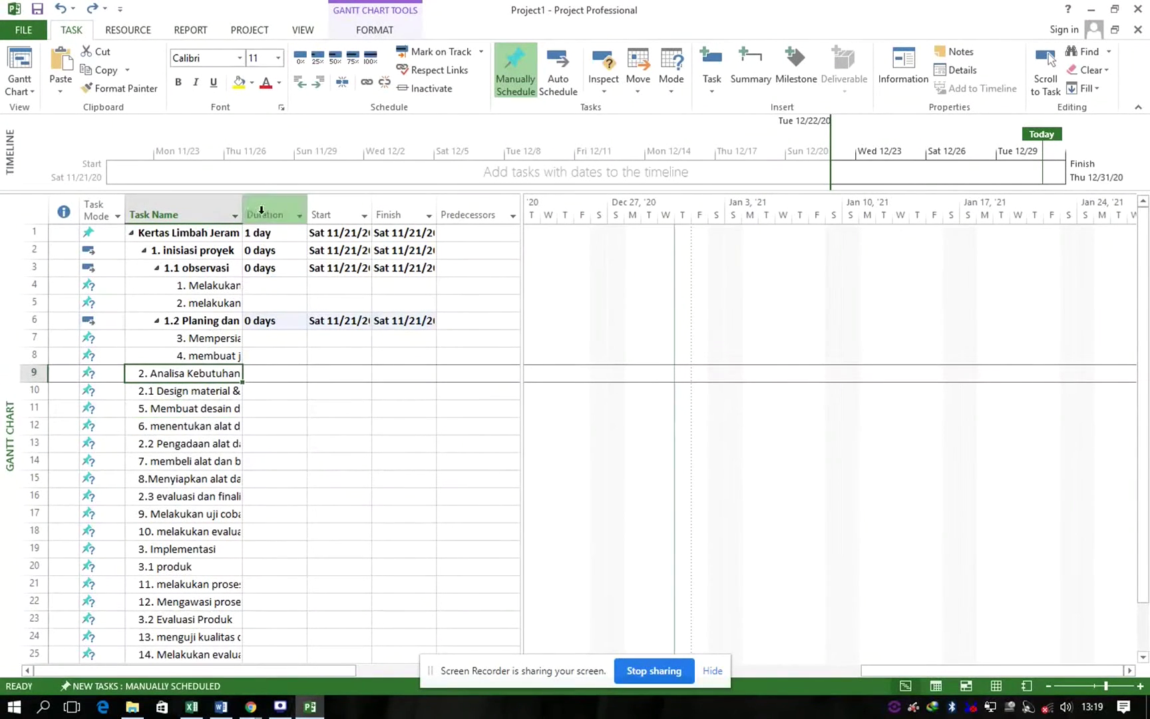
pyautogui.click(318, 82)
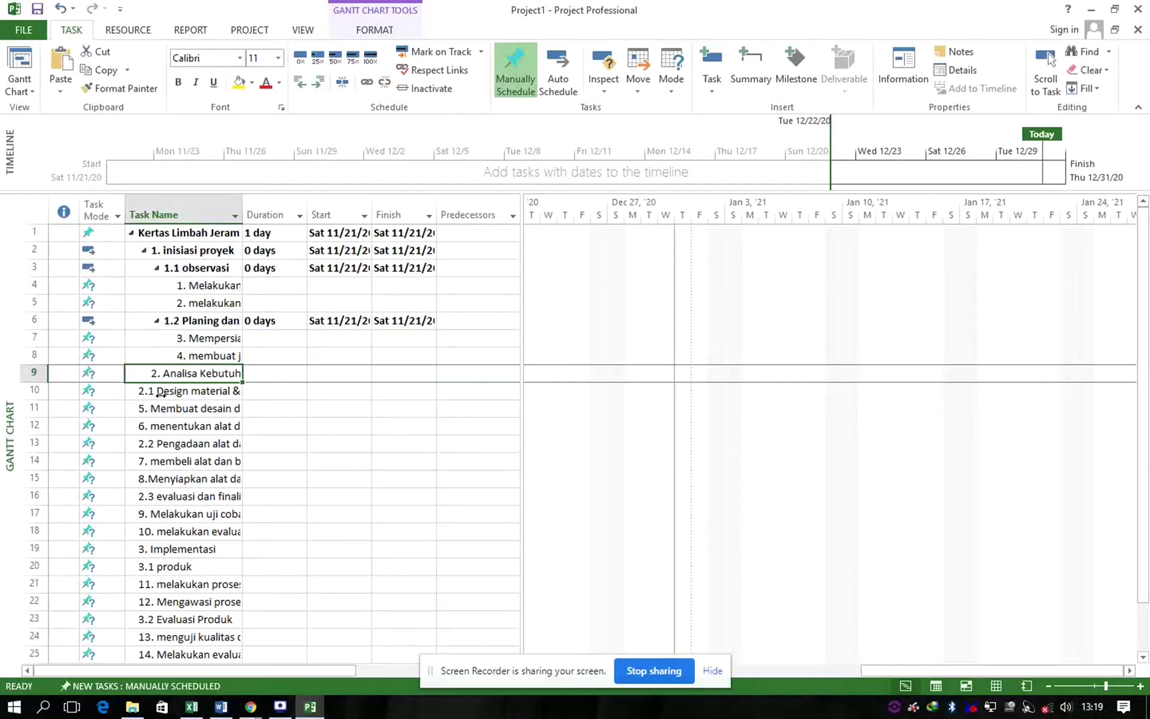
pyautogui.moveTo(162, 394); pyautogui.dragTo(163, 426)
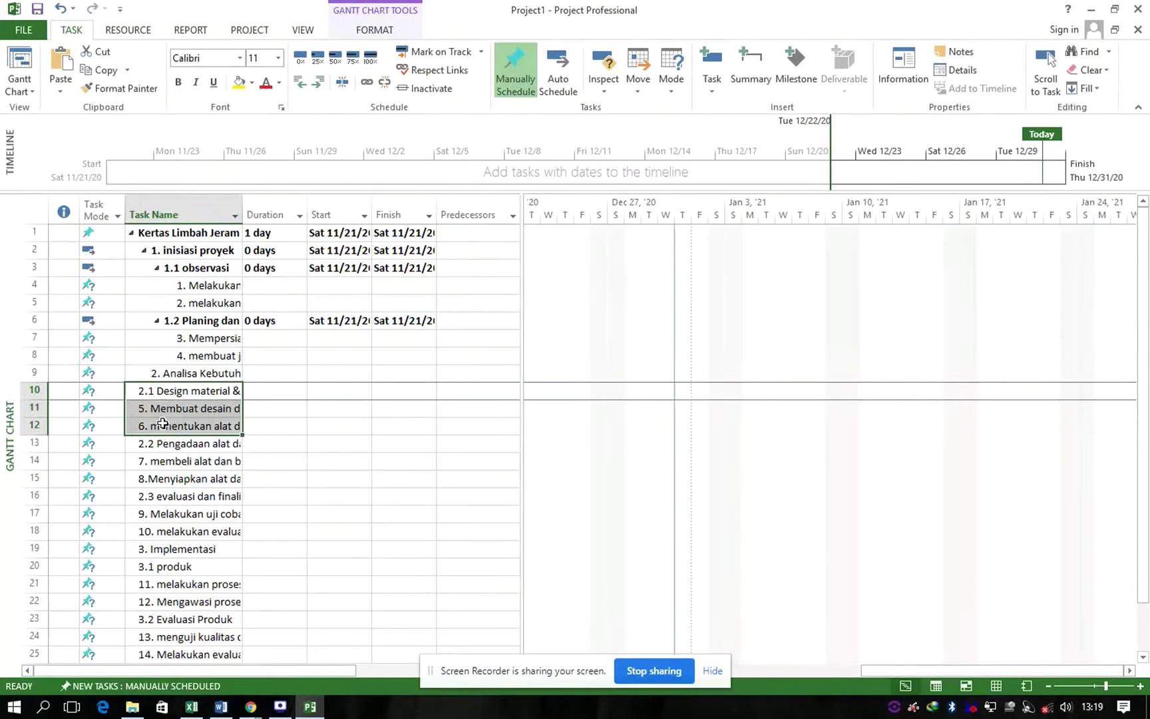
pyautogui.click(320, 82)
pyautogui.click(320, 82)
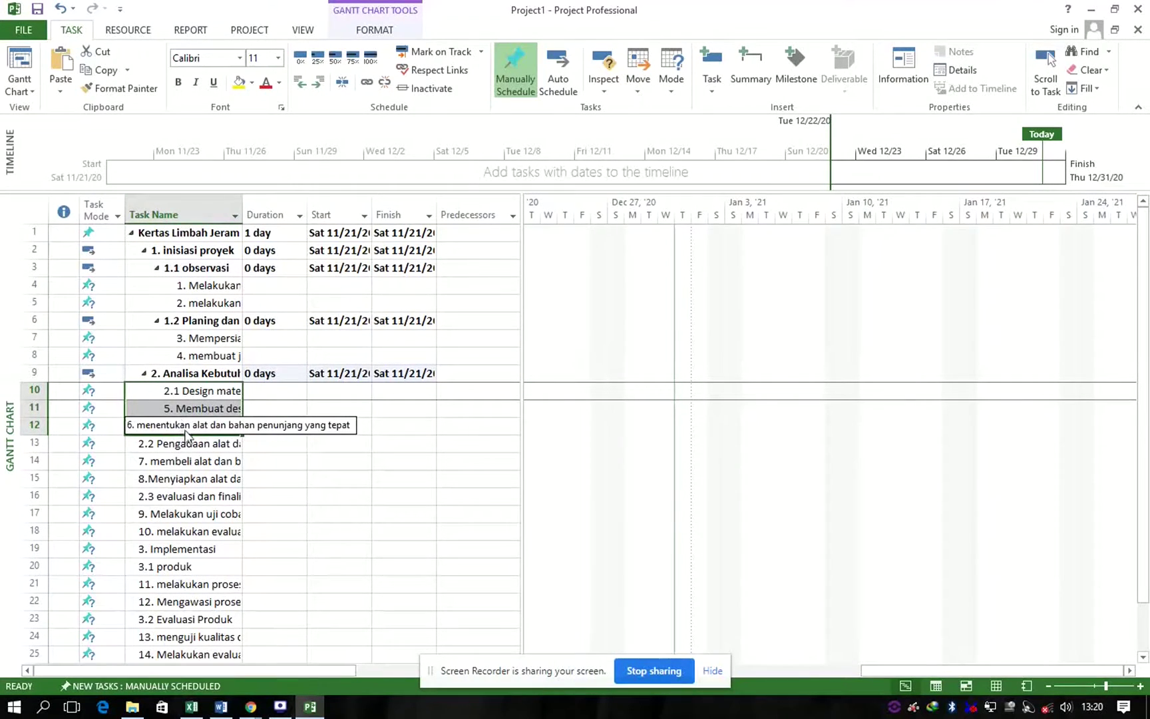
pyautogui.click(318, 89)
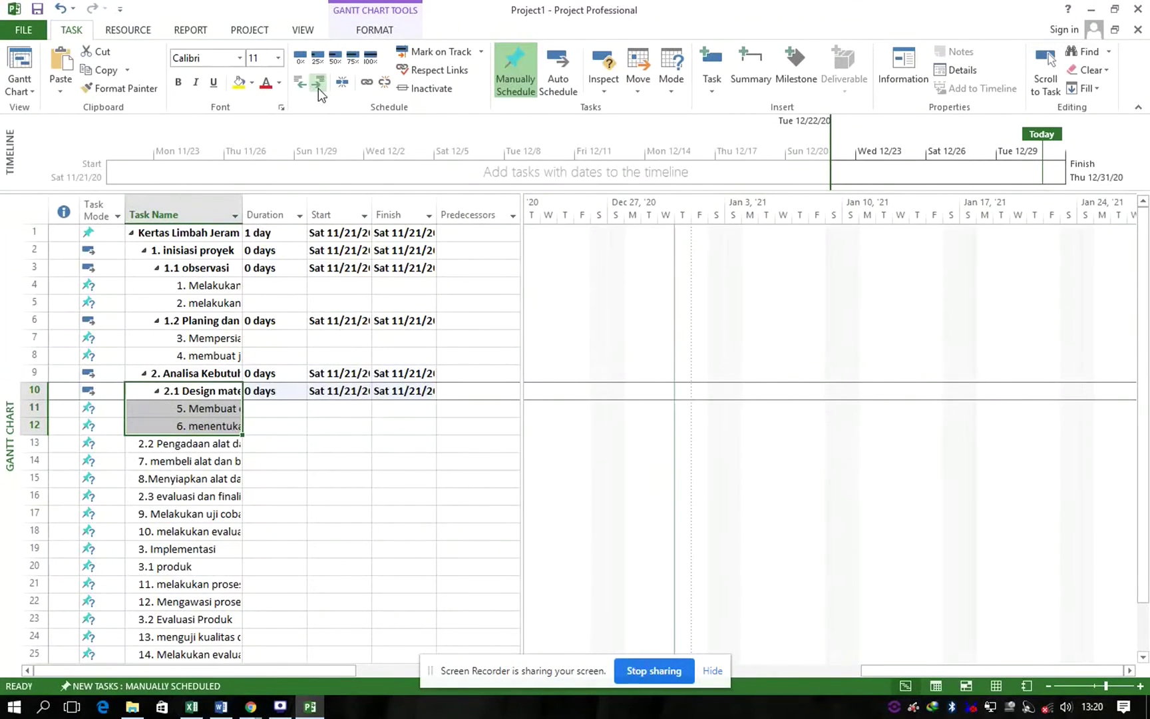
# Step: Indent 2.2 Pengadaan to the same level as 2.1 Design material & tool, with activities 7 and 8 as its subtasks
pyautogui.moveTo(158, 441); pyautogui.dragTo(166, 477)
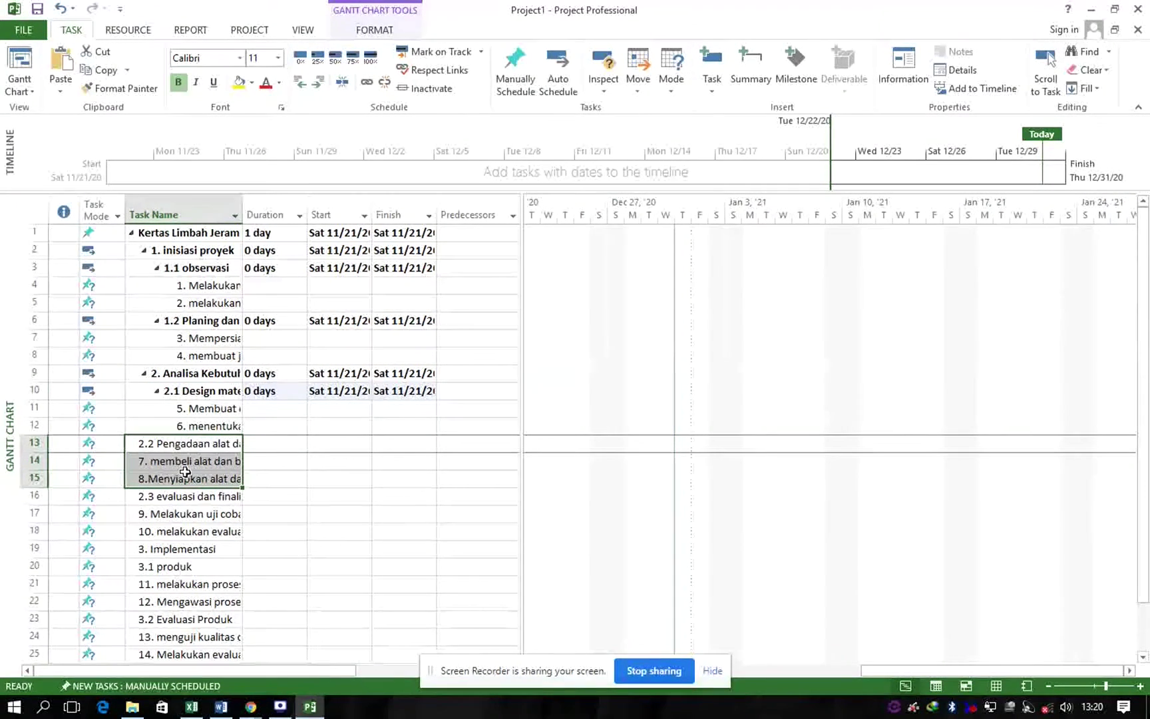
pyautogui.click(319, 84)
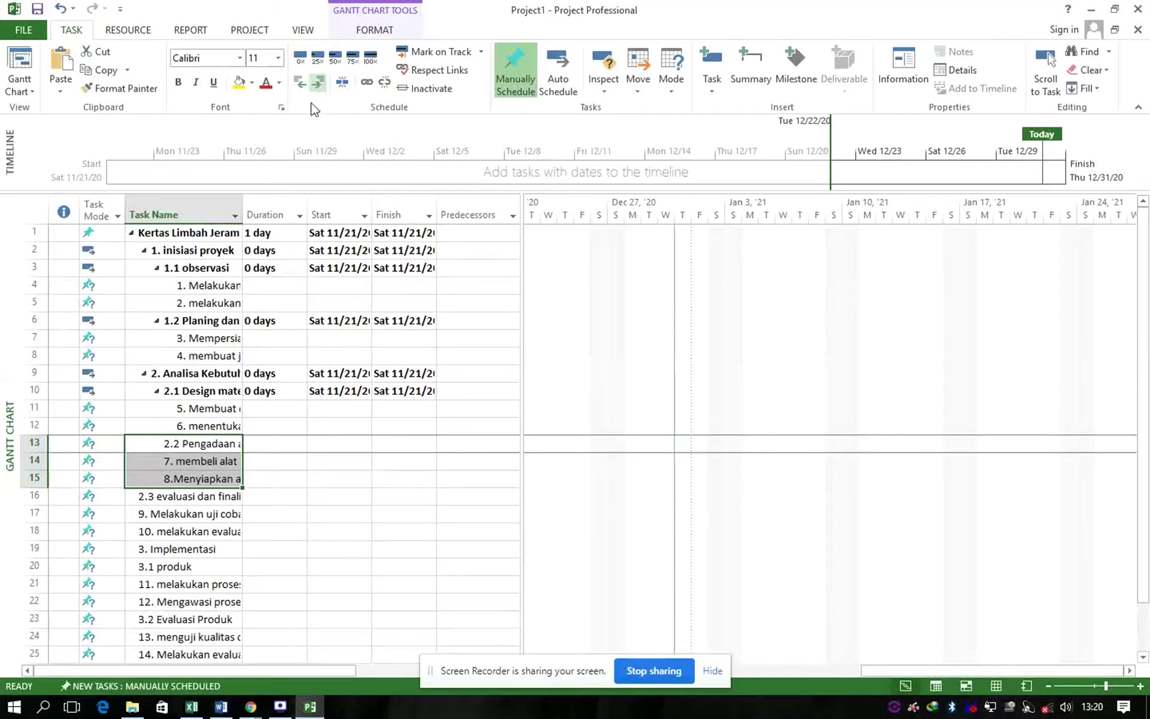
pyautogui.click(200, 465)
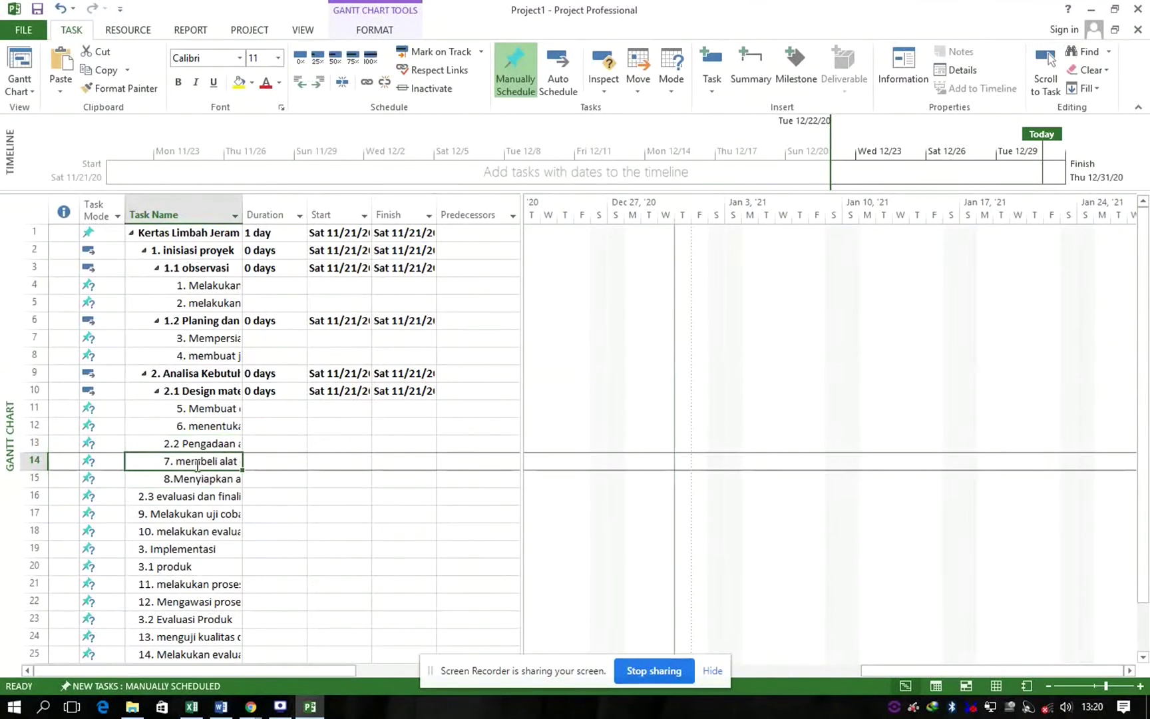
pyautogui.moveTo(197, 468); pyautogui.dragTo(199, 479)
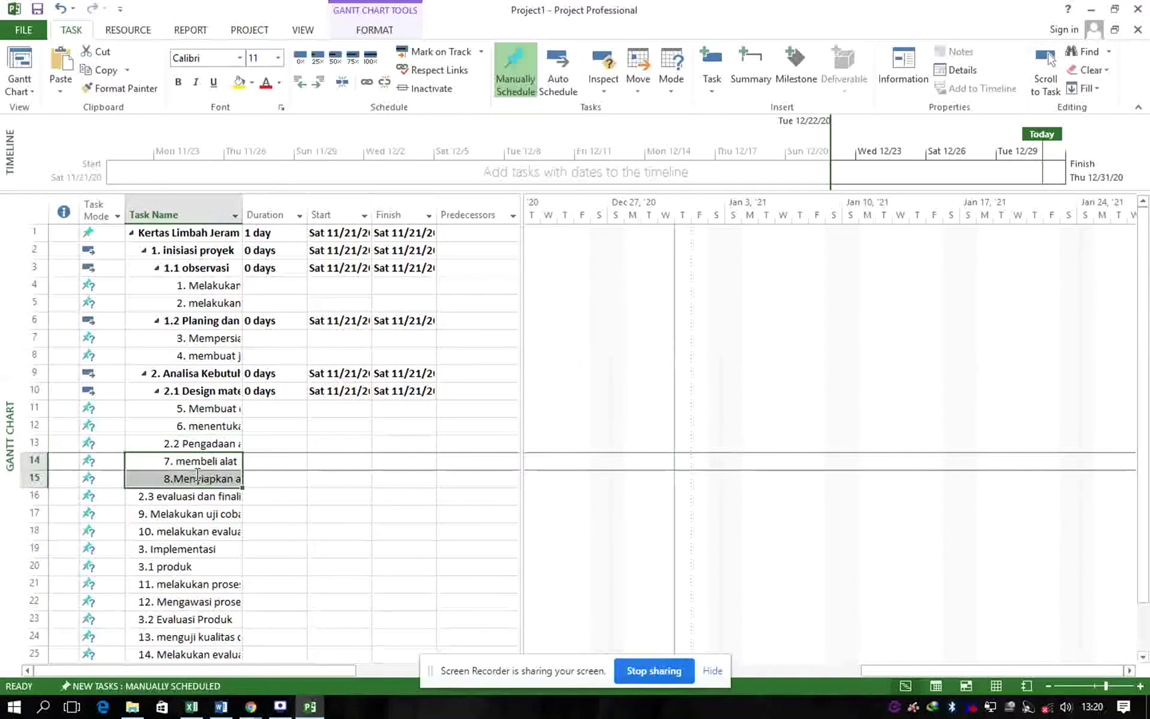
pyautogui.click(317, 82)
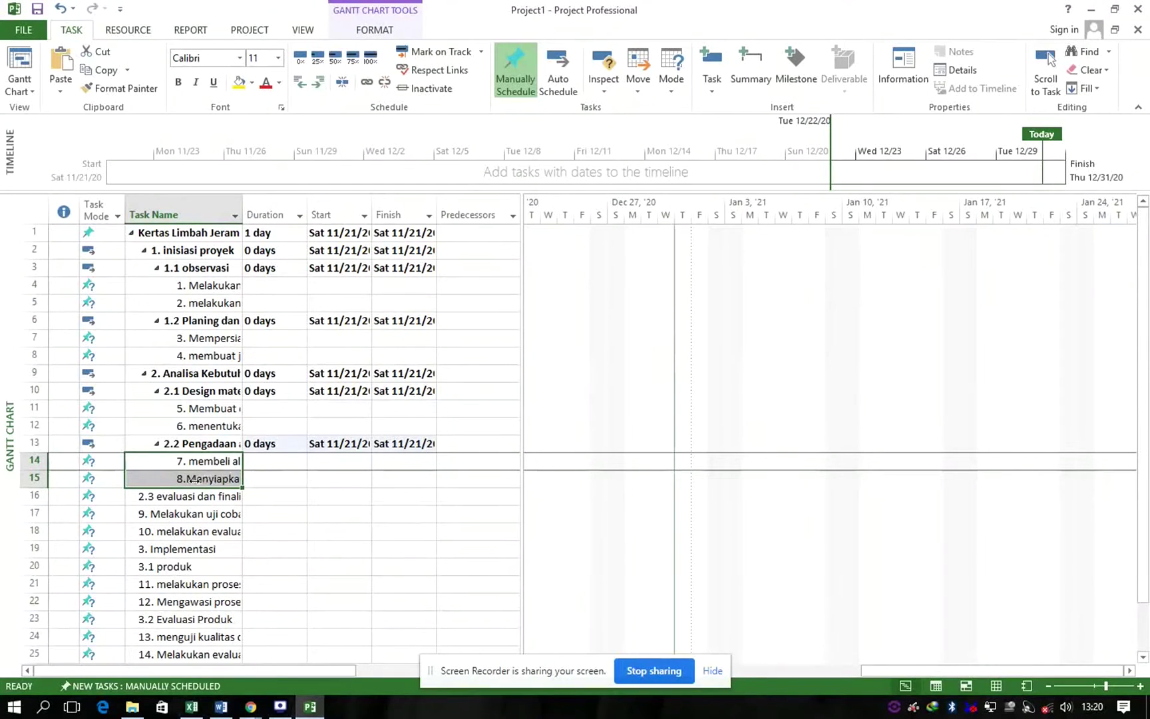
# Step: Indent 2.3 evaluasi dan finalisasi to the same level as 2.2 Pengadaan, with activities 9 and 10 as its subtasks
pyautogui.moveTo(163, 495); pyautogui.dragTo(163, 538)
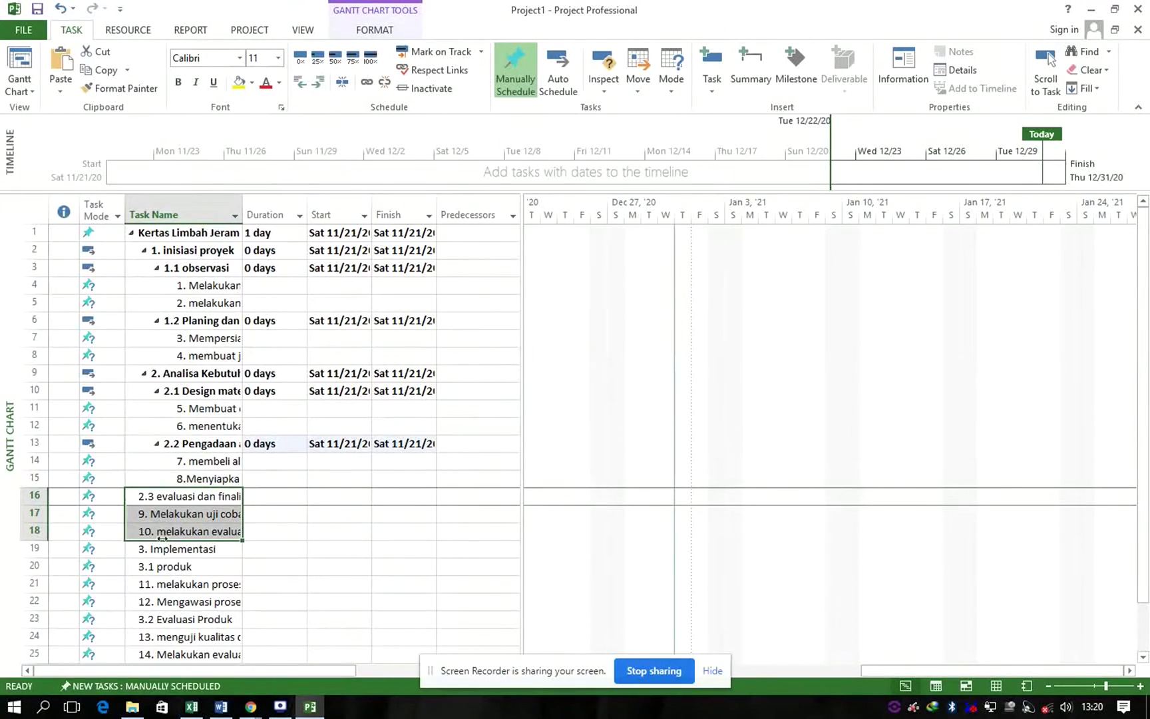
pyautogui.click(322, 84)
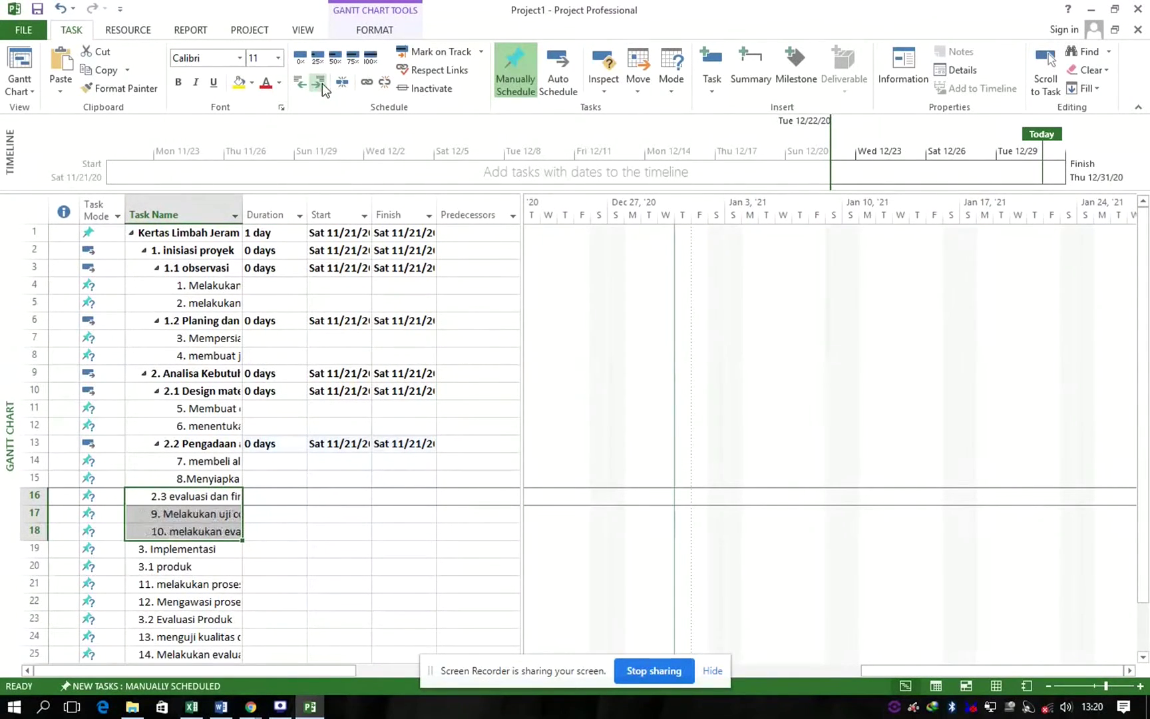
pyautogui.click(323, 84)
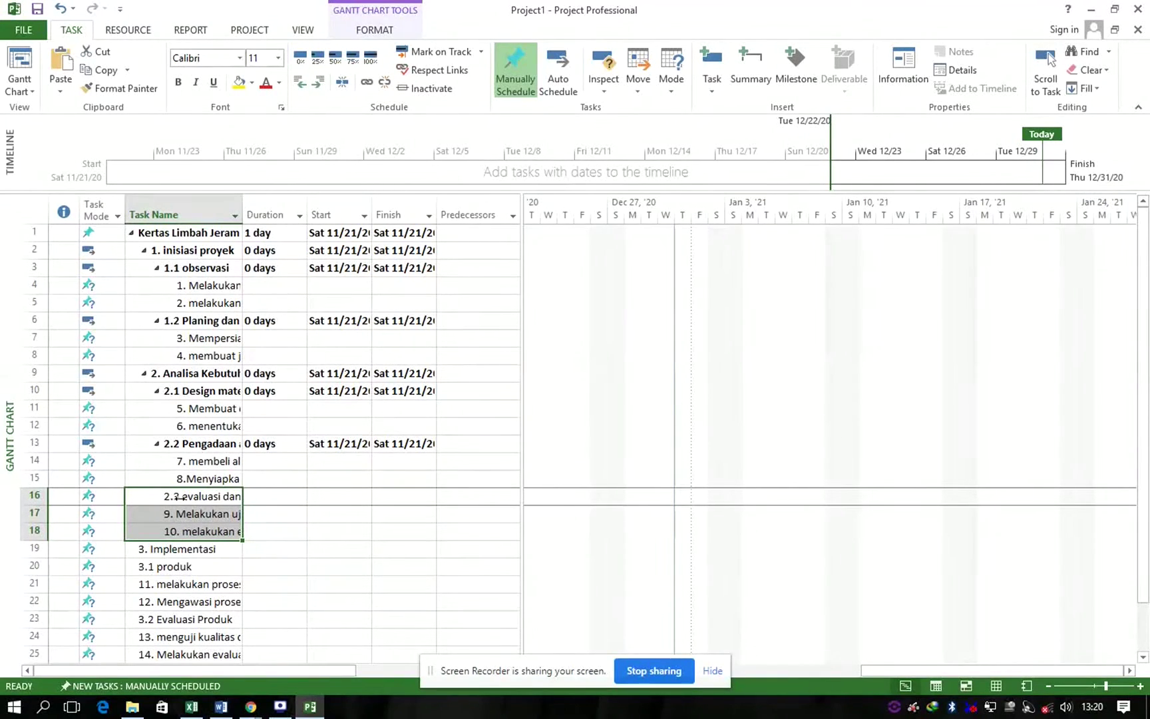
pyautogui.moveTo(179, 513); pyautogui.dragTo(179, 532)
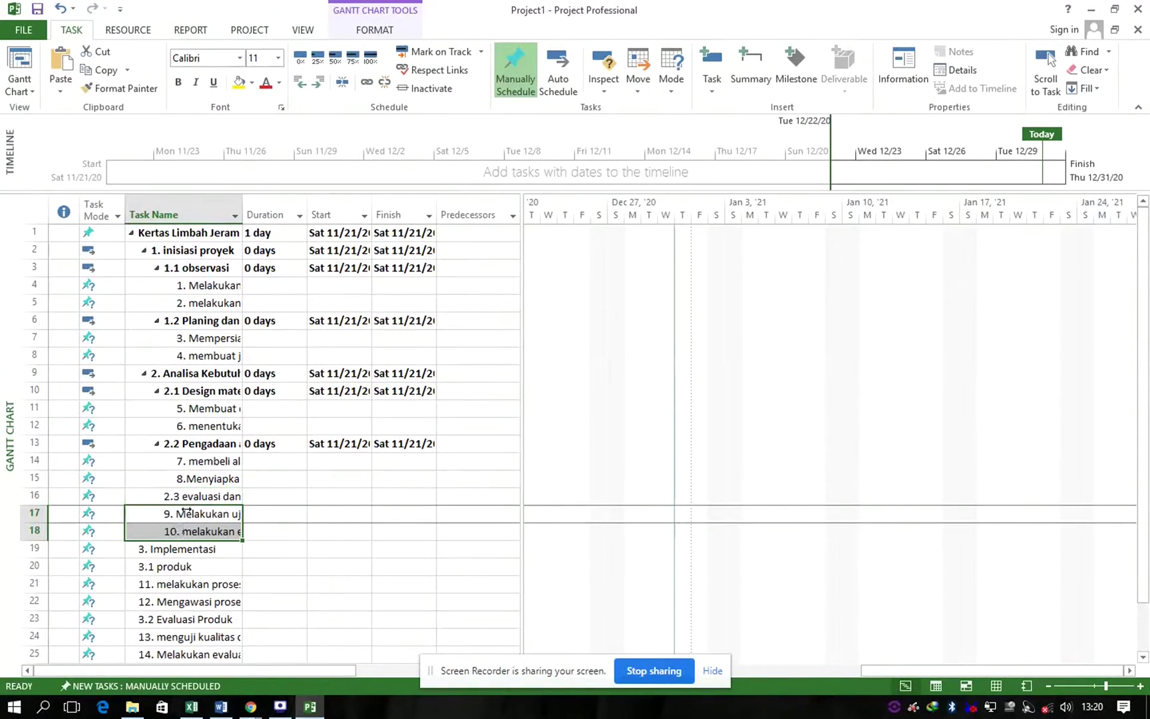
pyautogui.click(319, 81)
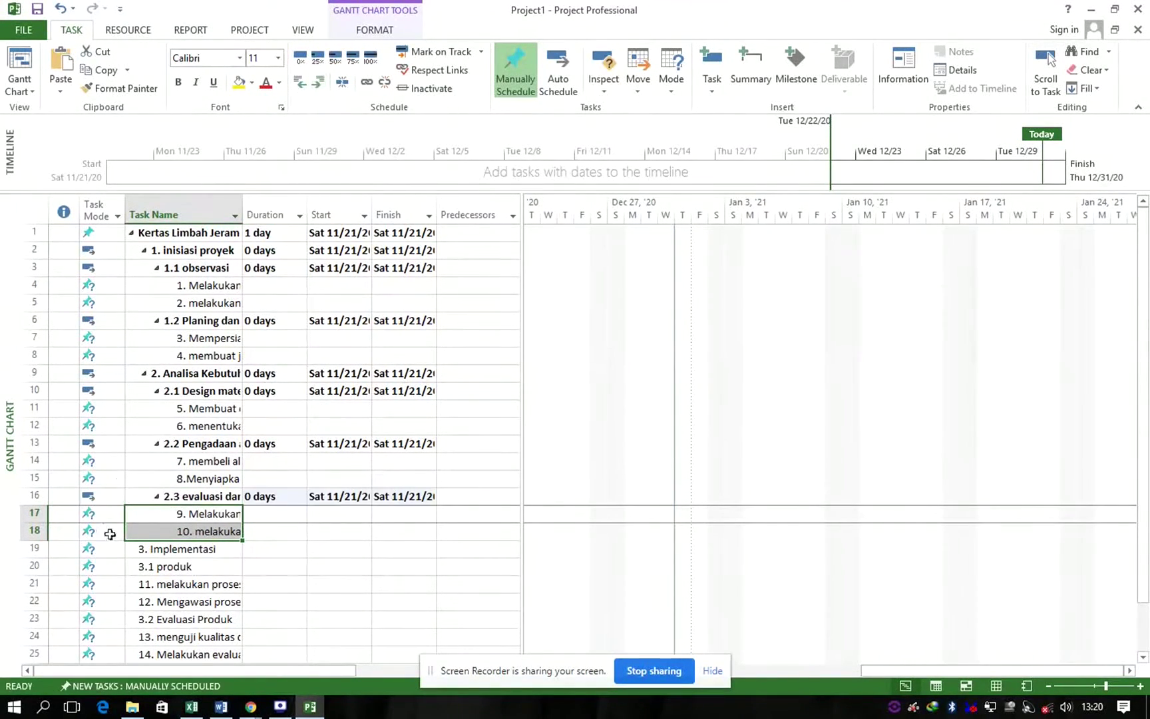
# Step: Indent 3. Implementasi under Kertas Limbah Jerami, nesting the rows from 3.1 produk through activity 14 one level deeper
pyautogui.moveTo(161, 549); pyautogui.dragTo(162, 654)
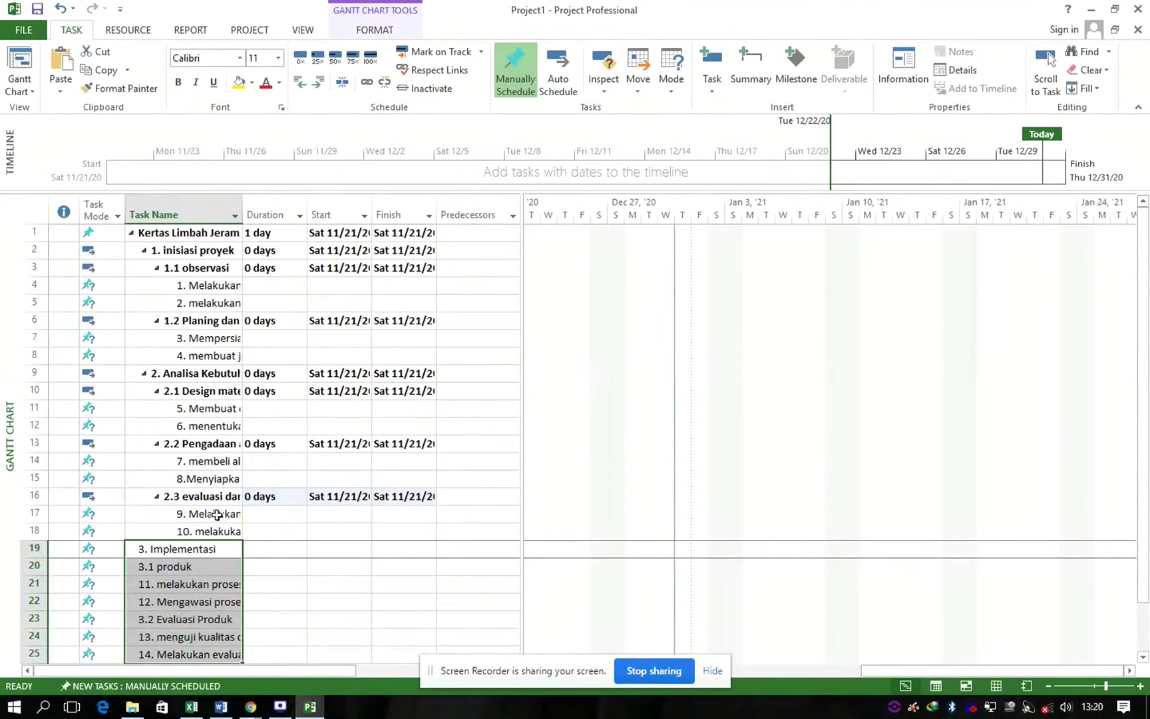
pyautogui.click(321, 81)
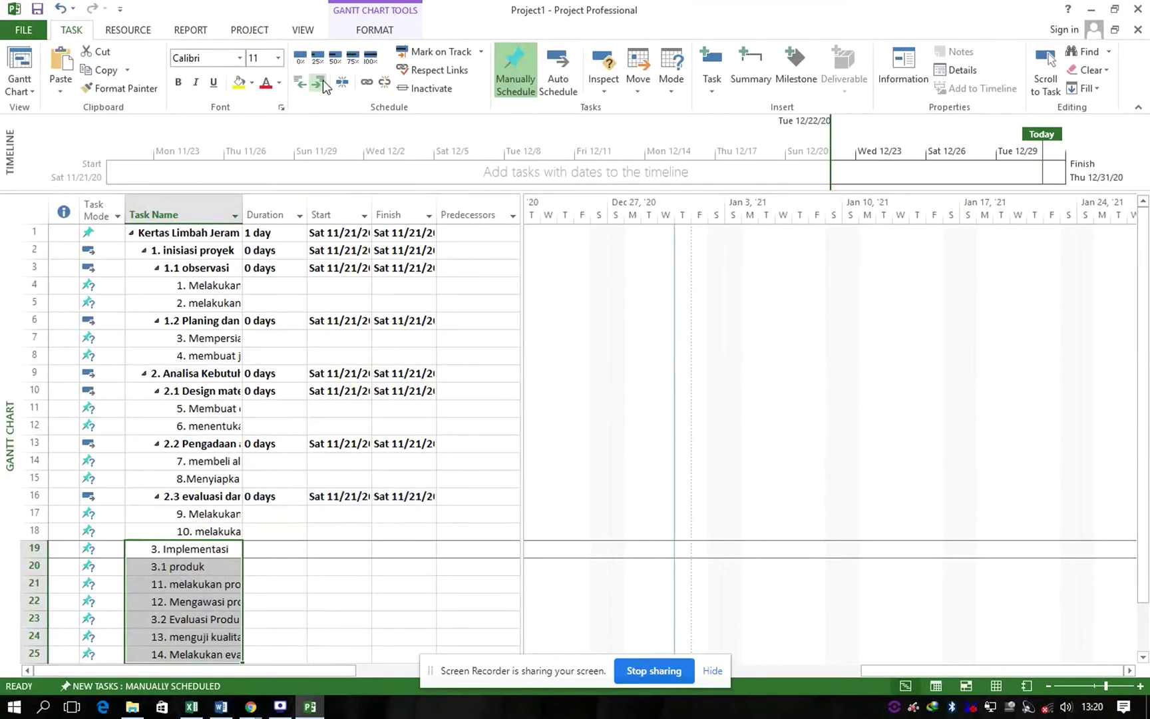
pyautogui.moveTo(183, 566); pyautogui.dragTo(181, 653)
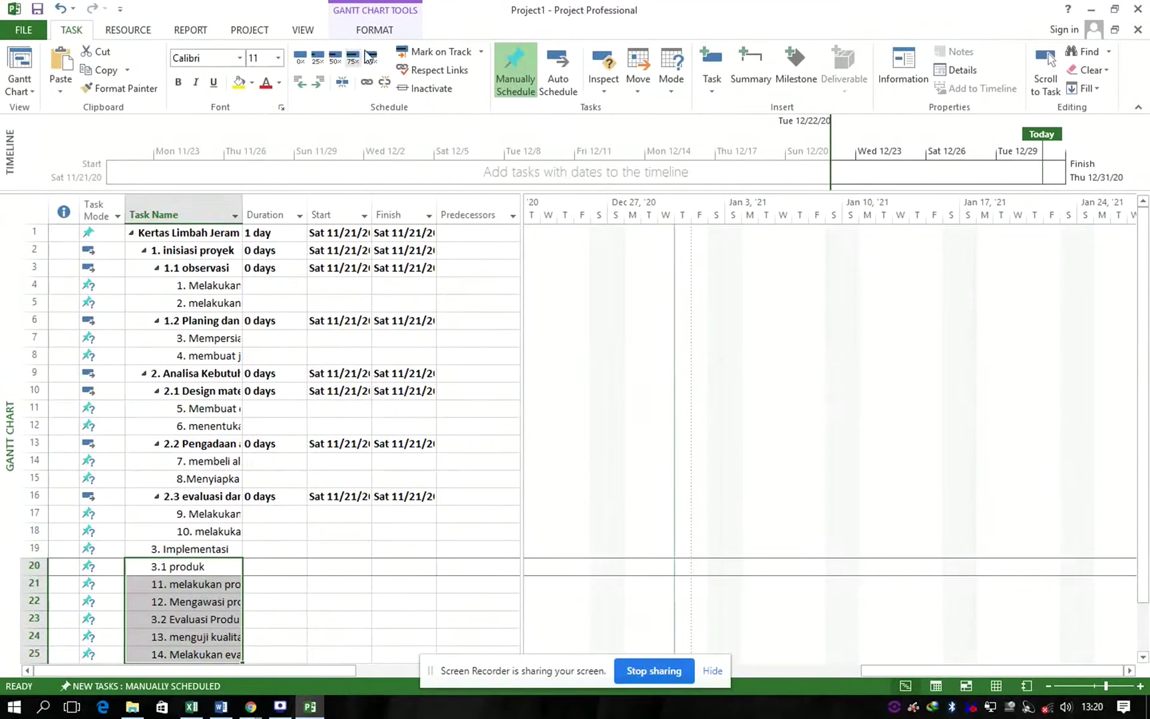
pyautogui.click(319, 81)
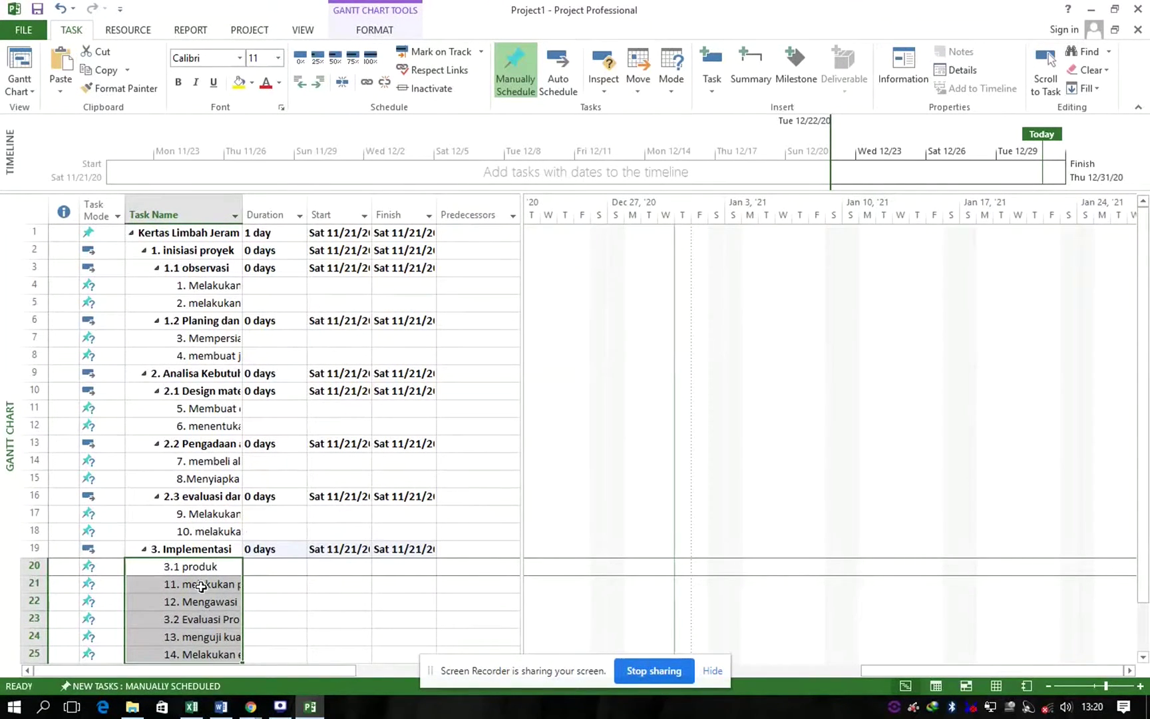
# Step: Make activities 11 and 12 subtasks of 3.1 produk, and activities 13 and 14 subtasks of 3.2 Evaluasi Produk
pyautogui.moveTo(201, 586); pyautogui.dragTo(195, 601)
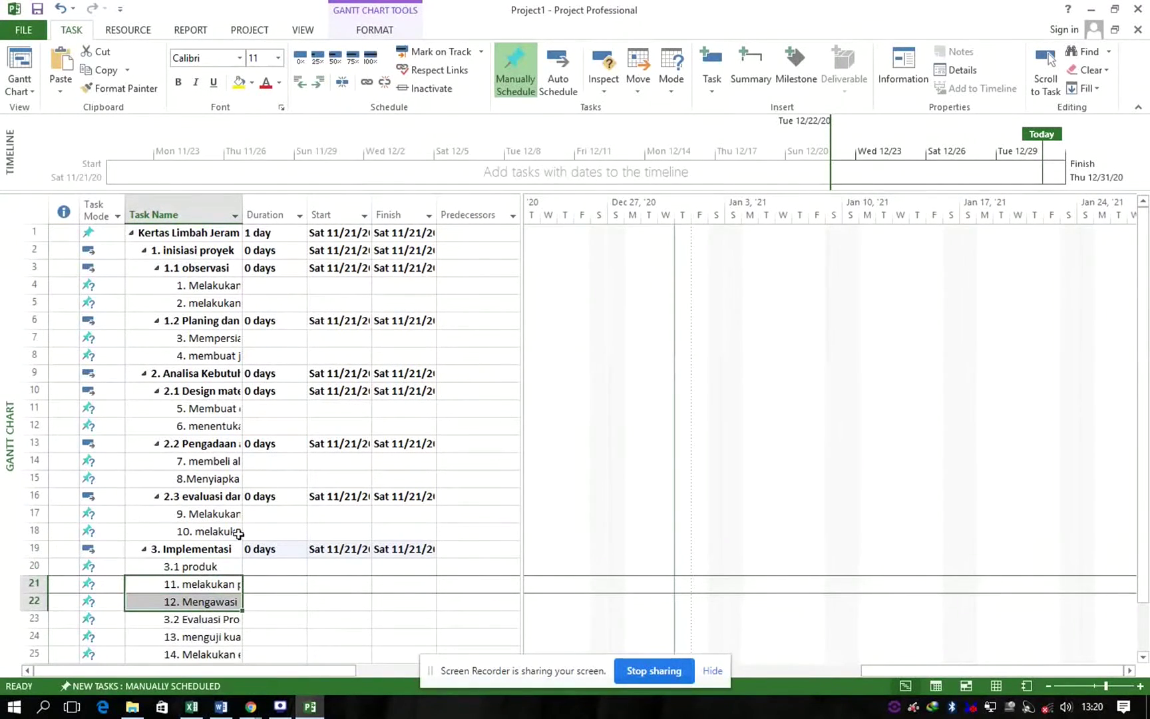
pyautogui.click(319, 81)
pyautogui.scroll(-2, 195, 521)
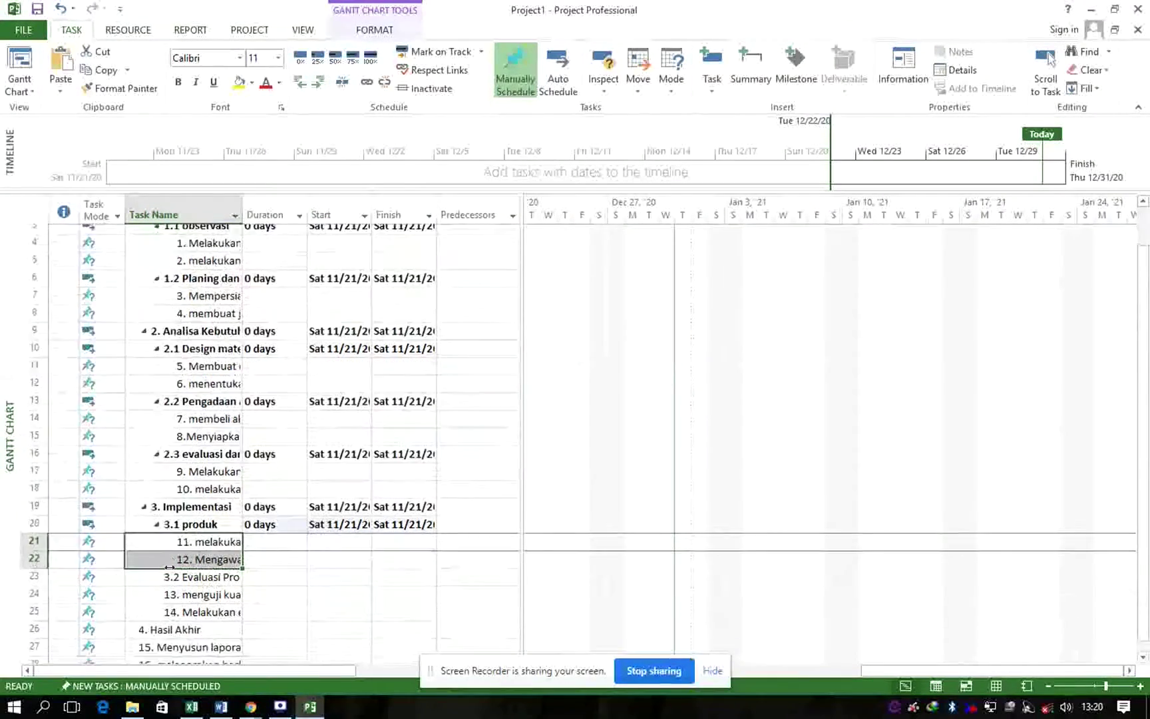
pyautogui.moveTo(197, 533); pyautogui.dragTo(194, 550)
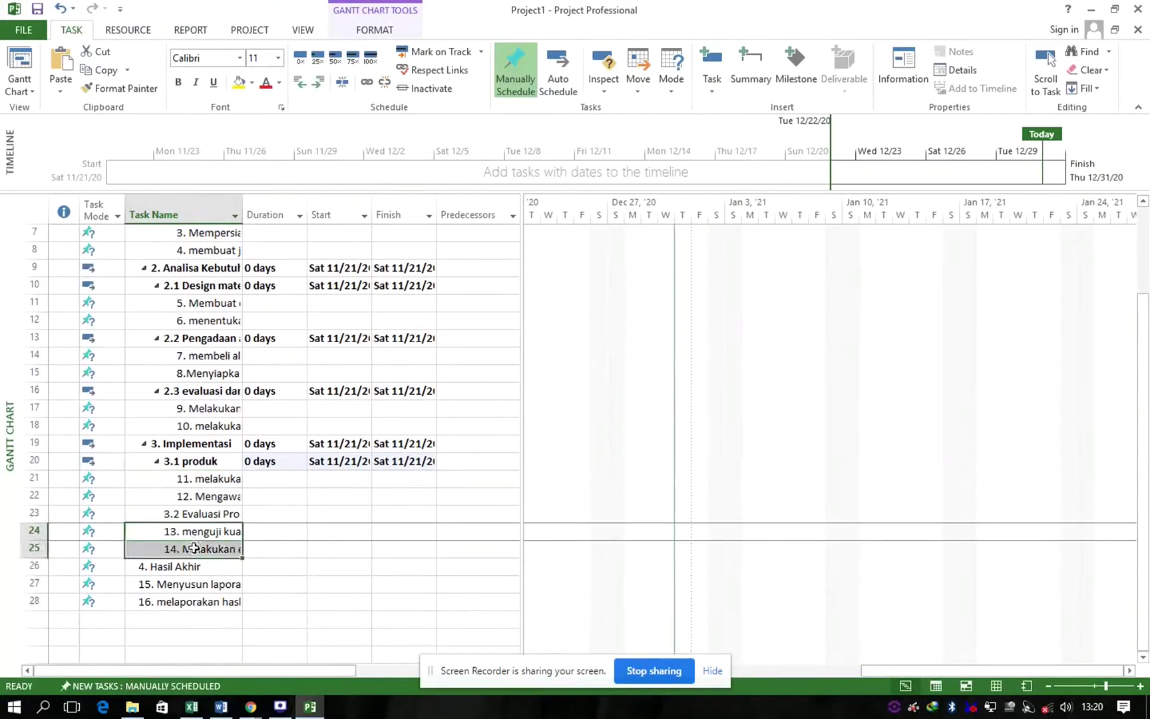
pyautogui.click(319, 82)
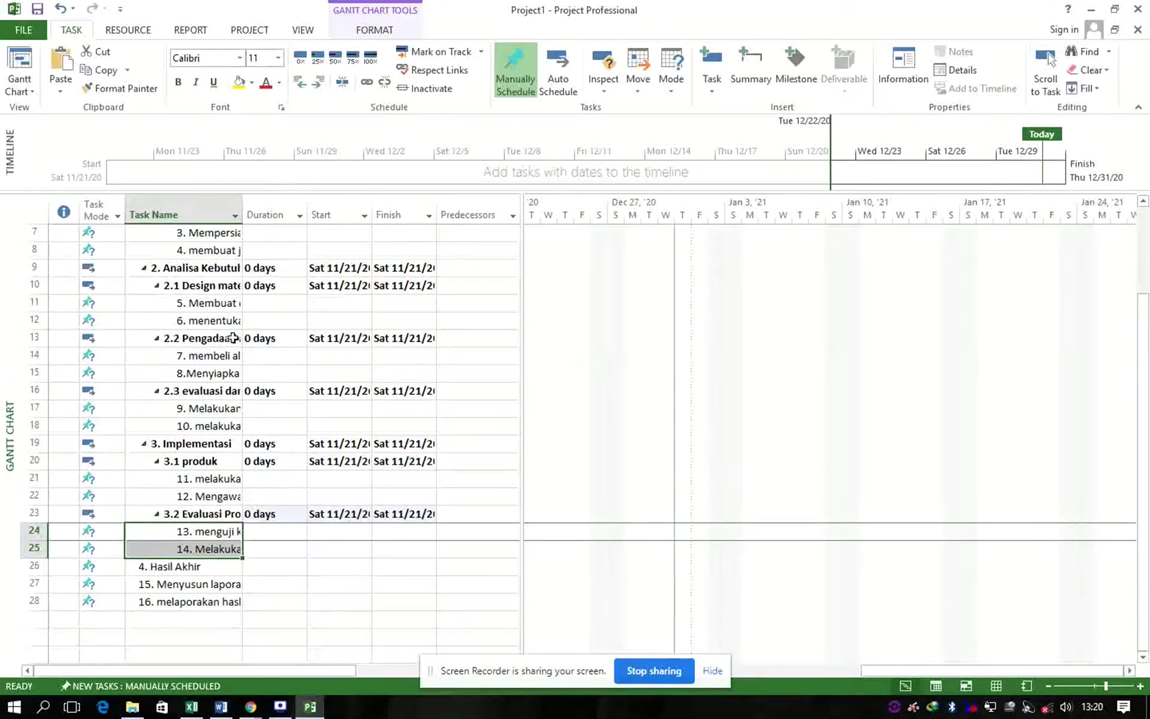
# Step: Make activities 15 and 16 subtasks of 4. Hasil Akhir and review the whole task hierarchy
pyautogui.click(191, 585)
pyautogui.moveTo(192, 585); pyautogui.dragTo(193, 602)
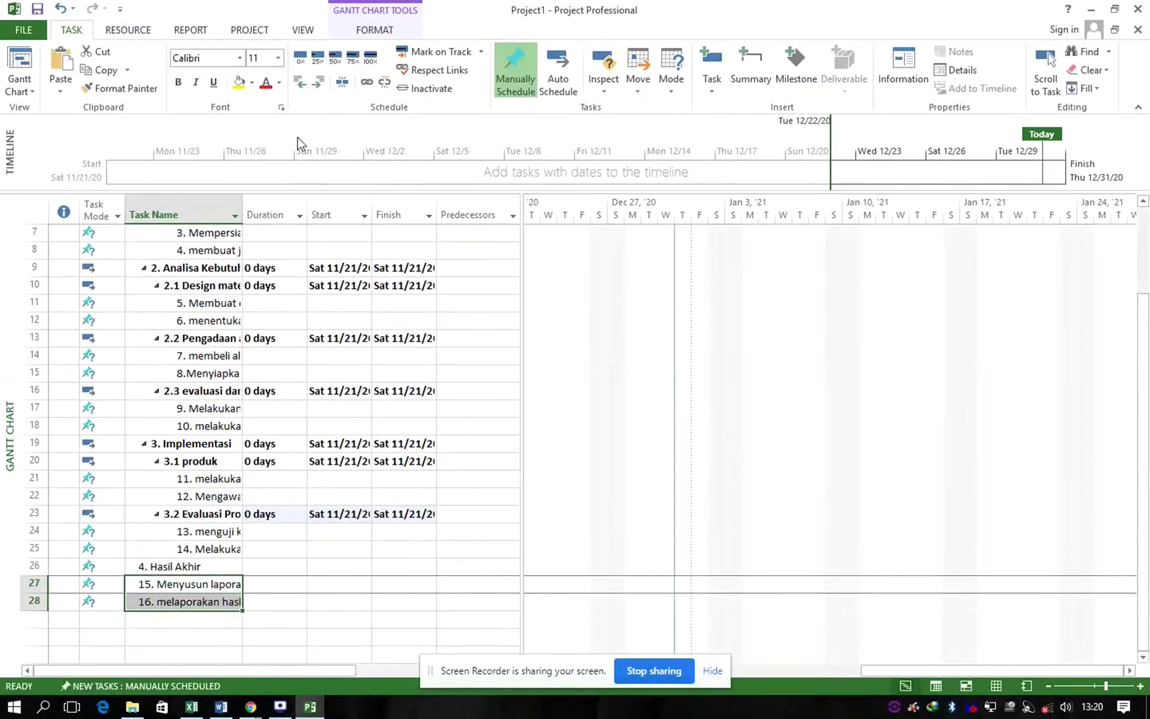
pyautogui.click(319, 81)
pyautogui.scroll(2, 227, 518)
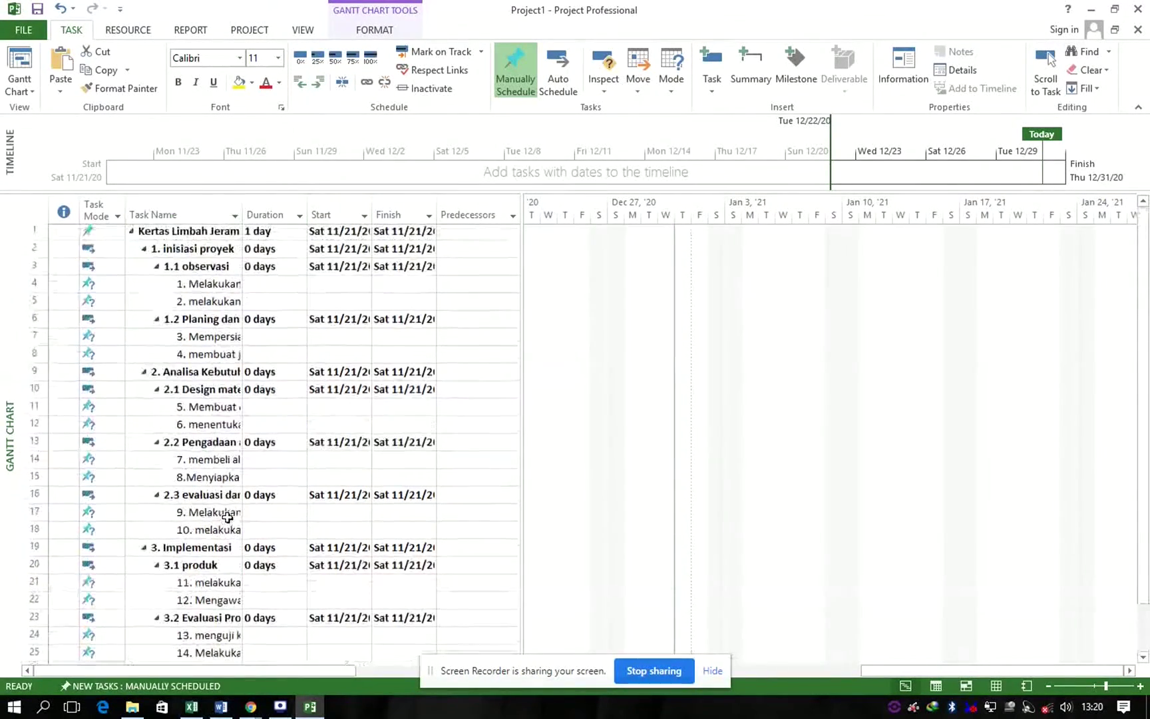
pyautogui.scroll(-4, 318, 431)
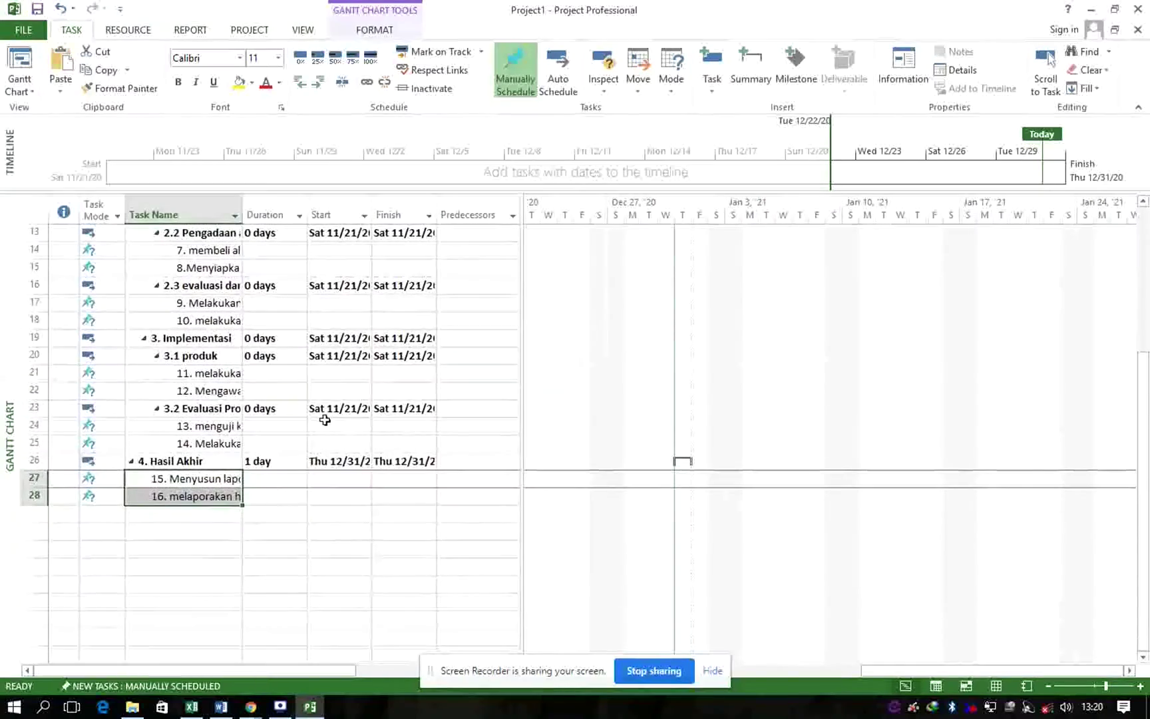
pyautogui.scroll(4, 319, 418)
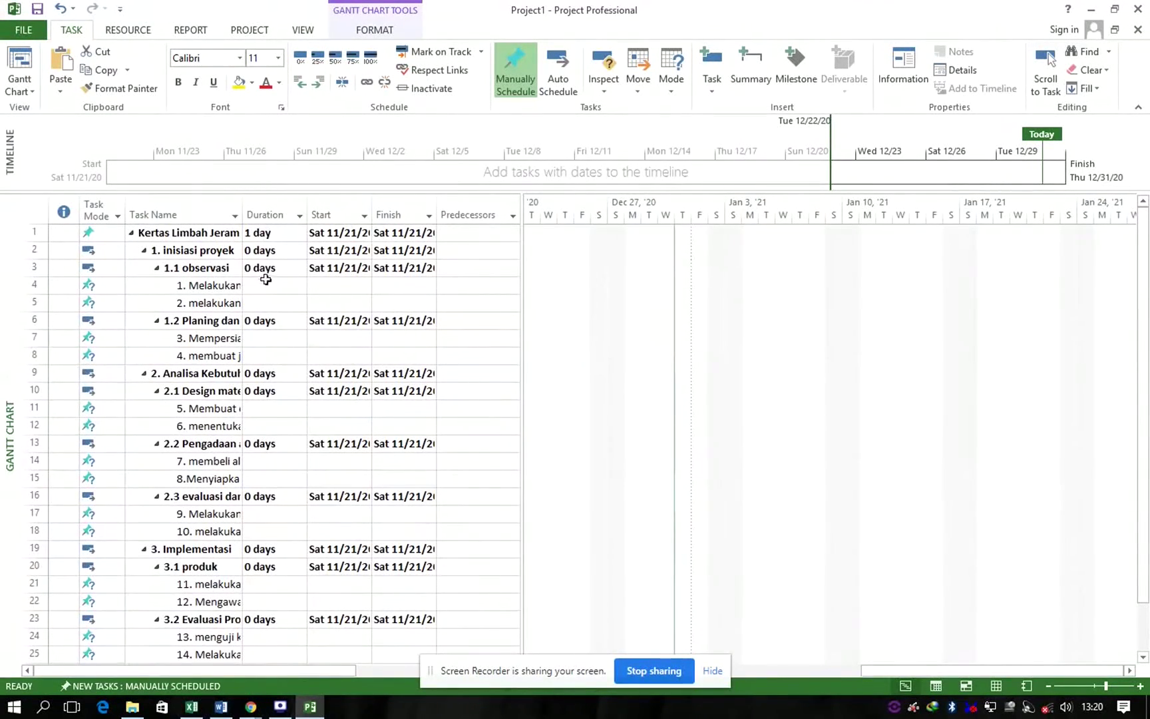
# Step: Check the durations in the Word plan's Activity attributes table, and in Project set activity 1 to 2 days and activity 2 to 3 days
pyautogui.click(265, 279)
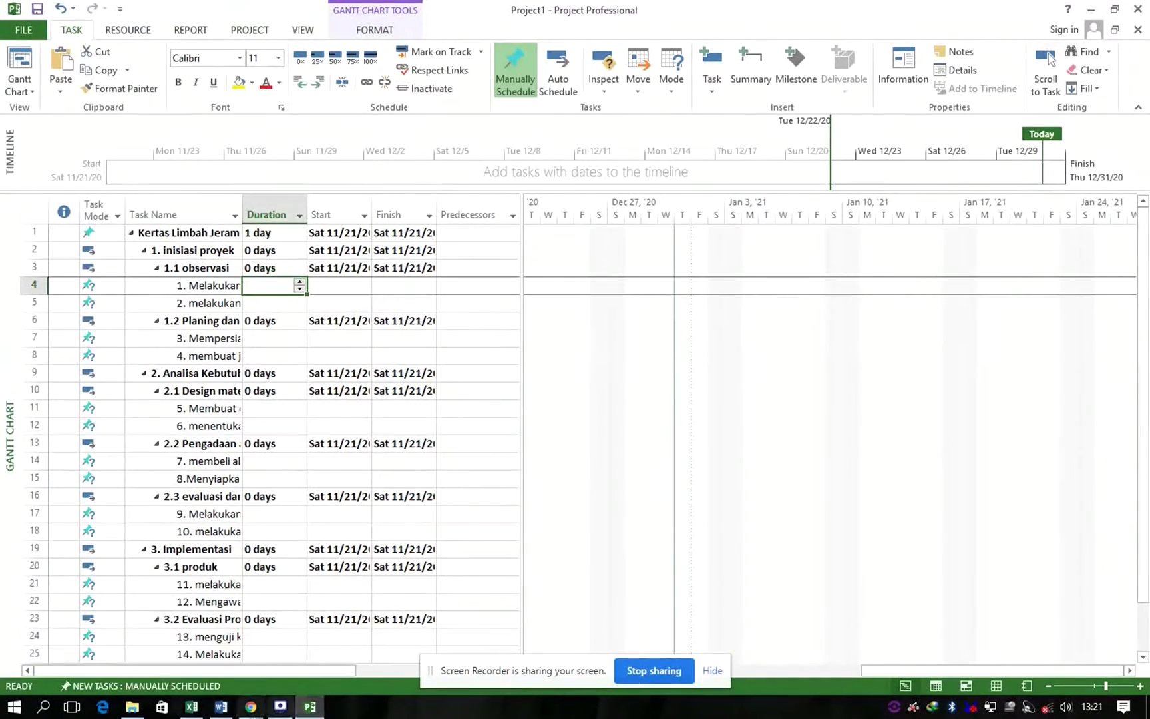
pyautogui.click(221, 706)
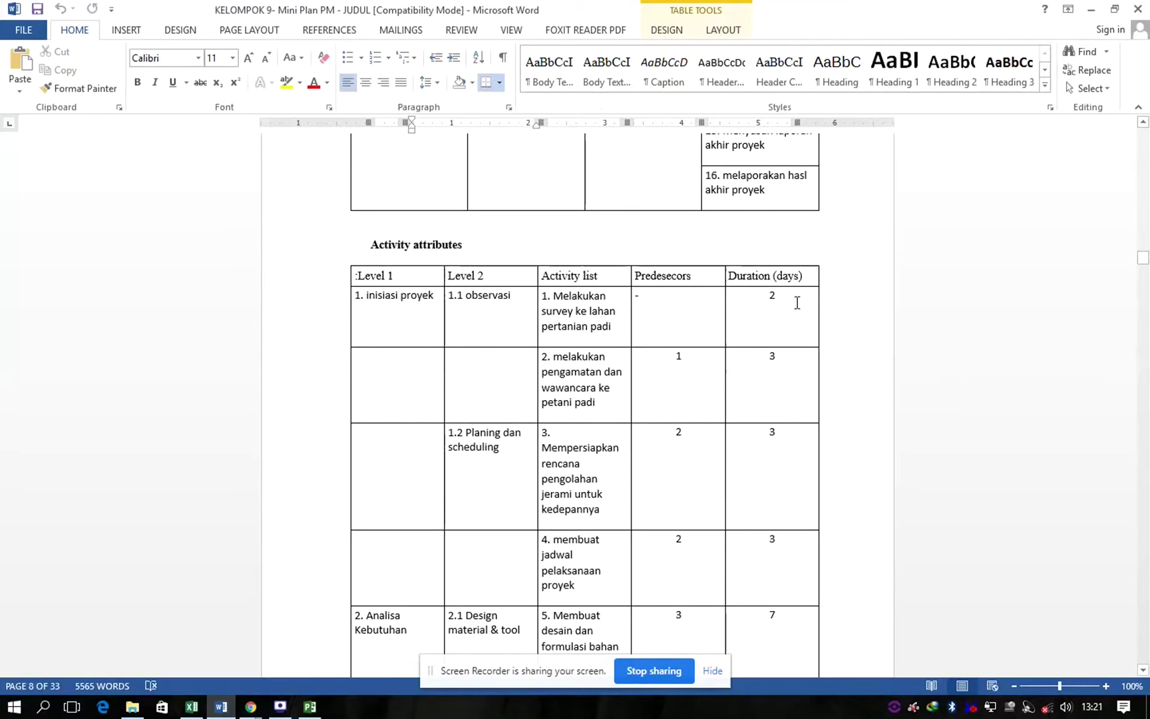
pyautogui.scroll(-10, 787, 625)
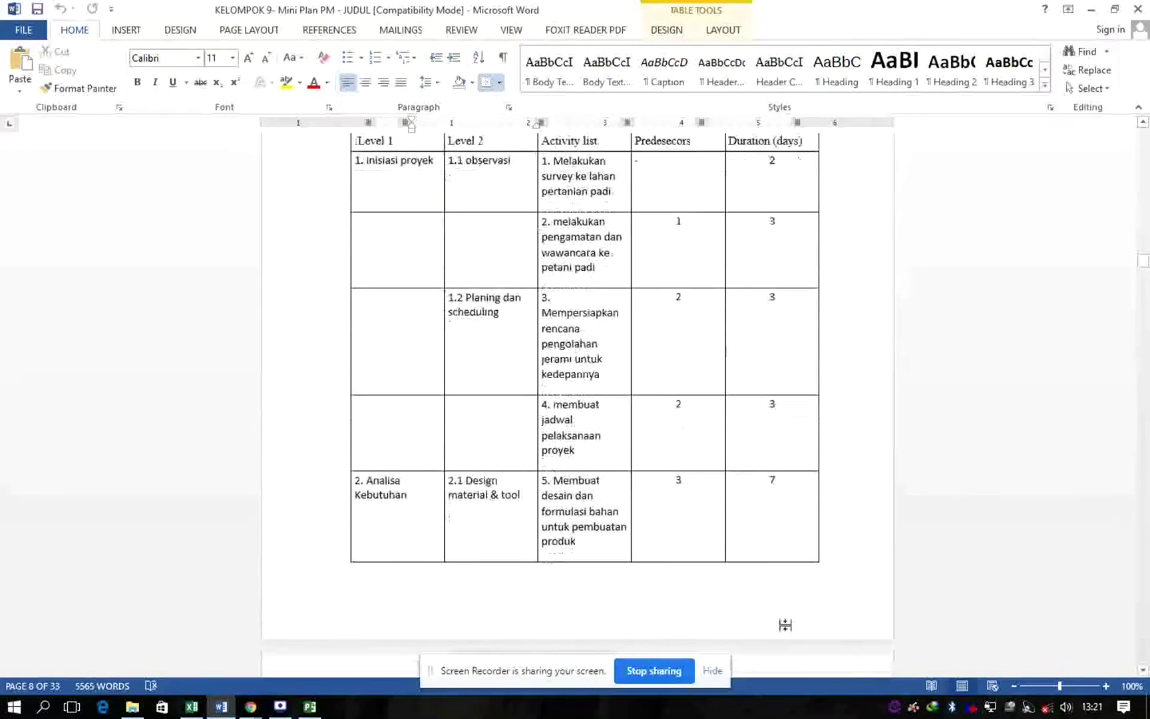
pyautogui.scroll(-13, 785, 614)
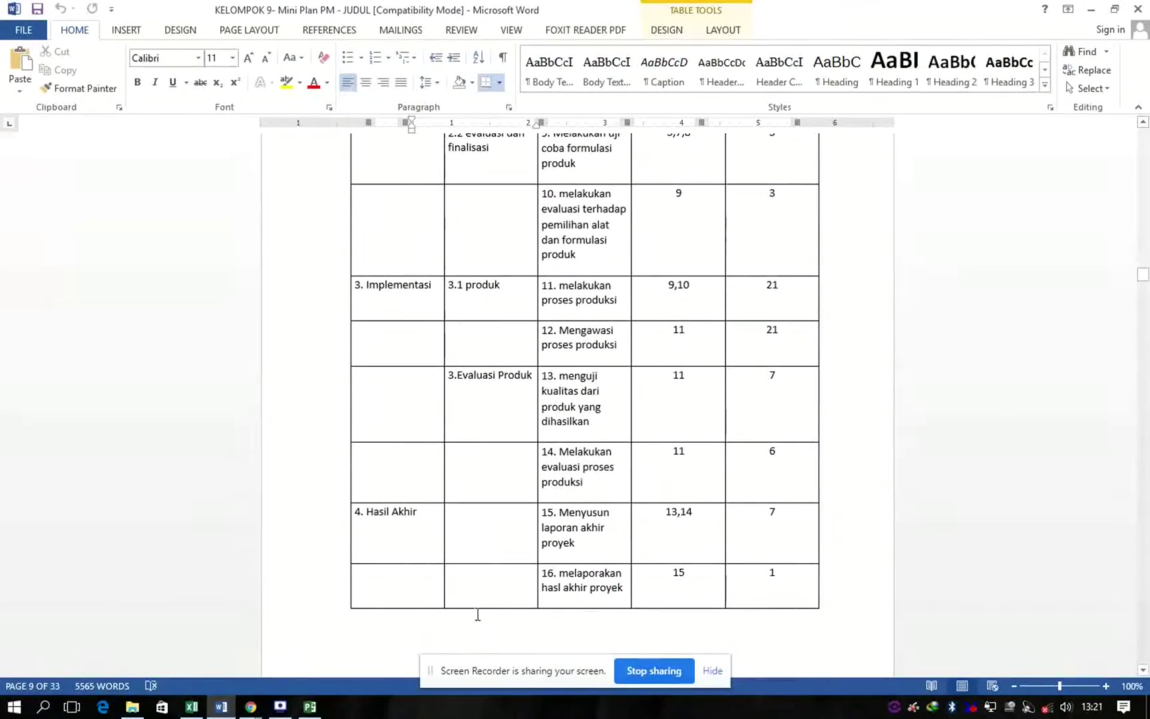
pyautogui.click(300, 708)
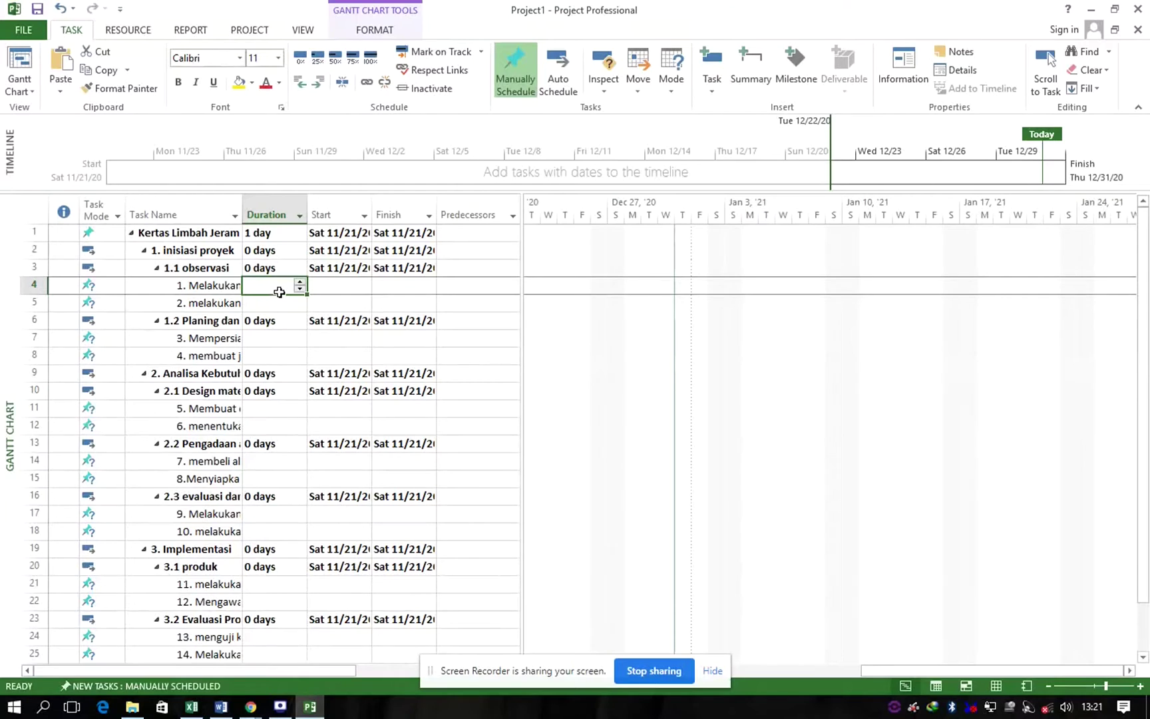
pyautogui.write('2')
pyautogui.press('Return')
pyautogui.write('3')
pyautogui.press('Return')
pyautogui.press('Return')
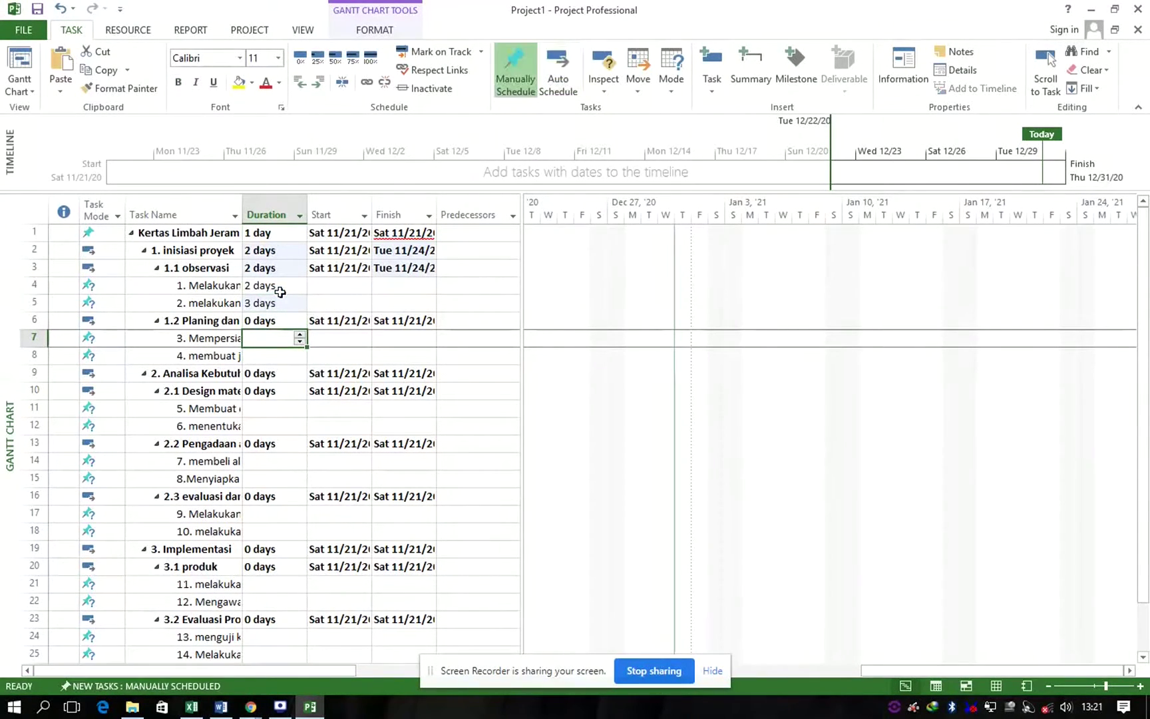
# Step: Set the durations of activities 3 and 4 under 1.2 Planing dan scheduling to 3 days each, dismissing the Planning Wizard tip
pyautogui.write('3')
pyautogui.press('Return')
pyautogui.write('1')
pyautogui.press('BackSpace')
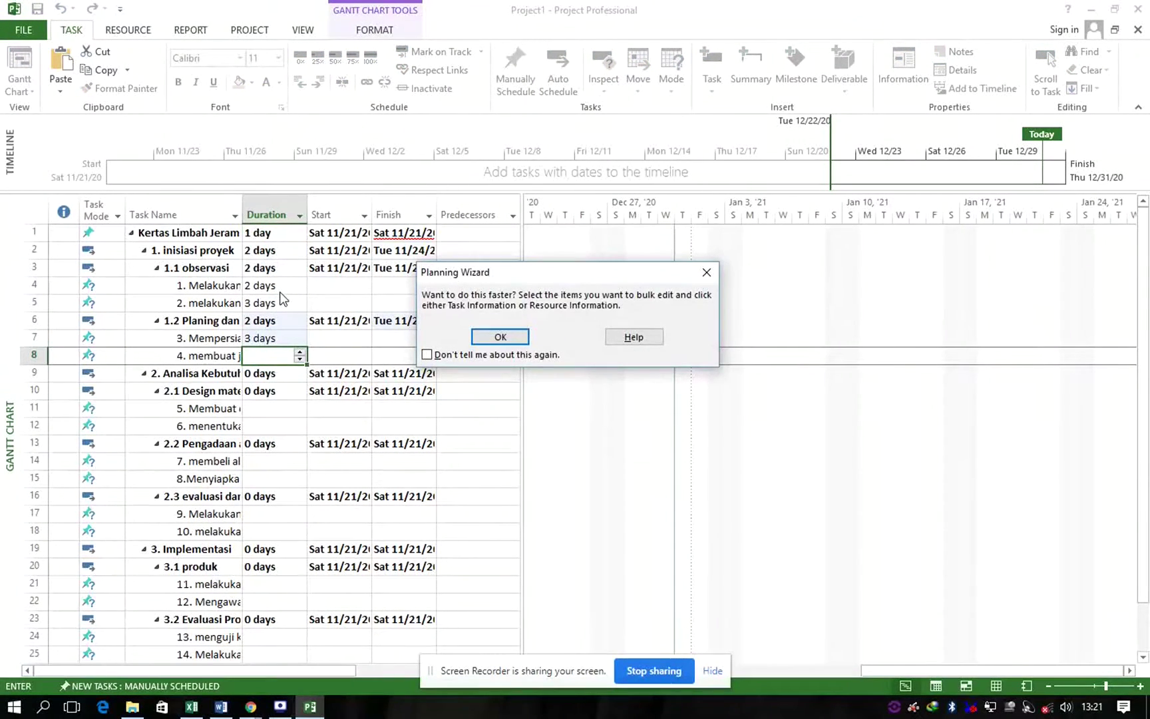
pyautogui.press('Return')
pyautogui.write('3')
pyautogui.press('Return')
pyautogui.press('Return')
pyautogui.press('Return')
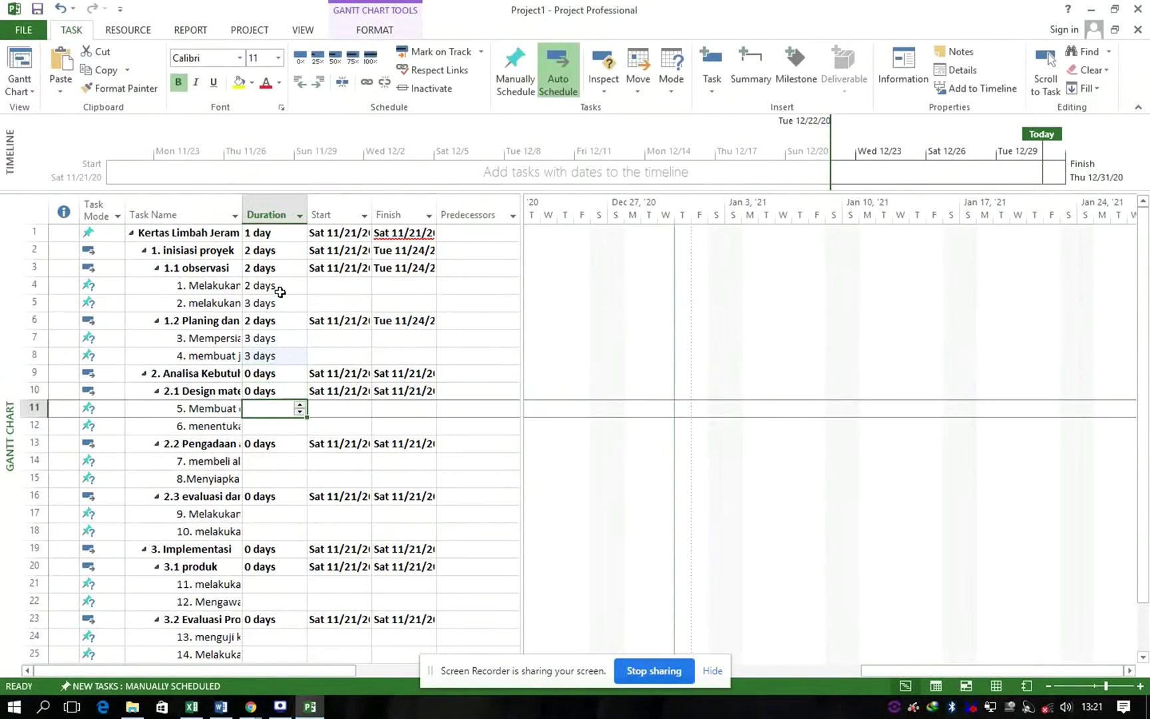
# Step: Under 2.1 Design material & tool, set the duration of activity 5 to 7 days and activity 6 to 3 days
pyautogui.write('7')
pyautogui.press('Return')
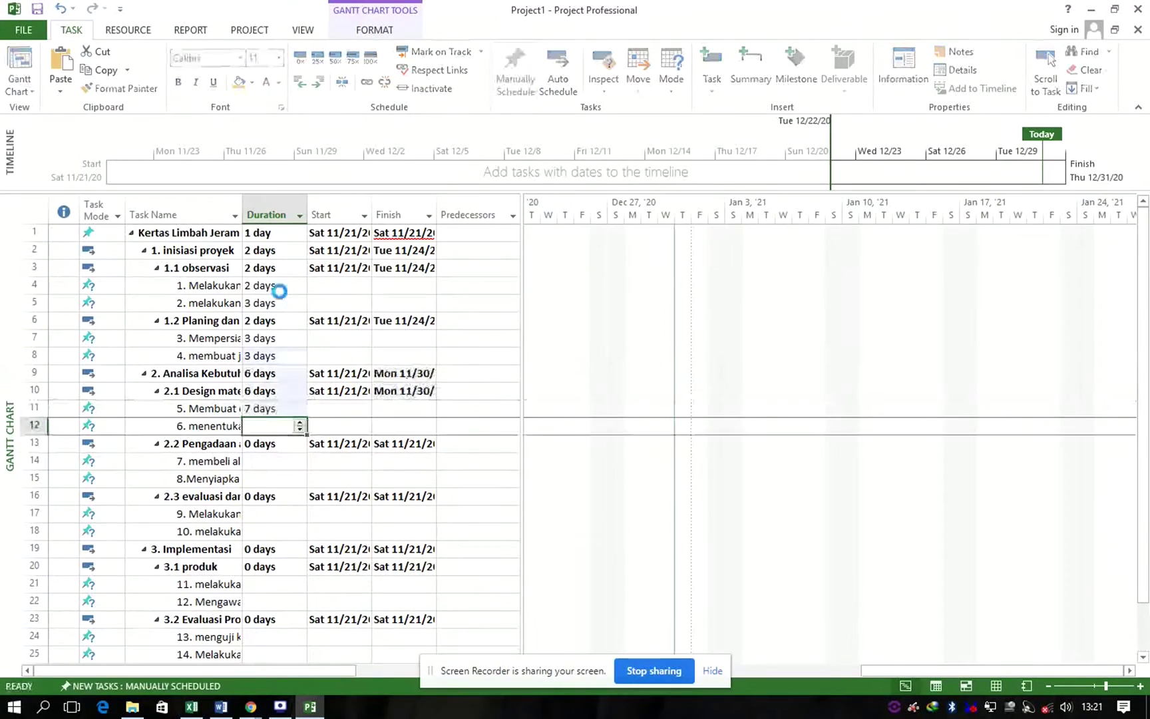
pyautogui.write('3')
pyautogui.press('Return')
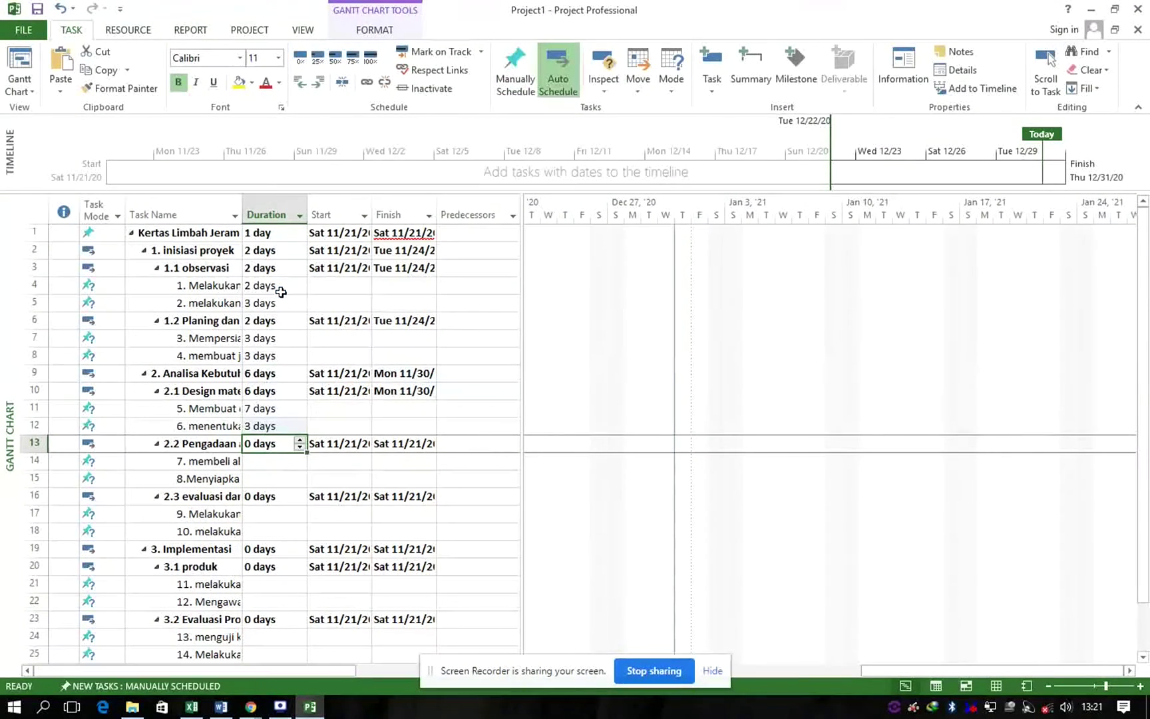
# Step: Under 2.2 Pengadaan, set the duration of activity 7 to 5 days and activity 8 to 3 days
pyautogui.press('Return')
pyautogui.write('5')
pyautogui.write('3')
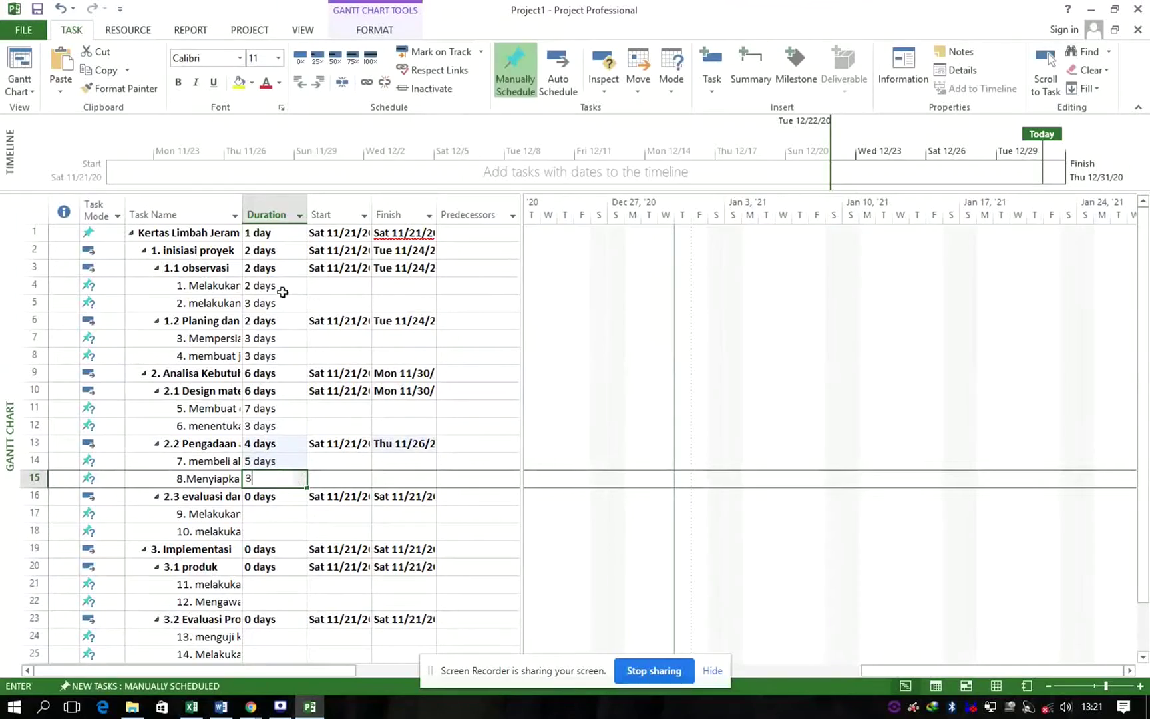
pyautogui.press('Return')
pyautogui.press('Return')
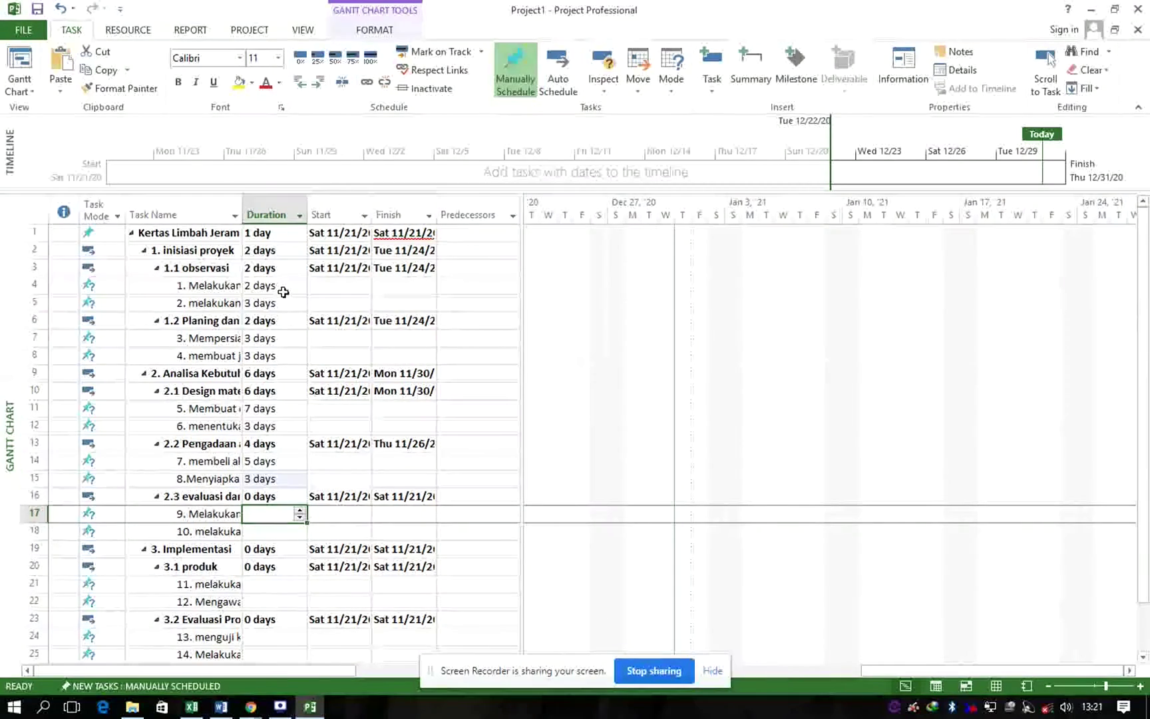
# Step: Under 2.3 evaluasi dan finalisasi, set the duration of activity 9 to 5 days and activity 10 to 3 days
pyautogui.write('5')
pyautogui.press('Return')
pyautogui.write('3')
pyautogui.press('Return')
pyautogui.press('Return')
pyautogui.press('Return')
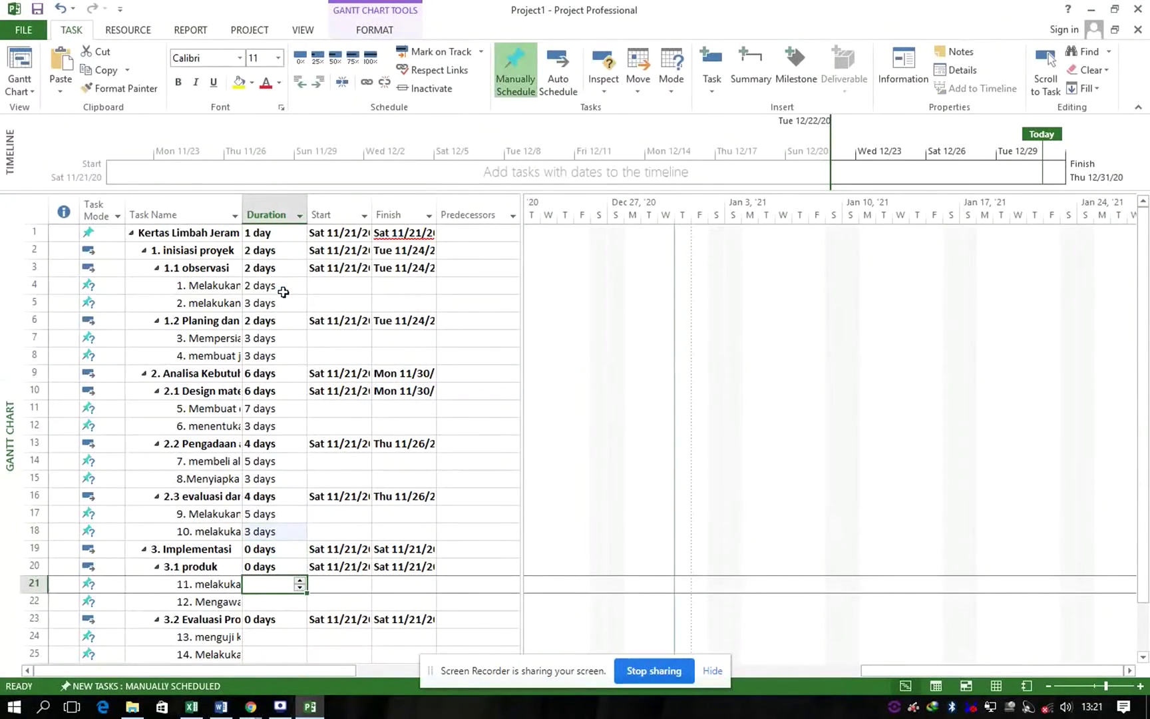
# Step: Under 3.1 produk, set the durations of activities 11 and 12 to 21 days each
pyautogui.write('21')
pyautogui.press('Return')
pyautogui.write('21')
pyautogui.press('Return')
pyautogui.press('Return')
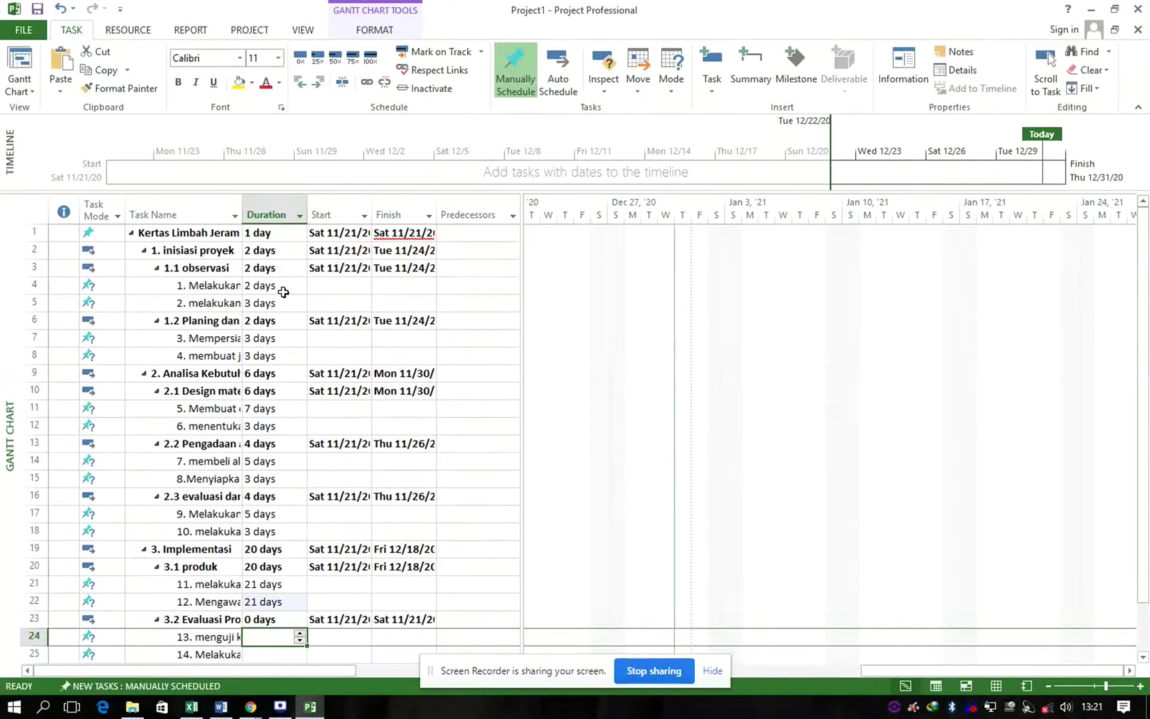
# Step: Under 3.2 Evaluasi Produk, set the duration of activity 13 to 7 days and activity 14 to 6 days
pyautogui.write('7')
pyautogui.press('Return')
pyautogui.write('6 days')
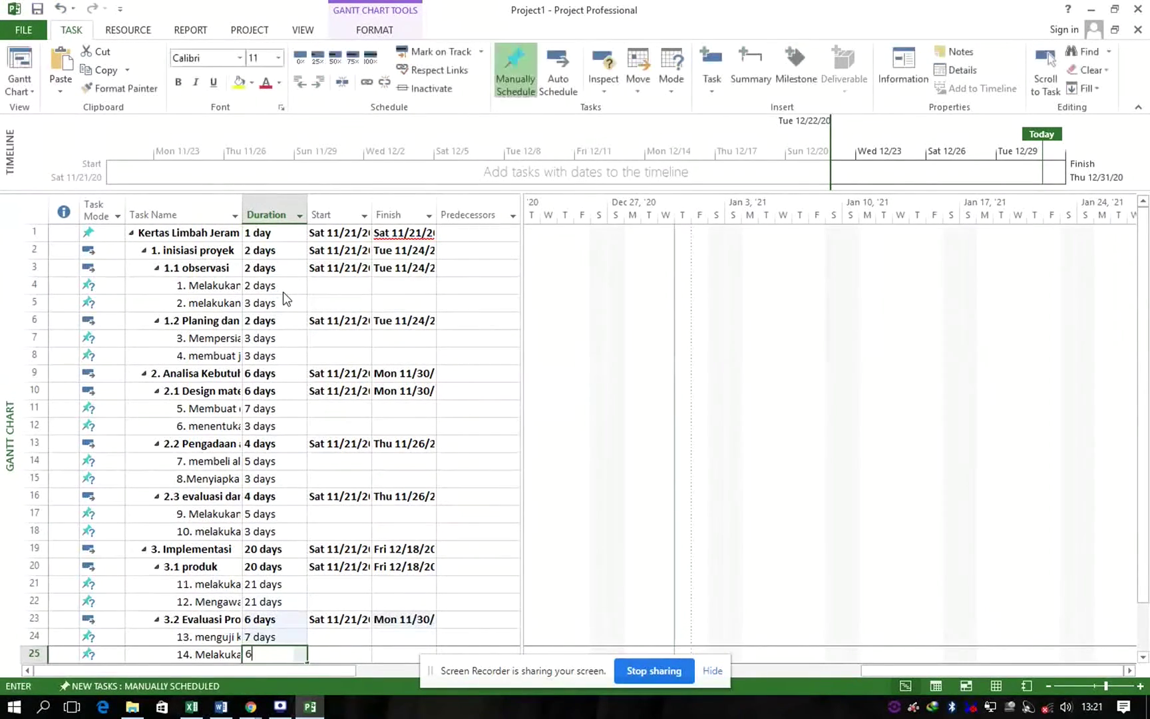
pyautogui.press('Return')
pyautogui.press('Return')
# Step: Under 4. Hasil Akhir, set the duration of activity 15 to 7 days and activity 16 to 1 day
pyautogui.write('7 days')
pyautogui.press('Return')
pyautogui.write('1')
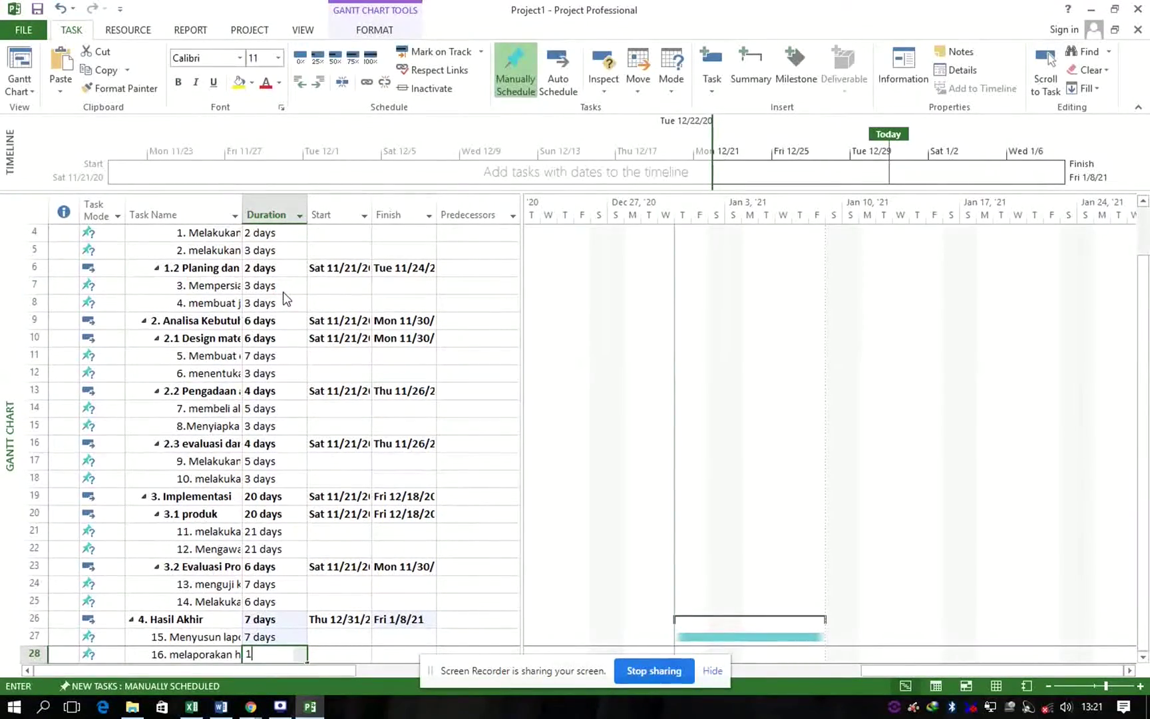
pyautogui.press('Return')
pyautogui.press('Up')
pyautogui.press('Right')
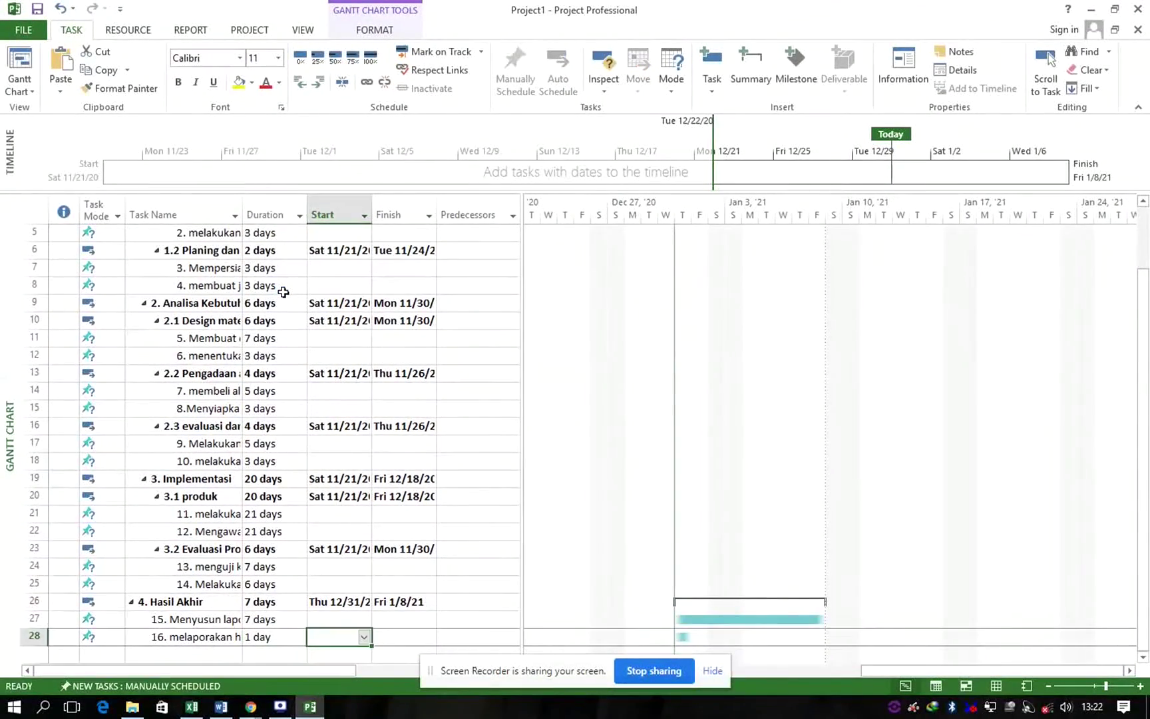
pyautogui.press('Up')
pyautogui.press('Up')
pyautogui.press('Up')
pyautogui.press('Up')
pyautogui.press('Up')
pyautogui.press('Up')
pyautogui.press('Up')
pyautogui.press('Up')
pyautogui.press('Up')
pyautogui.press('Up')
pyautogui.press('Up')
pyautogui.press('Up')
pyautogui.press('Up')
pyautogui.press('Up')
pyautogui.press('Up')
pyautogui.press('Up')
pyautogui.press('Up')
pyautogui.press('Up')
pyautogui.press('Up')
pyautogui.press('Up')
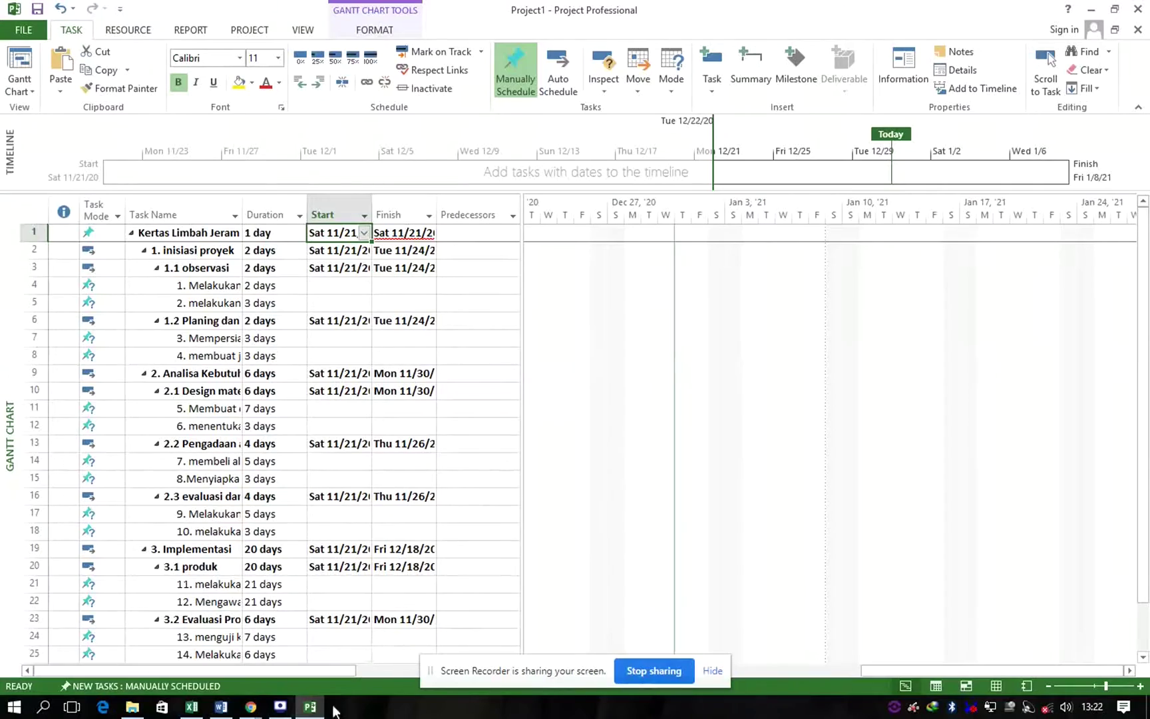
# Step: Switch to the Word plan and examine the predecessors listed for each activity in the Activity attributes table
pyautogui.click(223, 707)
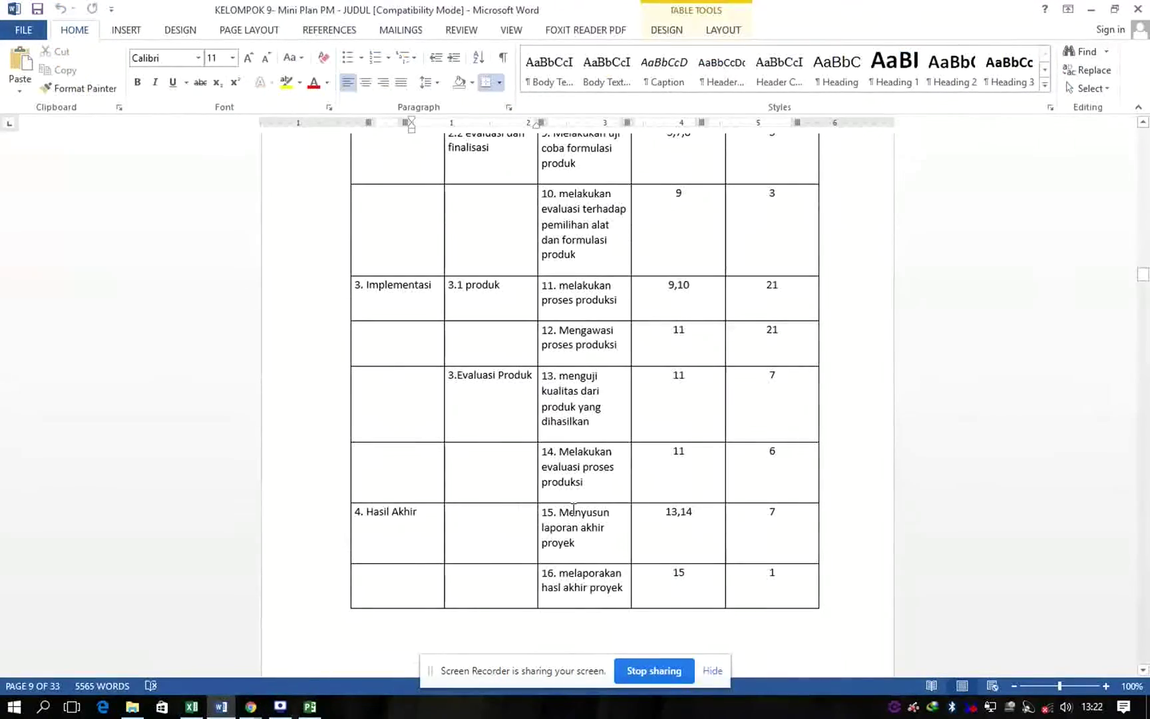
pyautogui.scroll(10, 672, 411)
pyautogui.scroll(7, 673, 411)
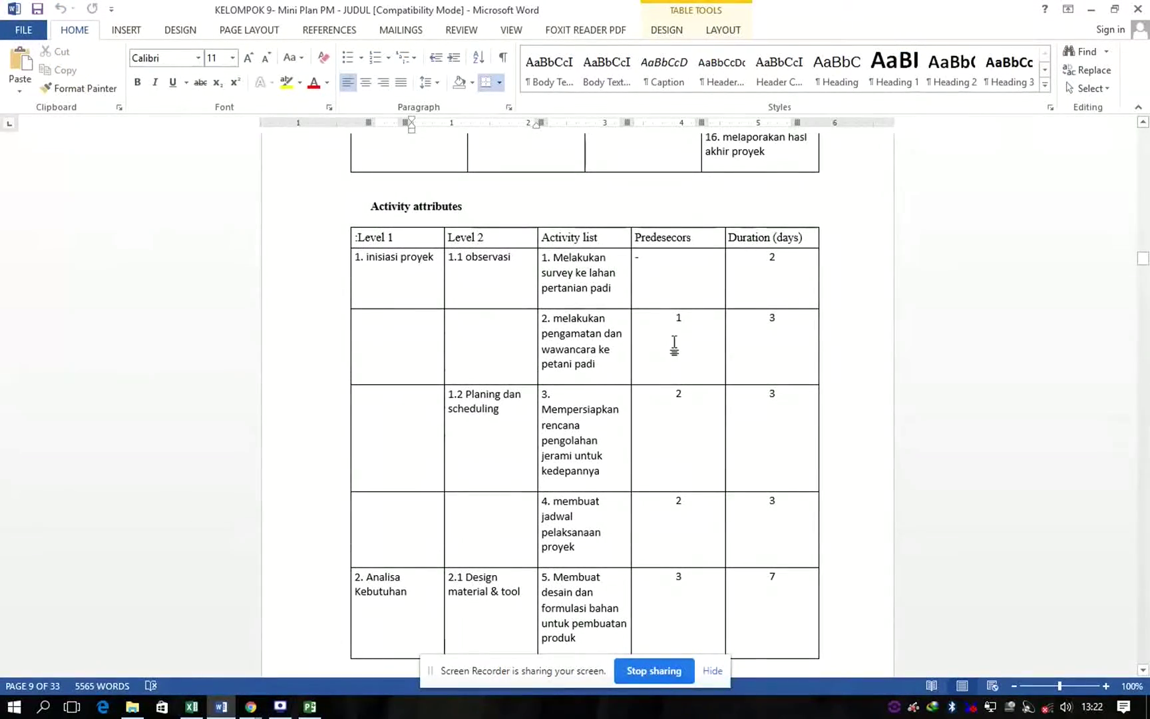
pyautogui.scroll(-4, 672, 390)
pyautogui.scroll(-15, 674, 389)
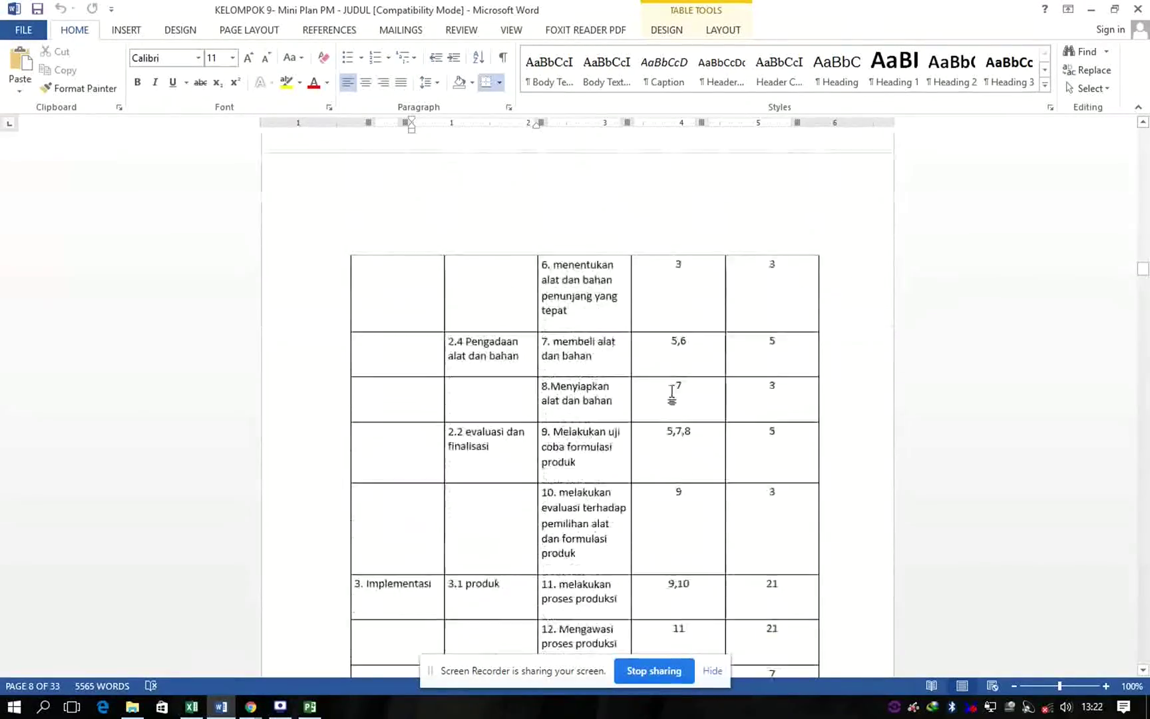
pyautogui.scroll(-5, 671, 398)
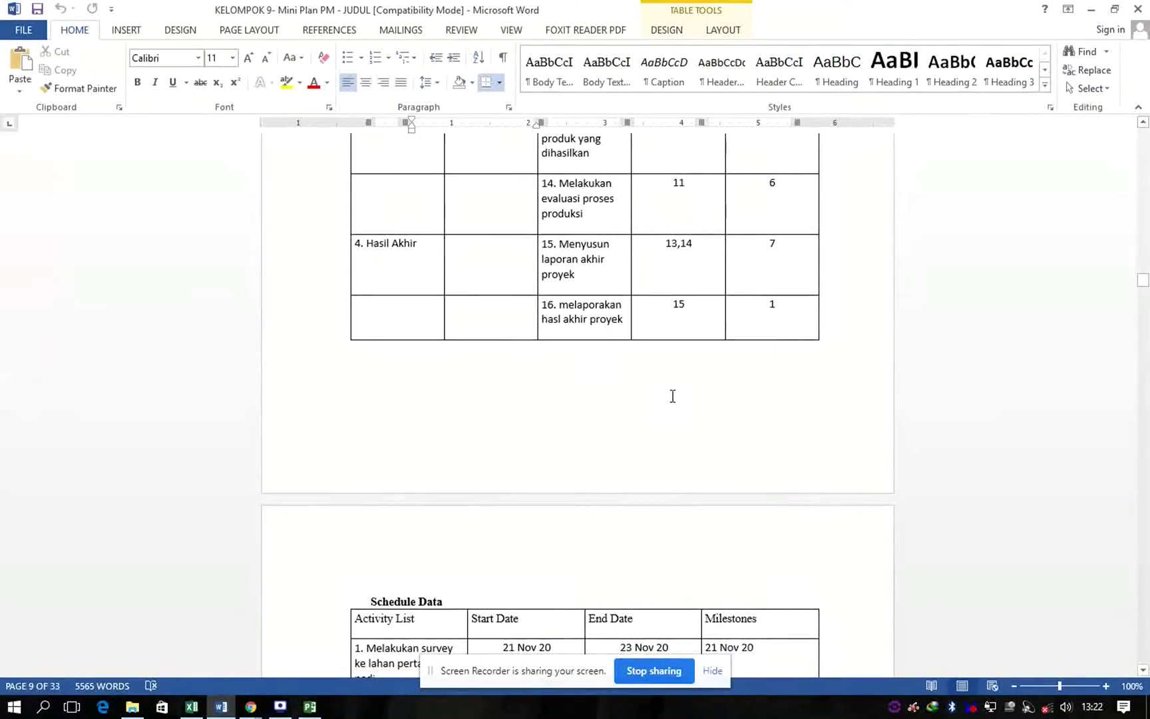
pyautogui.scroll(9, 671, 398)
pyautogui.scroll(10, 671, 397)
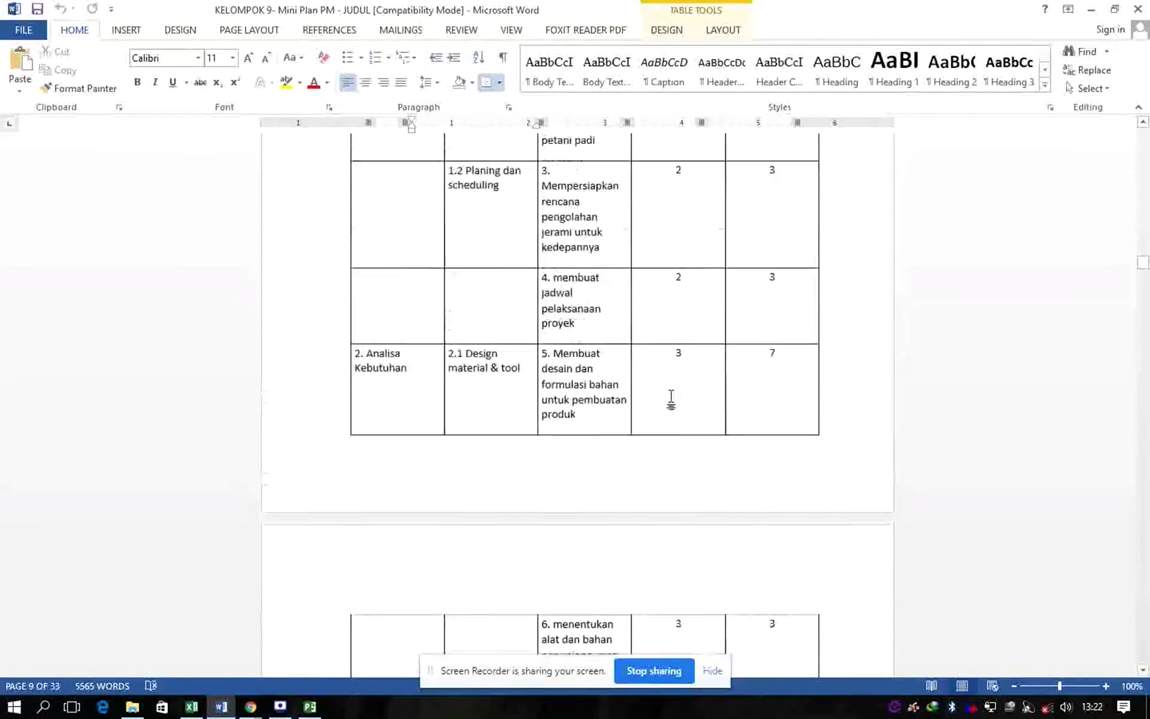
pyautogui.scroll(-3, 674, 396)
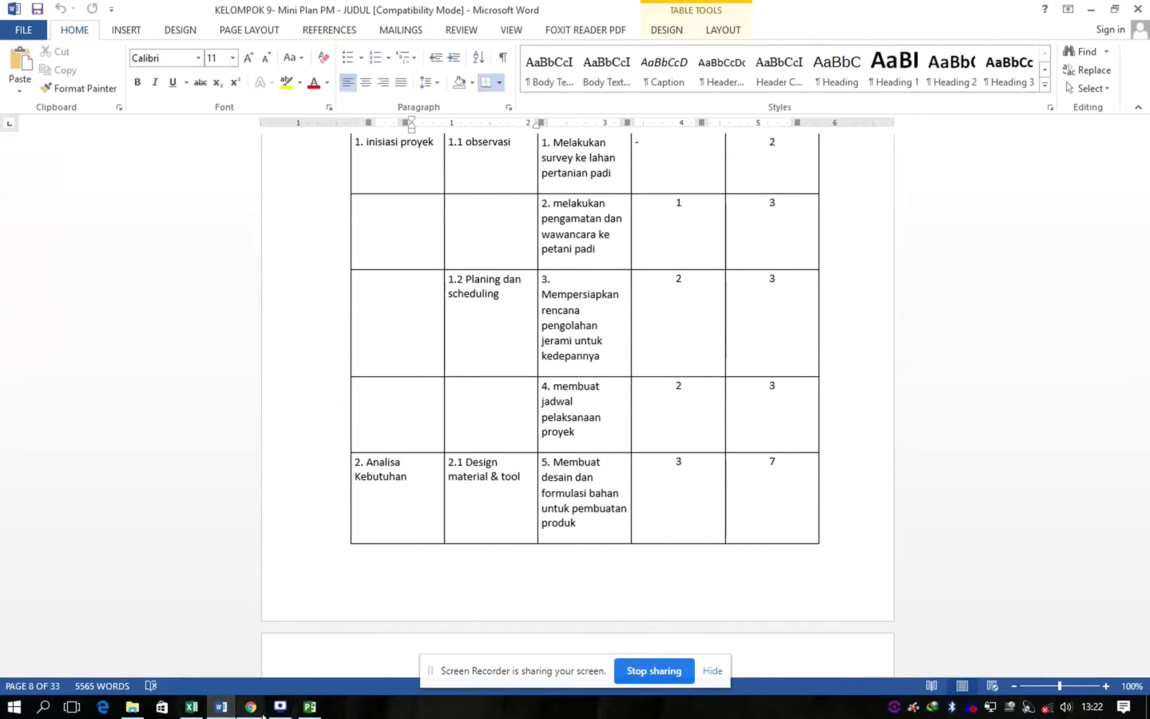
pyautogui.moveTo(263, 715)
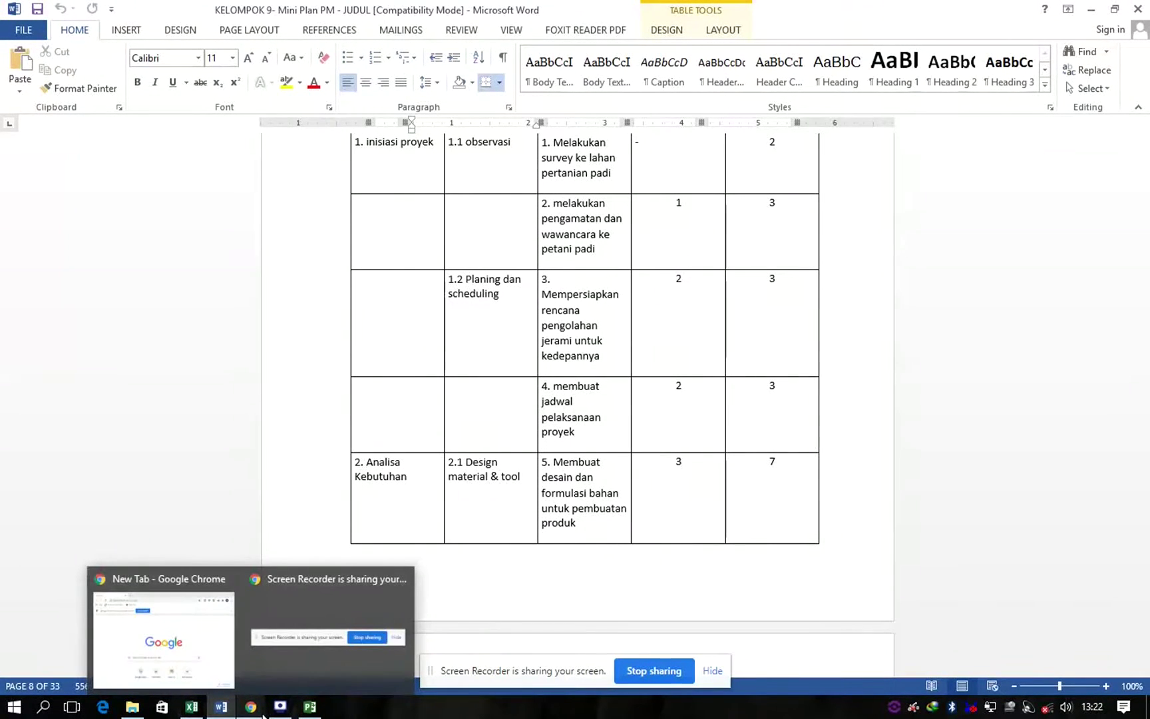
# Step: Switch back to Microsoft Project and set the predecessor of activity 2 under 1.1 observasi to task 4
pyautogui.click(309, 707)
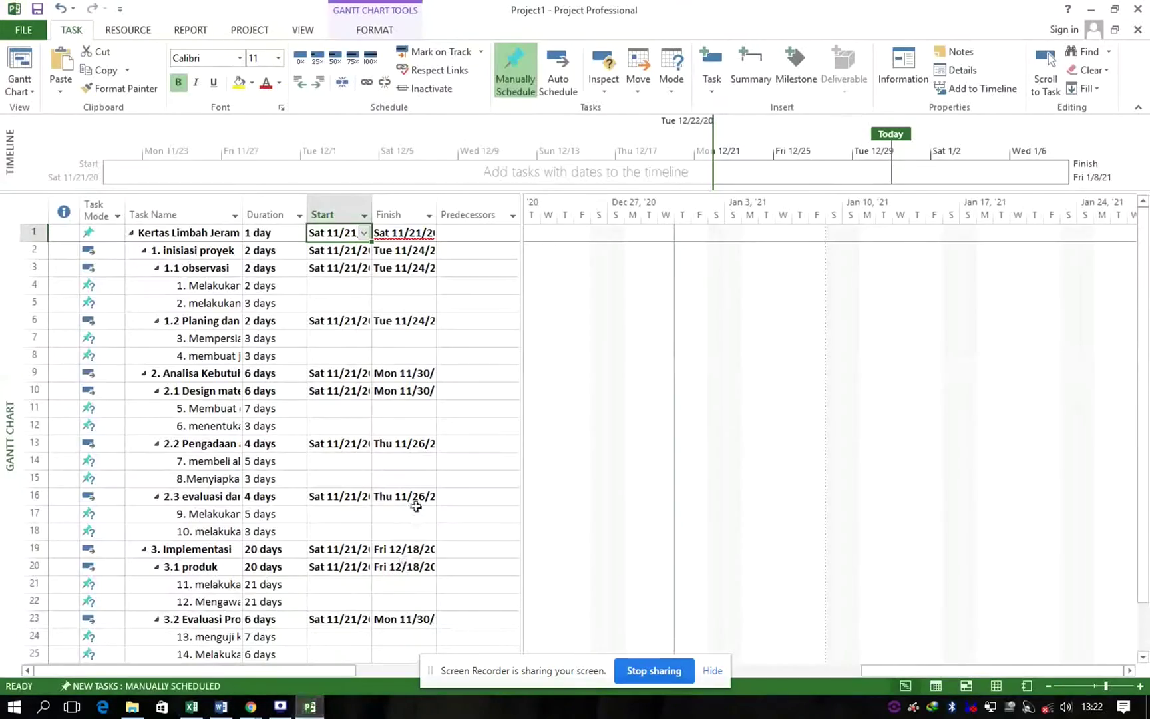
pyautogui.click(456, 285)
pyautogui.click(461, 305)
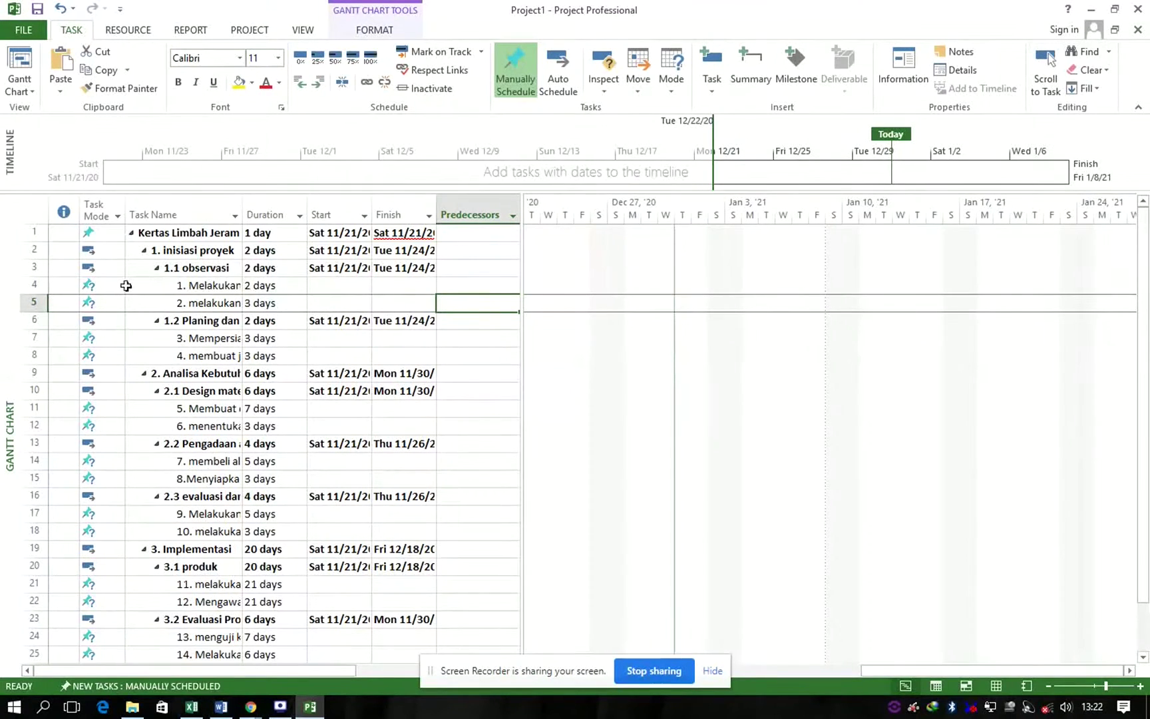
pyautogui.write('4')
pyautogui.press('Return')
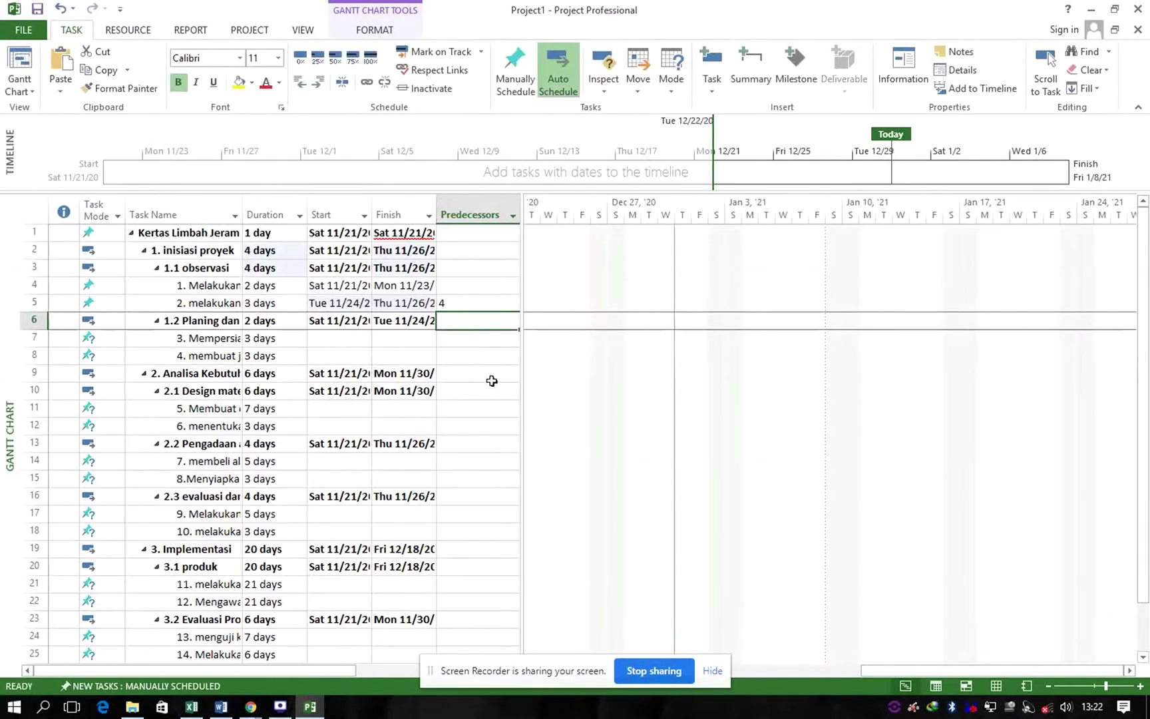
# Step: Under 1.2 Planing dan scheduling, set the predecessor of activities 3 and 4 to task 5
pyautogui.press('Return')
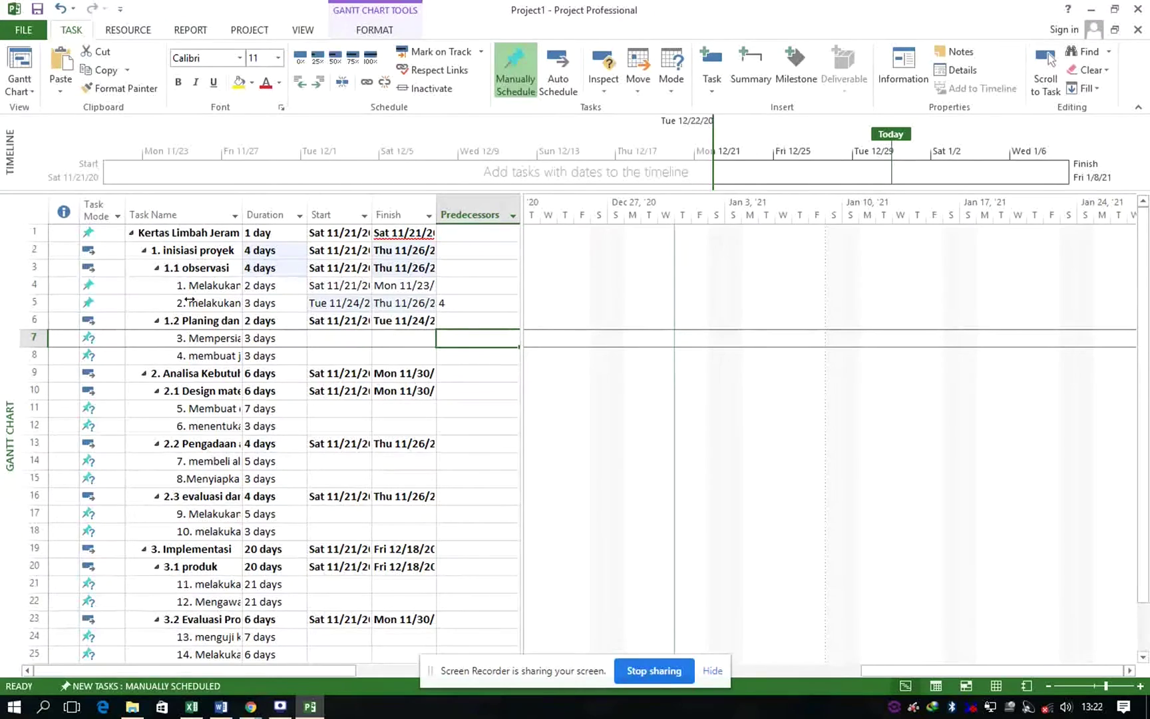
pyautogui.write('5')
pyautogui.press('Return')
pyautogui.write('5')
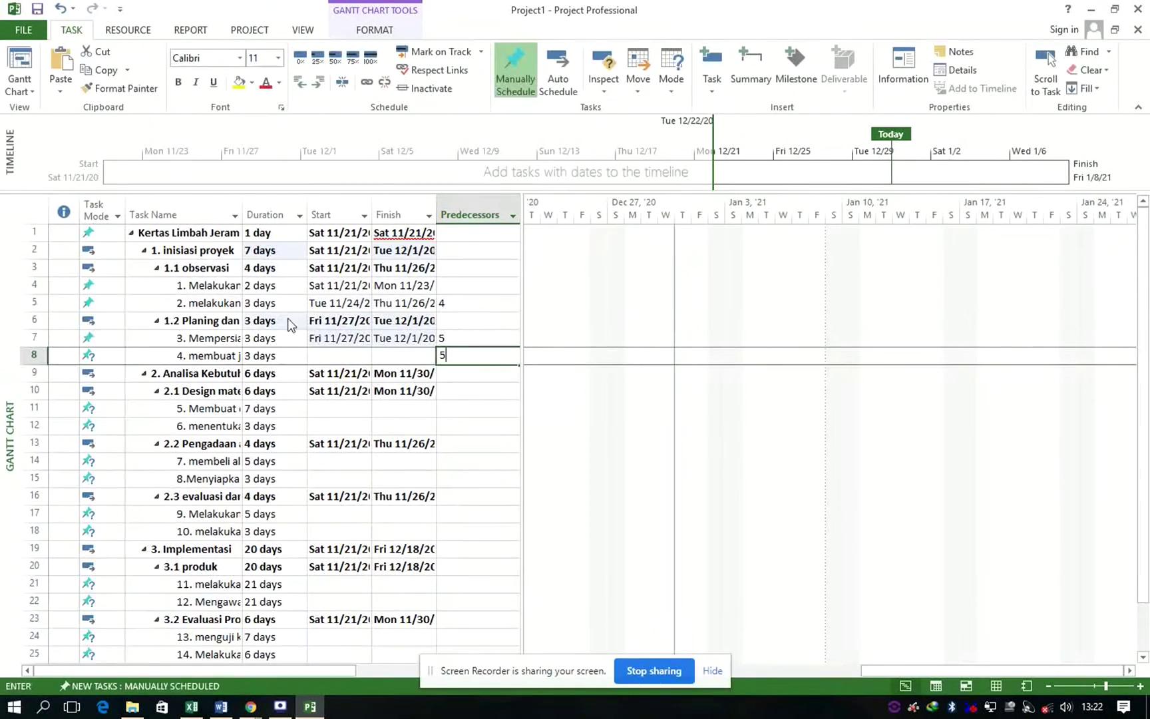
pyautogui.press('Return')
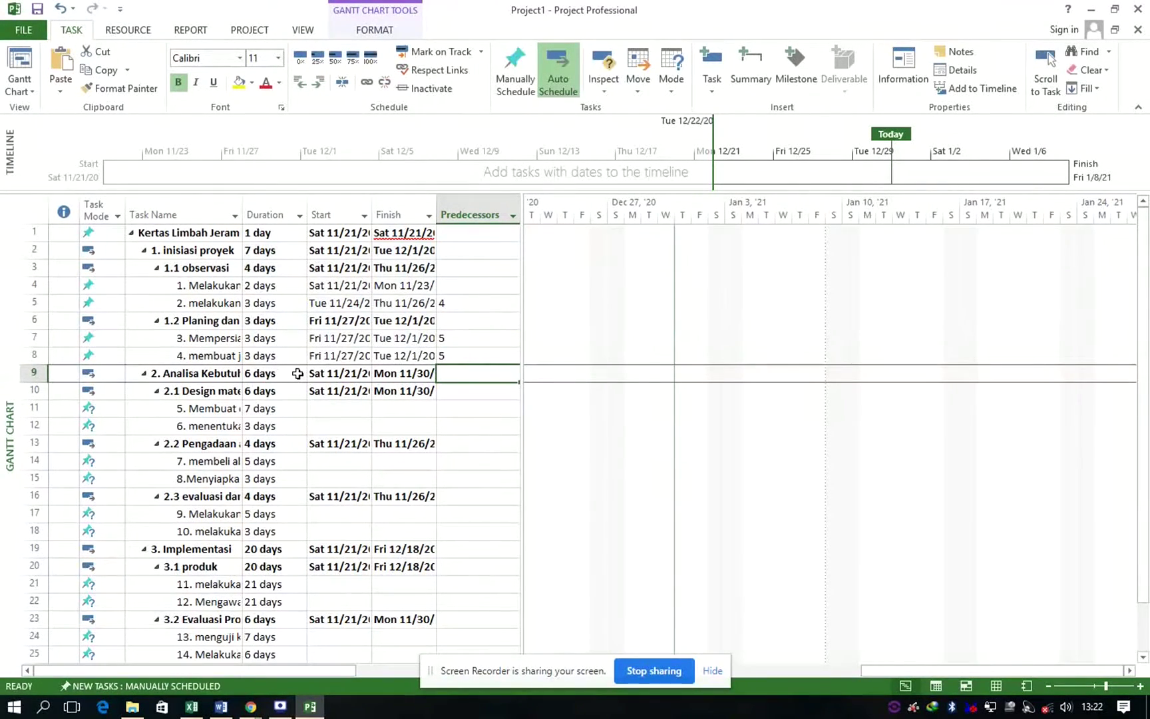
# Step: Under 2.1 Design material & tool, set the predecessor of activities 5 and 6 to task 7
pyautogui.press('Down')
pyautogui.press('Down')
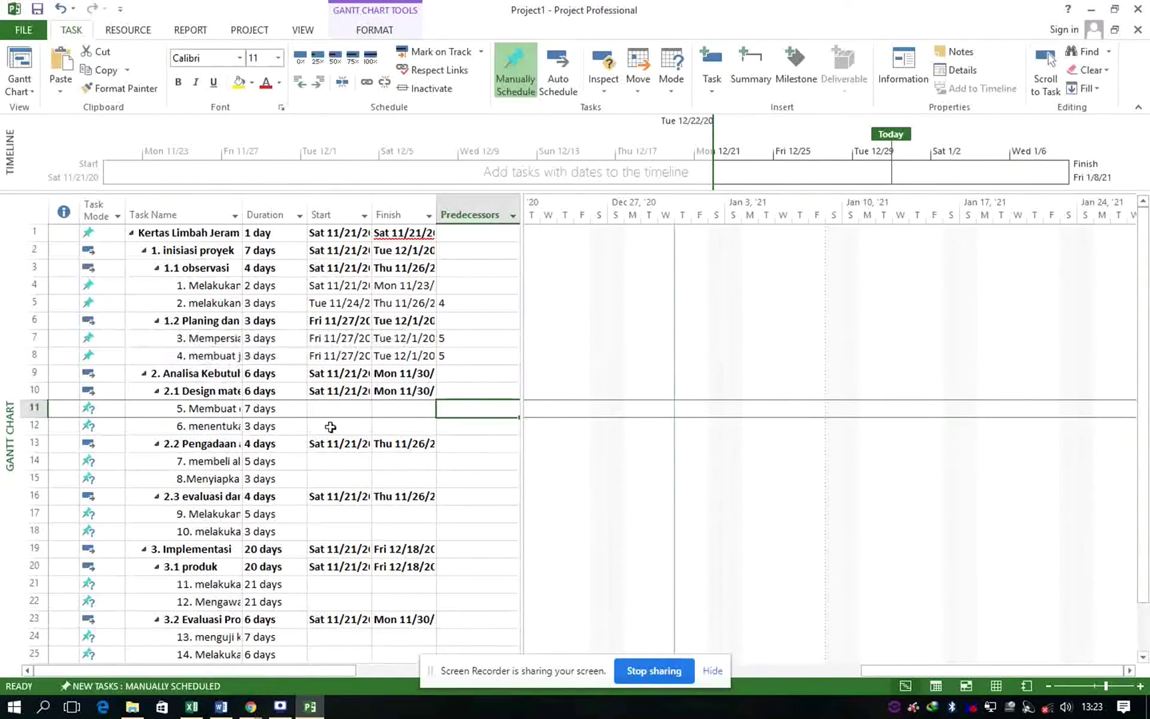
pyautogui.write('7')
pyautogui.press('Return')
pyautogui.write('7')
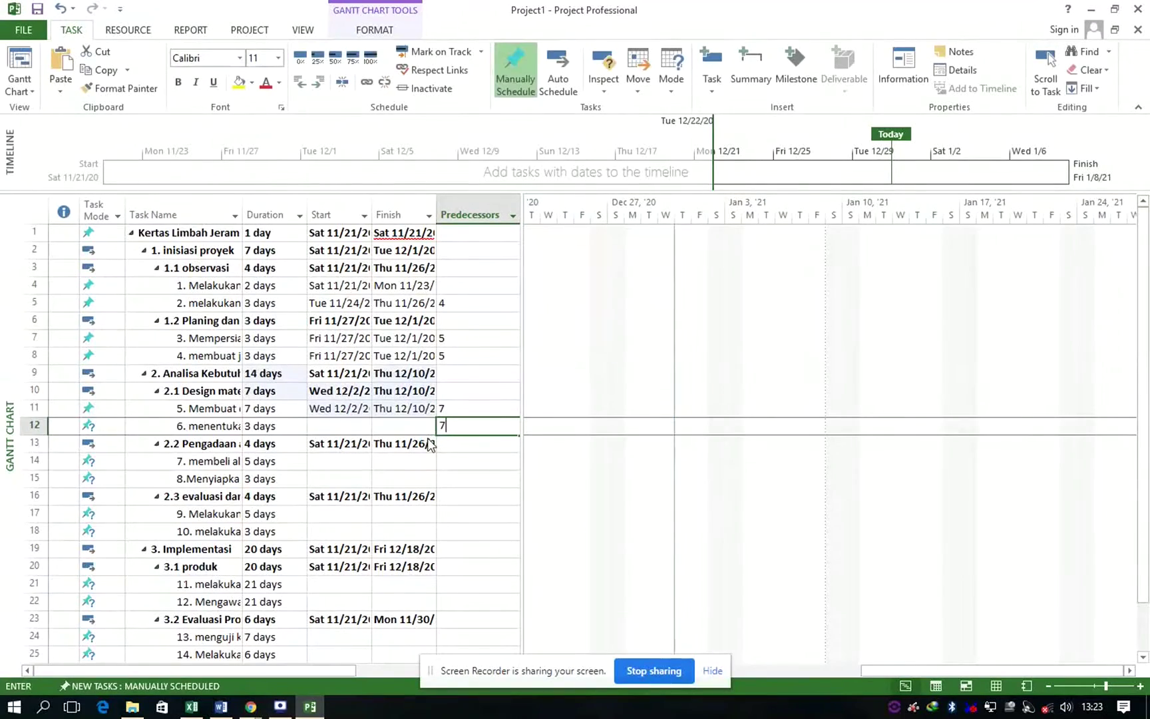
pyautogui.press('Return')
# Step: Under 2.2 Pengadaan, set the predecessors of activity 7 to tasks 11,12 and of activity 8 to task 14
pyautogui.press('Return')
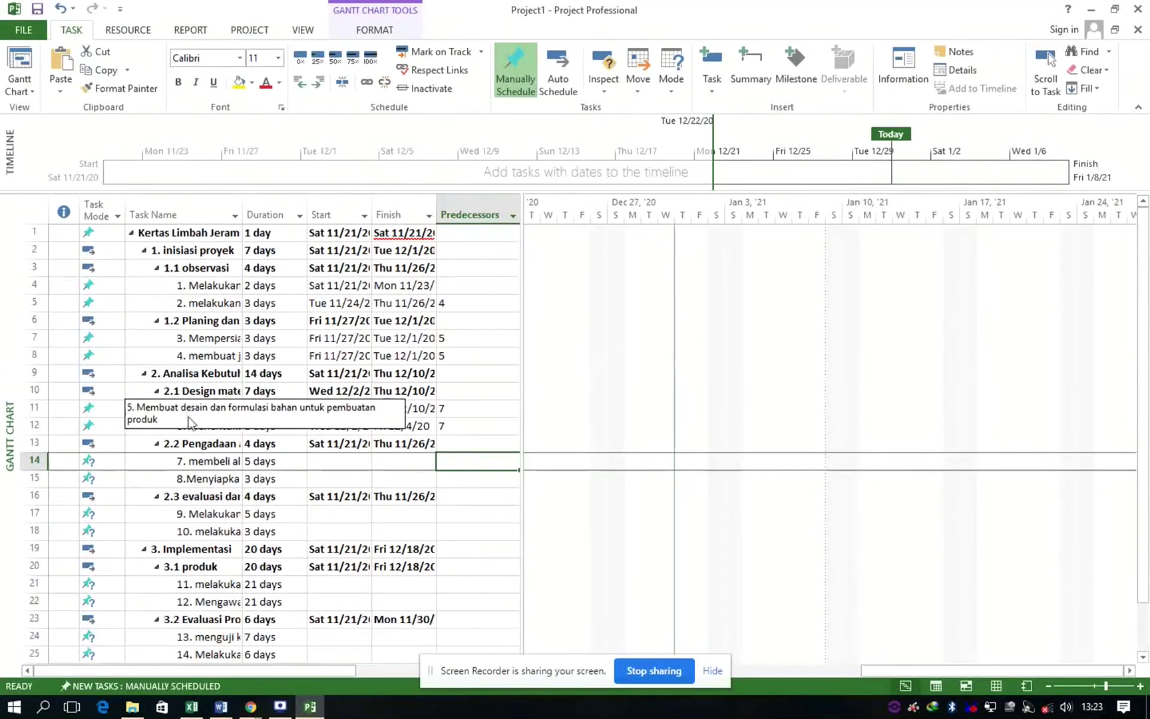
pyautogui.write('11,12')
pyautogui.press('Return')
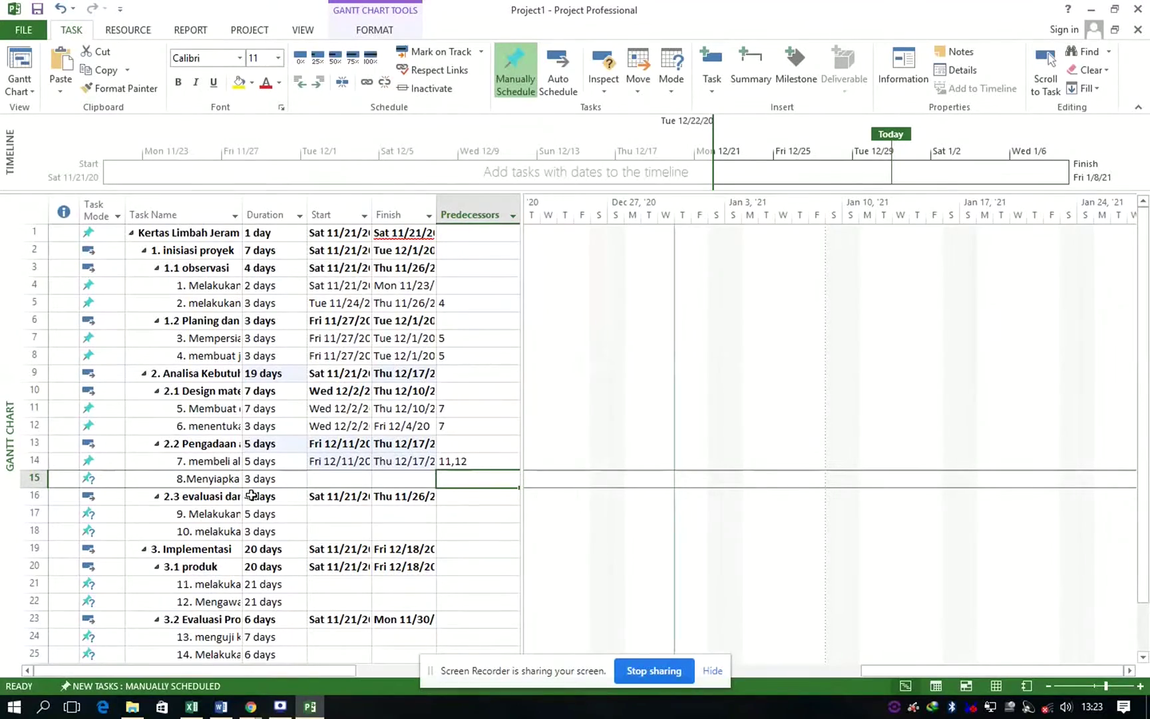
pyautogui.write('14')
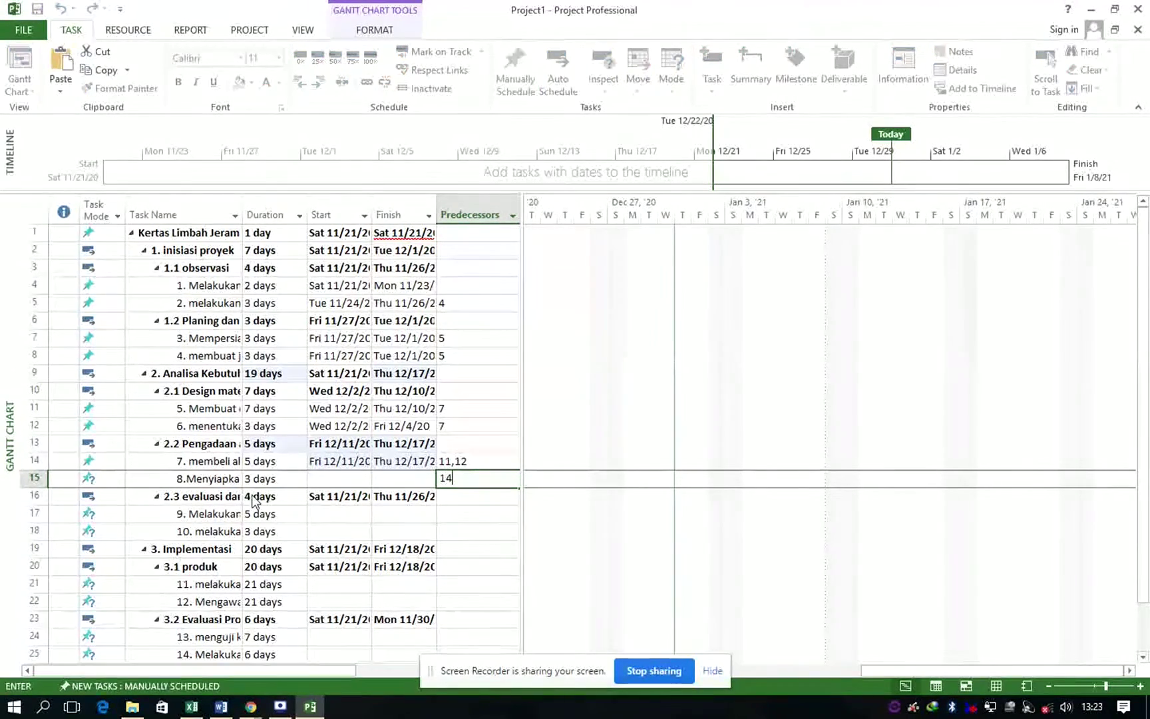
pyautogui.press('Return')
# Step: Under 2.3 evaluasi dan finalisasi, set the predecessors of activity 9 to tasks 11,14,15 and of activity 10 to task 17
pyautogui.press('Return')
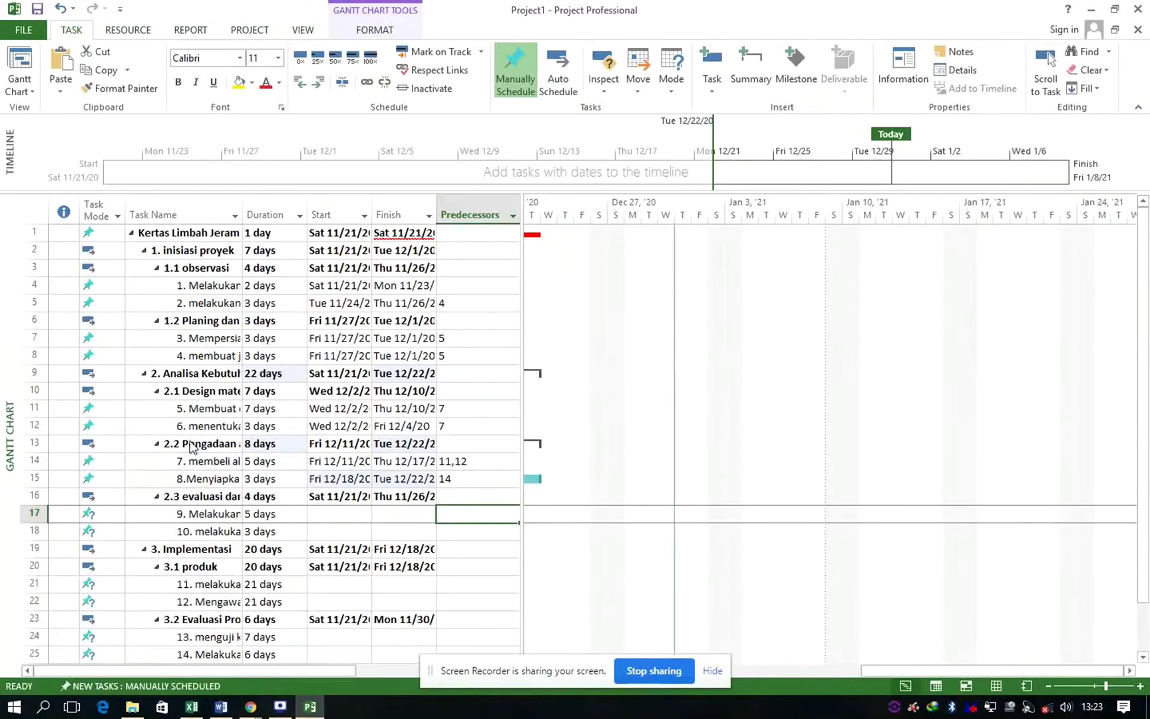
pyautogui.write('11')
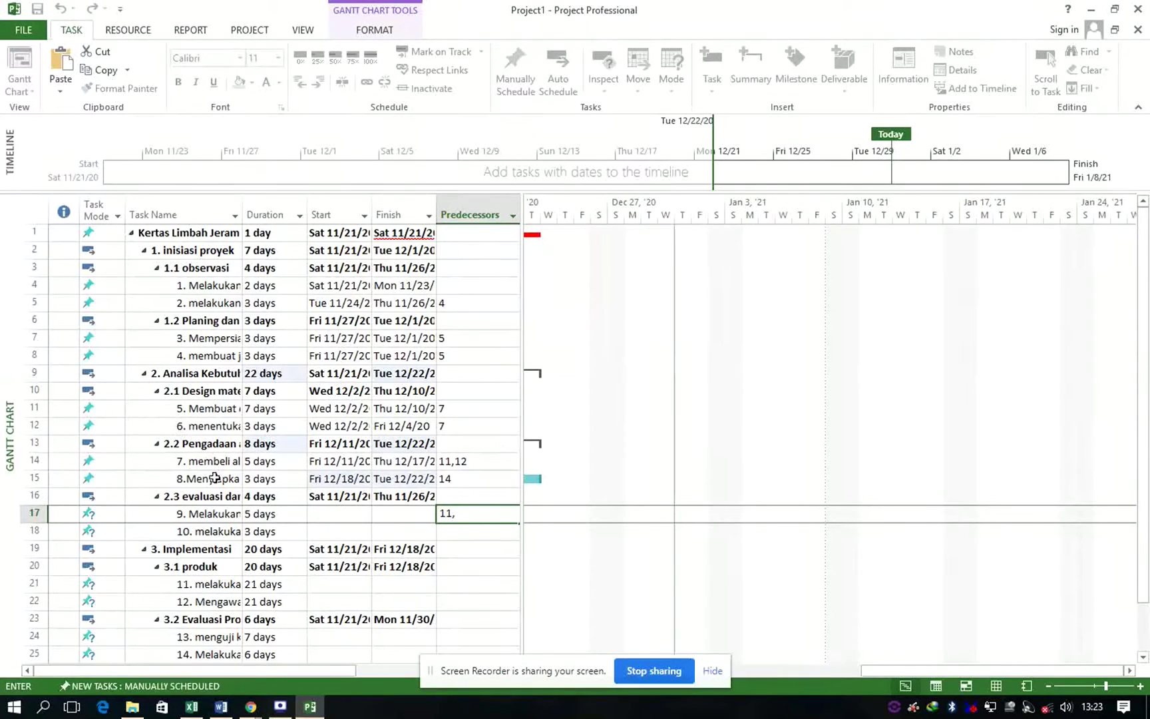
pyautogui.write(',14')
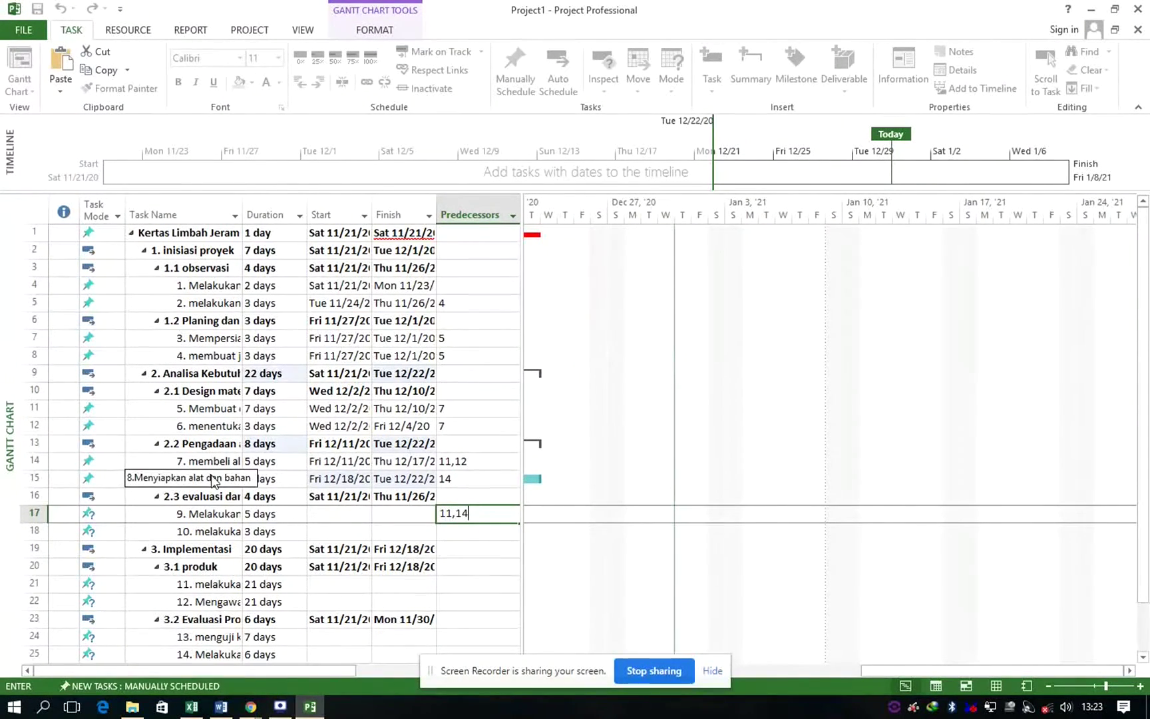
pyautogui.write(',15')
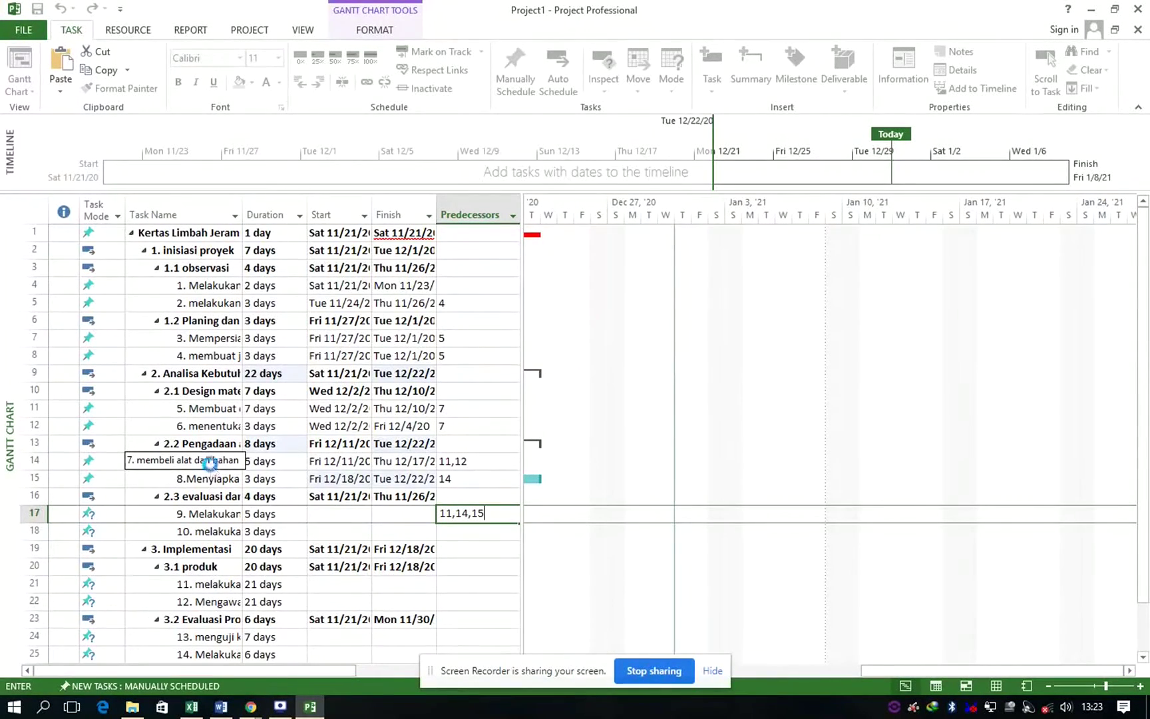
pyautogui.press('Return')
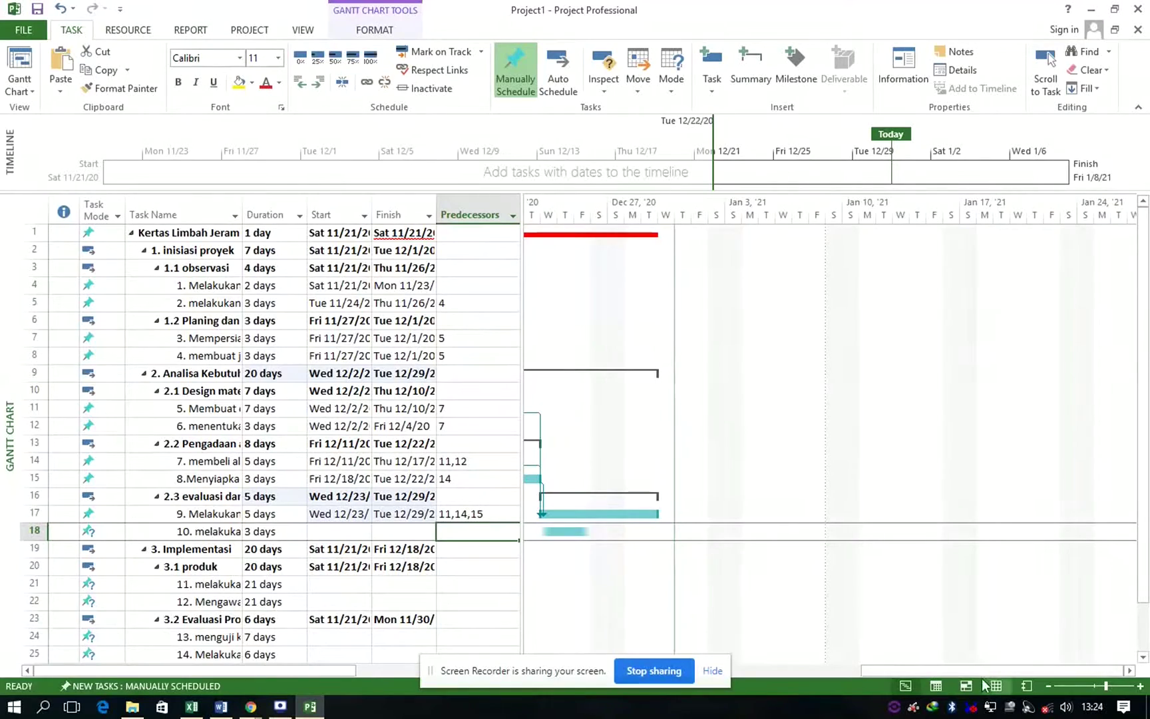
pyautogui.moveTo(979, 674); pyautogui.dragTo(888, 670)
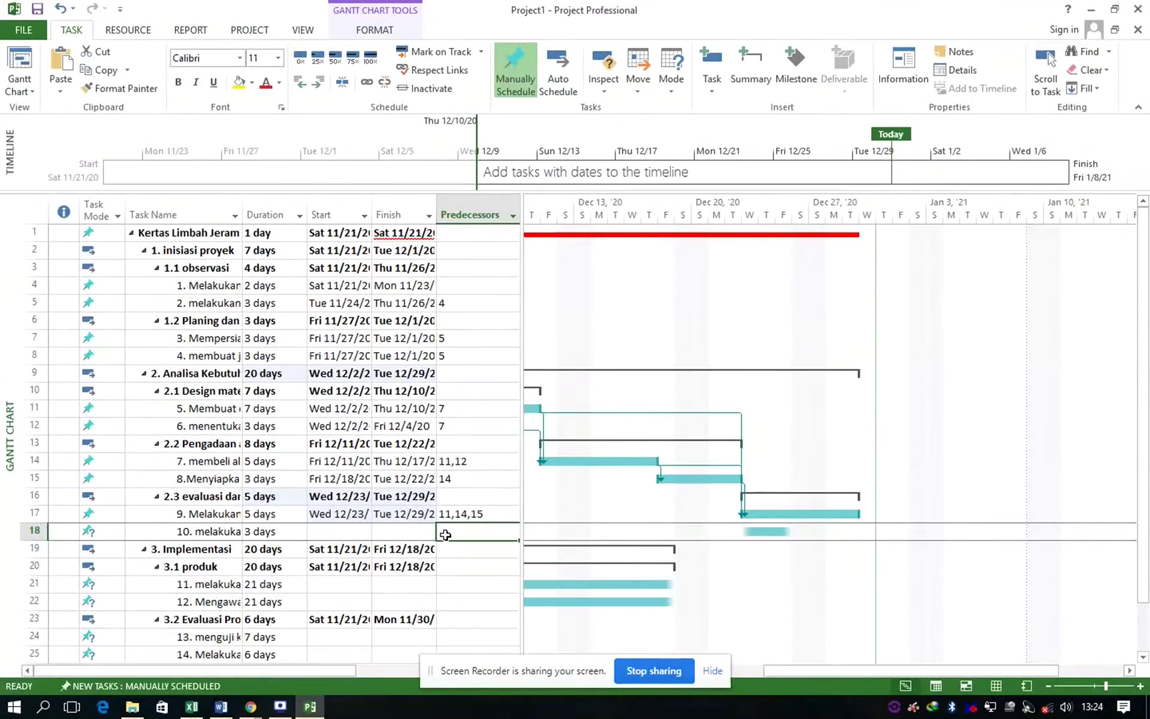
pyautogui.write('17')
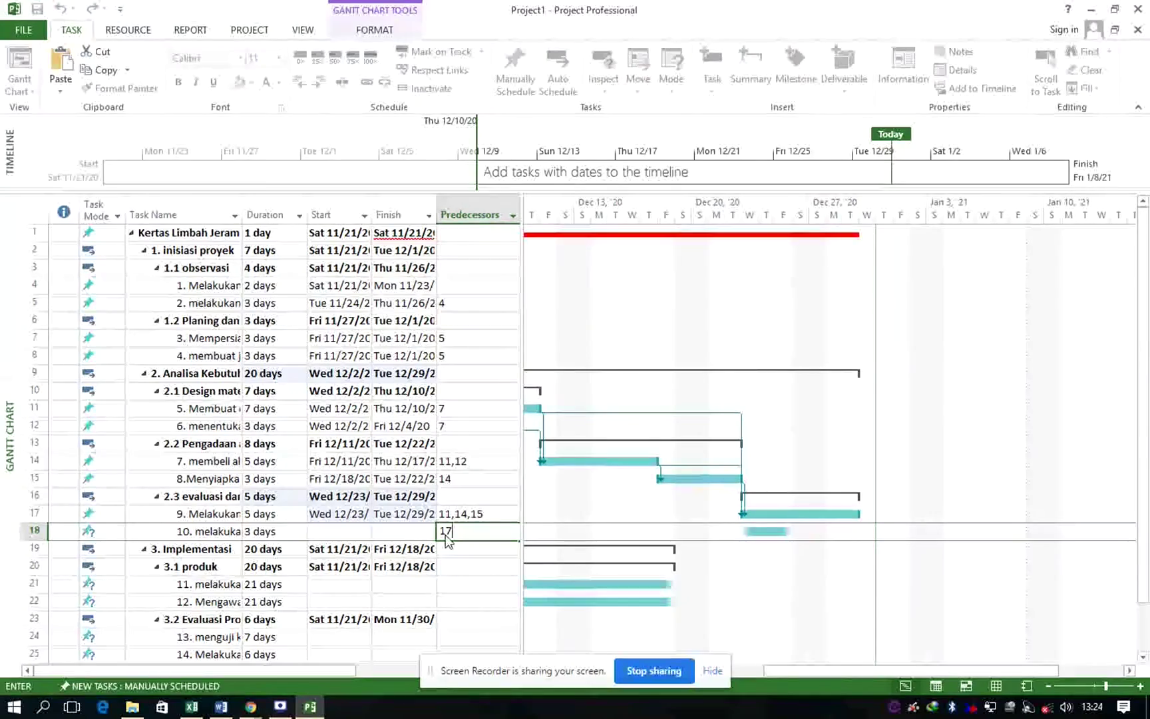
pyautogui.press('Return')
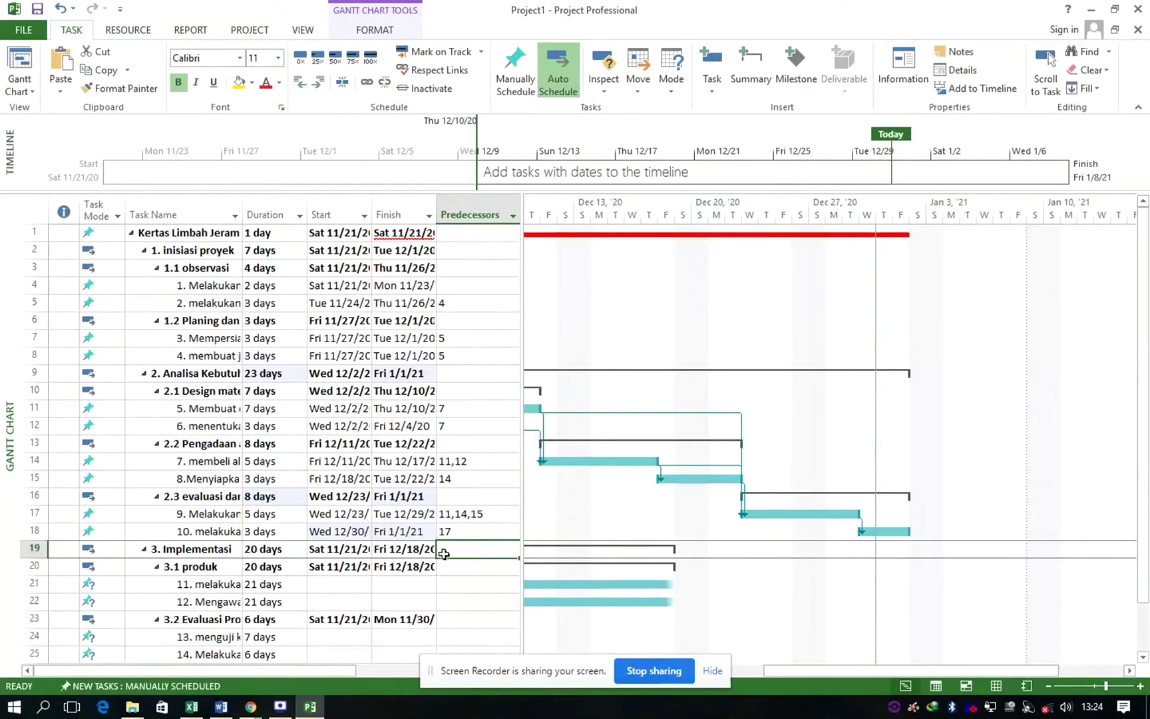
# Step: Under 3.1 produk, set the predecessors of activity 11 to tasks 17,18
pyautogui.press('Down')
pyautogui.press('Down')
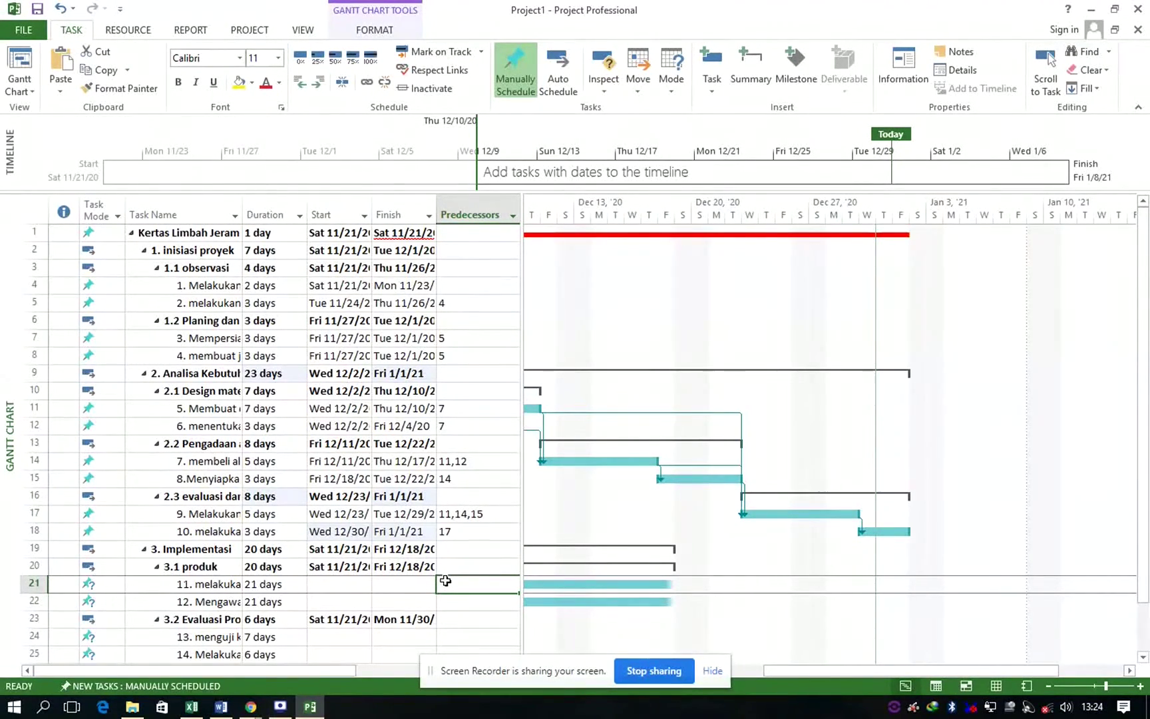
pyautogui.scroll(-2, 439, 579)
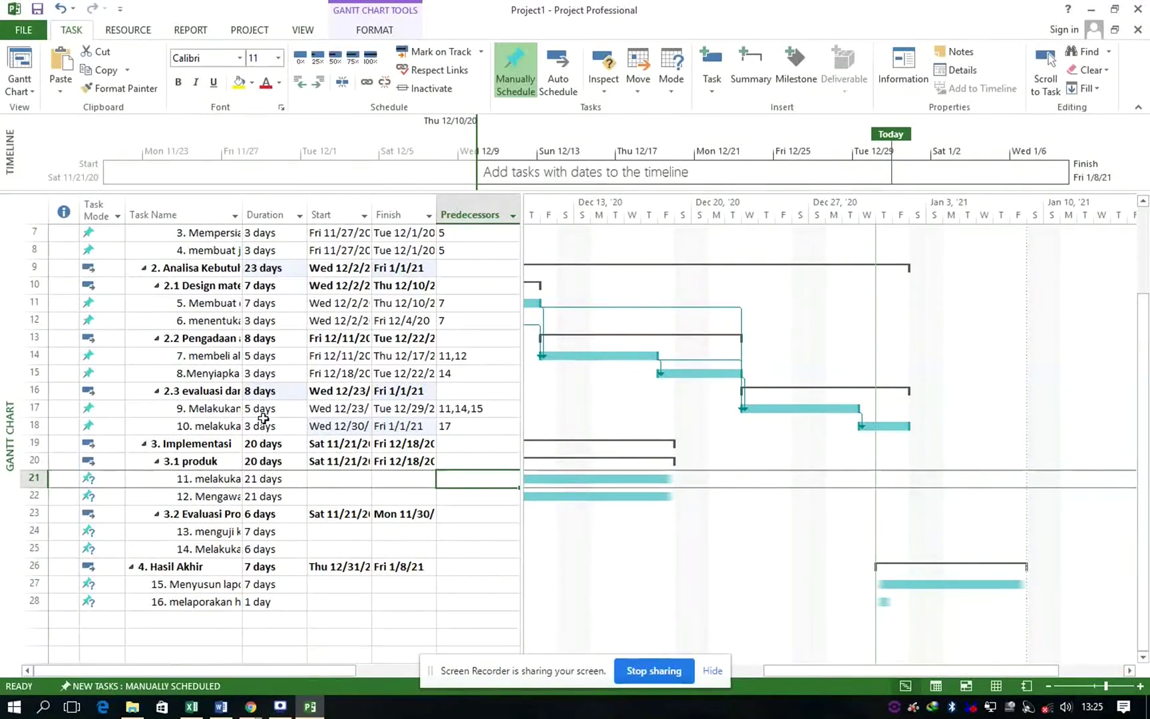
pyautogui.write('17')
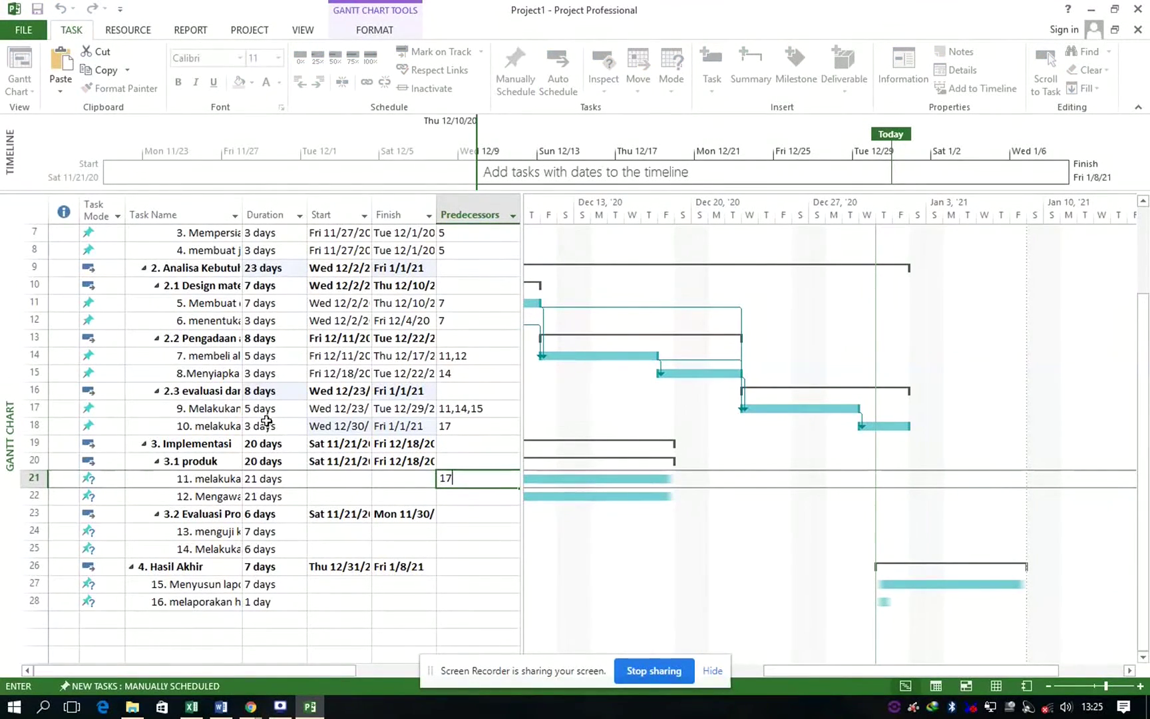
pyautogui.write(',18')
pyautogui.press('Return')
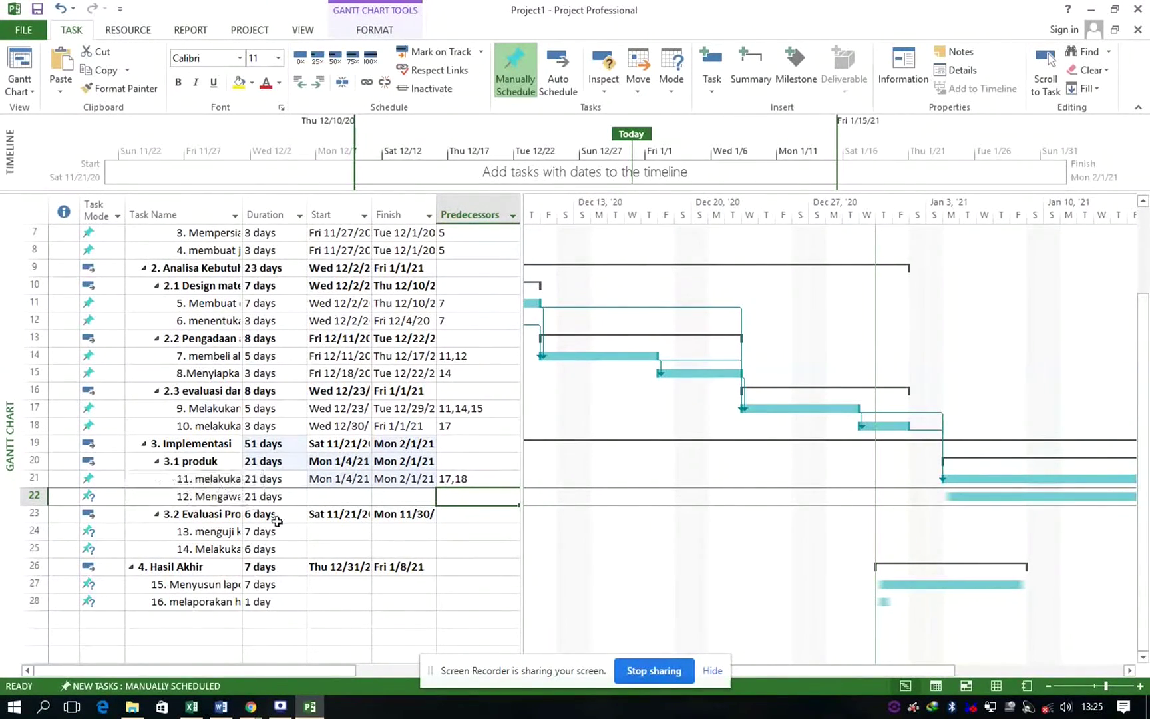
# Step: Under 3.1 produk, set the predecessor of activity 12 to task 21 with a finish-to-finish link (21FF)
pyautogui.write('21')
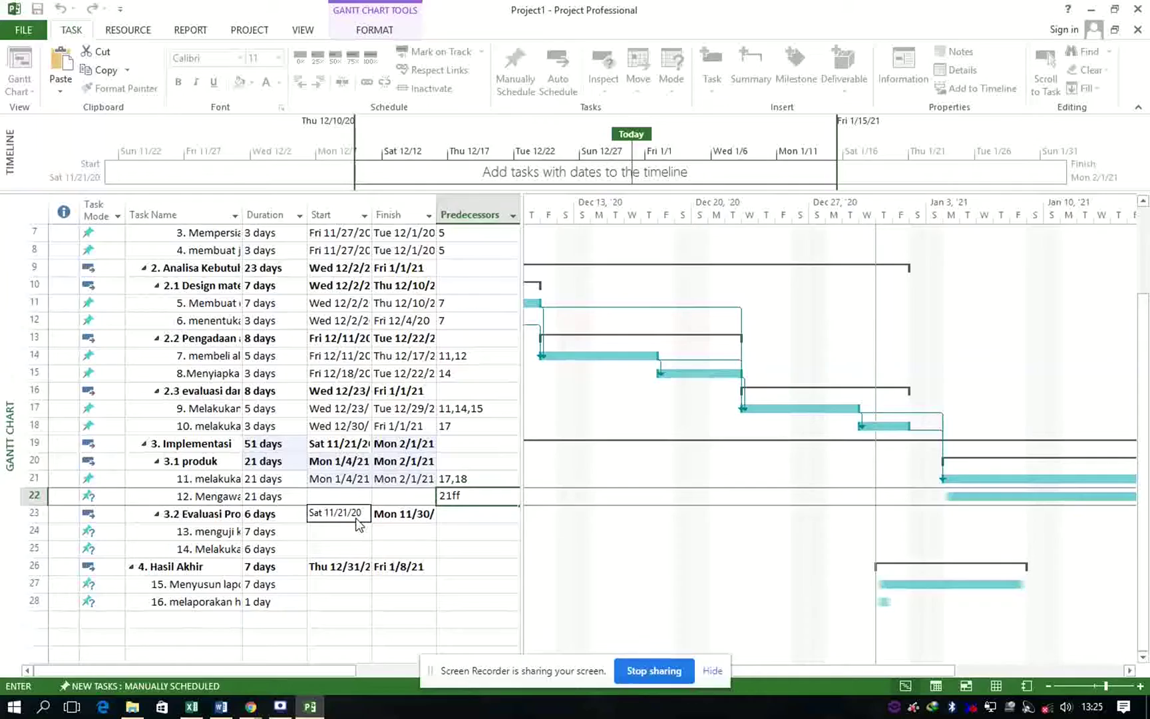
pyautogui.write('ff')
pyautogui.press('Return')
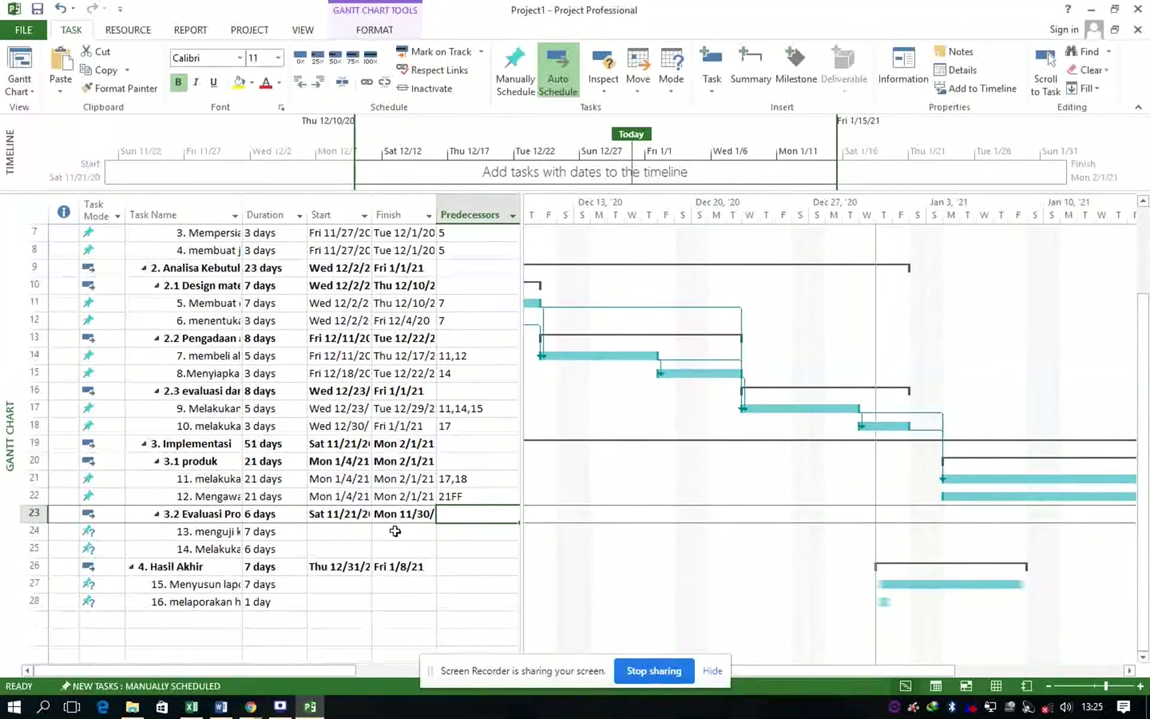
# Step: Under the 3.2 product evaluation group, set the predecessor of activities 13 and 14 to 21FF
pyautogui.press('Down')
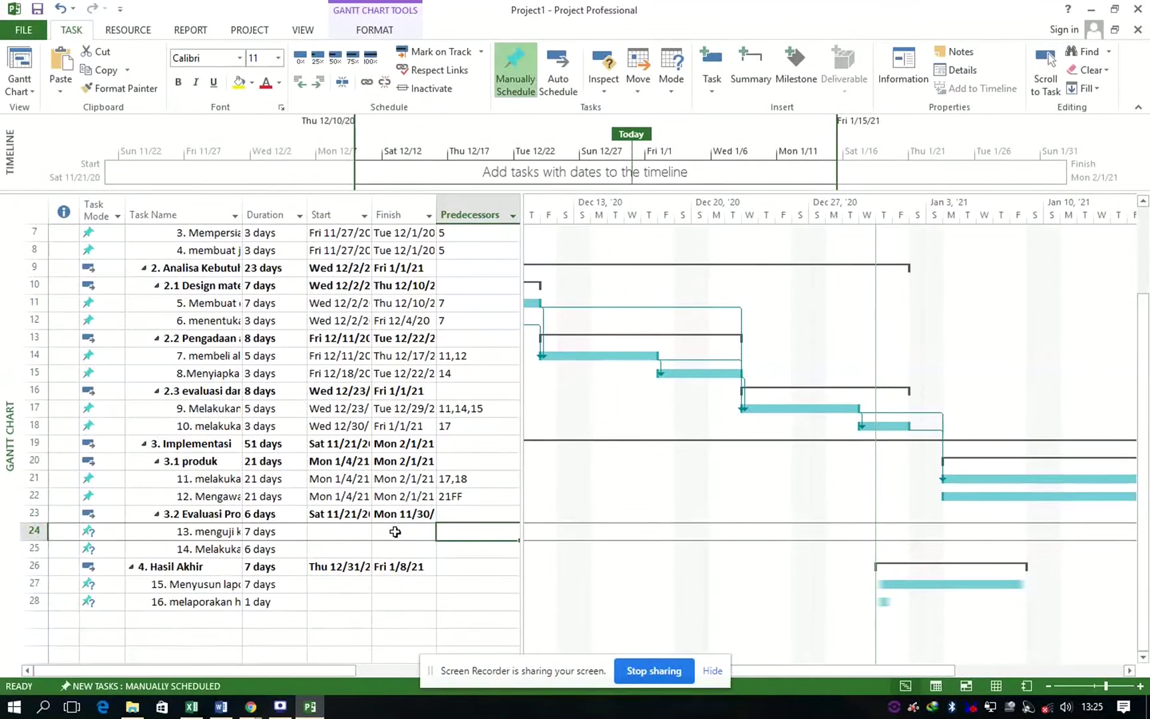
pyautogui.write('21ff')
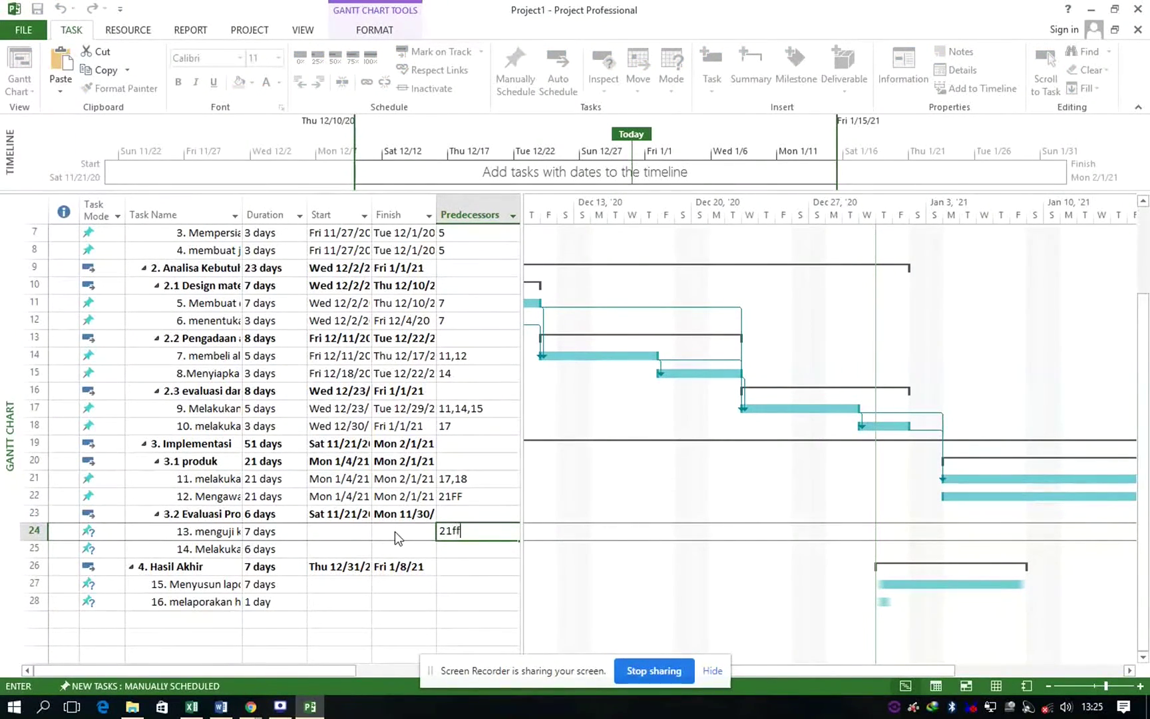
pyautogui.press('Return')
pyautogui.write('21f')
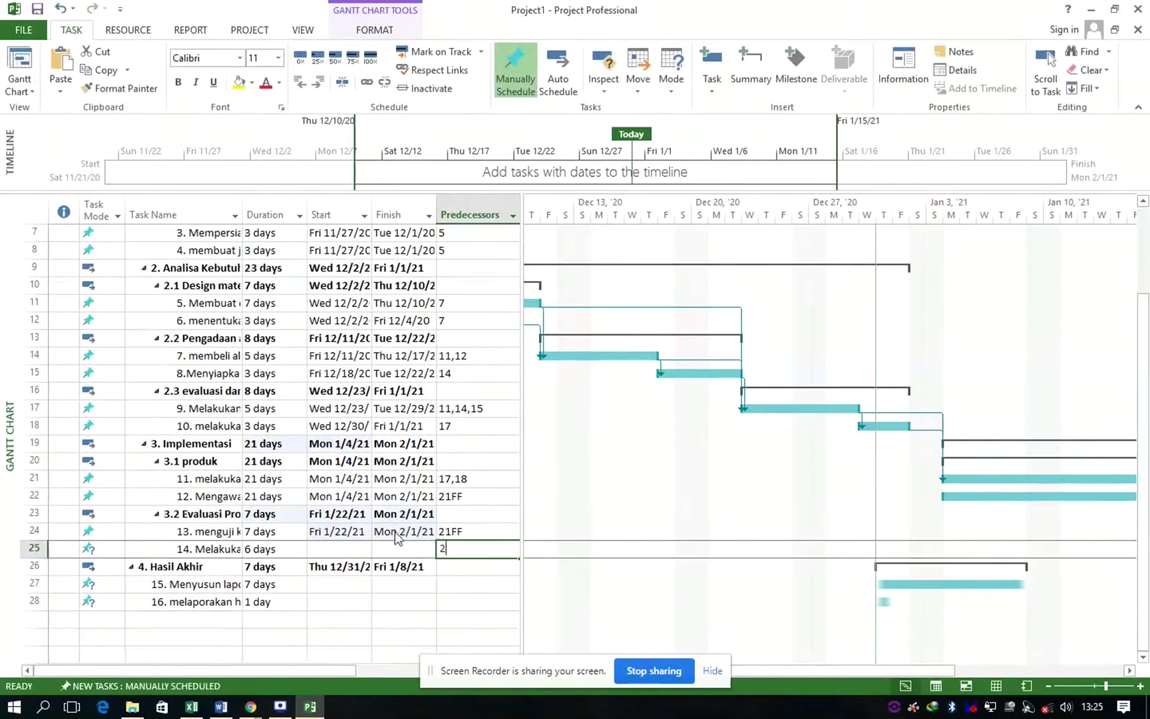
pyautogui.write('f')
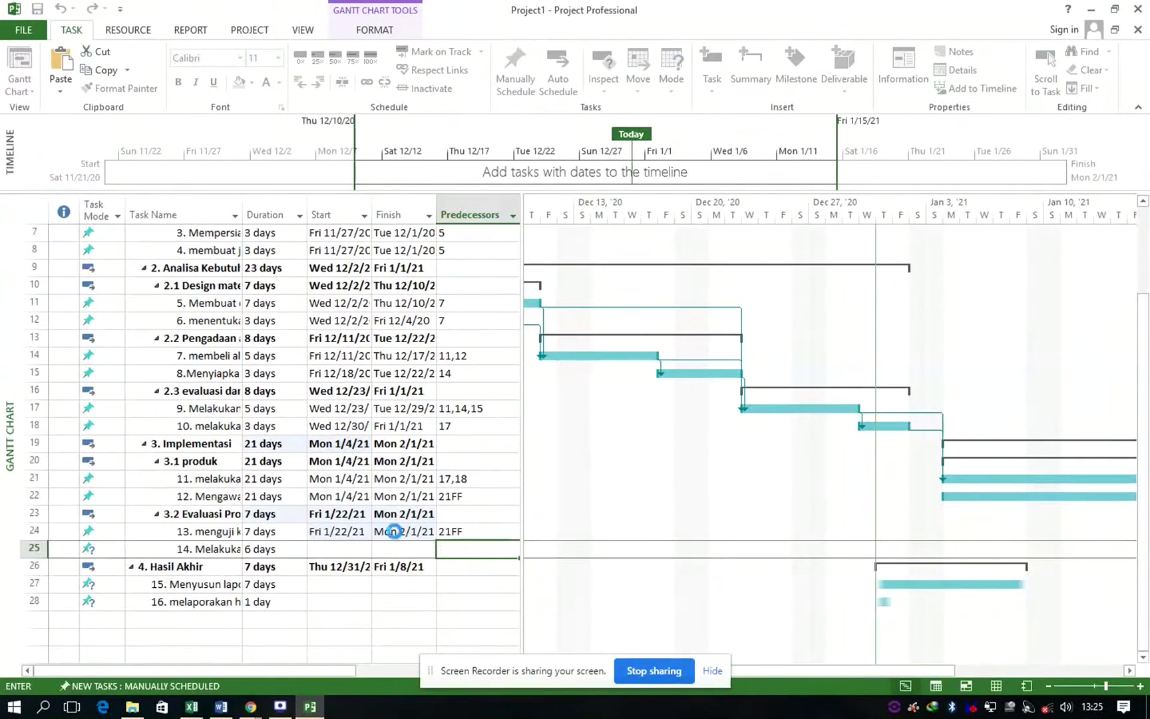
pyautogui.press('Return')
# Step: Under 4. Hasil Akhir, set the predecessors of activity 15 to tasks 24,25 and of activity 16 to task 27
pyautogui.press('Down')
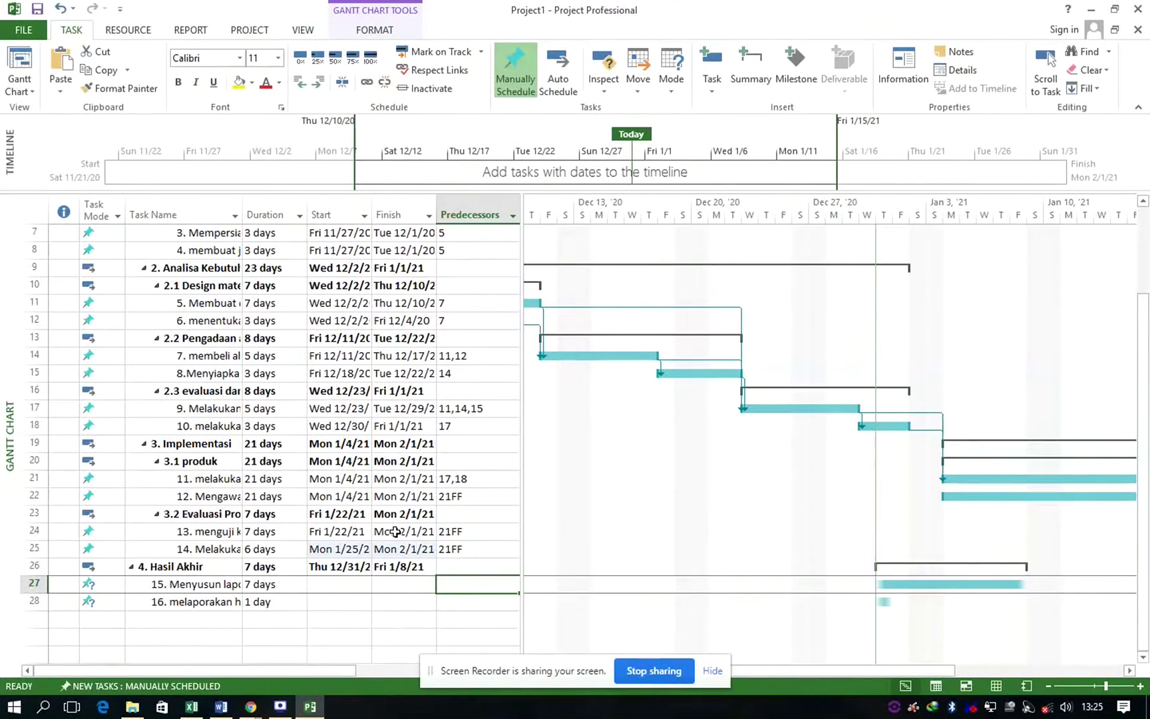
pyautogui.write('24,2')
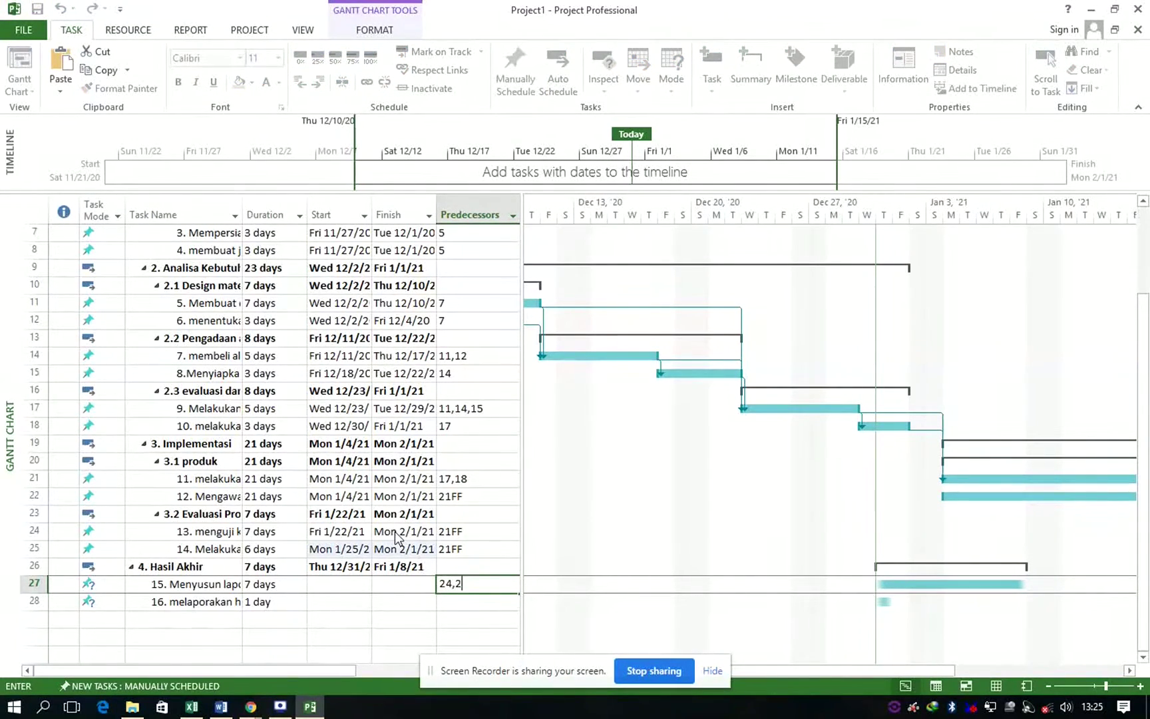
pyautogui.write('5')
pyautogui.press('Return')
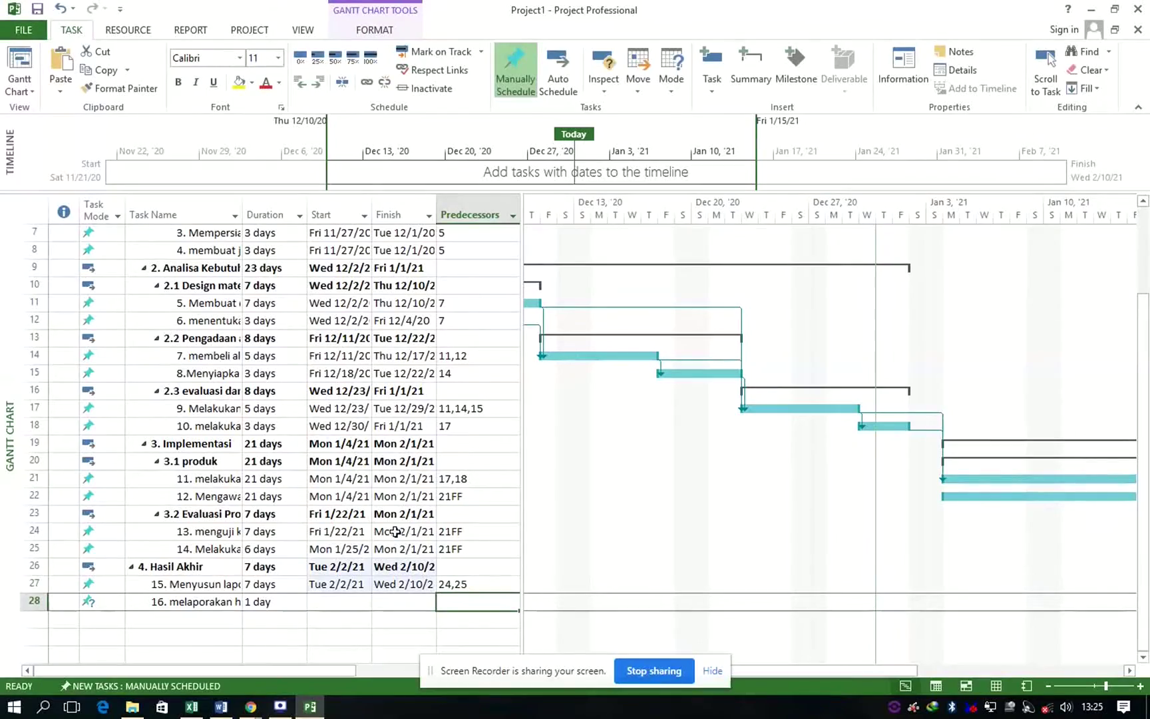
pyautogui.write('27')
pyautogui.press('Return')
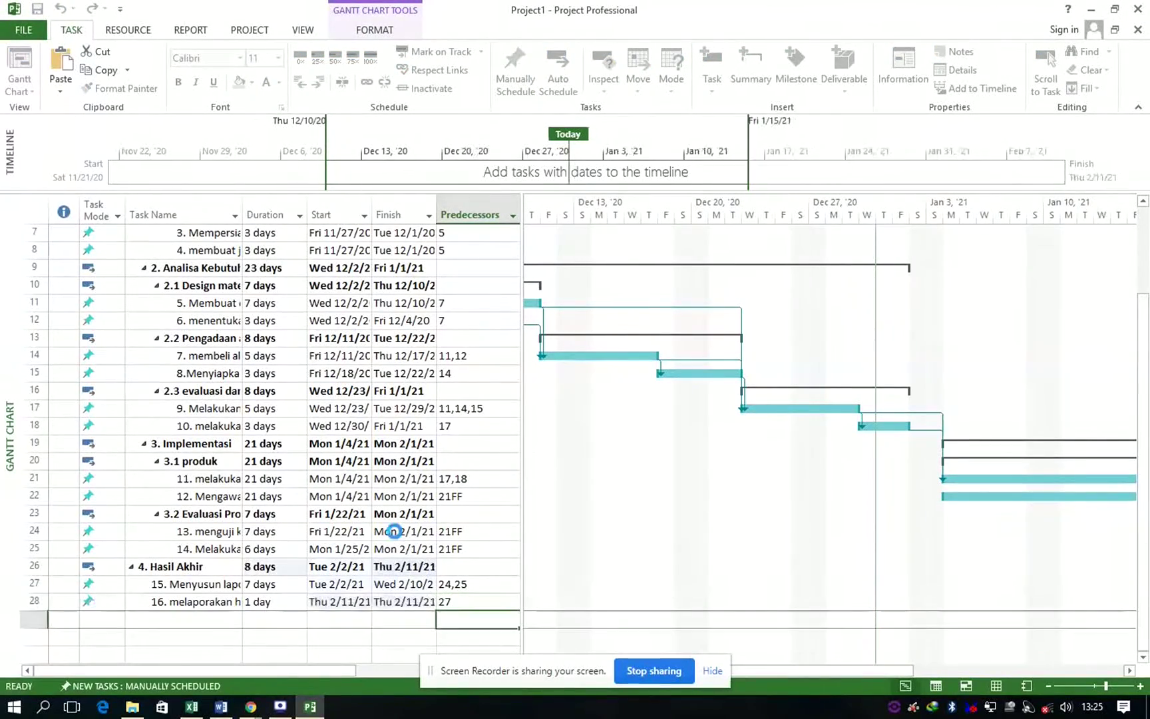
# Step: Change the top-level Kertas Limbah Jerami summary task to Auto Schedule and check its duration
pyautogui.scroll(2, 262, 432)
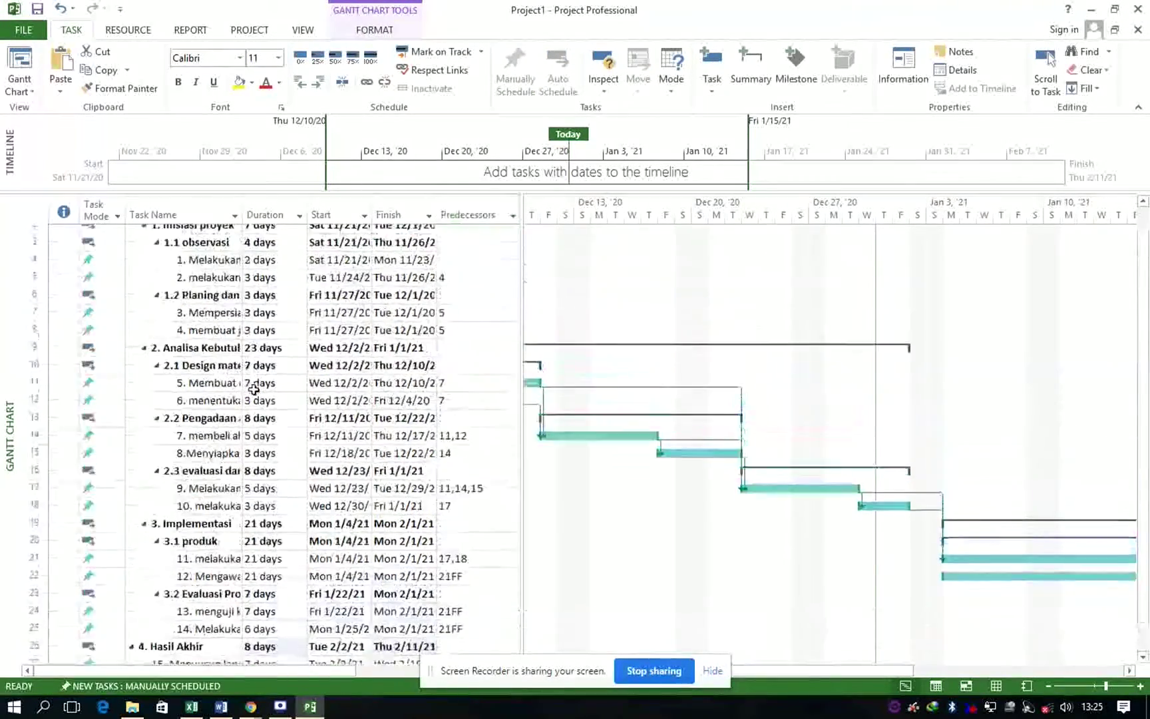
pyautogui.click(100, 232)
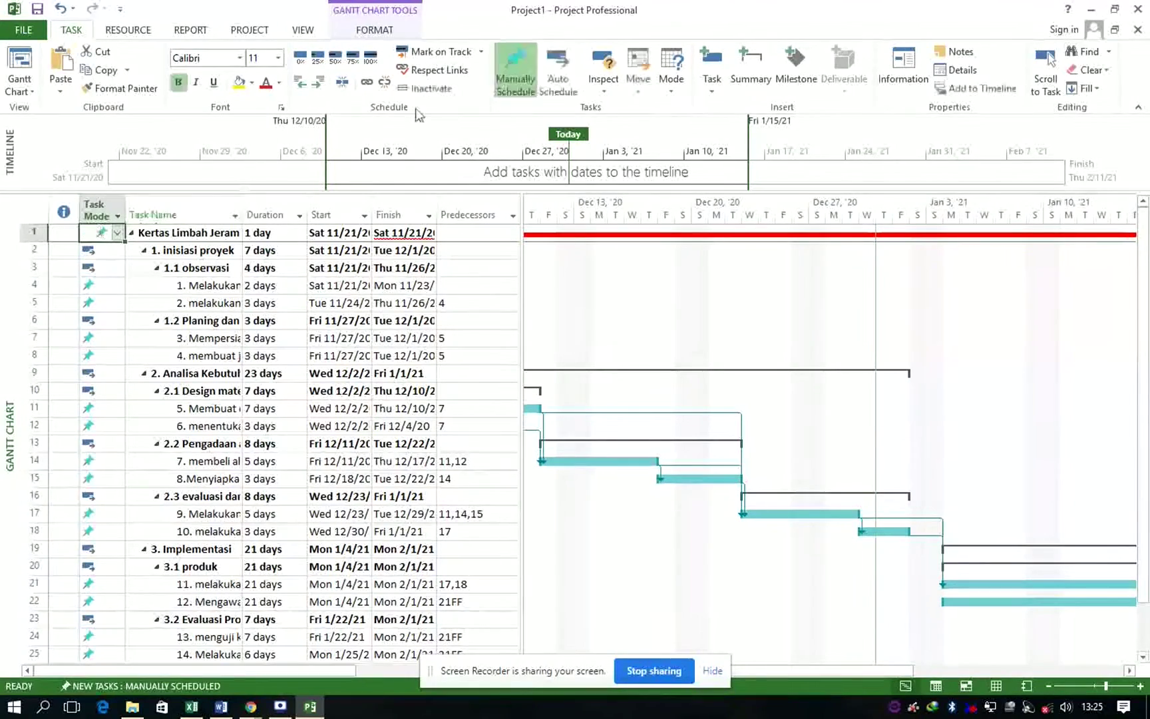
pyautogui.click(545, 75)
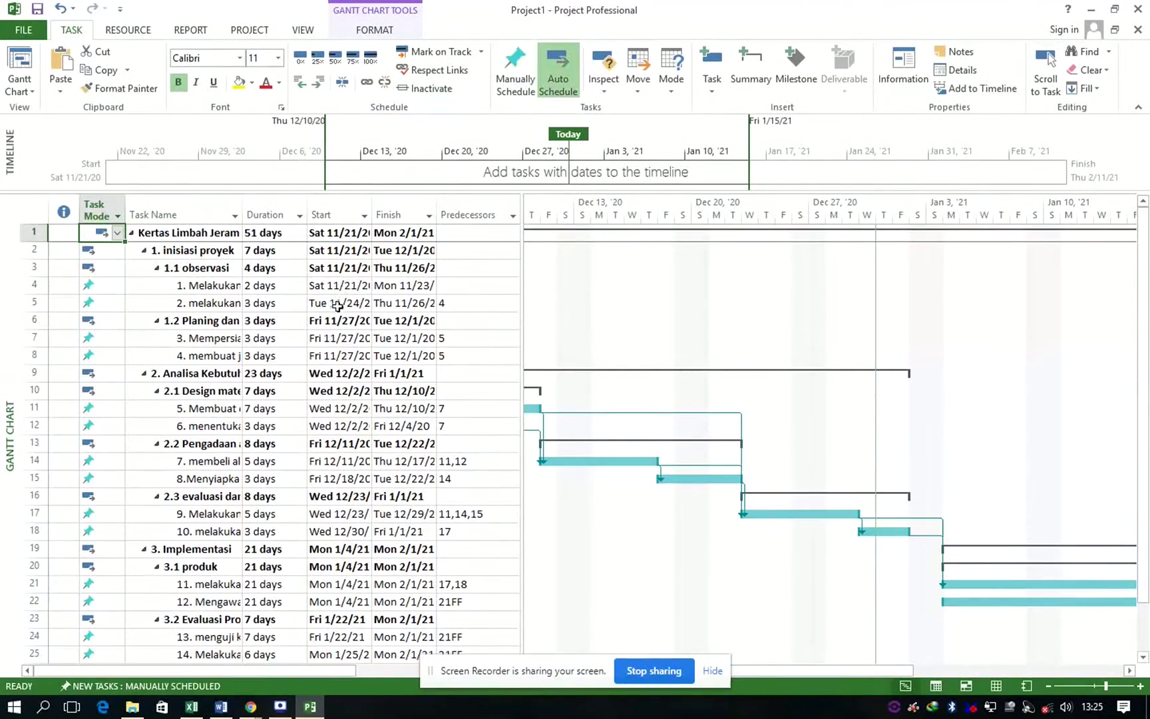
pyautogui.click(272, 234)
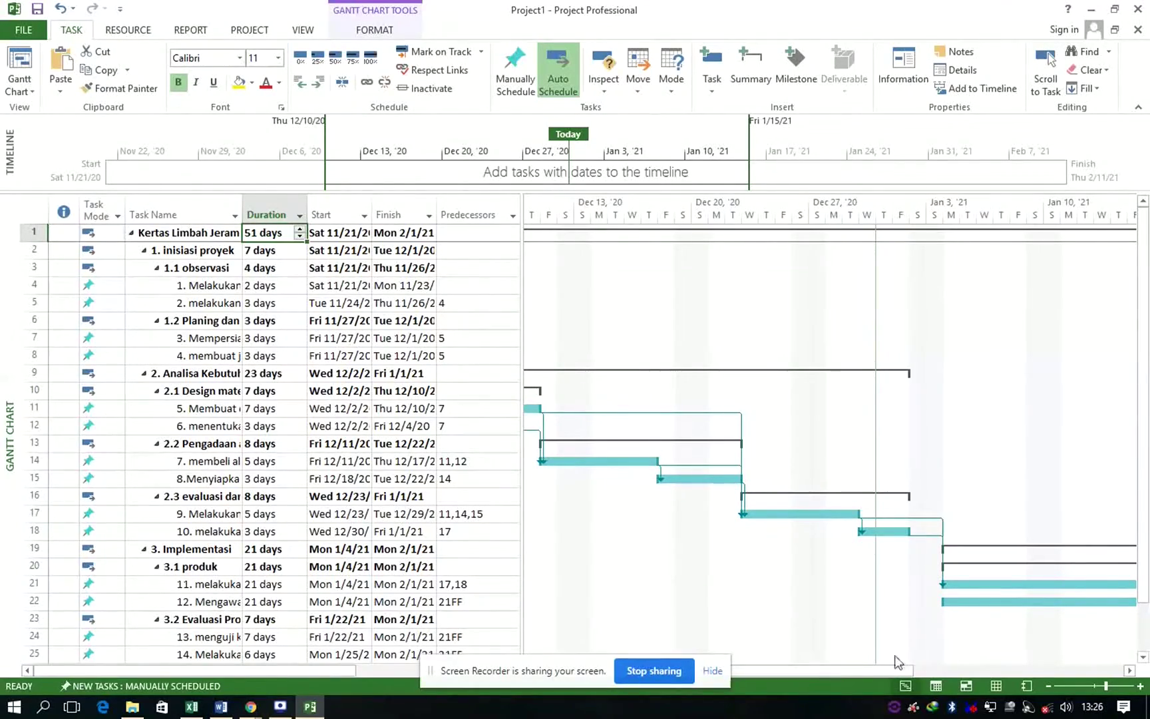
# Step: Review the Gantt bars through the project's end and add a Free Slack column after Resource Names
pyautogui.moveTo(883, 674); pyautogui.dragTo(1048, 674)
pyautogui.scroll(-5, 845, 504)
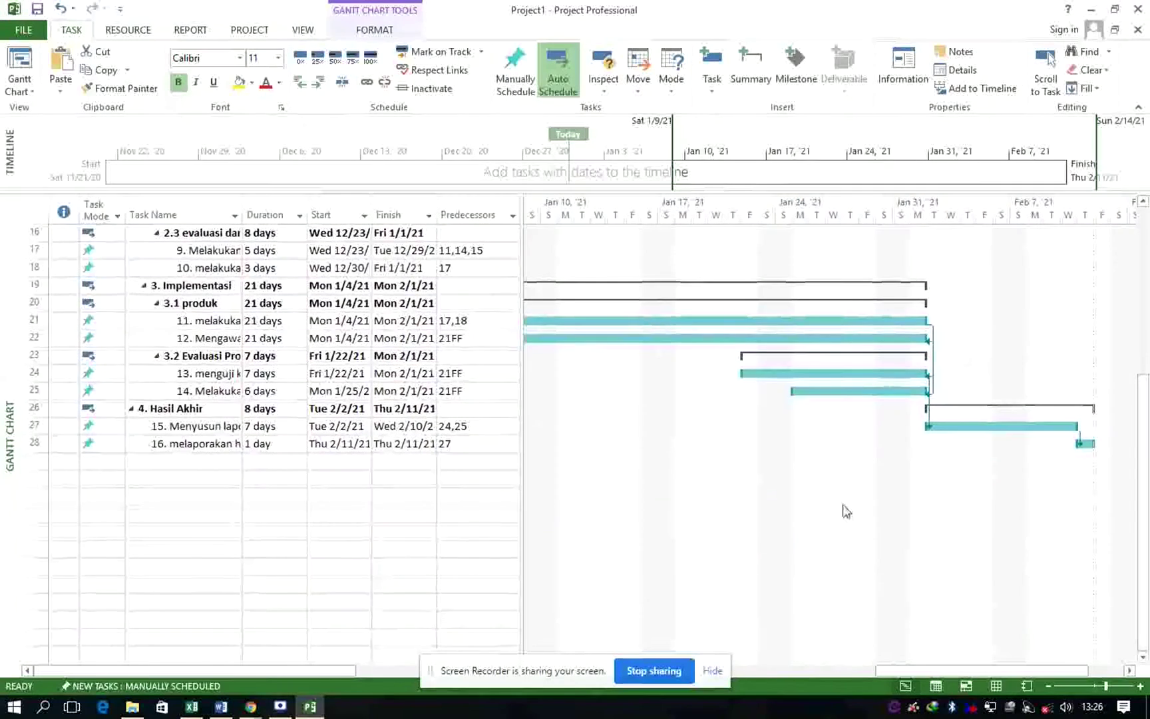
pyautogui.moveTo(922, 665); pyautogui.dragTo(985, 666)
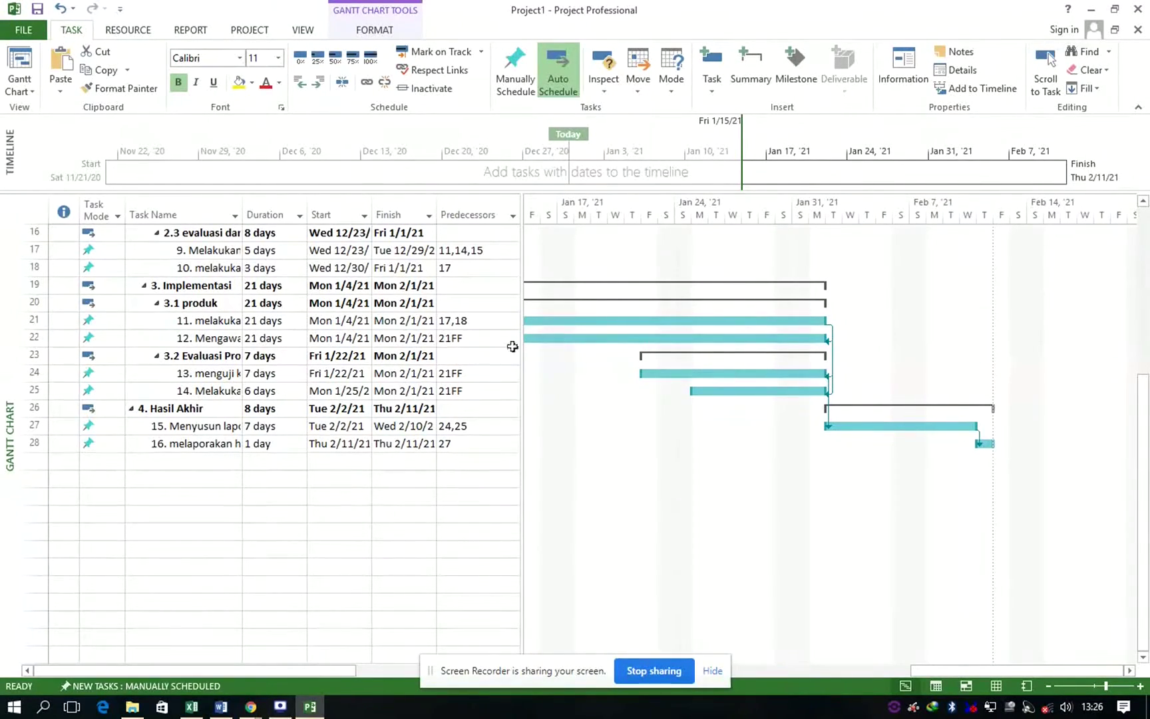
pyautogui.scroll(5, 344, 351)
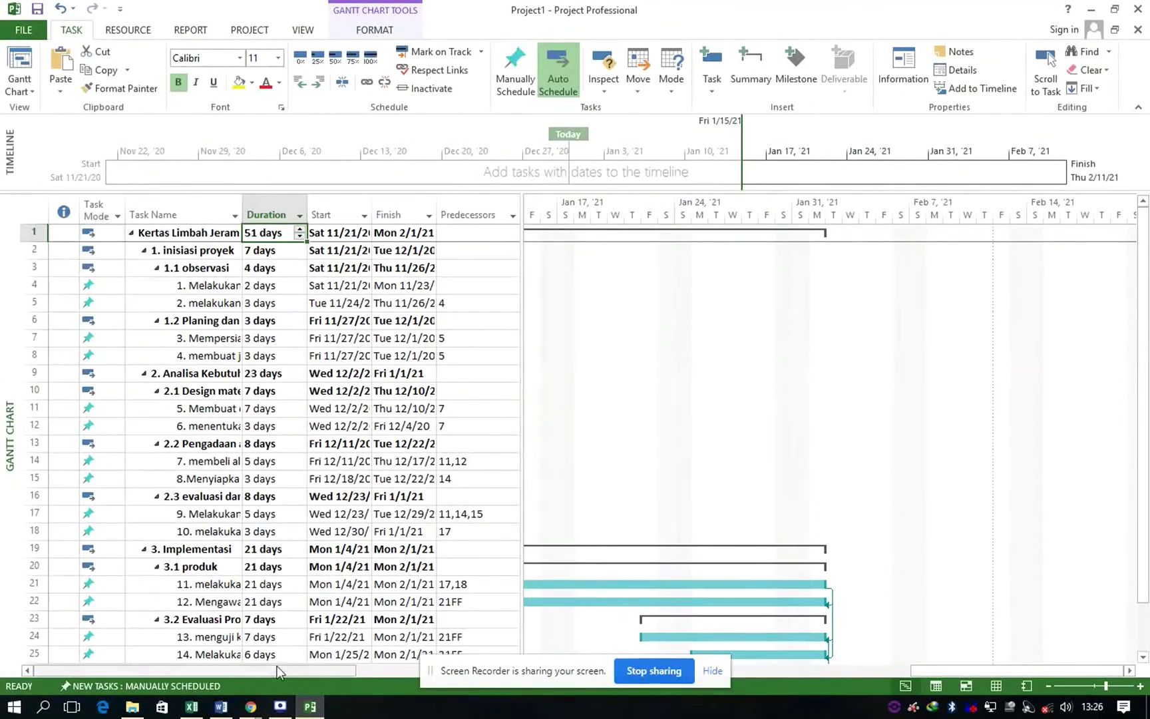
pyautogui.moveTo(277, 672); pyautogui.dragTo(477, 661)
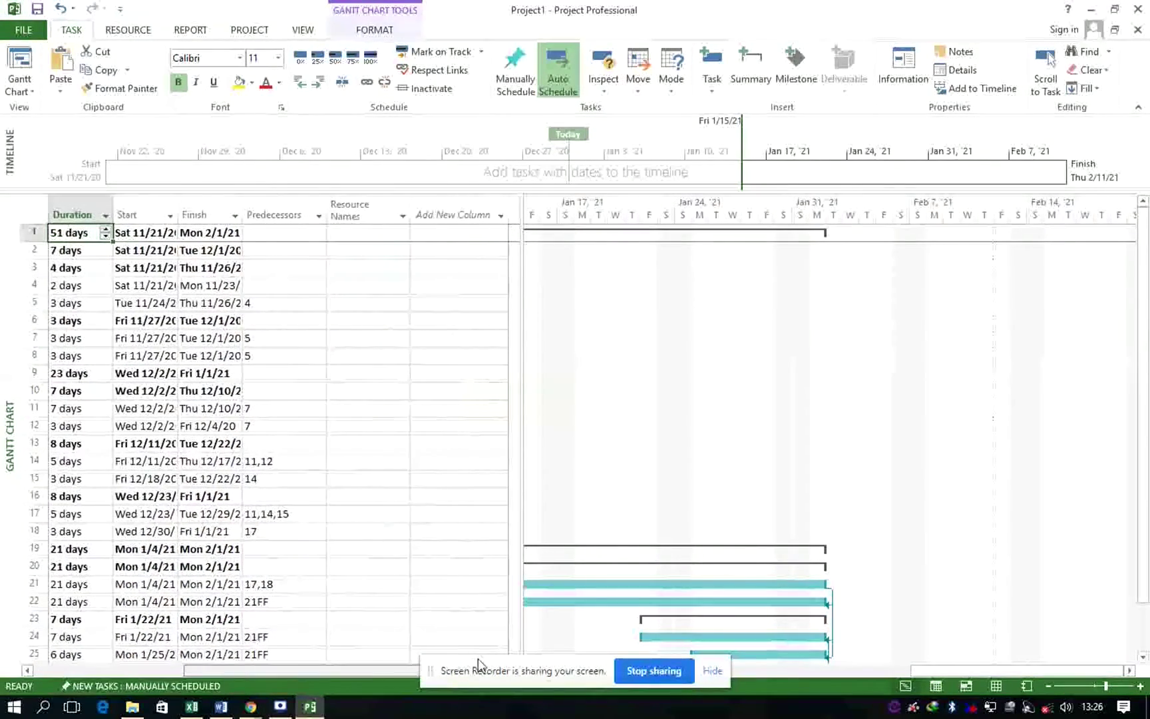
pyautogui.click(452, 206)
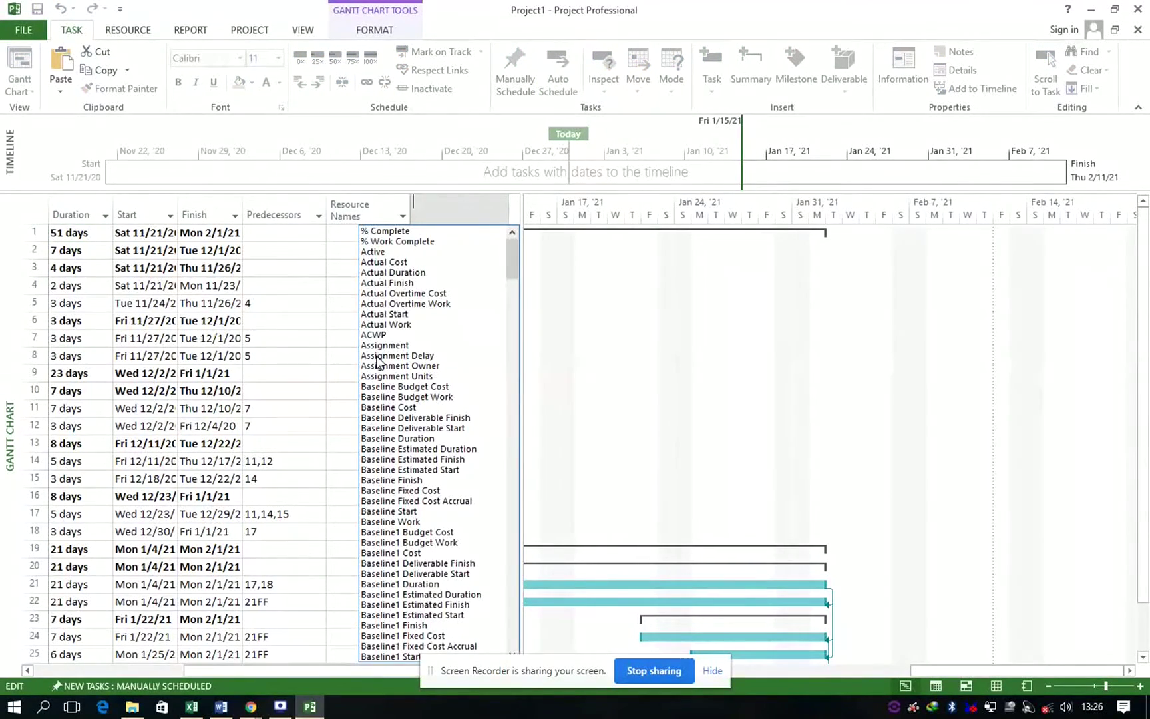
pyautogui.write('free Slack')
pyautogui.press('Return')
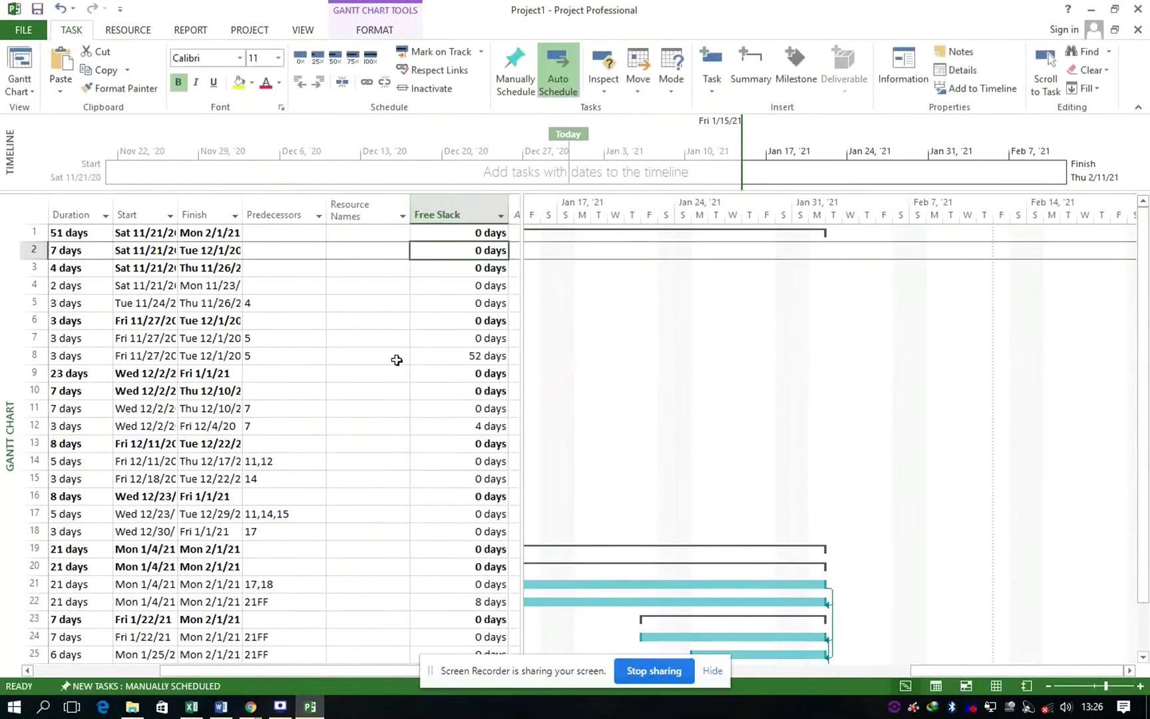
# Step: Check the tasks' free slack values and add a Total Slack column beside Free Slack
pyautogui.click(454, 354)
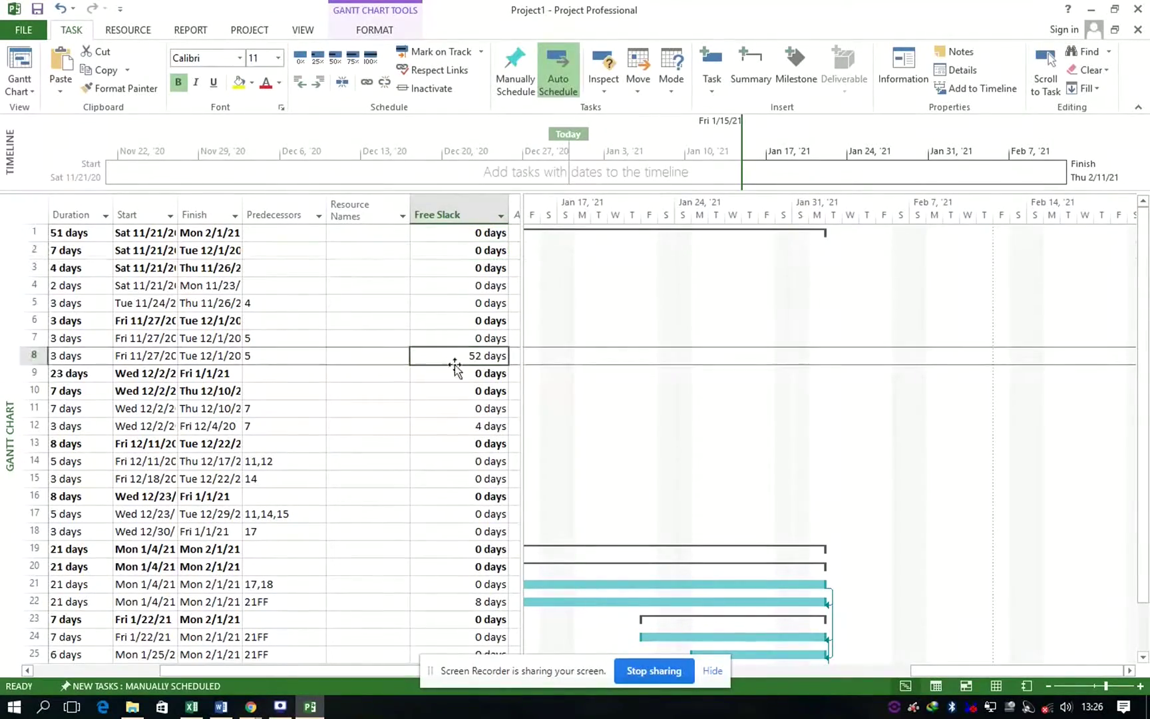
pyautogui.moveTo(349, 668); pyautogui.dragTo(403, 674)
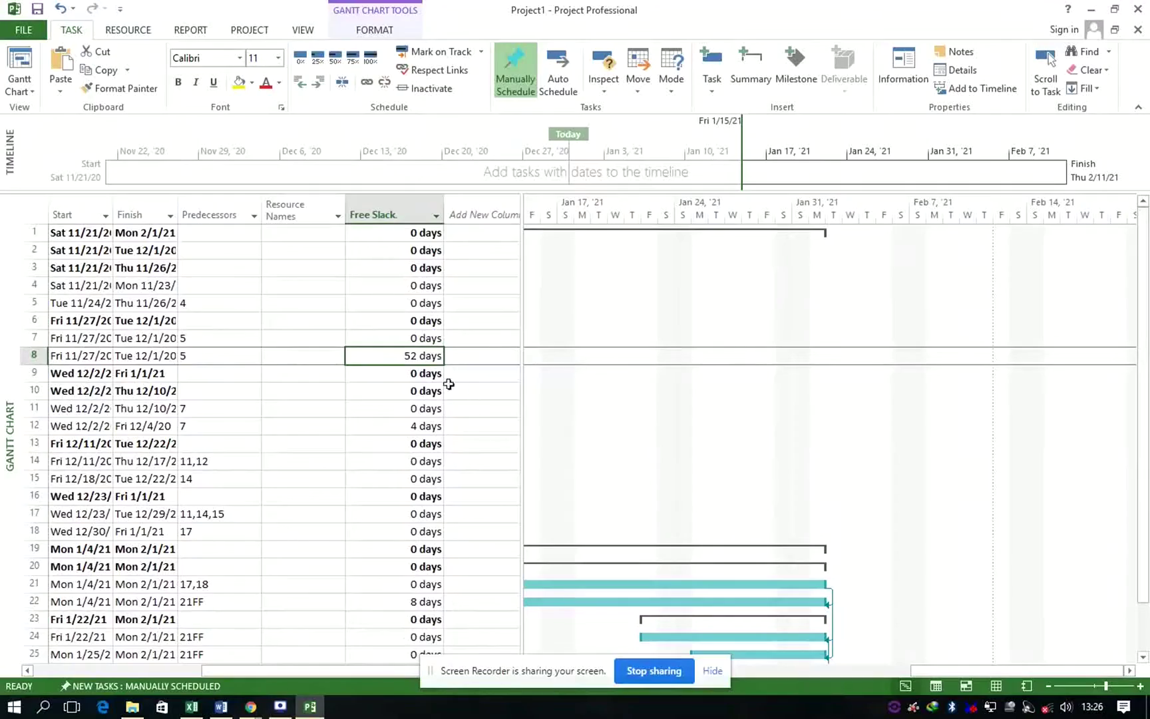
pyautogui.scroll(-3, 424, 348)
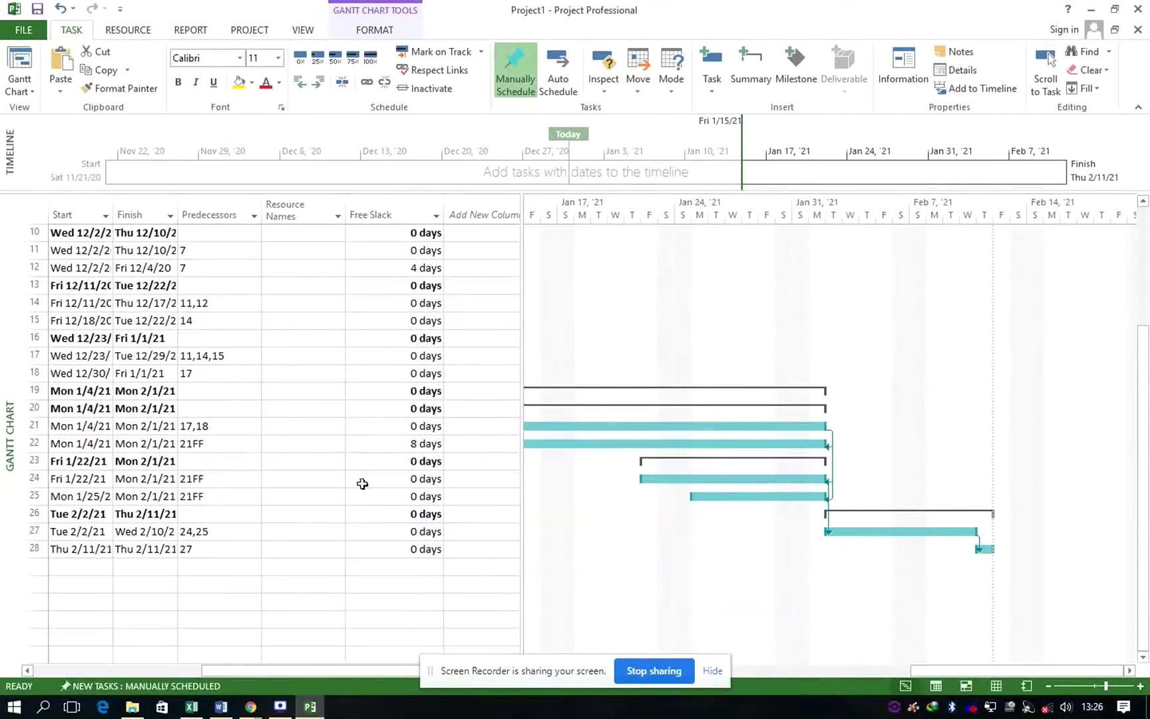
pyautogui.scroll(3, 434, 477)
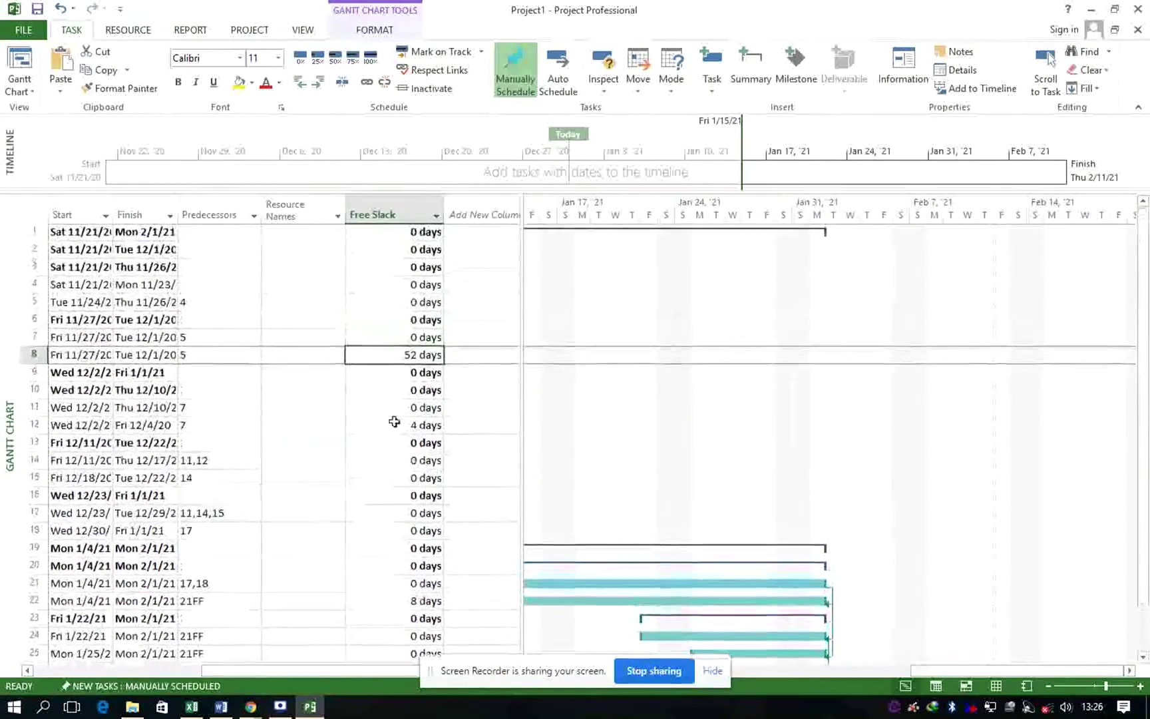
pyautogui.click(463, 214)
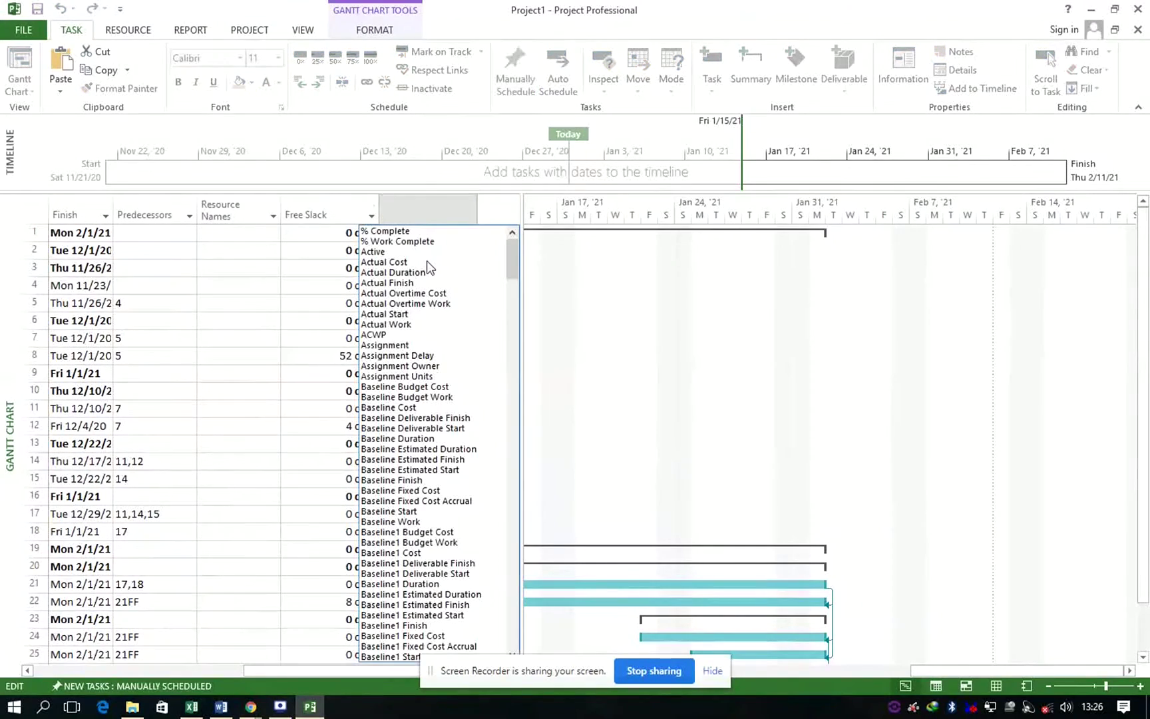
pyautogui.write('total Slack')
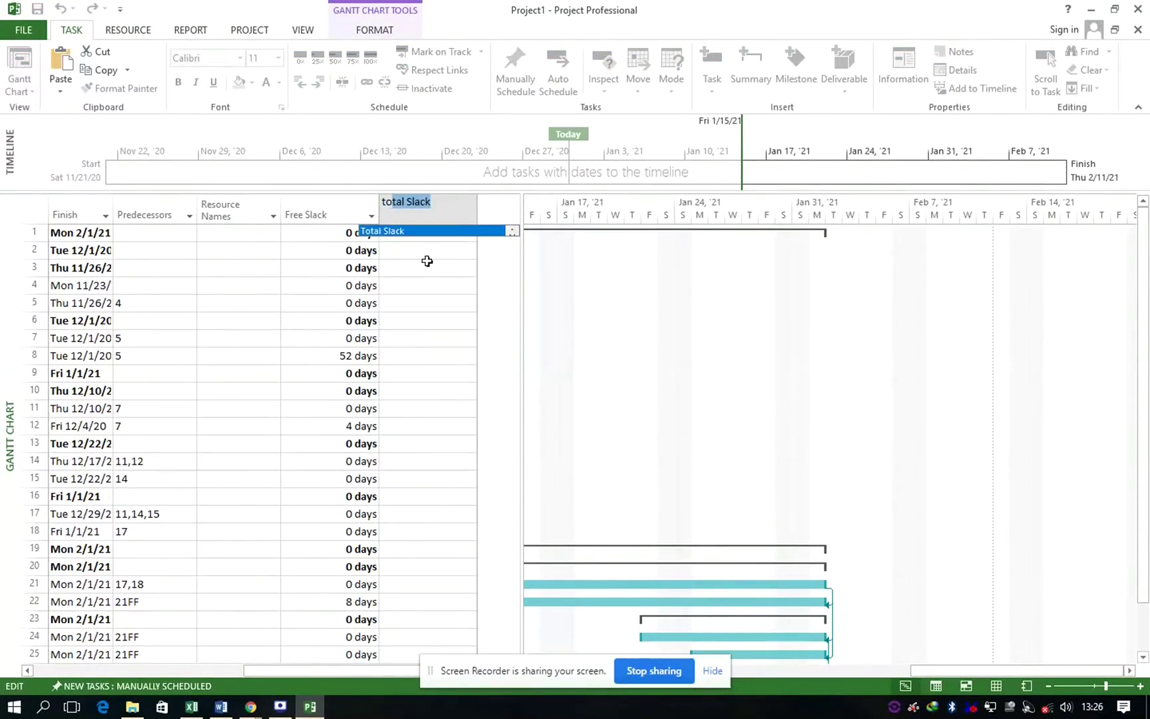
pyautogui.click(427, 261)
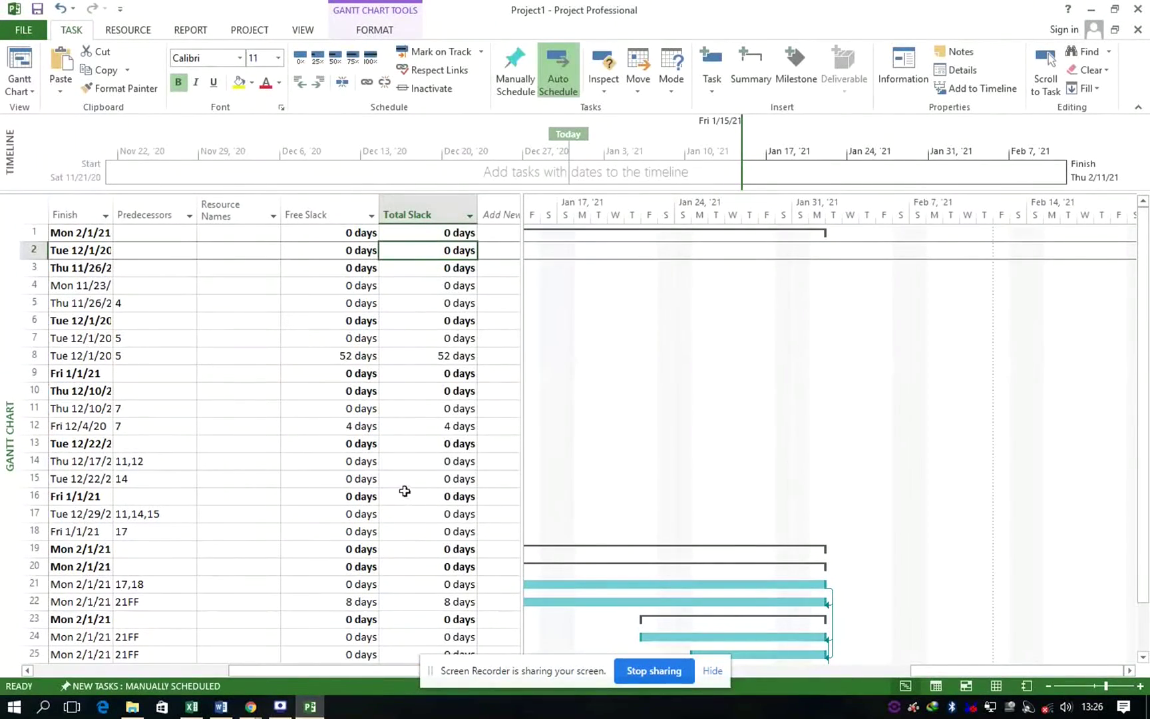
# Step: Review the total slack of all tasks and switch the project view to Resource Sheet
pyautogui.scroll(-4, 403, 500)
pyautogui.scroll(2, 400, 507)
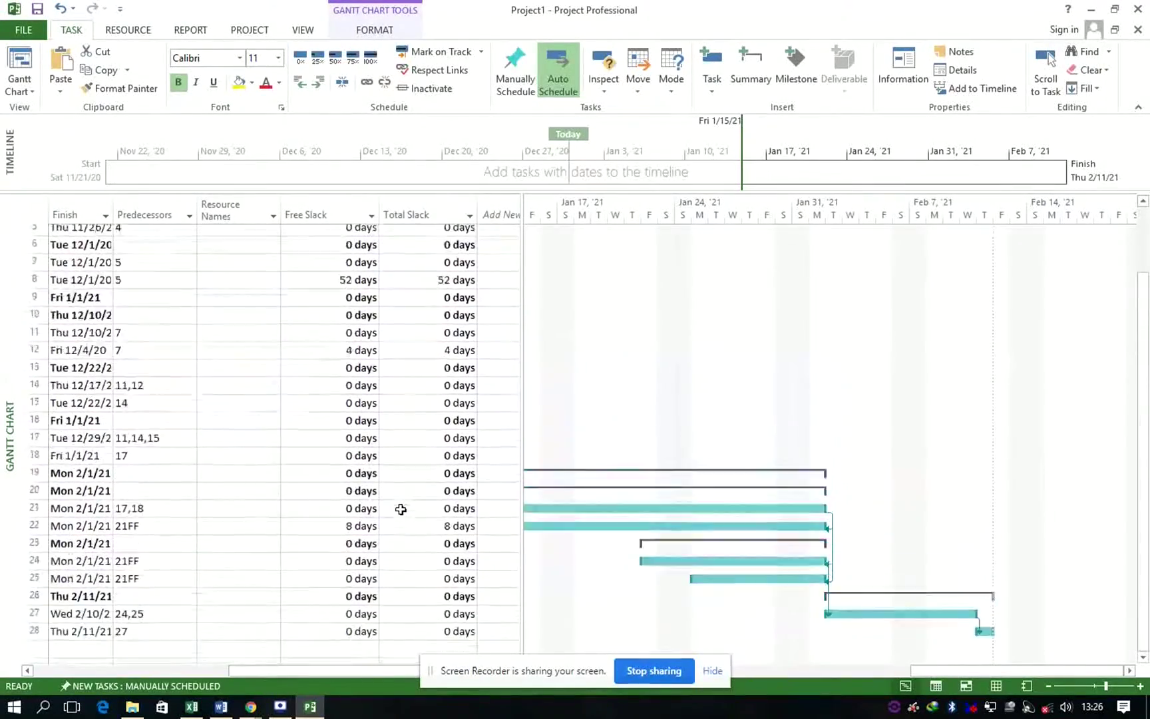
pyautogui.scroll(2, 400, 509)
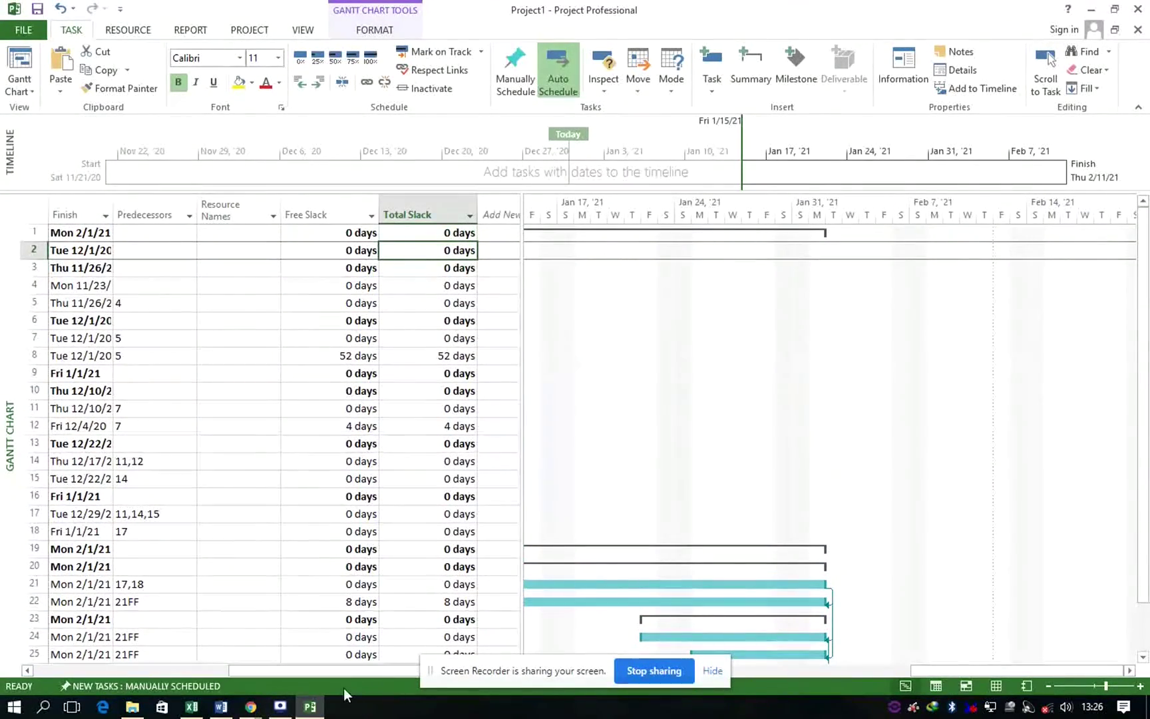
pyautogui.moveTo(307, 672); pyautogui.dragTo(98, 668)
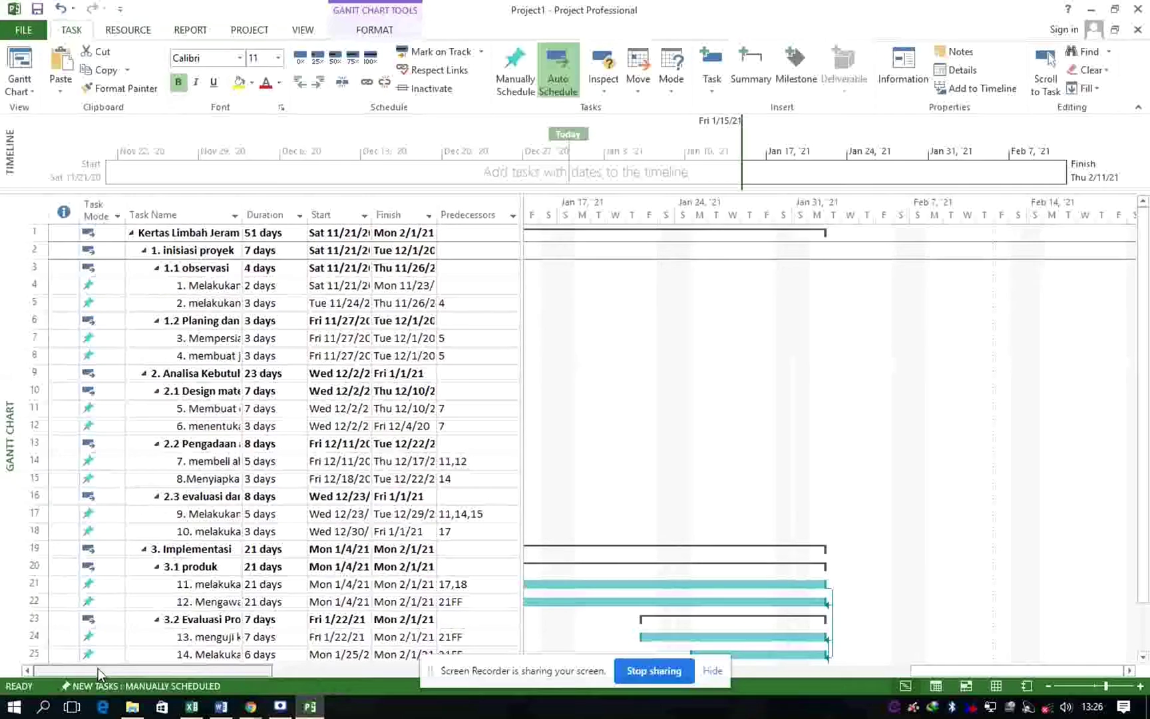
pyautogui.click(32, 88)
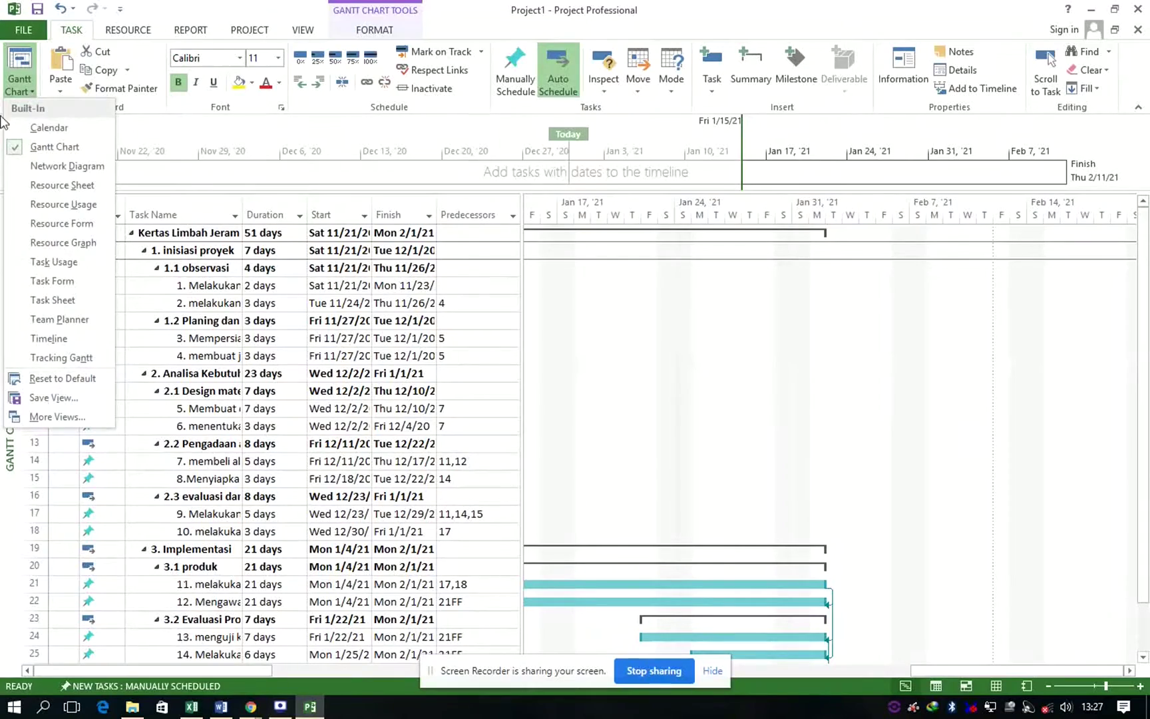
pyautogui.click(64, 187)
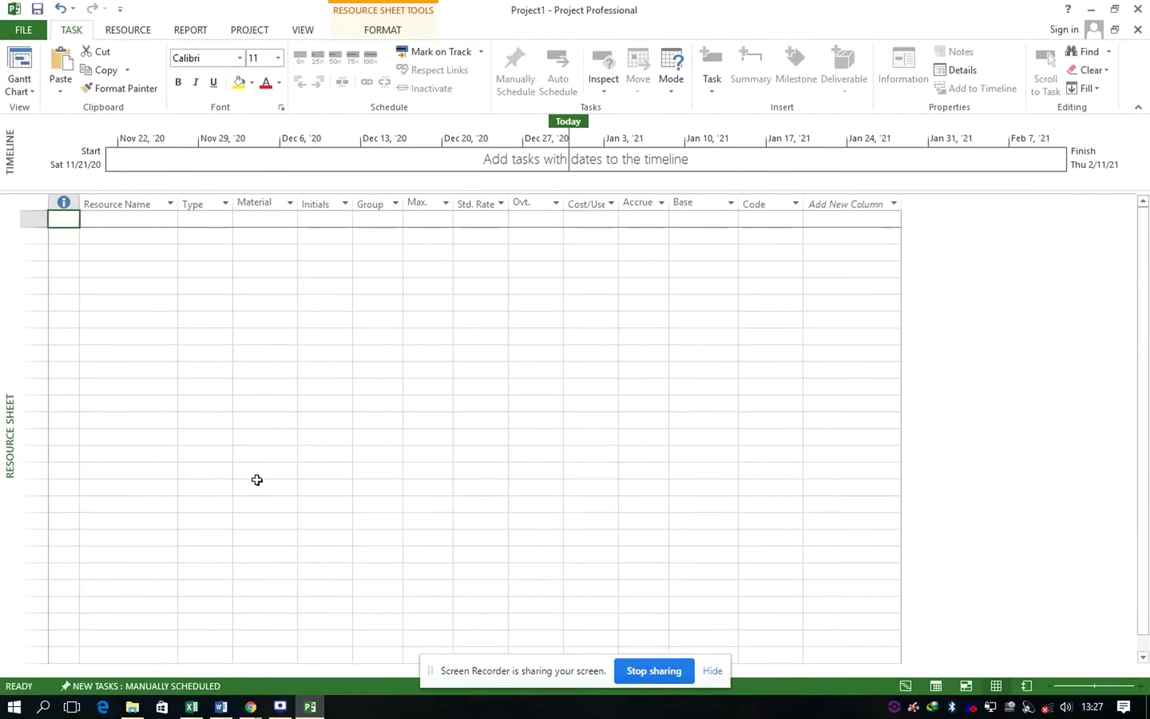
# Step: Switch to the Word plan and find the List of Resources table under Project Cost Management
pyautogui.click(221, 707)
pyautogui.scroll(-5, 392, 523)
pyautogui.scroll(-3, 392, 523)
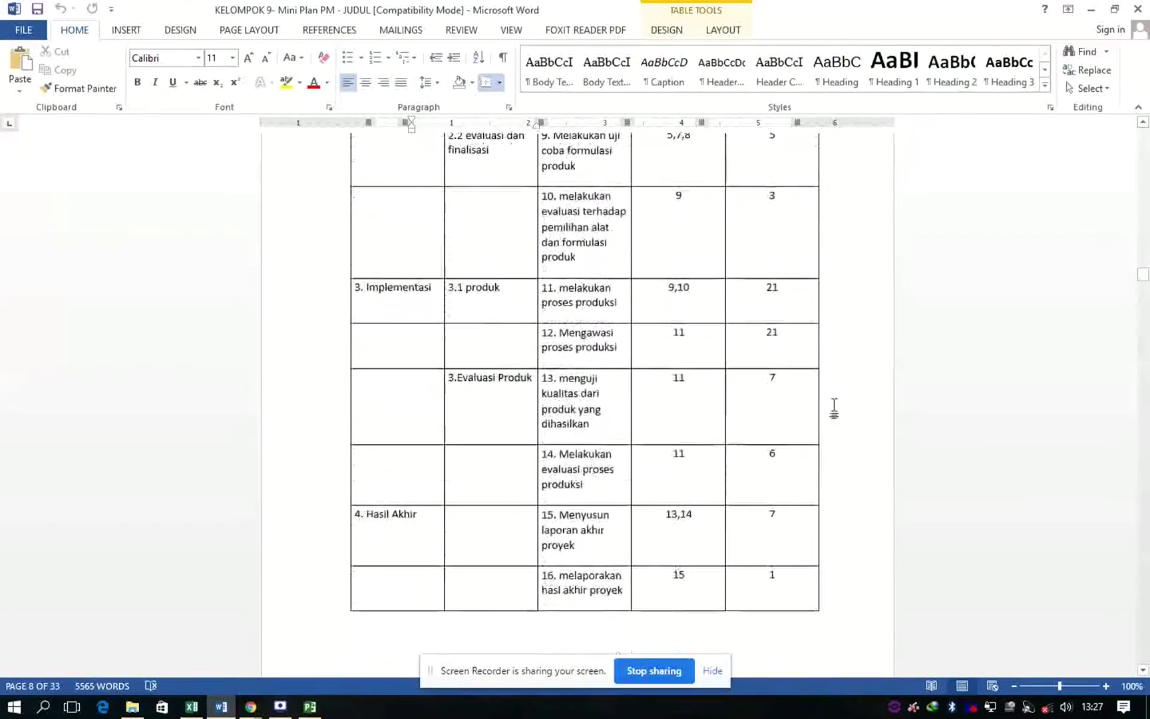
pyautogui.moveTo(1142, 270); pyautogui.dragTo(1146, 363)
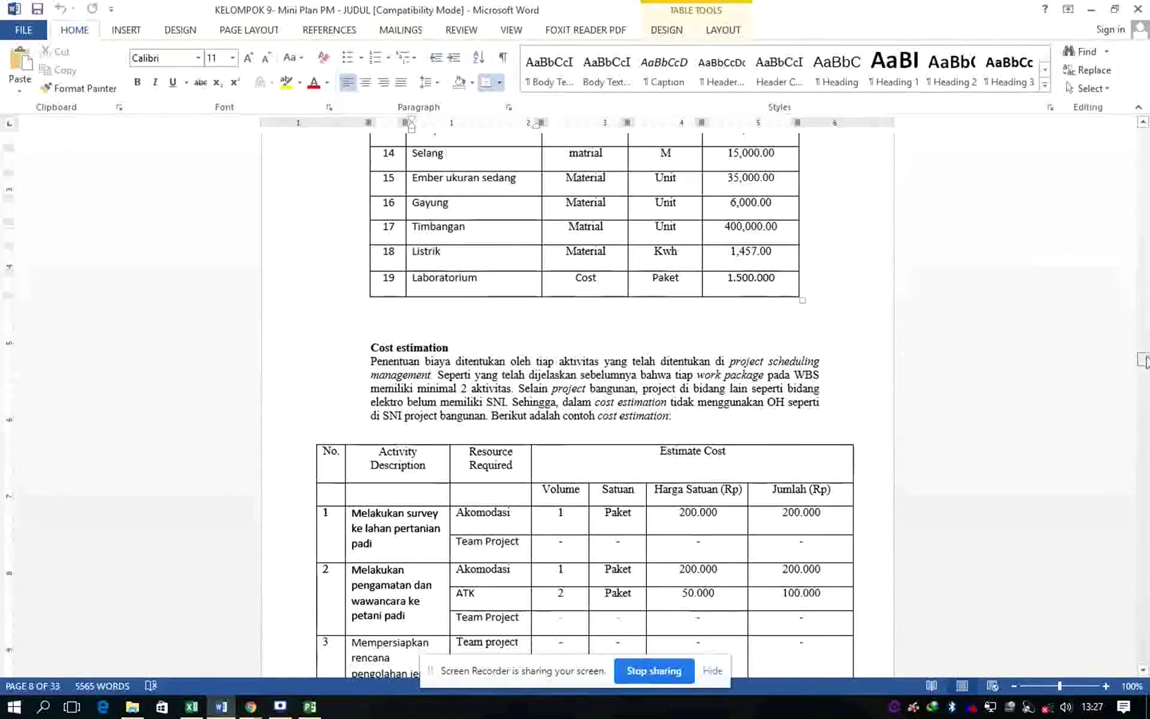
pyautogui.scroll(6, 785, 303)
pyautogui.scroll(5, 719, 306)
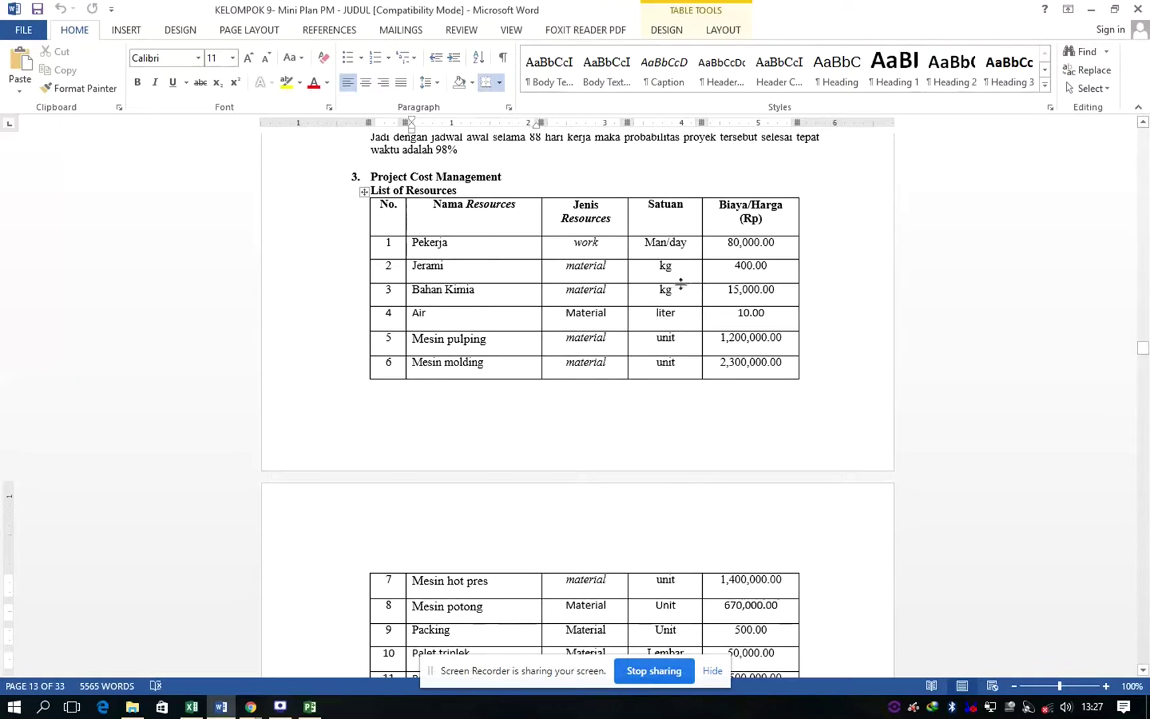
# Step: Check the plan's resource table, switch to Microsoft Project and list resource names from Pekerja and Jerami through Laboratorium, plus Akomodasi and ATK
pyautogui.scroll(-5, 594, 365)
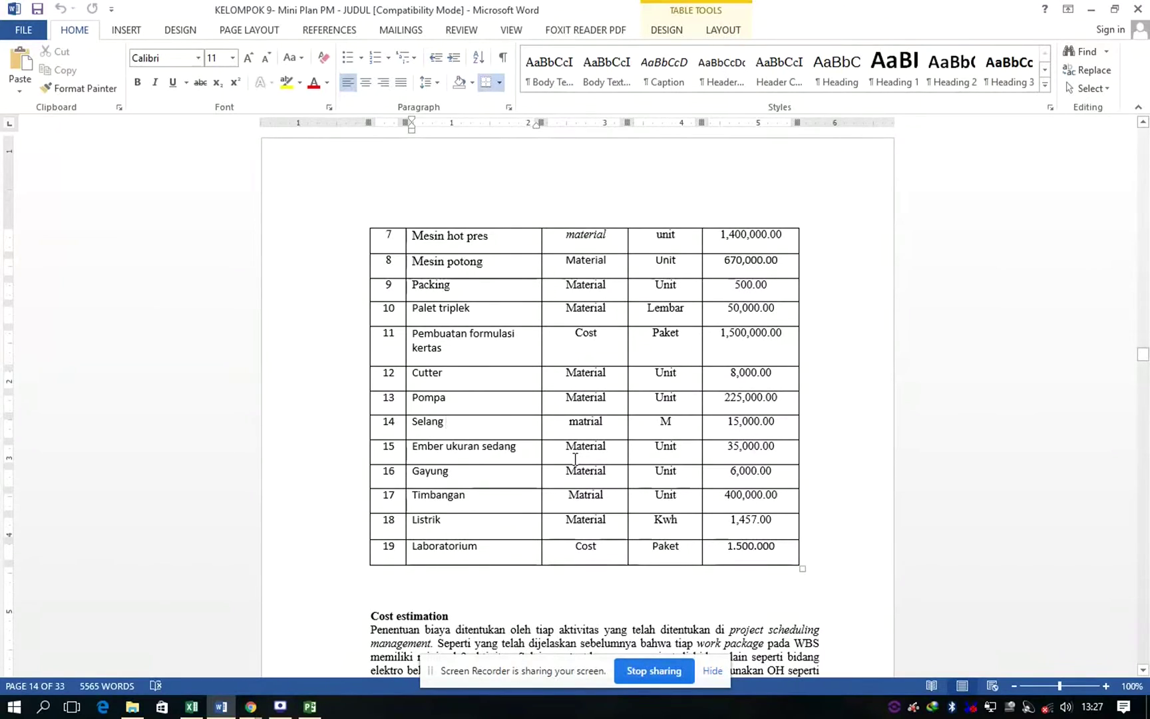
pyautogui.scroll(3, 575, 459)
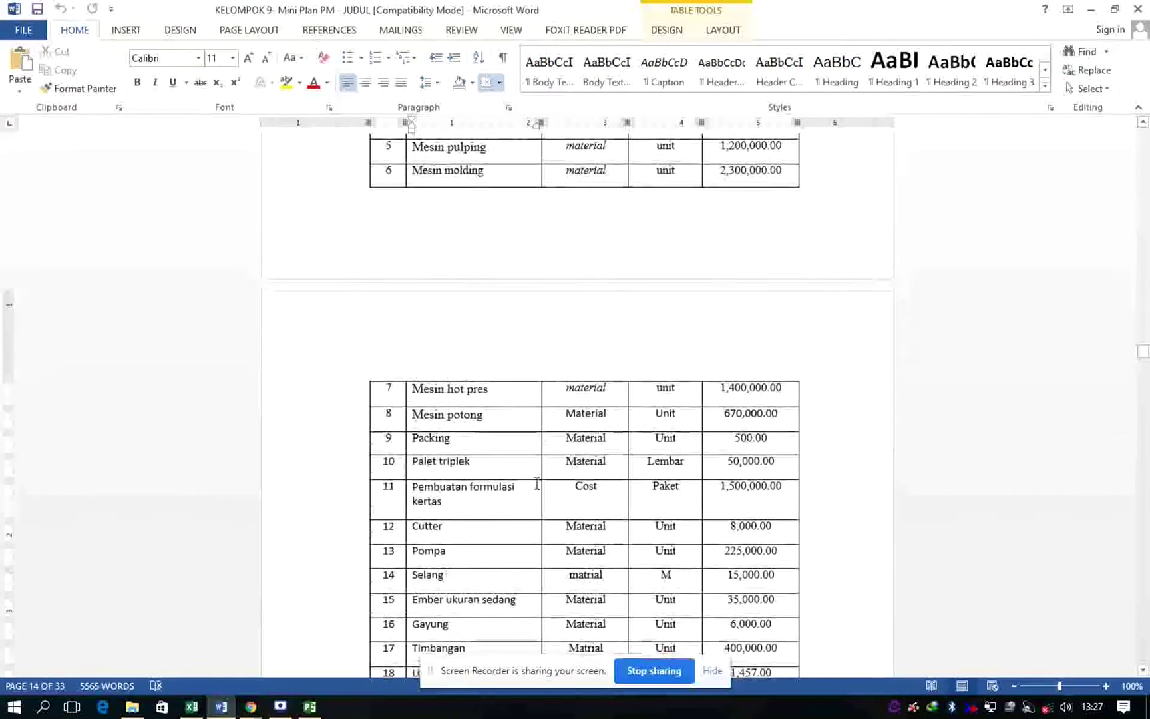
pyautogui.click(309, 707)
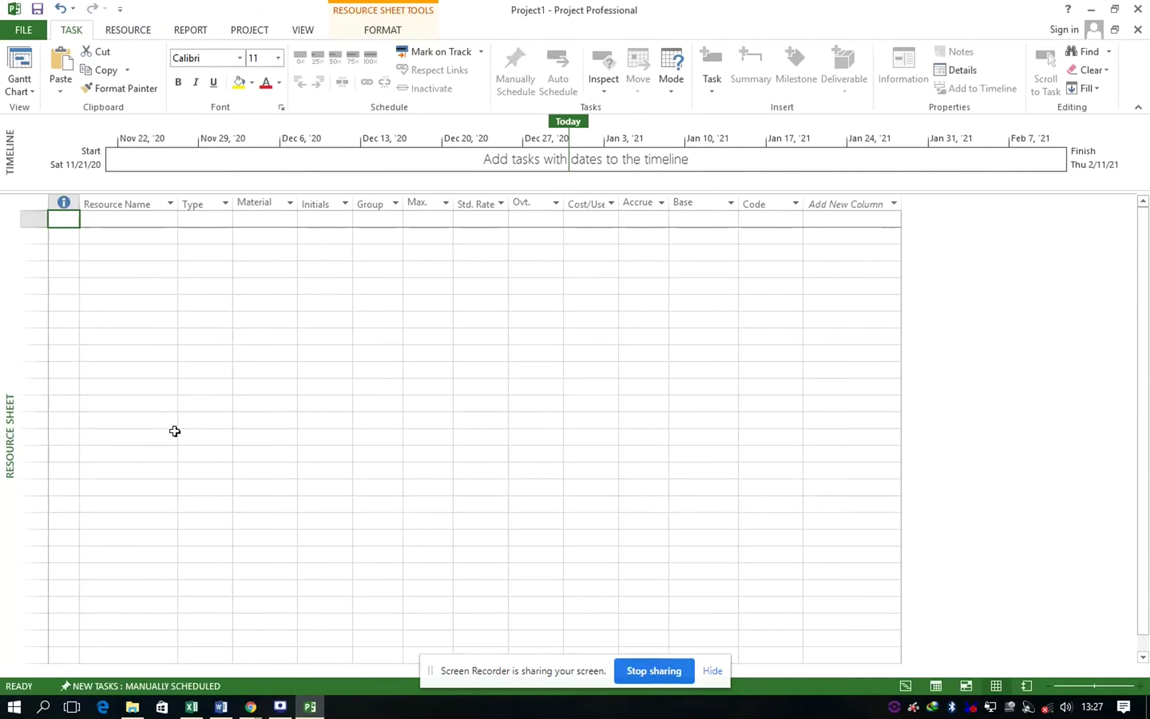
pyautogui.click(131, 221)
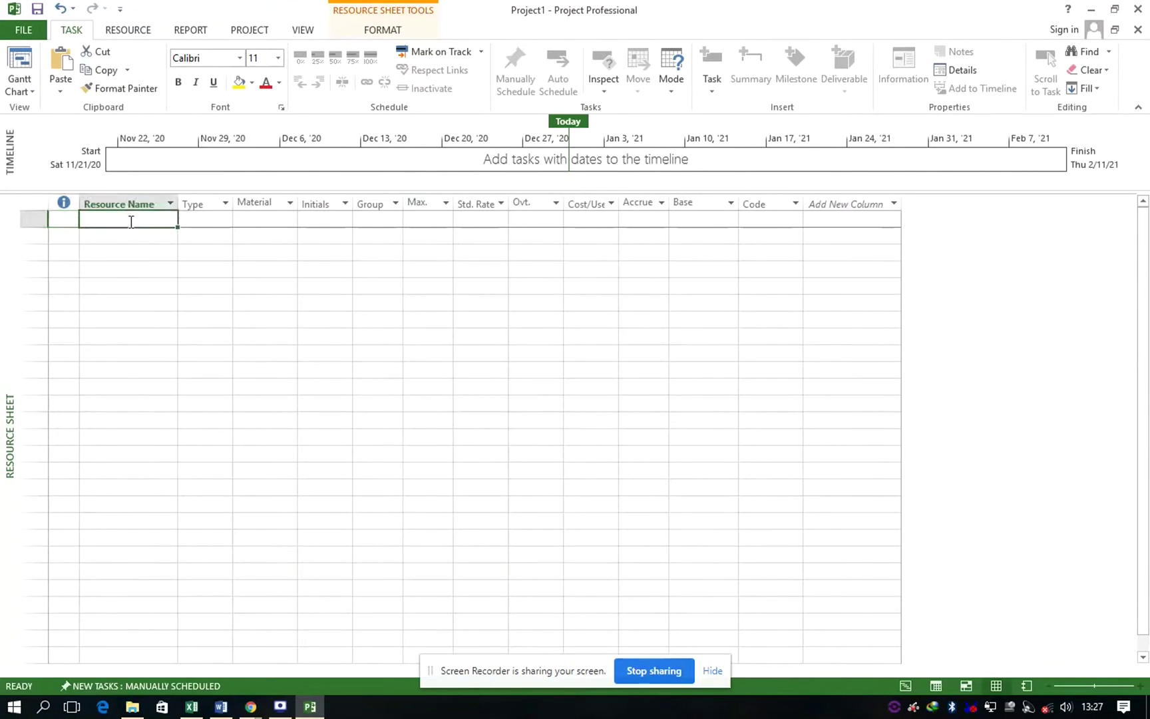
pyautogui.write('Pekerja')
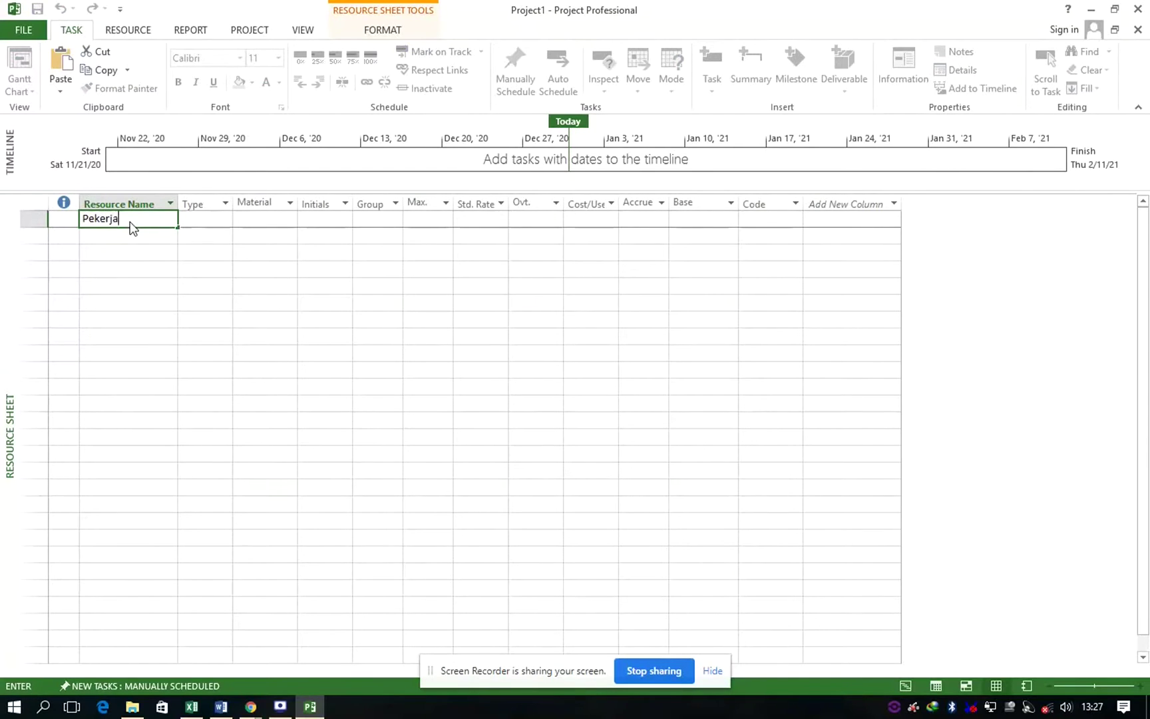
pyautogui.press('Return')
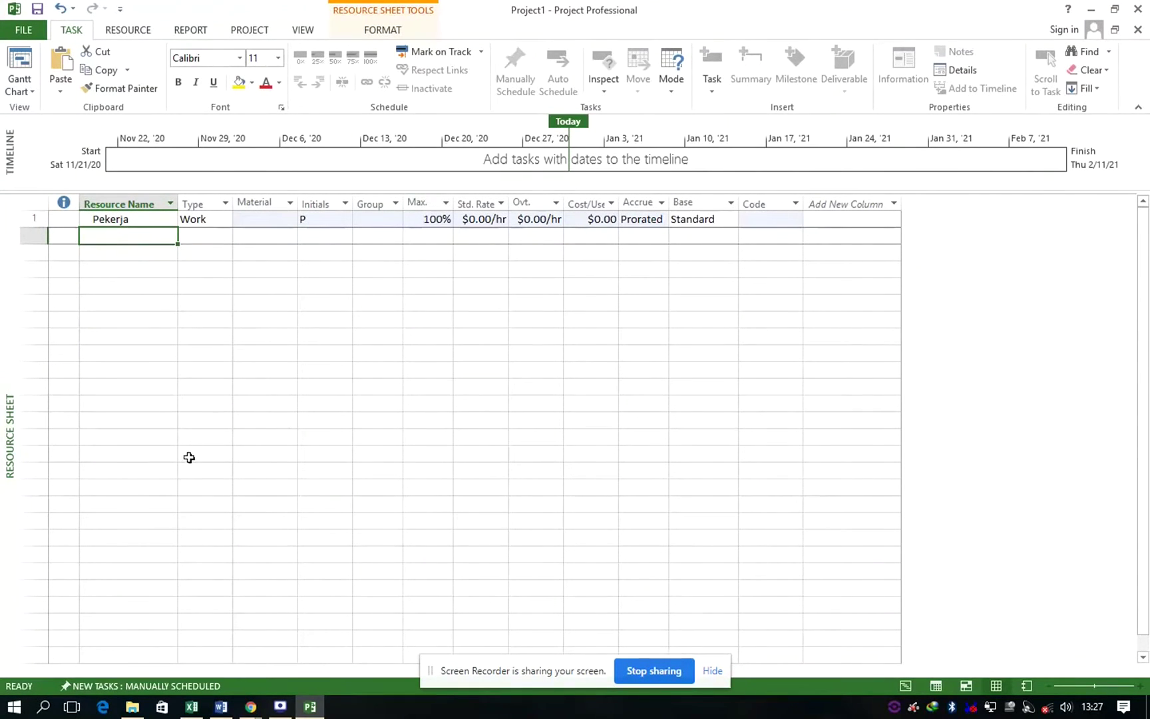
pyautogui.write('Jerami Bahan Kimia Air Mesin pulping Mesin molding Mesin hot pres Mesin potong Packing Palet triplek Pembuatan formulasi kertas Cutter Pompa Selang Ember ukuran sedang Gayung Timbangan Listrik Laboratorium Akomodasi ATK')
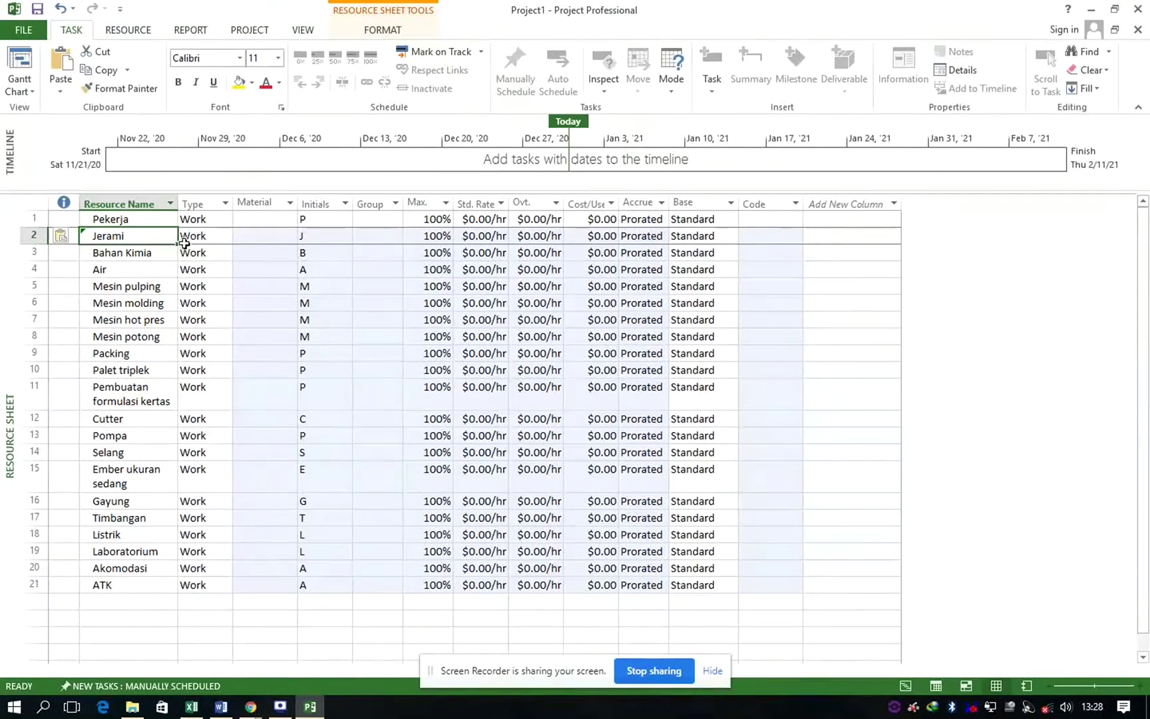
# Step: Set the resource type of Jerami to Material and fill it down through ATK
pyautogui.click(209, 235)
pyautogui.click(224, 237)
pyautogui.click(212, 266)
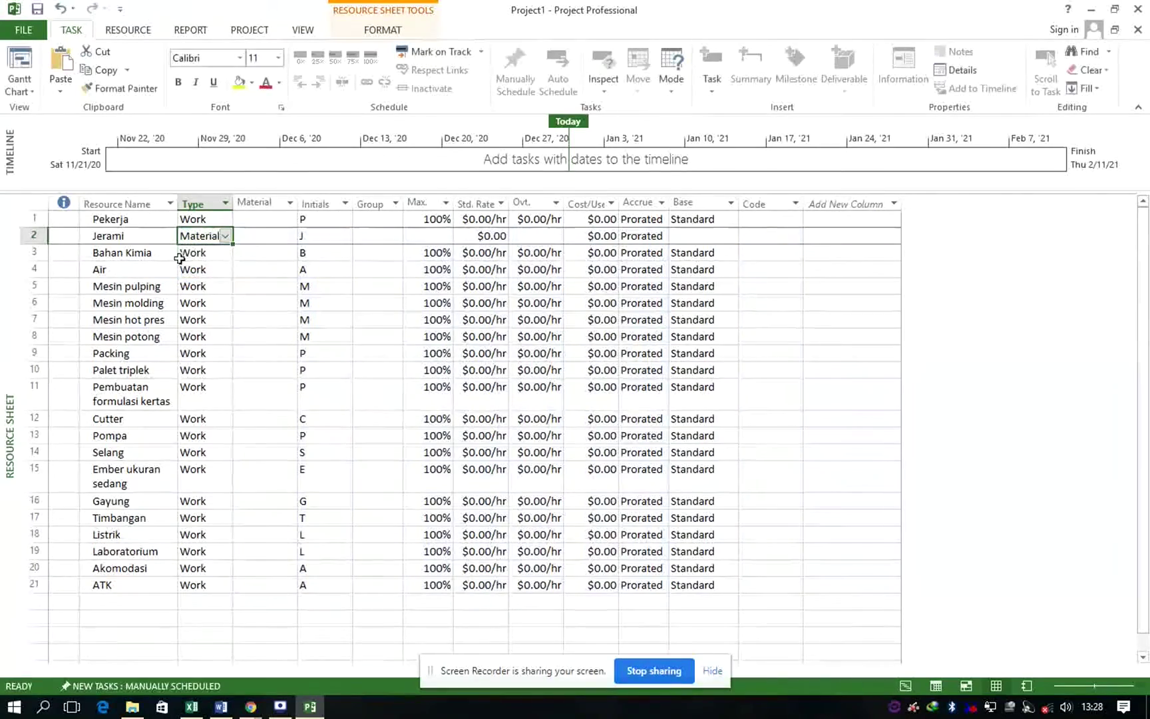
pyautogui.moveTo(234, 245); pyautogui.dragTo(213, 595)
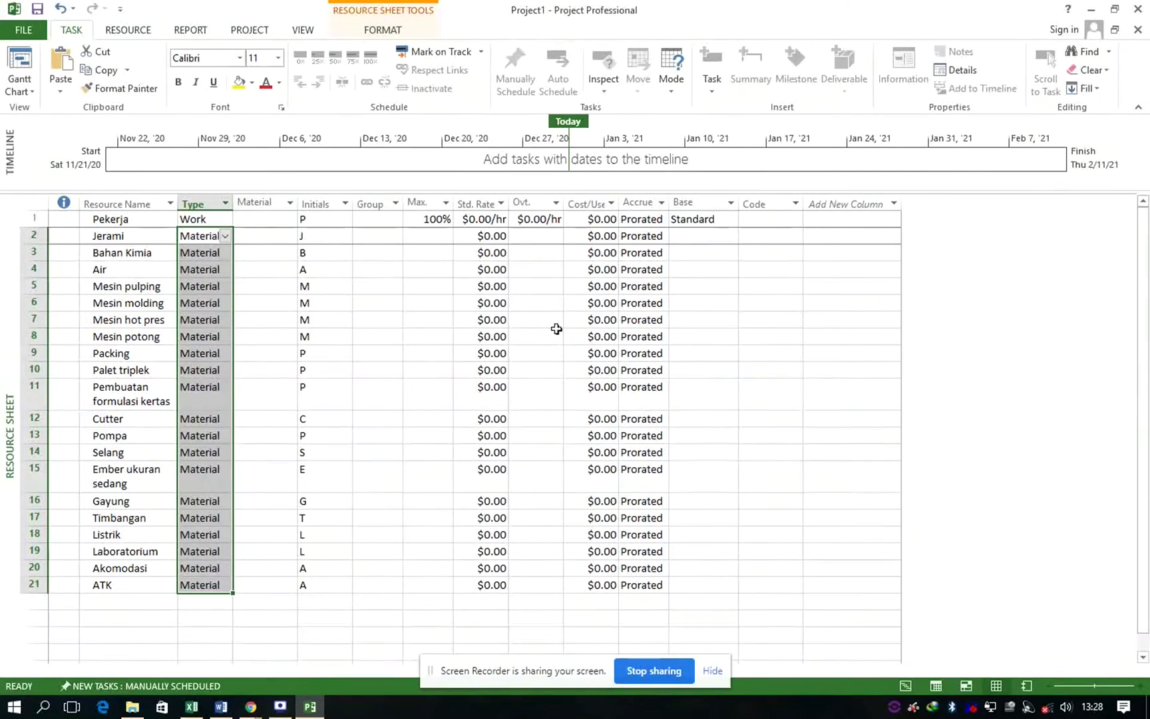
pyautogui.click(191, 251)
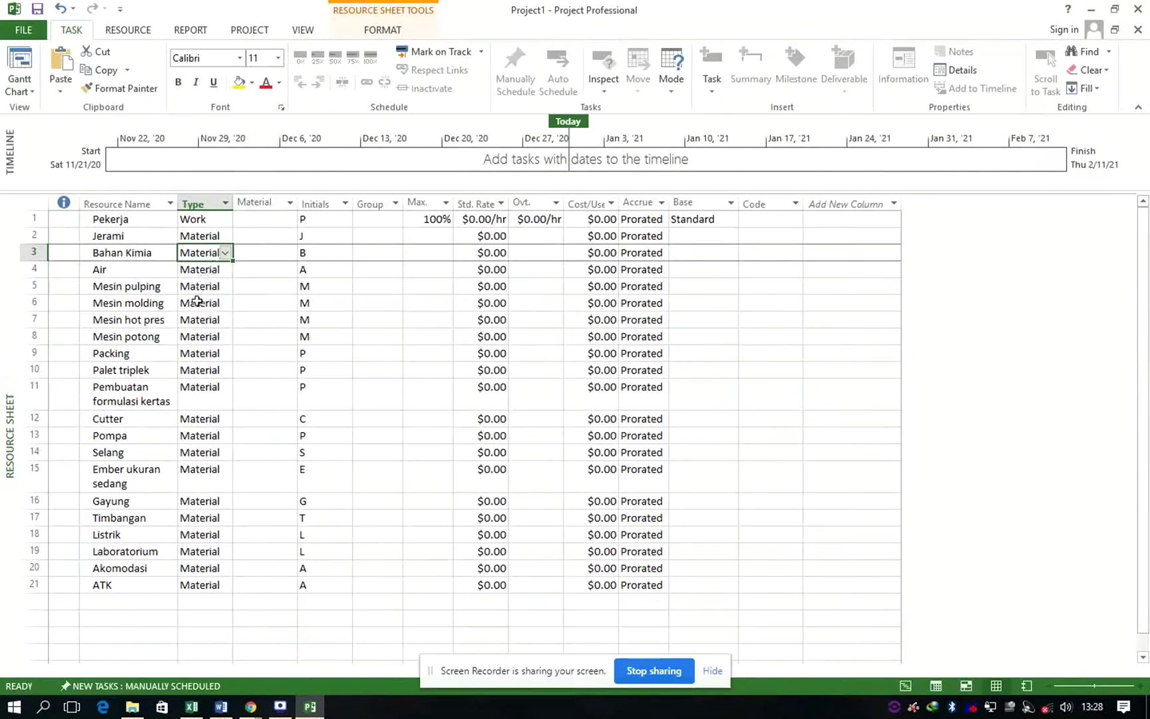
# Step: Set the resource type of Pembuatan formulasi kertas to Cost
pyautogui.click(228, 400)
pyautogui.click(227, 398)
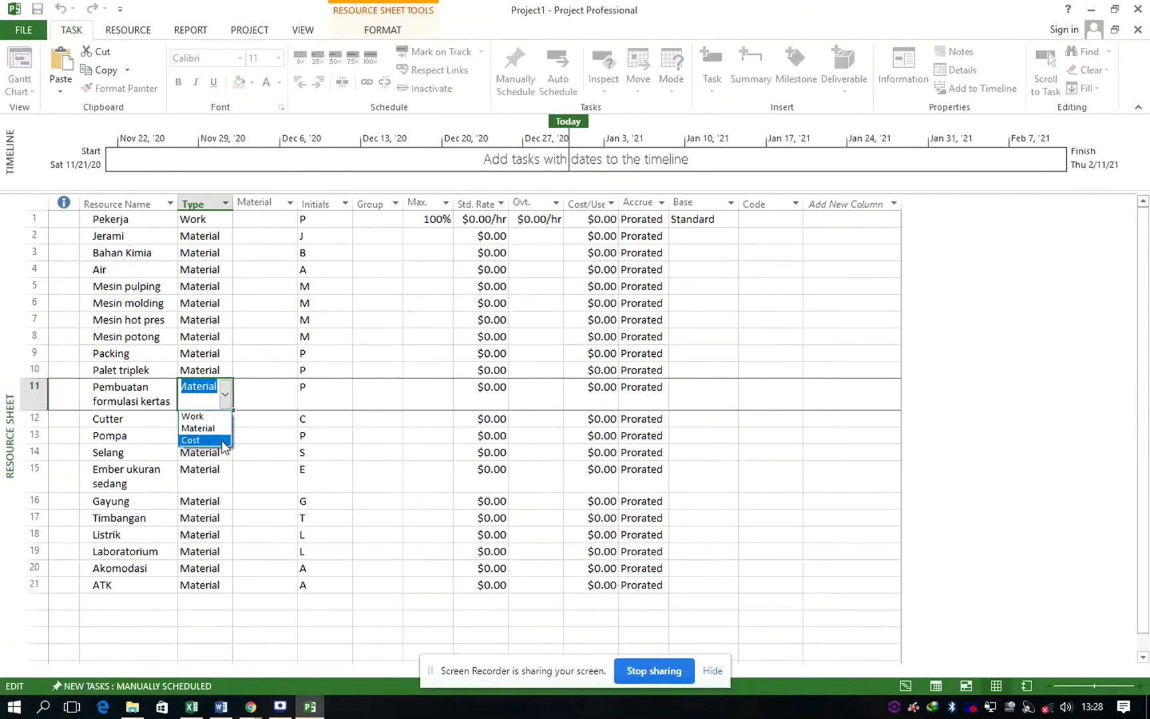
pyautogui.click(225, 440)
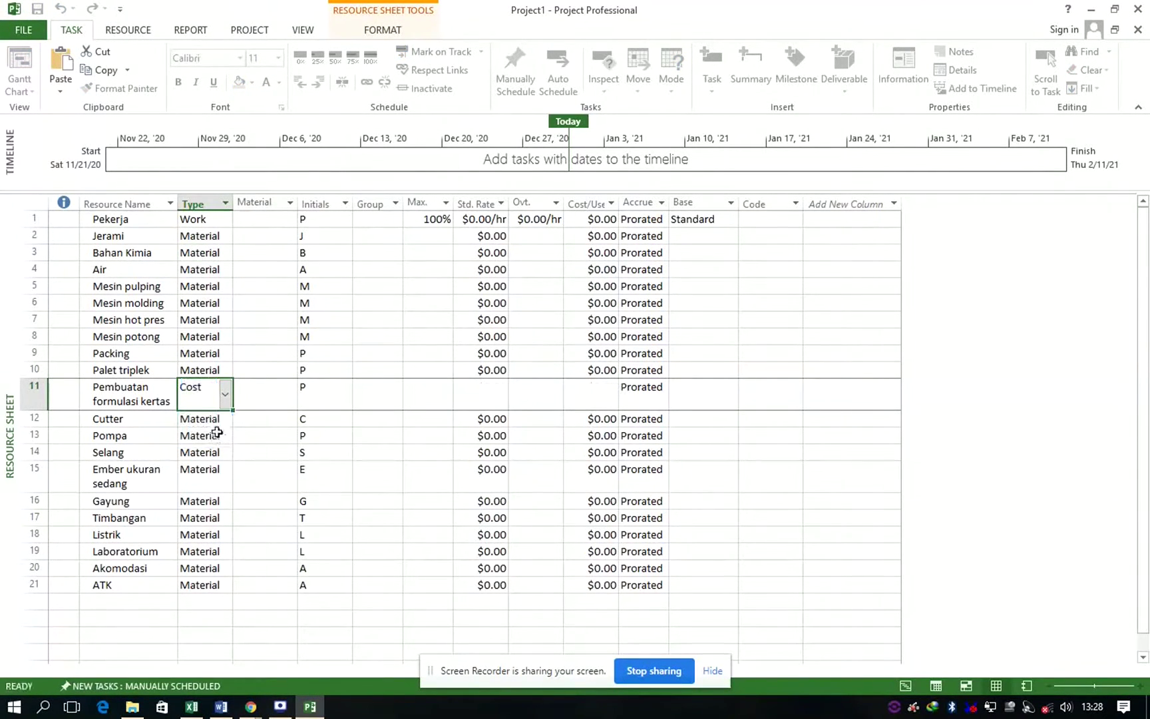
# Step: Set the resource type of Laboratorium to Cost and fill it down to Akomodasi and ATK
pyautogui.click(200, 551)
pyautogui.click(226, 552)
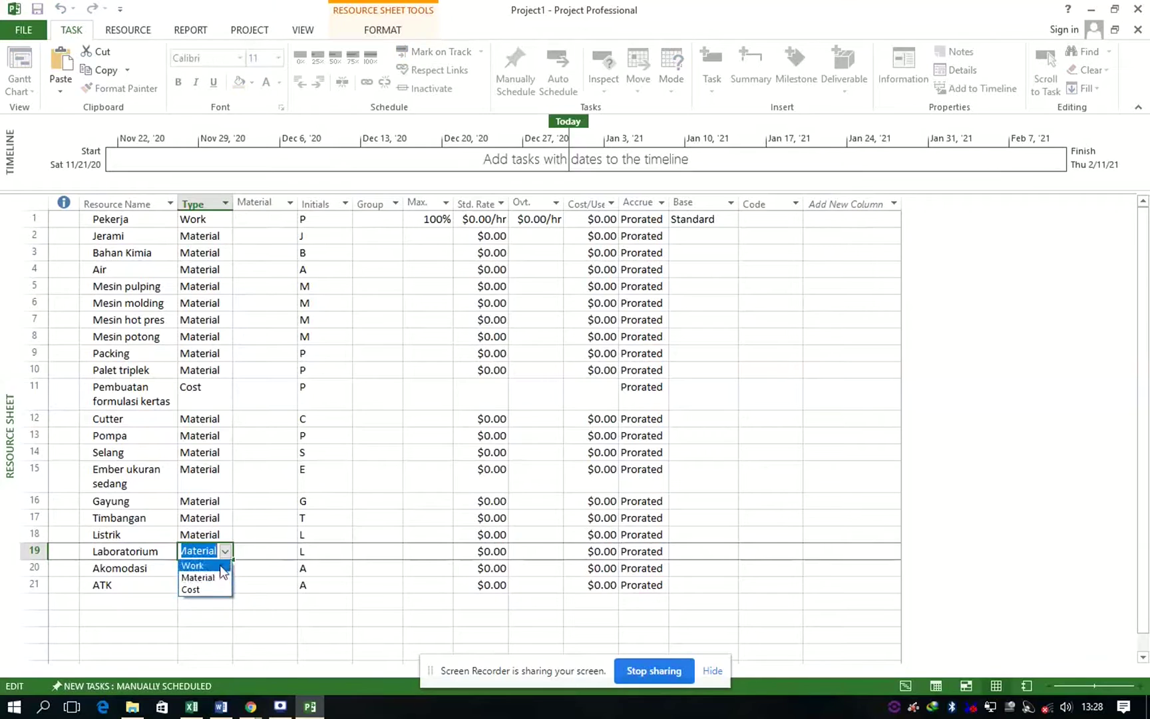
pyautogui.click(209, 591)
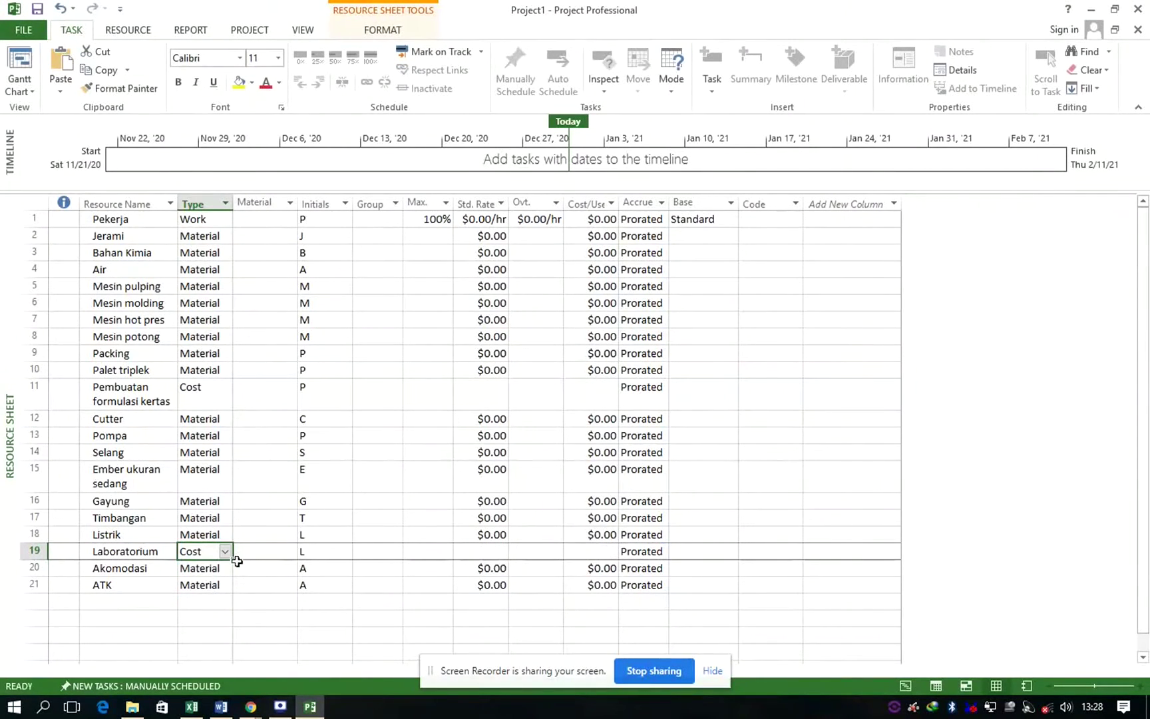
pyautogui.moveTo(236, 567); pyautogui.dragTo(230, 584)
pyautogui.click(212, 549)
pyautogui.moveTo(233, 563); pyautogui.dragTo(220, 598)
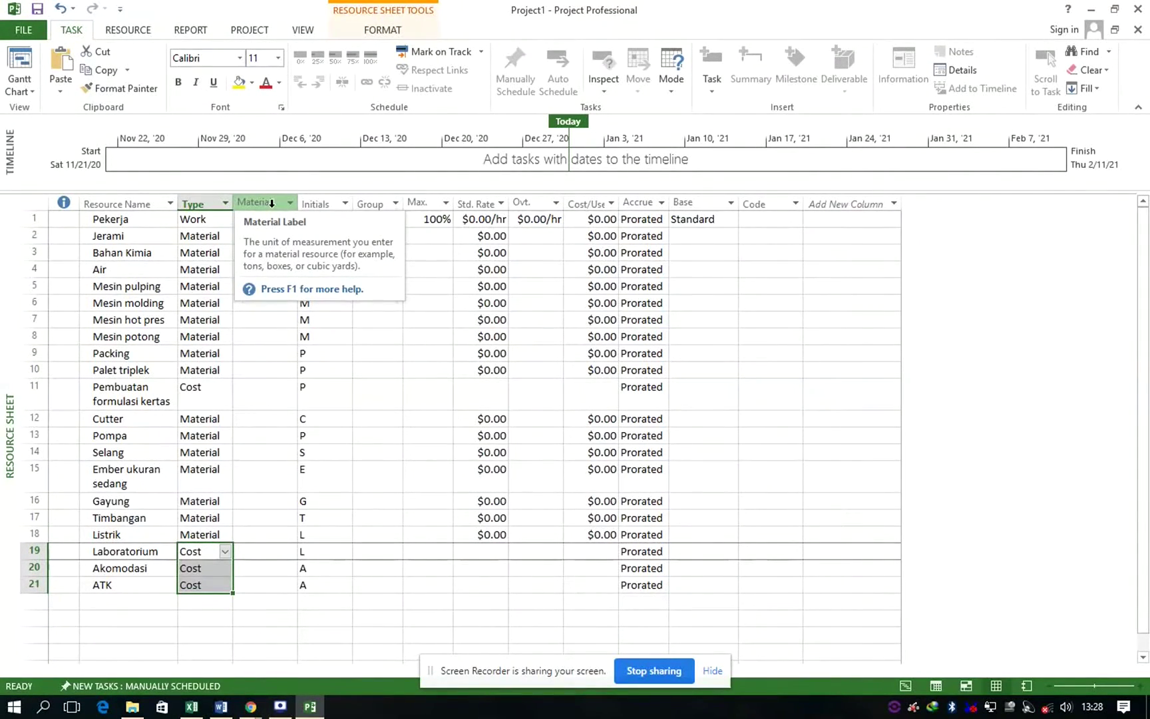
# Step: Enter the material labels Kg for Jerami and Bahan Kimia, and Liter for Air
pyautogui.click(249, 219)
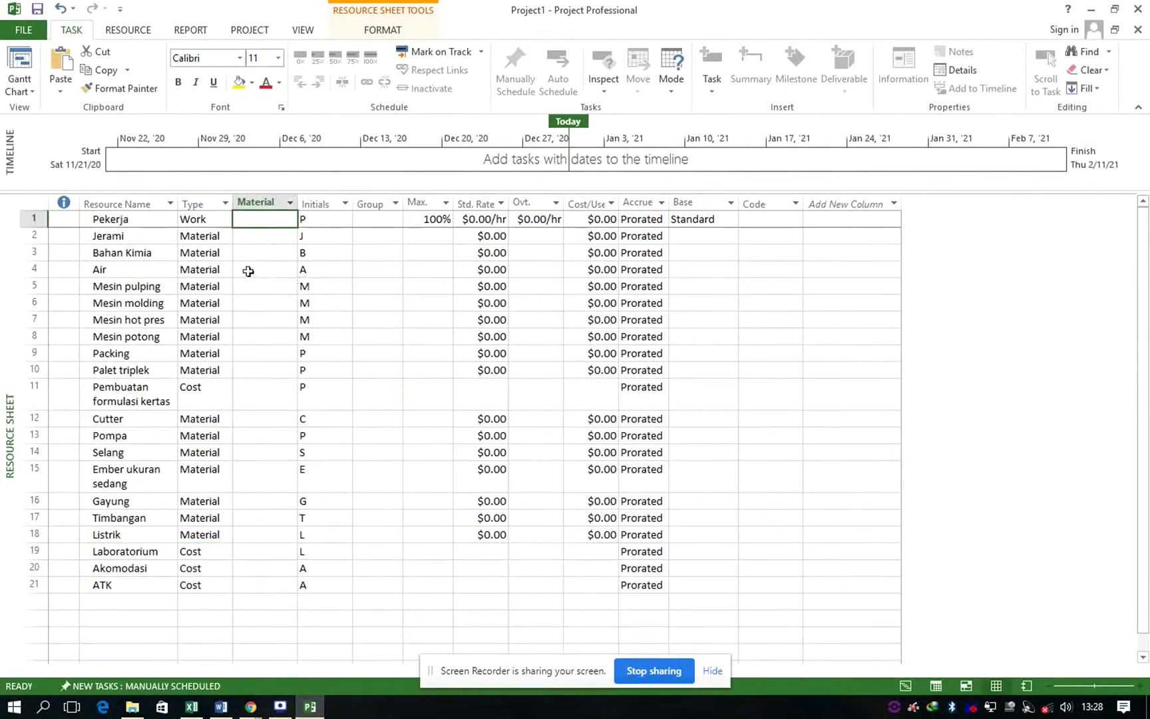
pyautogui.click(281, 241)
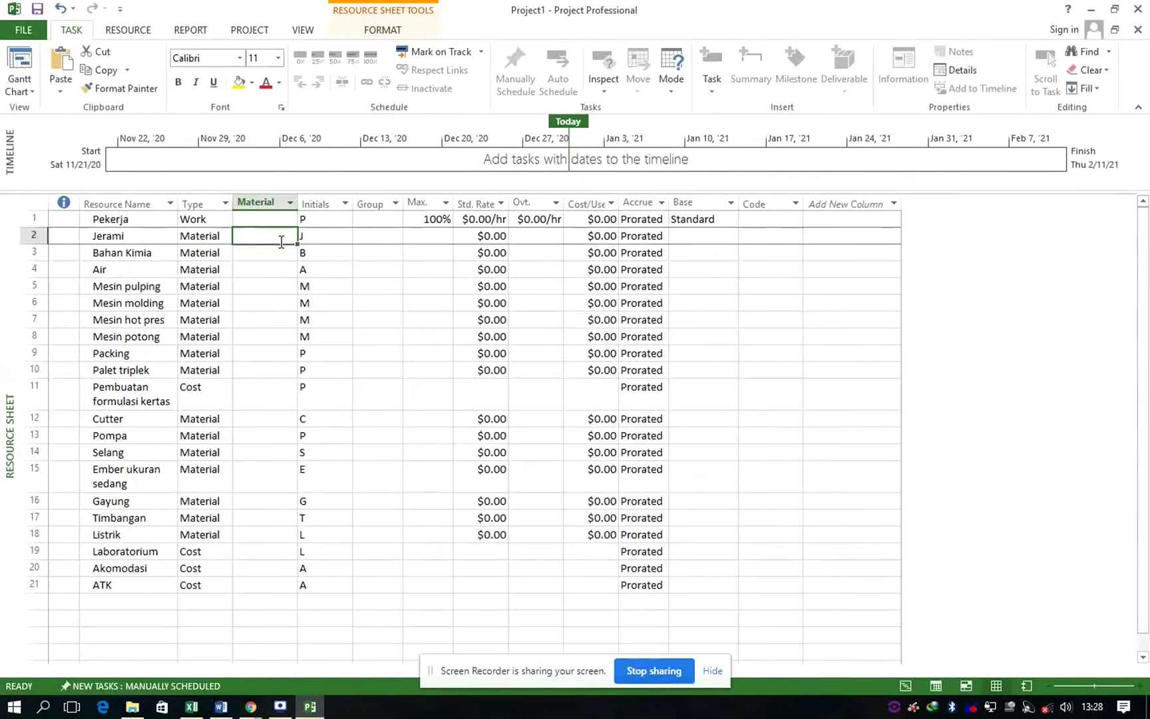
pyautogui.write('Kg')
pyautogui.press('Return')
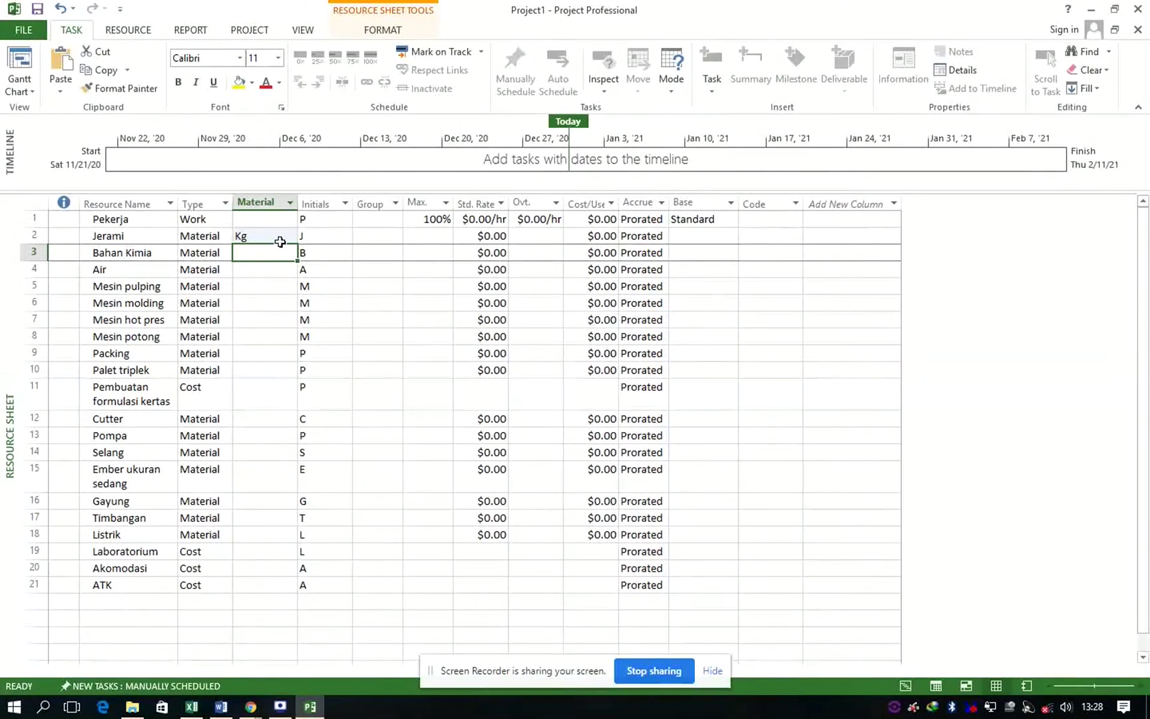
pyautogui.write('Kg')
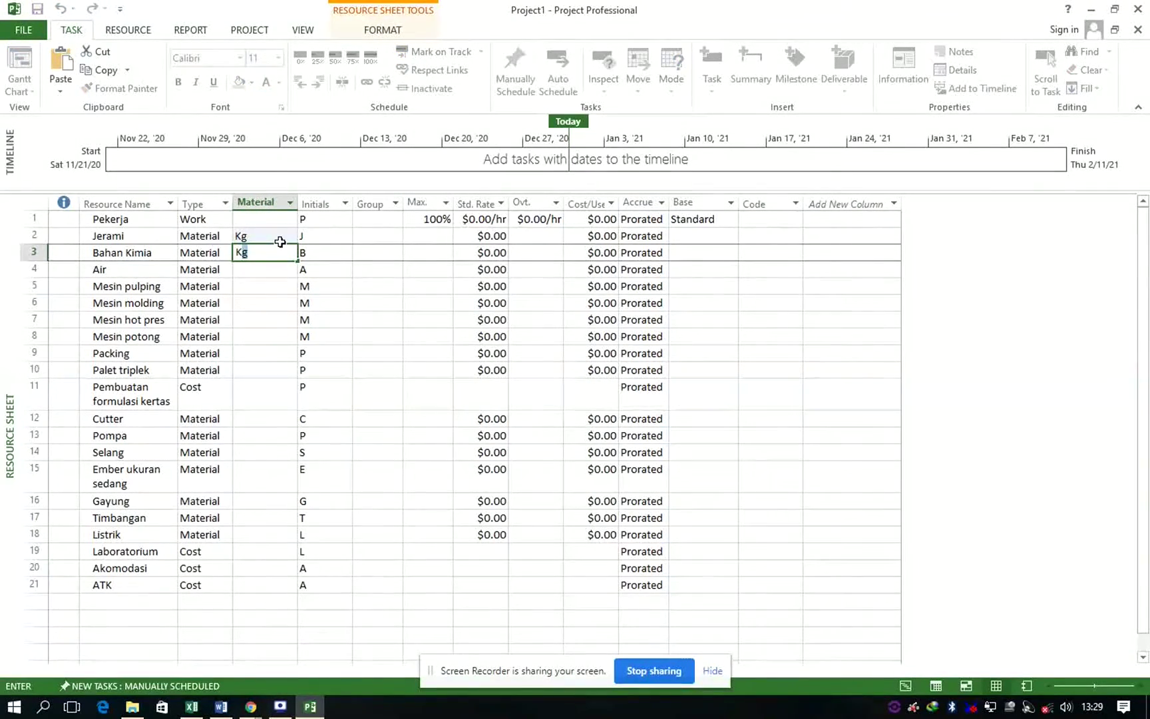
pyautogui.press('Return')
pyautogui.write('Liter')
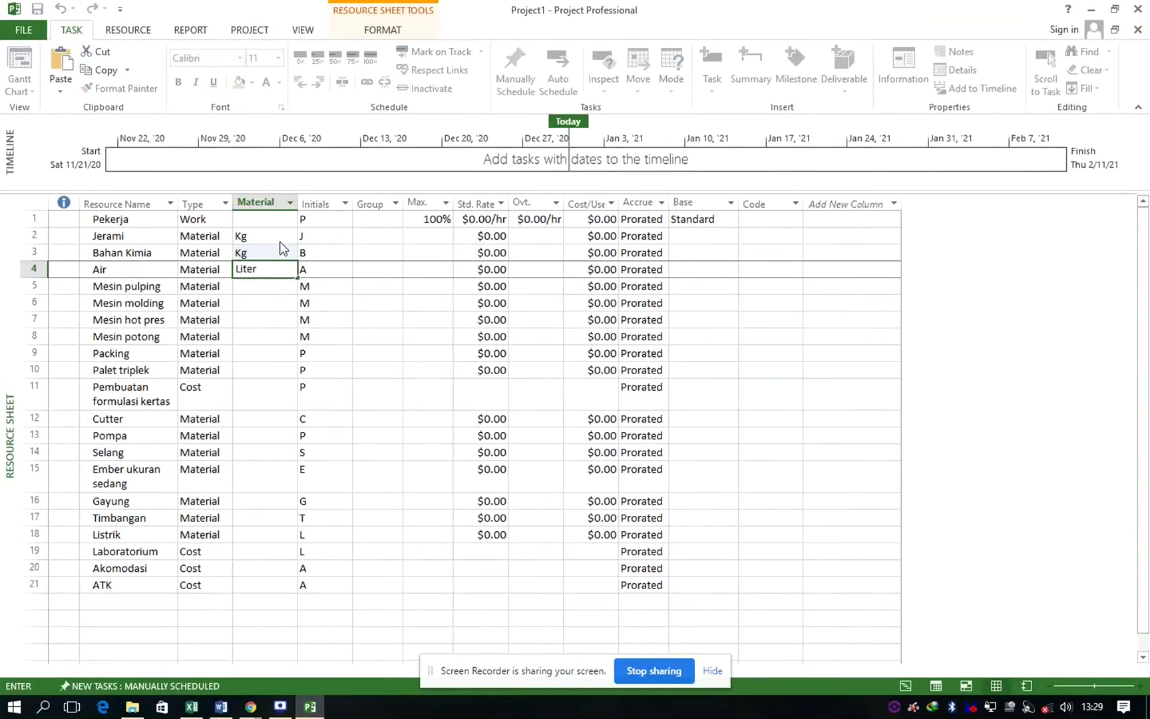
pyautogui.press('Return')
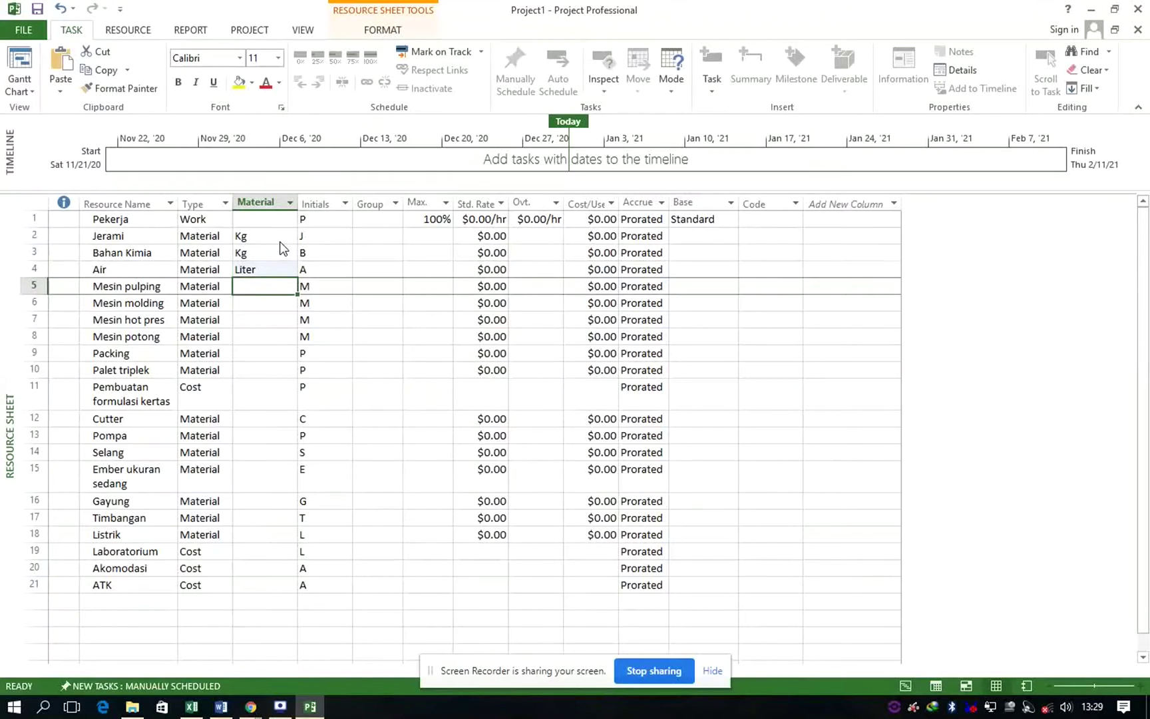
# Step: Enter the material label Unit for Mesin pulping and fill it down through Mesin potong
pyautogui.write('u')
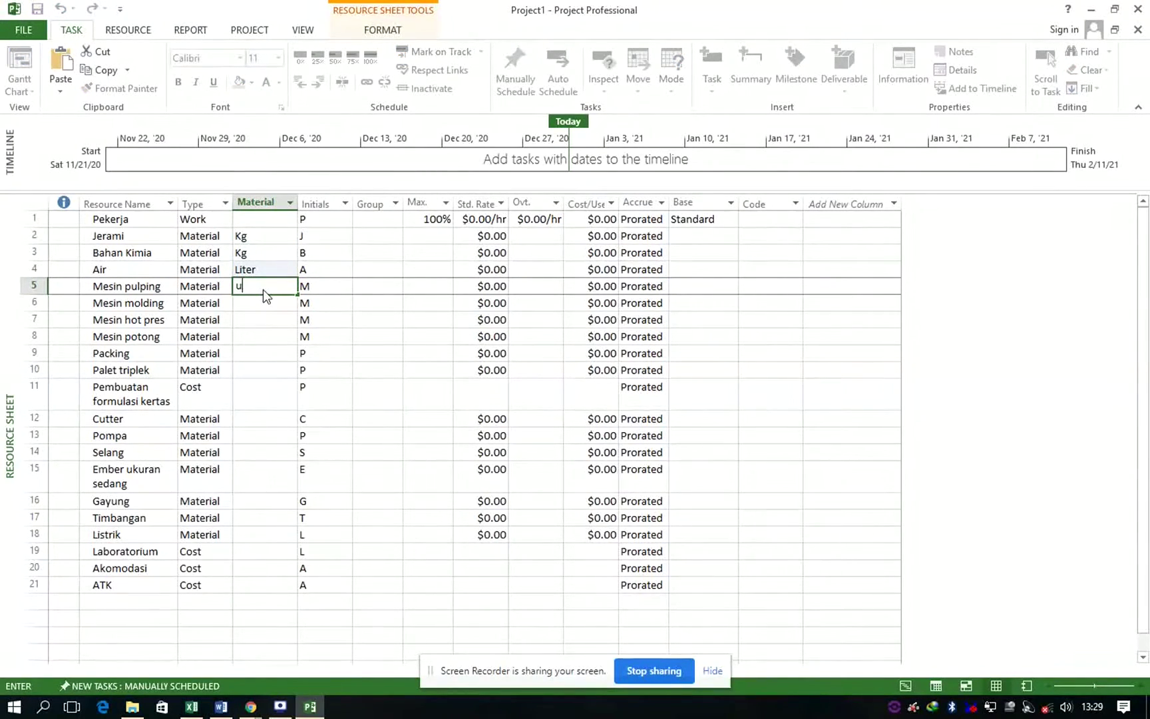
pyautogui.write('niUnit')
pyautogui.press('Return')
pyautogui.click(264, 288)
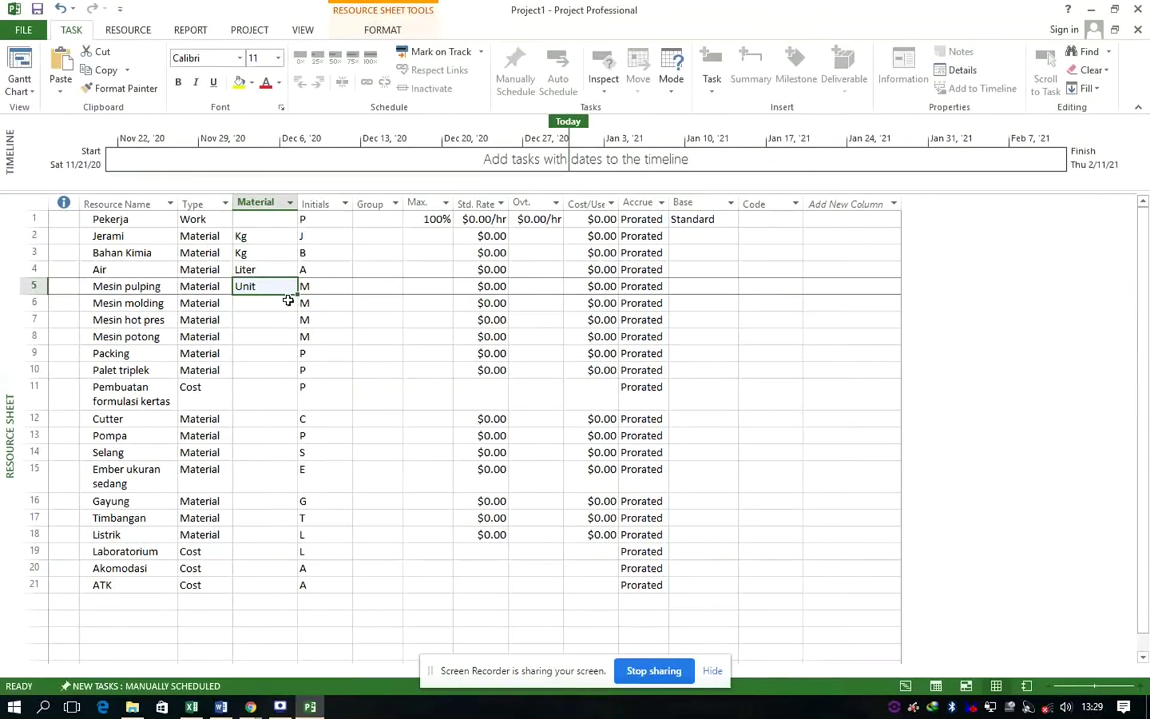
pyautogui.moveTo(299, 299); pyautogui.dragTo(287, 346)
# Step: Enter the material label Unit for Packing and Palet triplek
pyautogui.click(271, 358)
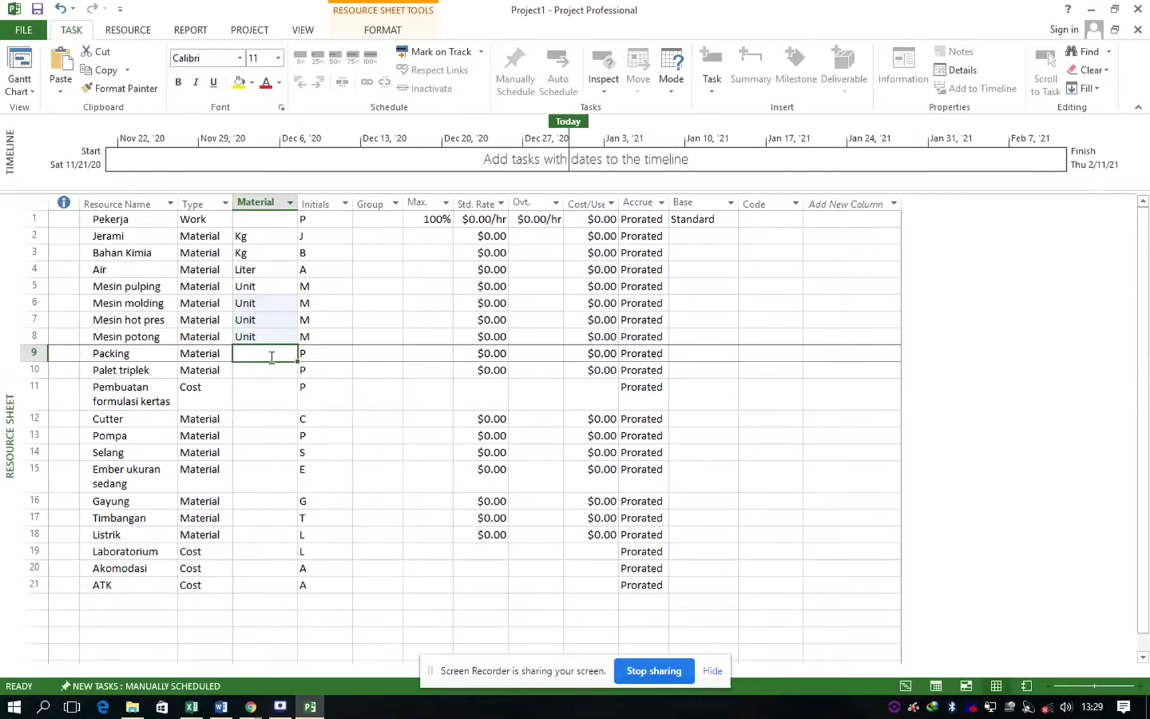
pyautogui.click(278, 341)
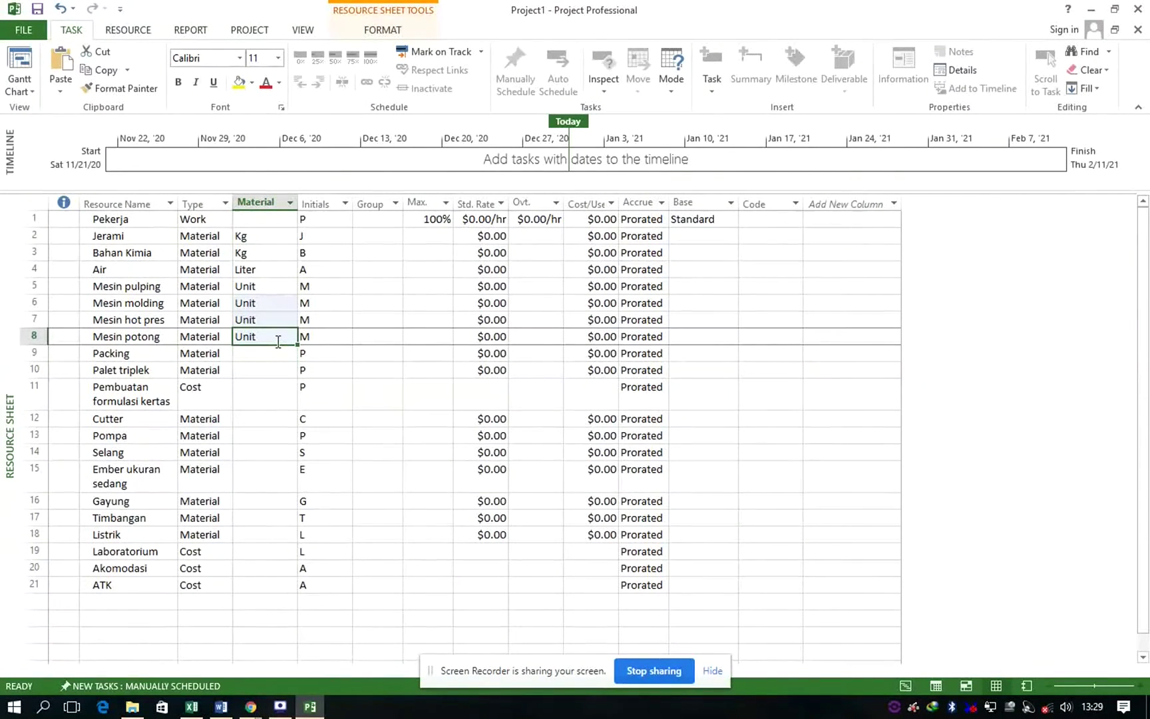
pyautogui.click(274, 350)
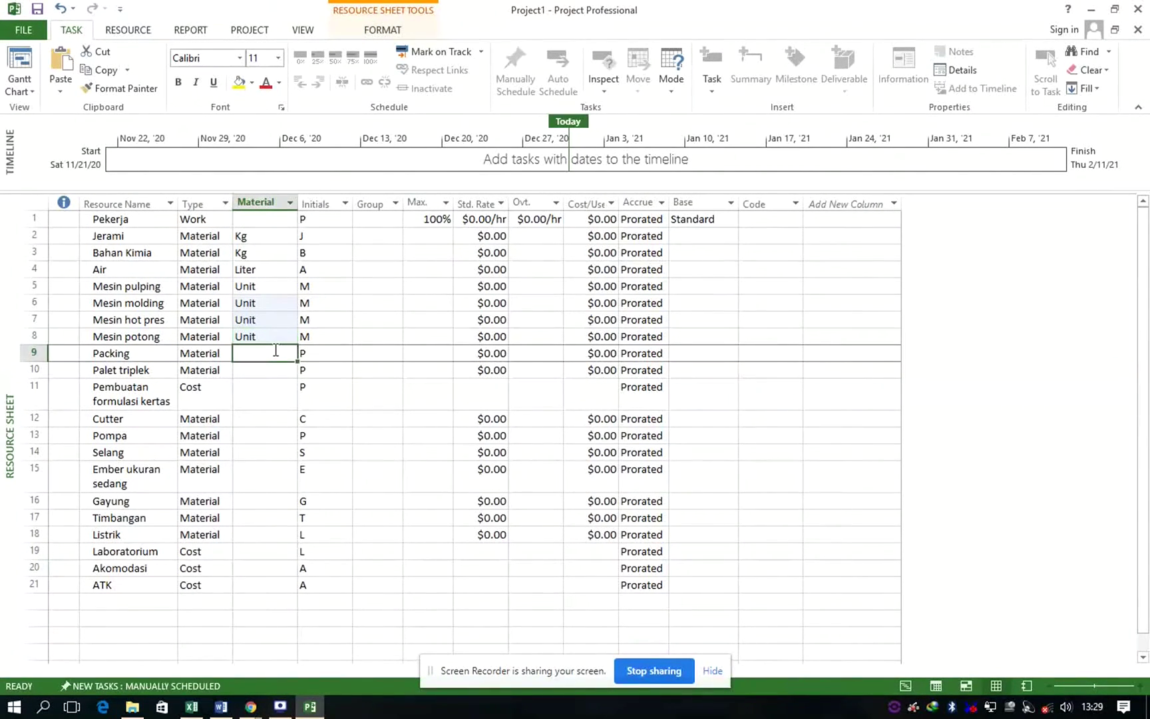
pyautogui.write('Unit')
pyautogui.press('Return')
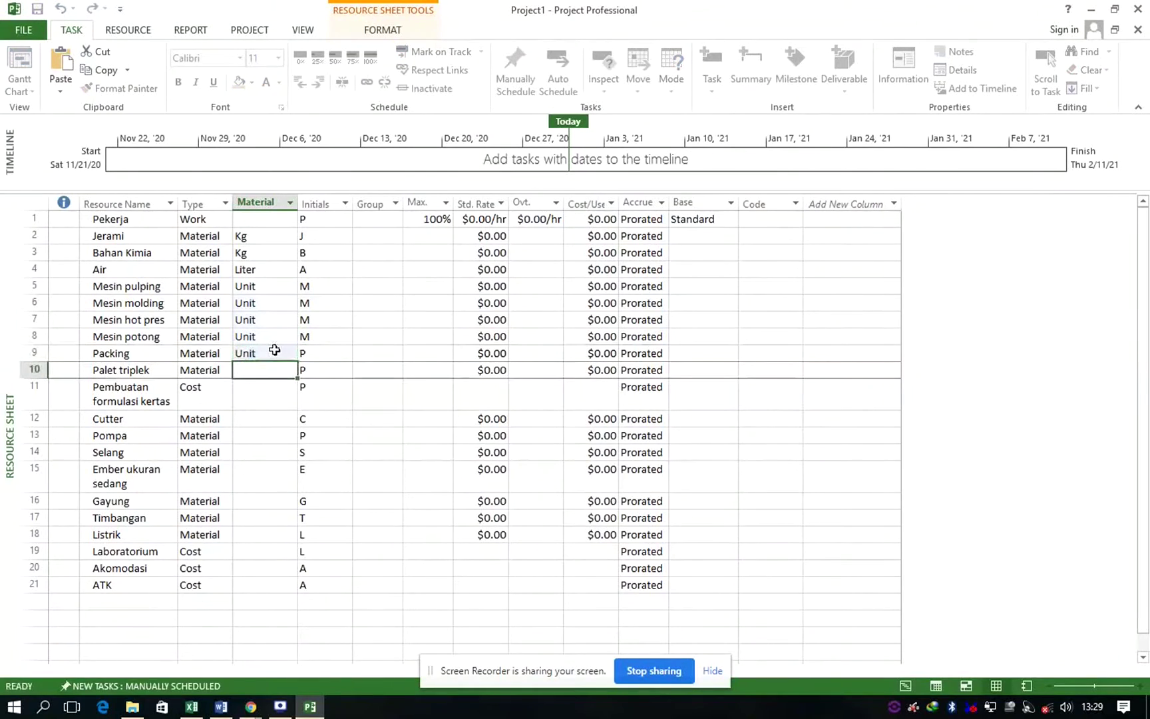
pyautogui.write('Unit')
pyautogui.press('Return')
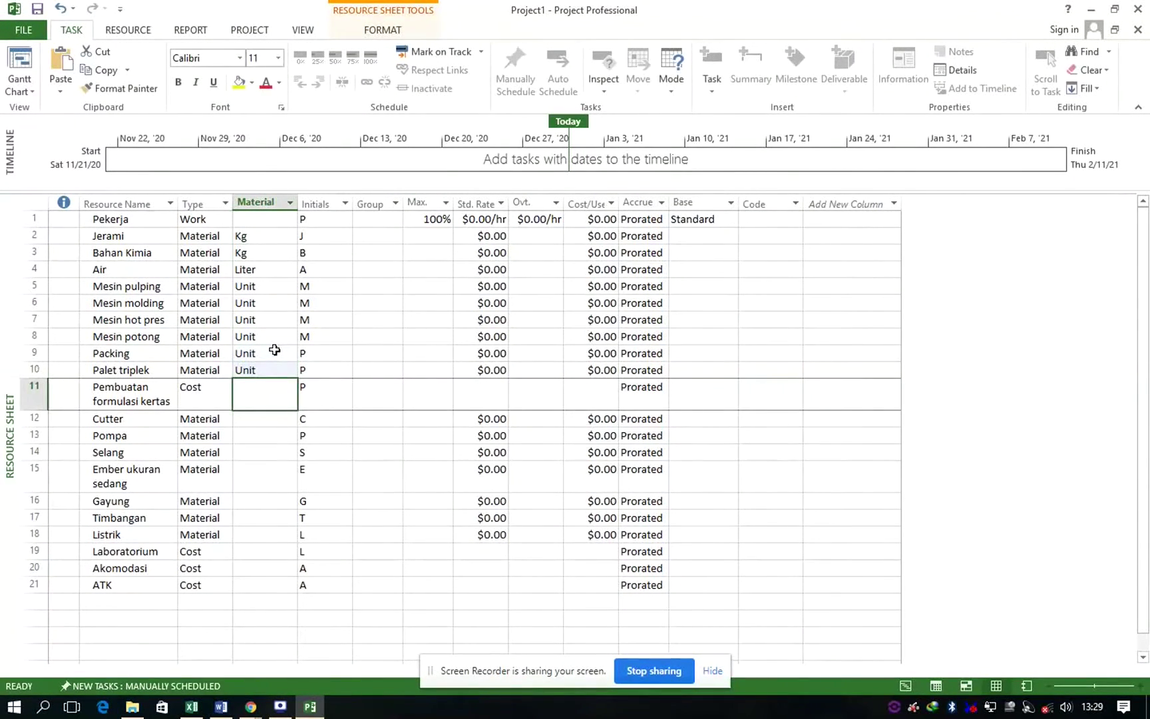
# Step: Leave the label of Pembuatan formulasi kertas blank and enter Unit for Cutter and Pompa
pyautogui.press('Return')
pyautogui.write('Unit')
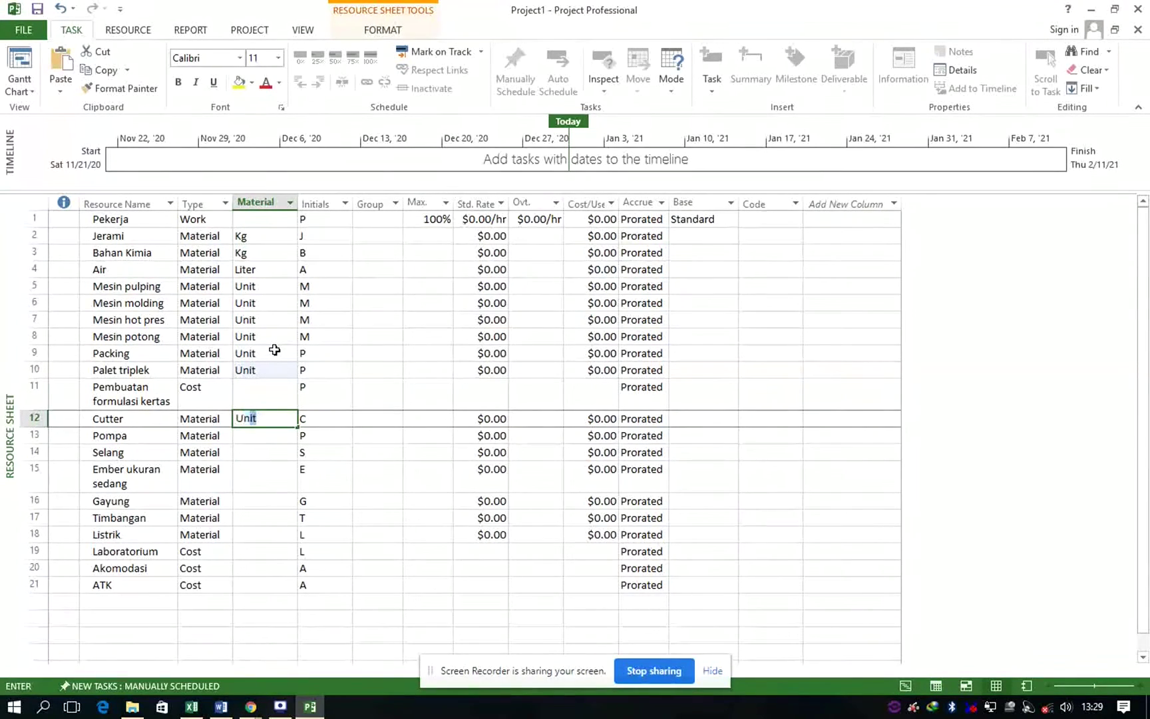
pyautogui.press('Return')
pyautogui.press('Return')
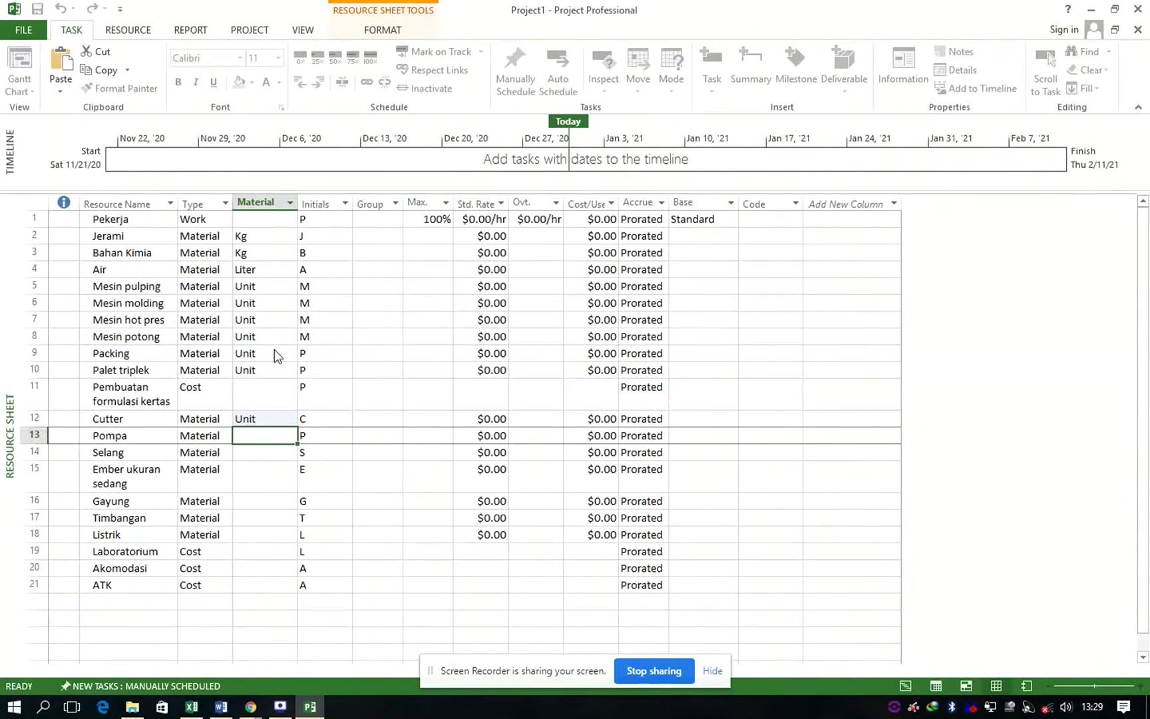
pyautogui.write('Unit')
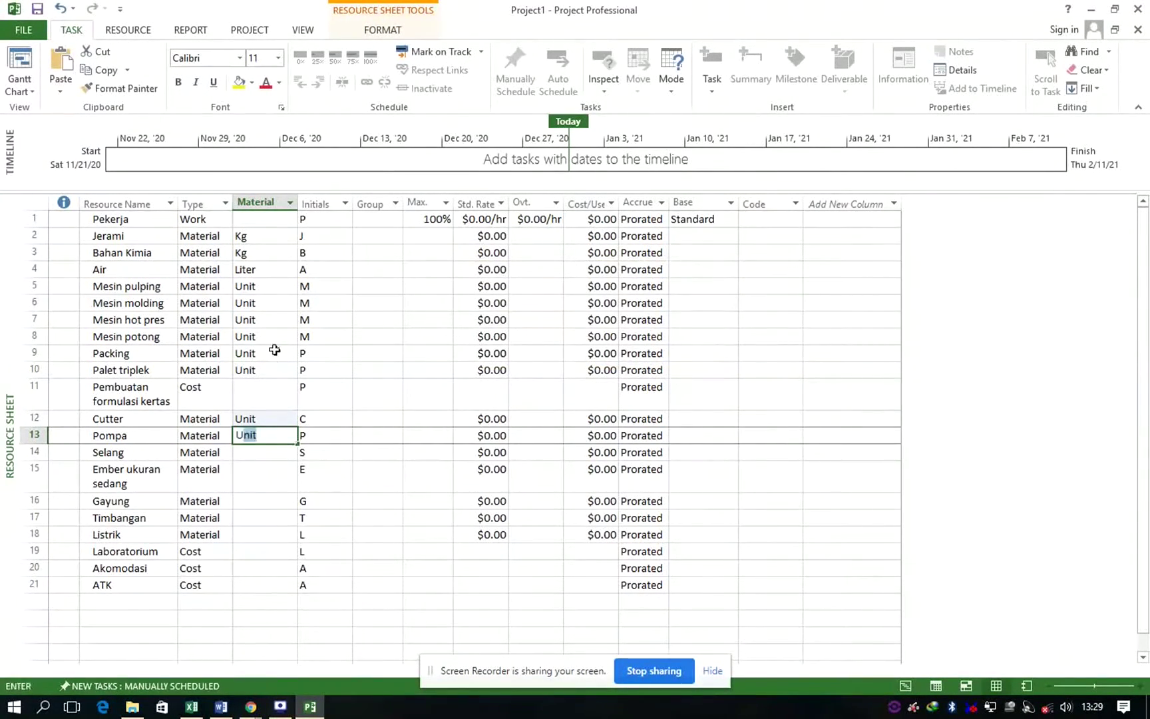
pyautogui.press('Return')
# Step: Enter the material labels Meter for Selang and Unit for Ember ukuran sedang
pyautogui.write('Meter')
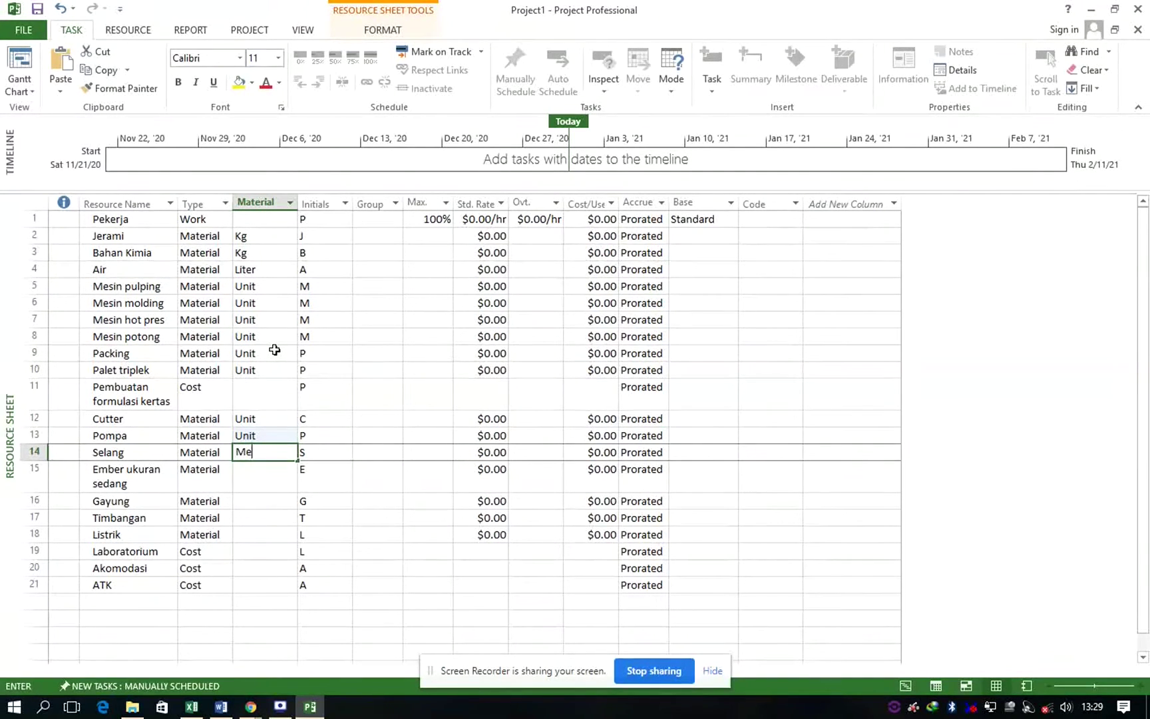
pyautogui.press('Return')
pyautogui.write('Unit')
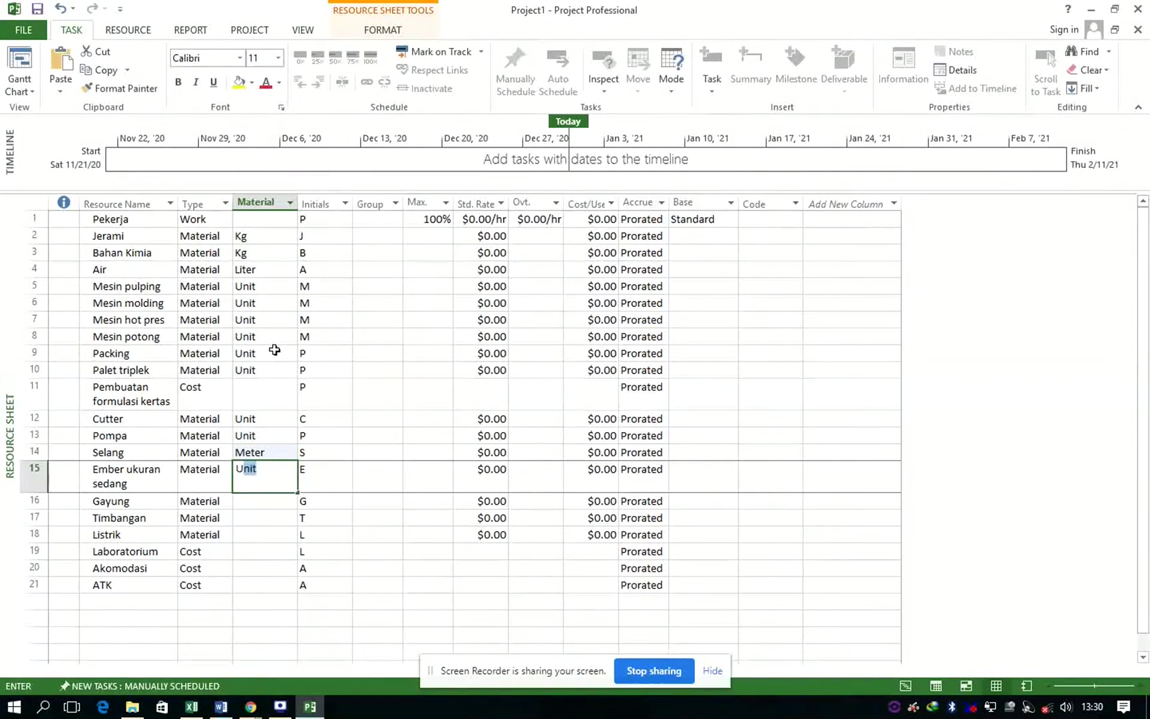
pyautogui.press('Return')
# Step: Enter the material label Unit for Gayung and Timbangan
pyautogui.write('unit')
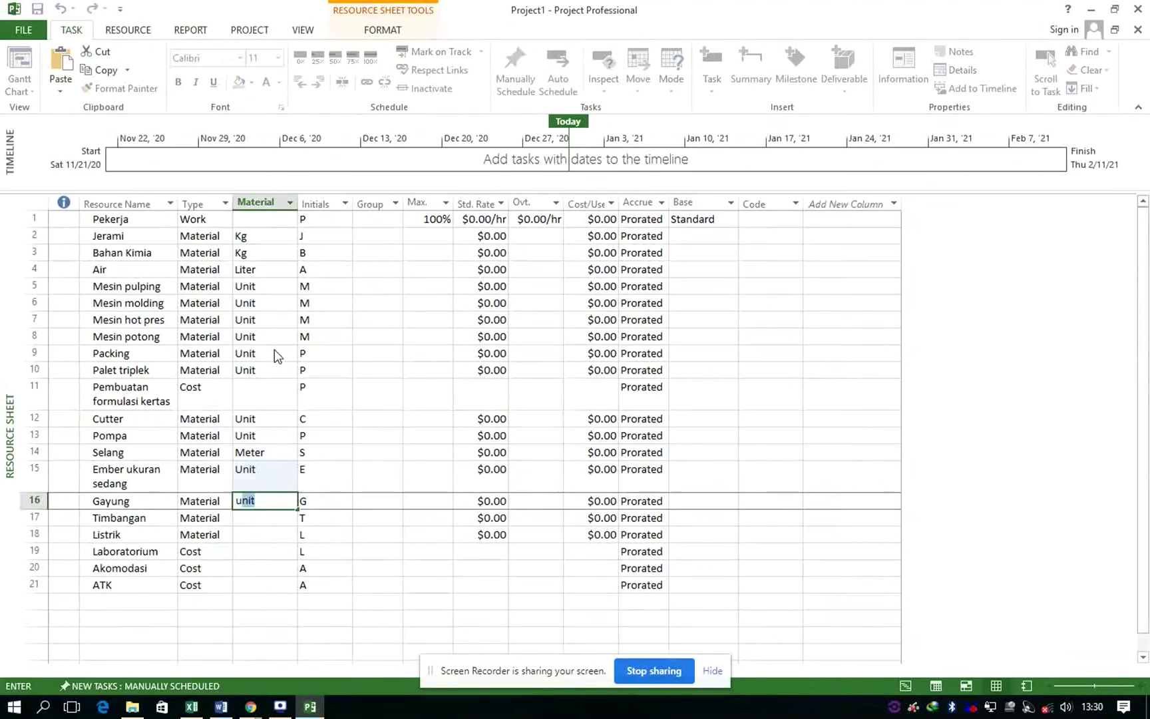
pyautogui.press('Return')
pyautogui.press('Up')
pyautogui.write('Un')
pyautogui.press('Return')
pyautogui.write('U')
pyautogui.press('Return')
# Step: Enter the material label Kwh for Listrik
pyautogui.write('K')
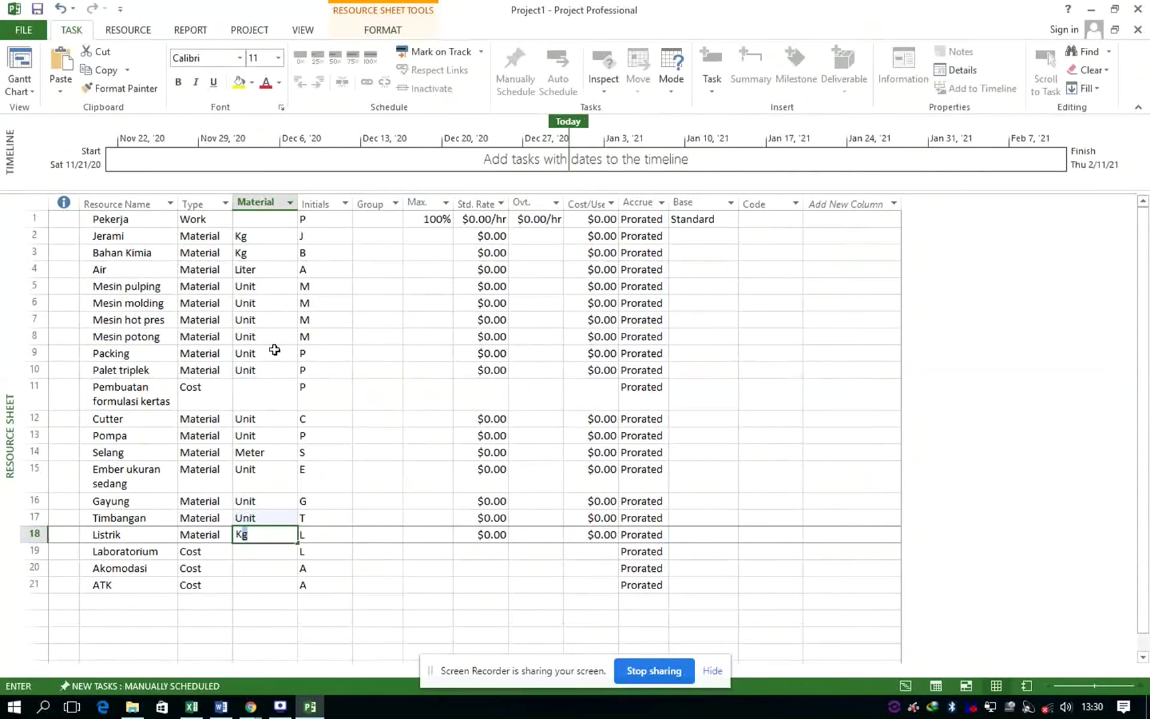
pyautogui.write('wh')
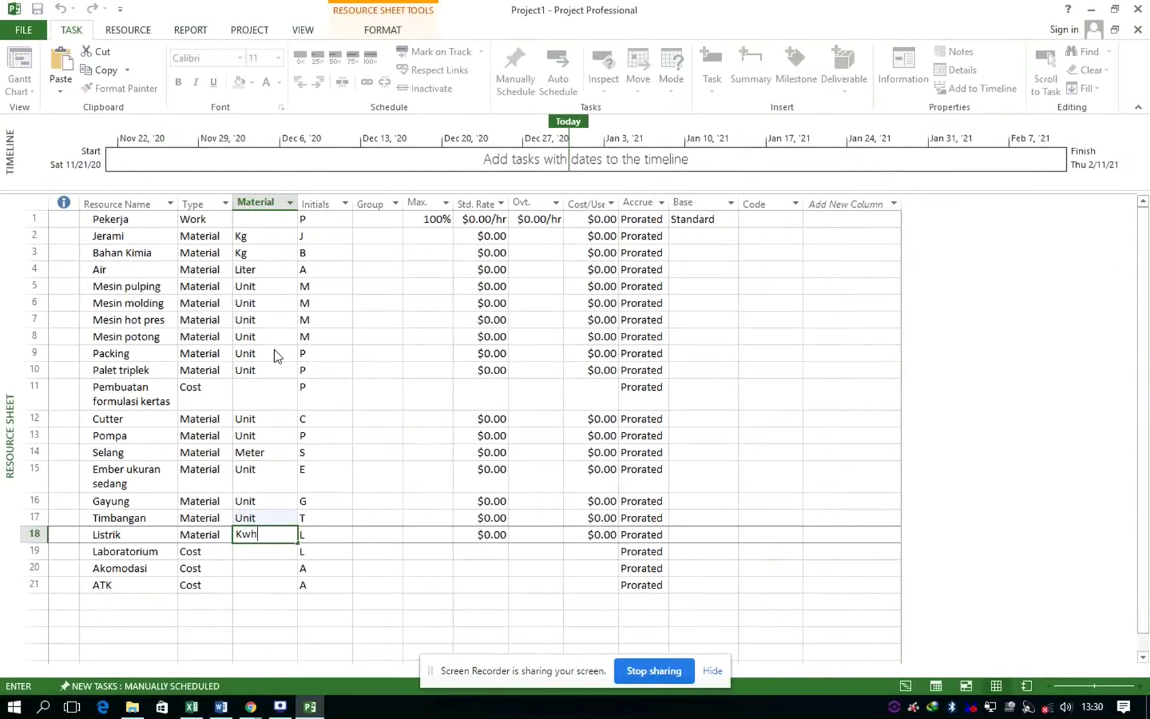
pyautogui.press('Return')
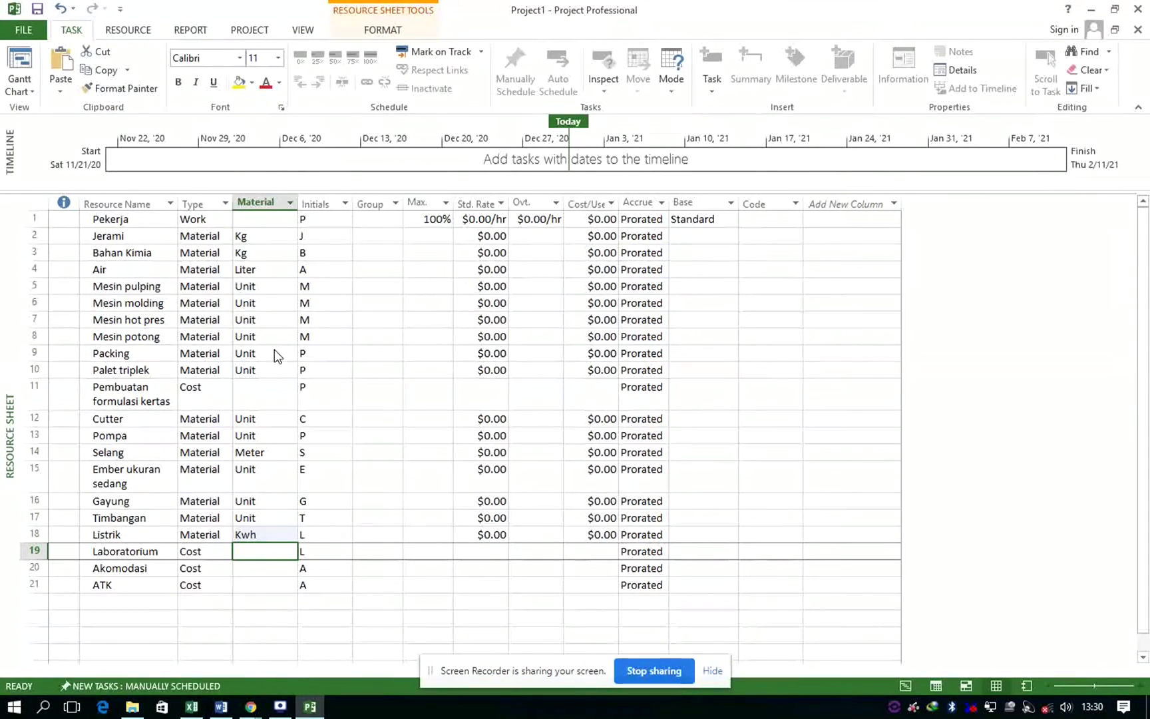
# Step: Change the initials of Akomodasi to AK and of ATK to AT
pyautogui.click(319, 567)
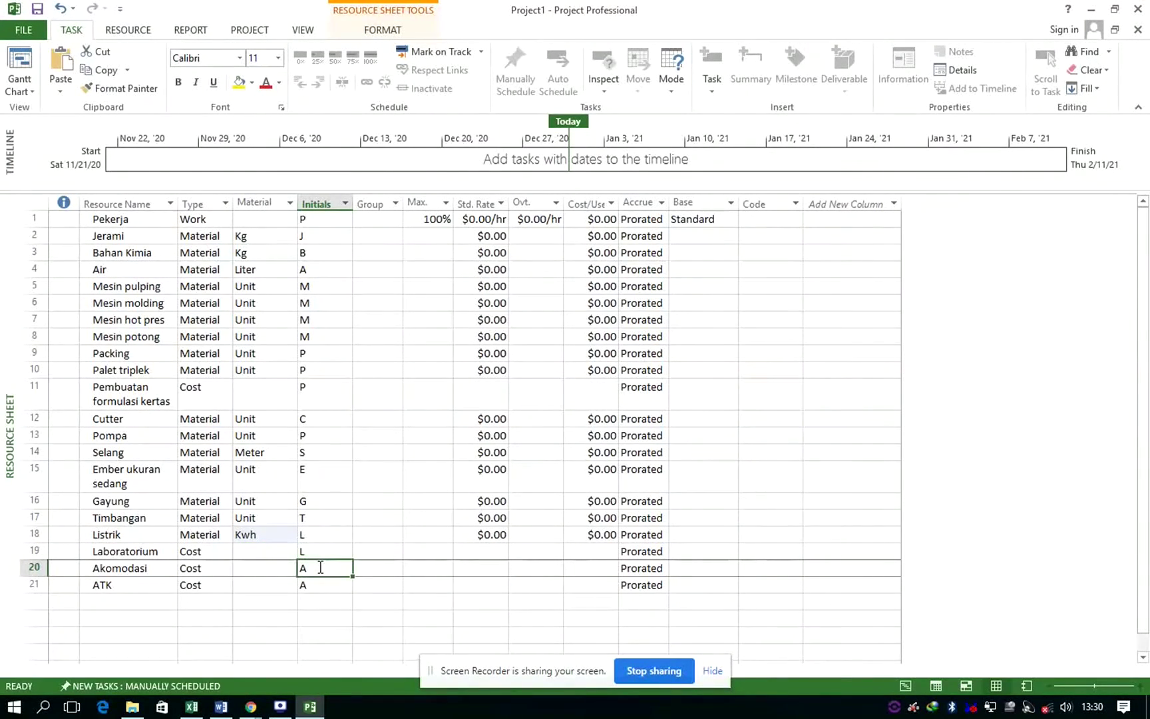
pyautogui.write('K')
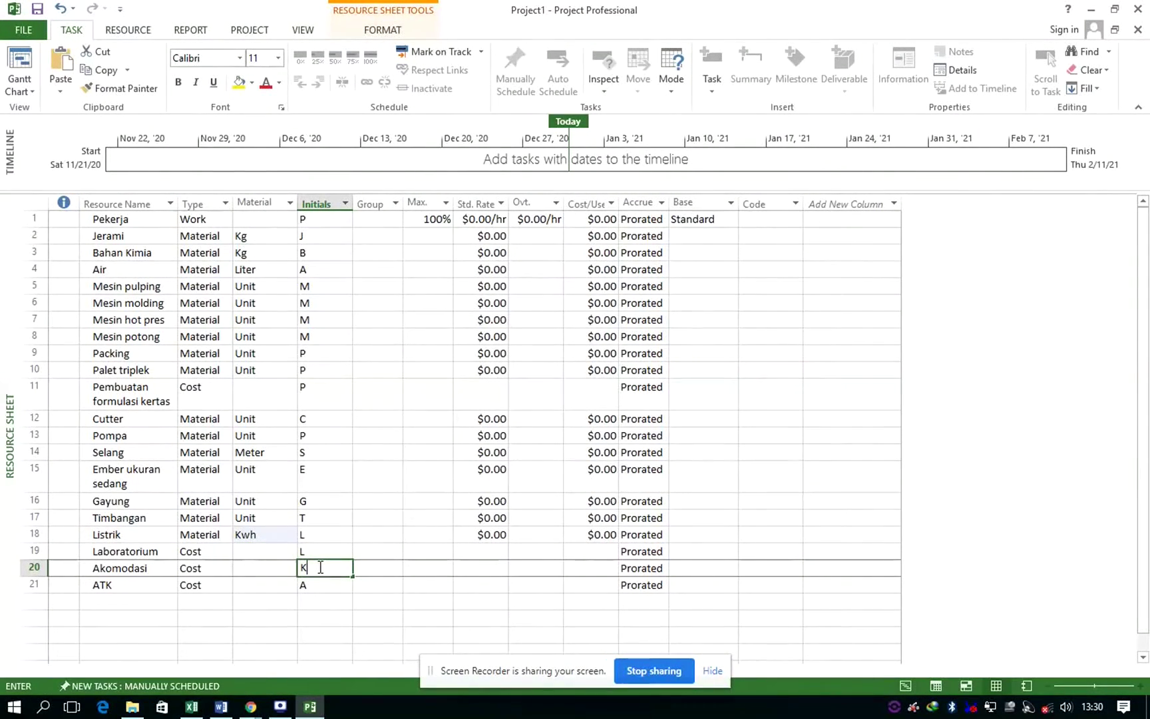
pyautogui.write('AK')
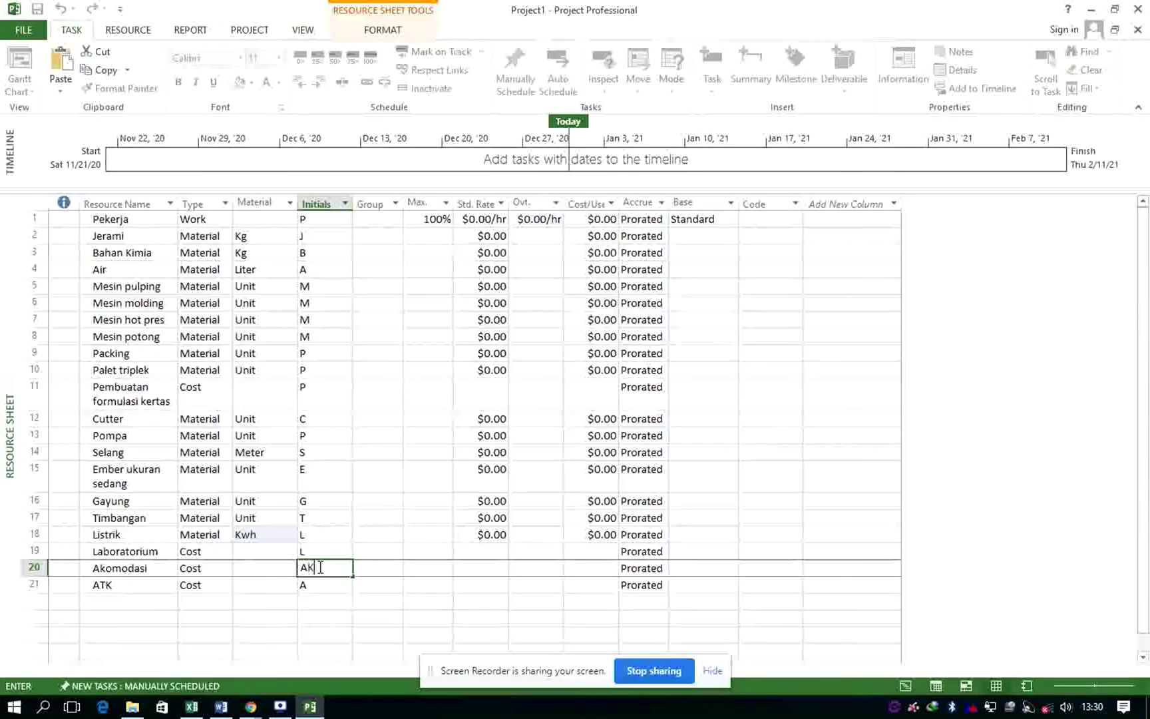
pyautogui.press('Return')
pyautogui.write('AT')
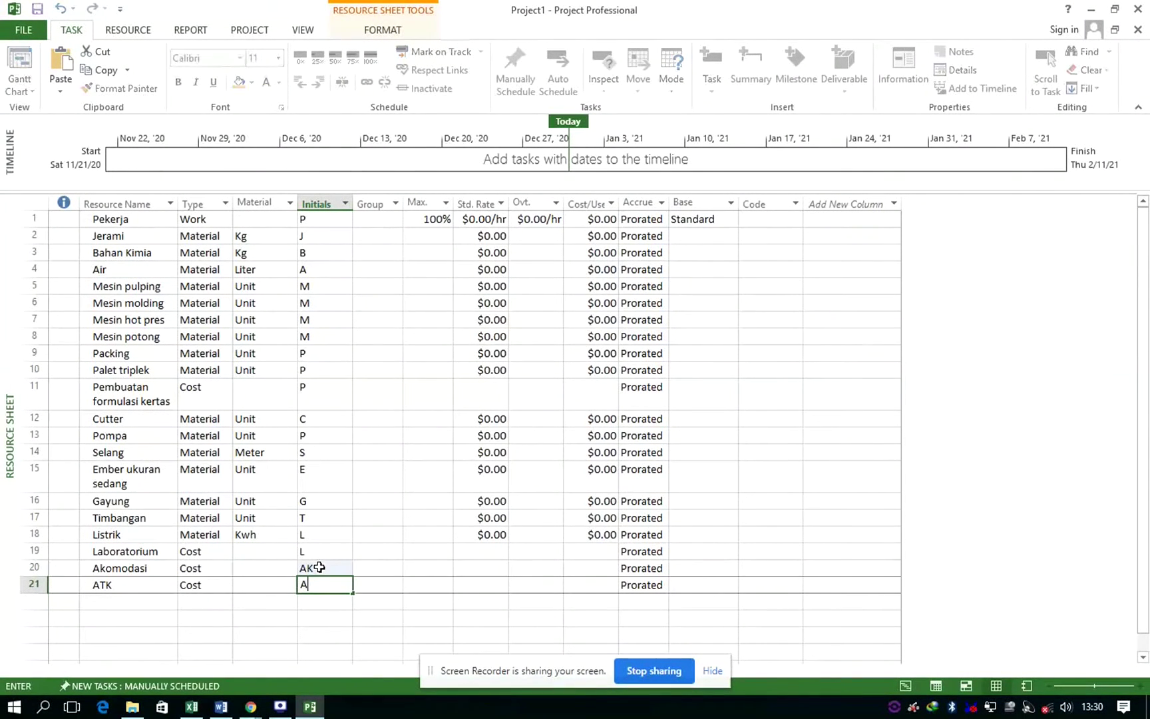
pyautogui.press('Return')
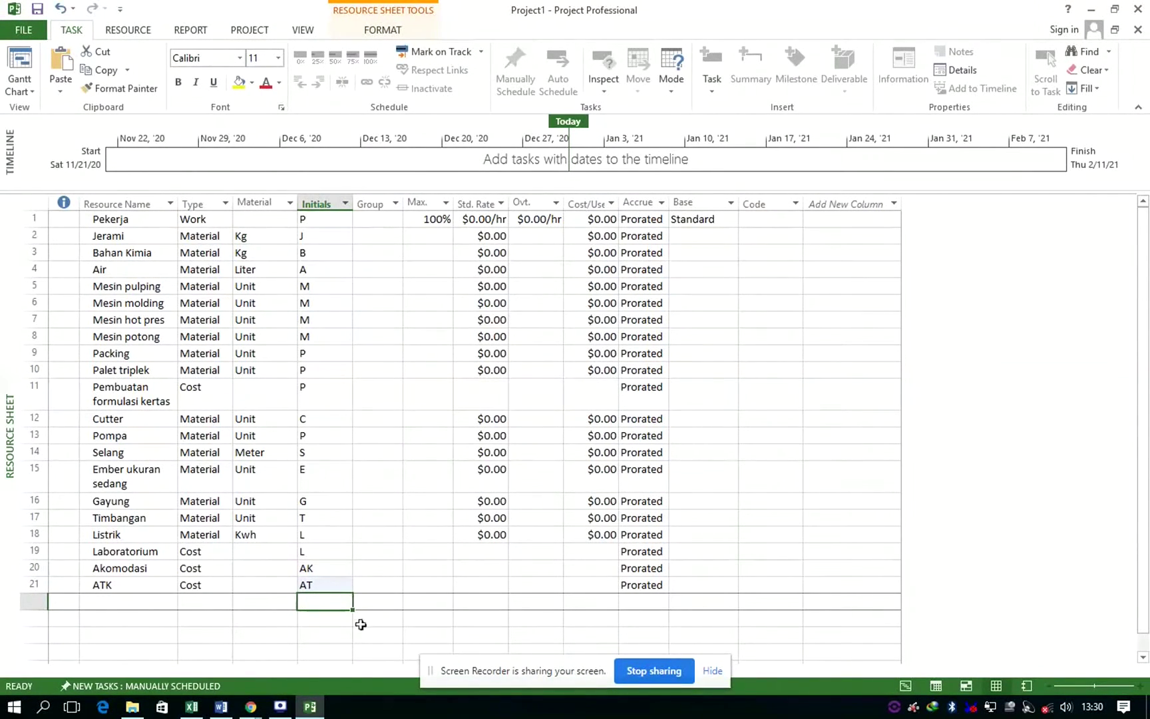
# Step: Switch to the Gantt Chart view and select the Resource Names cell of task 4, the first observation activity
pyautogui.click(20, 72)
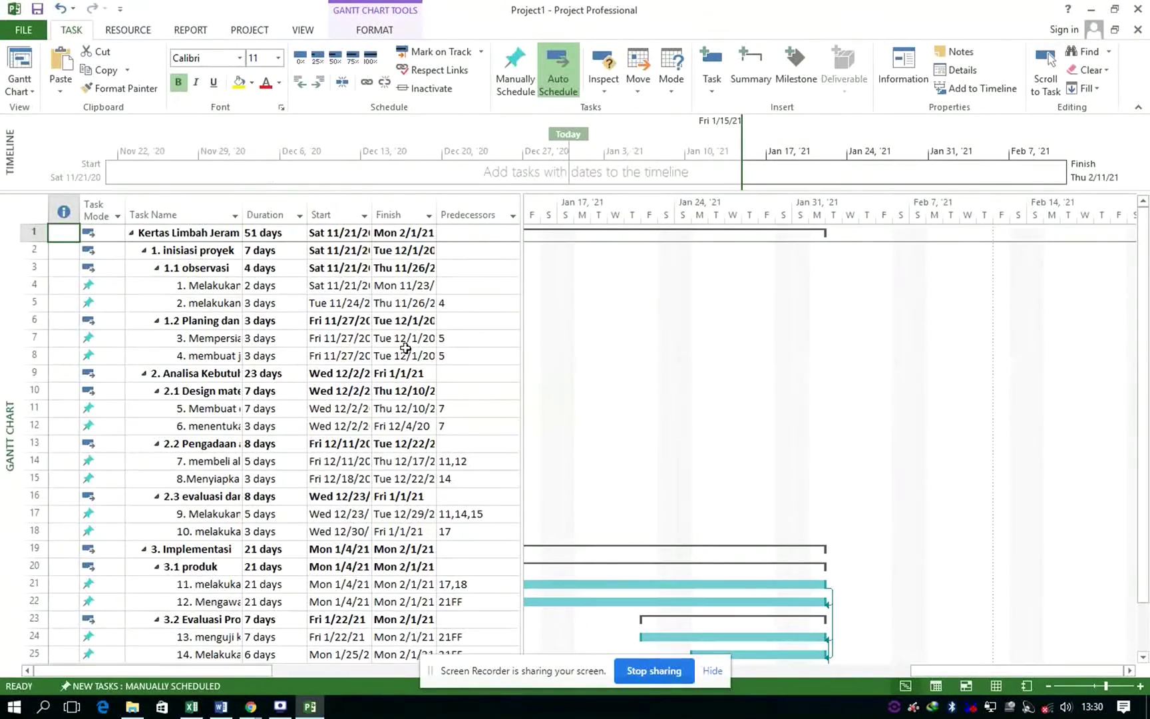
pyautogui.moveTo(245, 666); pyautogui.dragTo(395, 668)
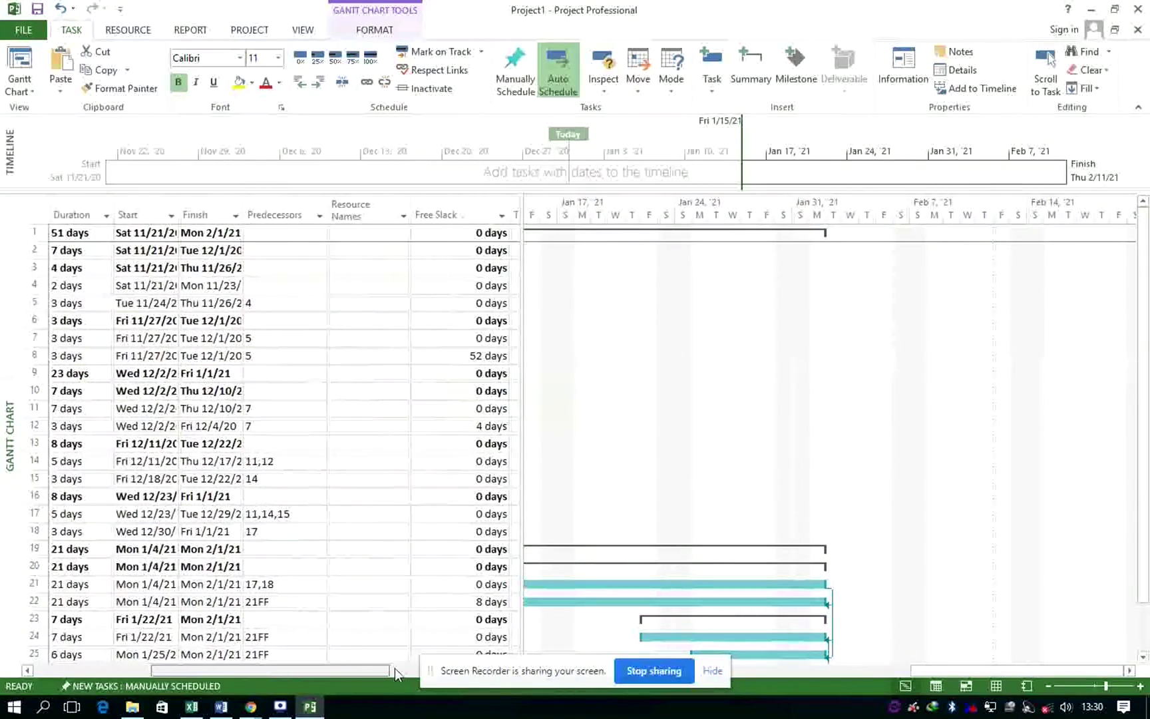
pyautogui.click(381, 285)
pyautogui.moveTo(349, 672)
pyautogui.mouseDown()
pyautogui.moveTo(286, 662)
pyautogui.moveTo(373, 665)
pyautogui.moveTo(336, 666)
pyautogui.mouseUp()
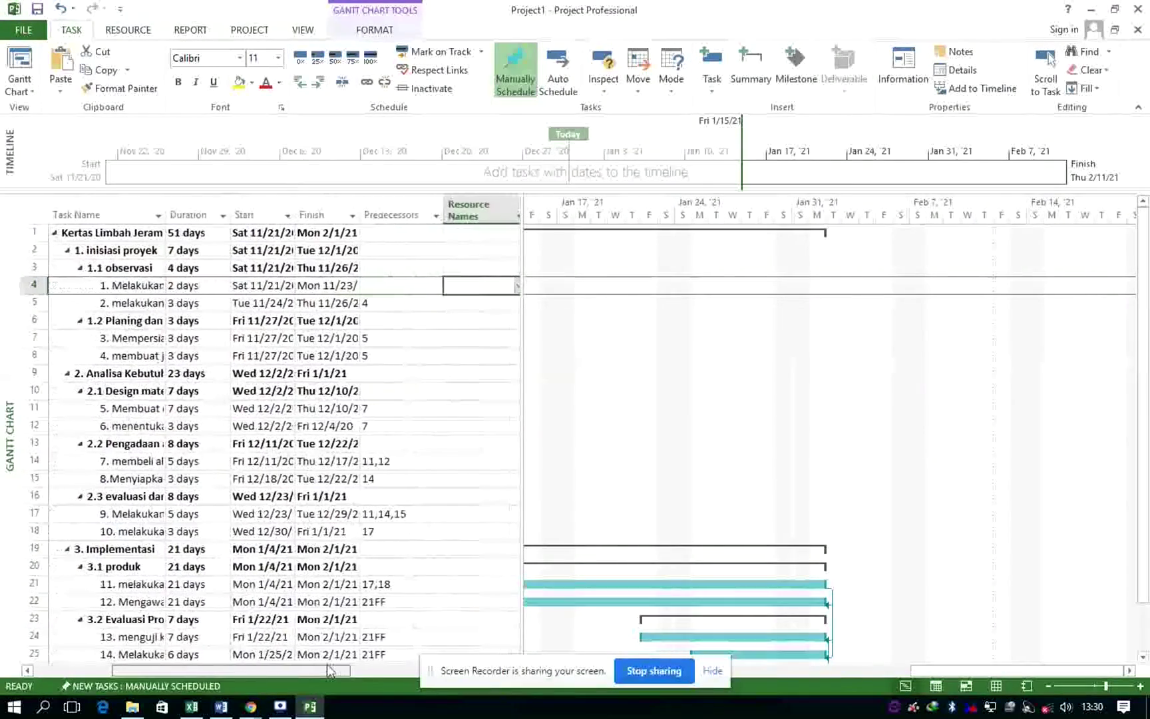
# Step: Switch to the Word plan and examine the Cost estimation table for the resources each activity requires
pyautogui.click(222, 707)
pyautogui.scroll(-10, 368, 547)
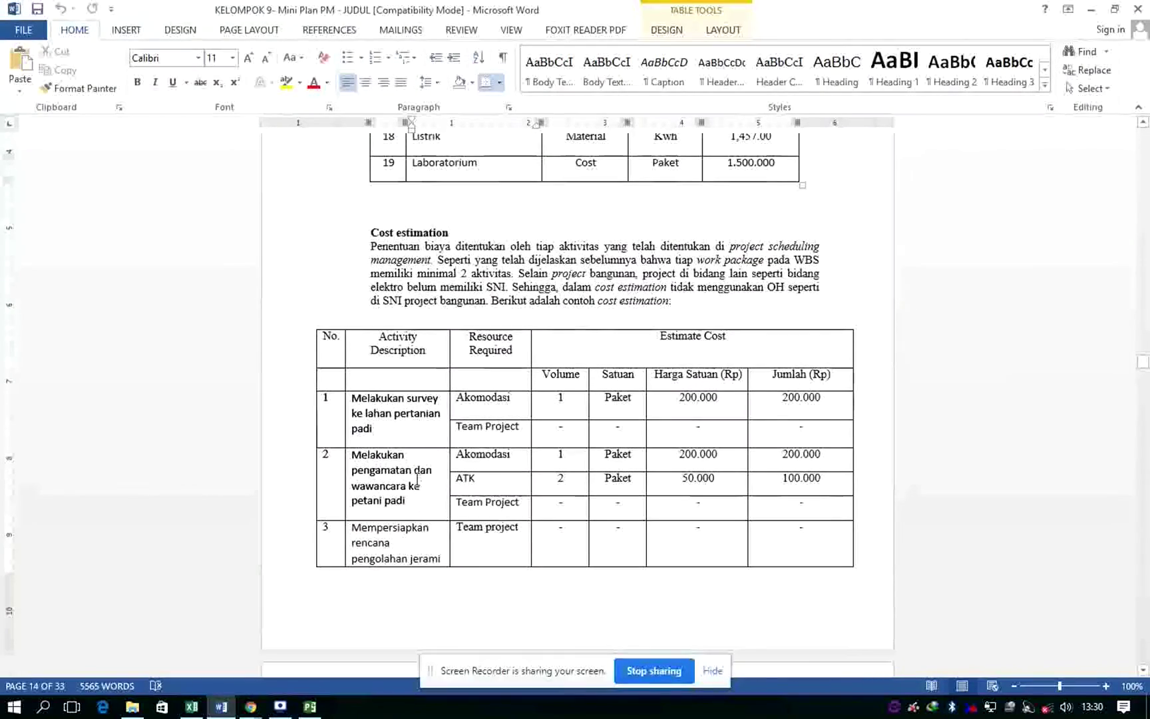
pyautogui.scroll(-5, 416, 512)
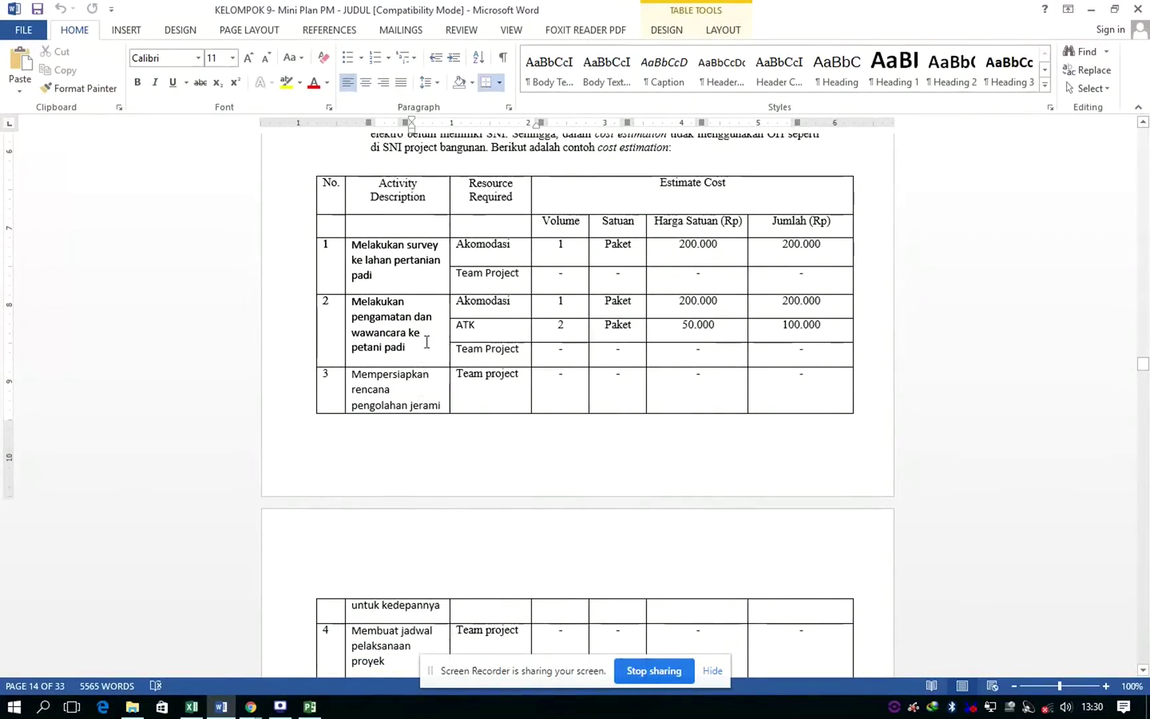
pyautogui.scroll(-3, 441, 342)
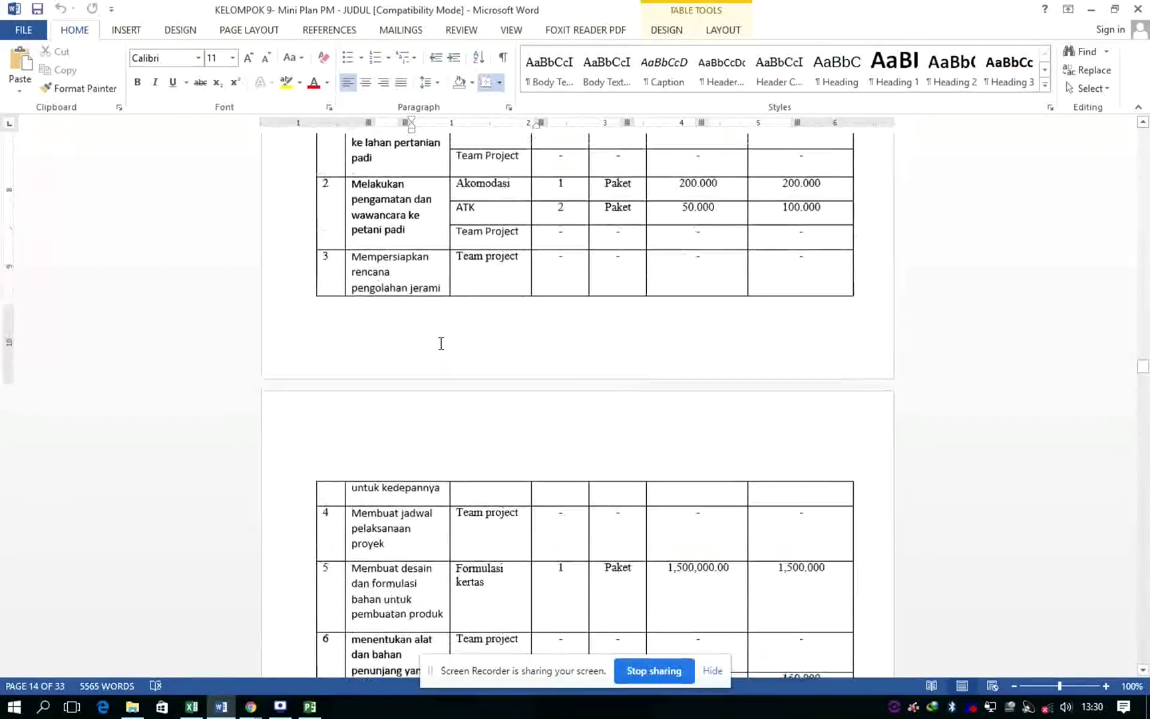
pyautogui.scroll(8, 440, 343)
pyautogui.scroll(-9, 441, 343)
pyautogui.scroll(4, 441, 344)
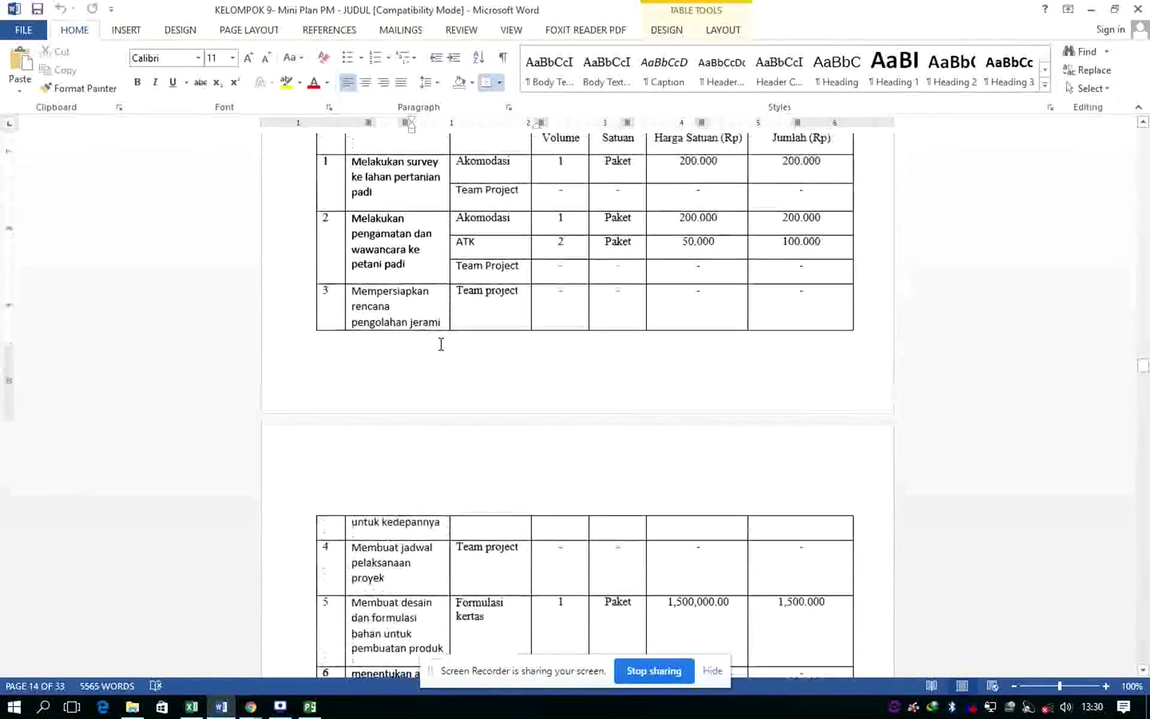
pyautogui.scroll(-8, 440, 344)
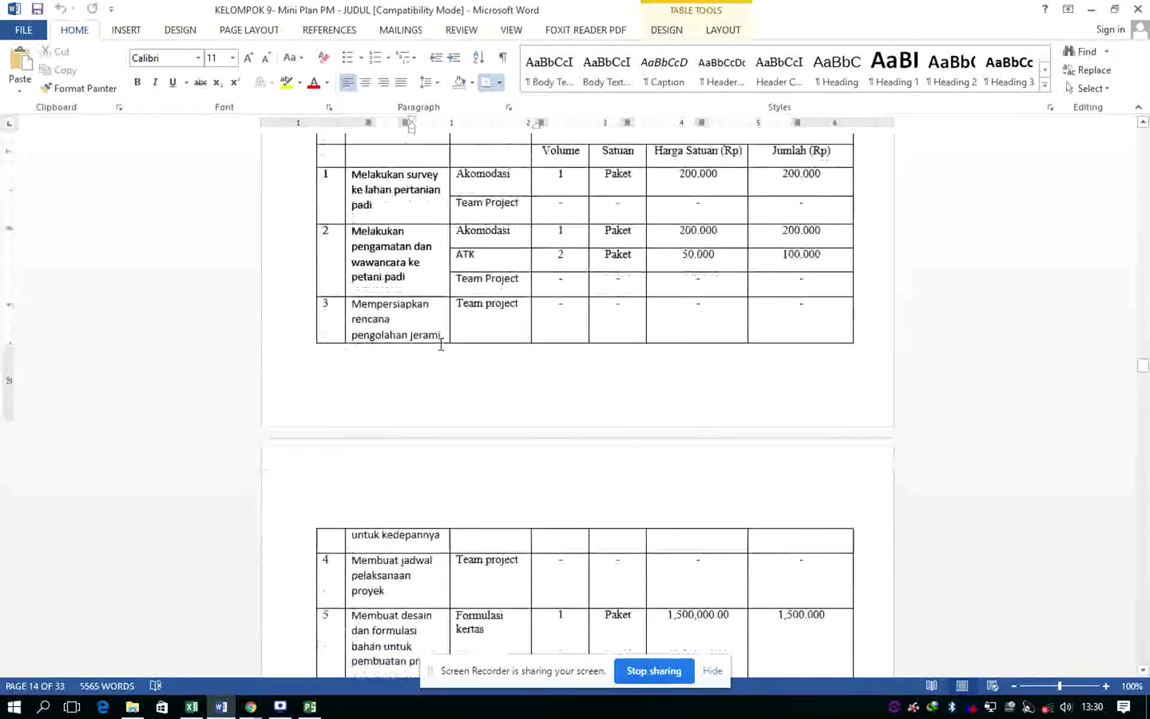
pyautogui.scroll(2, 439, 346)
pyautogui.scroll(8, 440, 346)
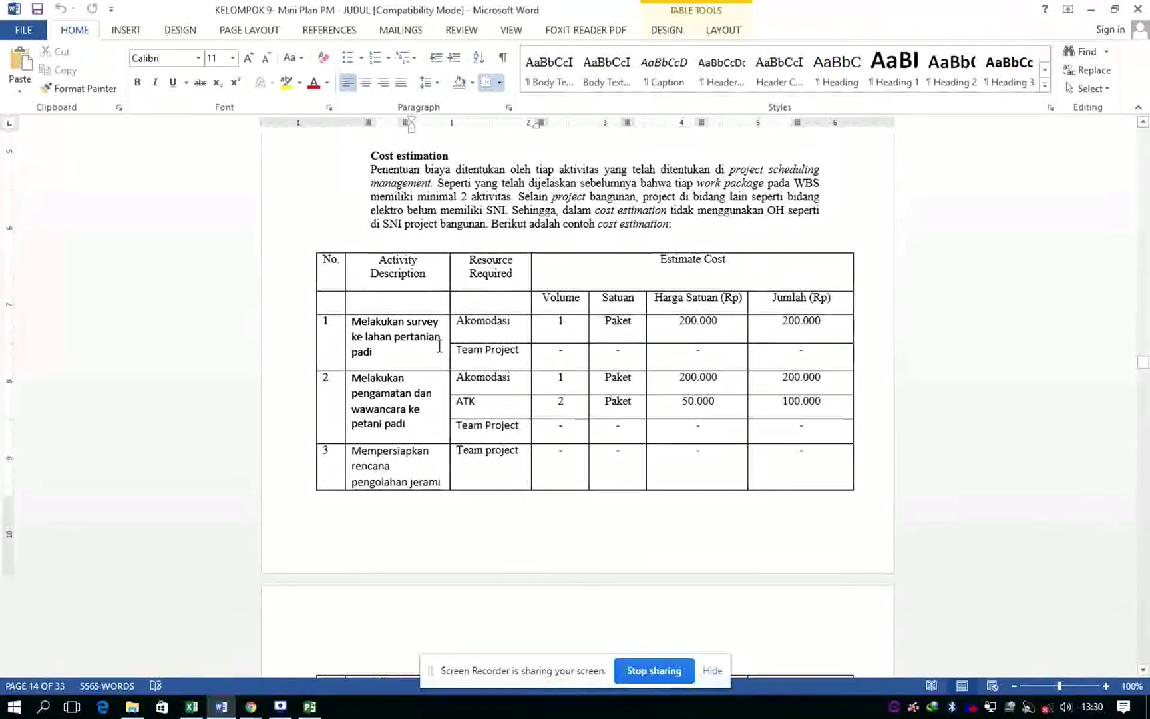
# Step: Switch back to Microsoft Project and assign the Akomodasi resource to task 4, the first observation activity
pyautogui.click(310, 705)
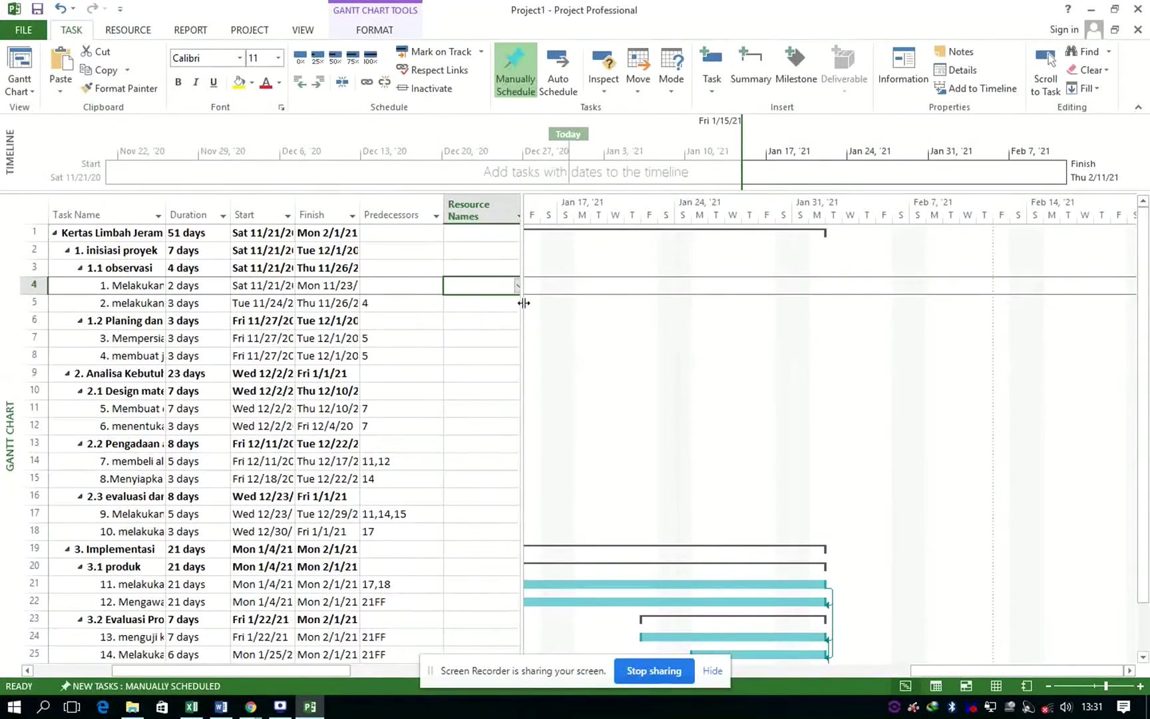
pyautogui.click(516, 283)
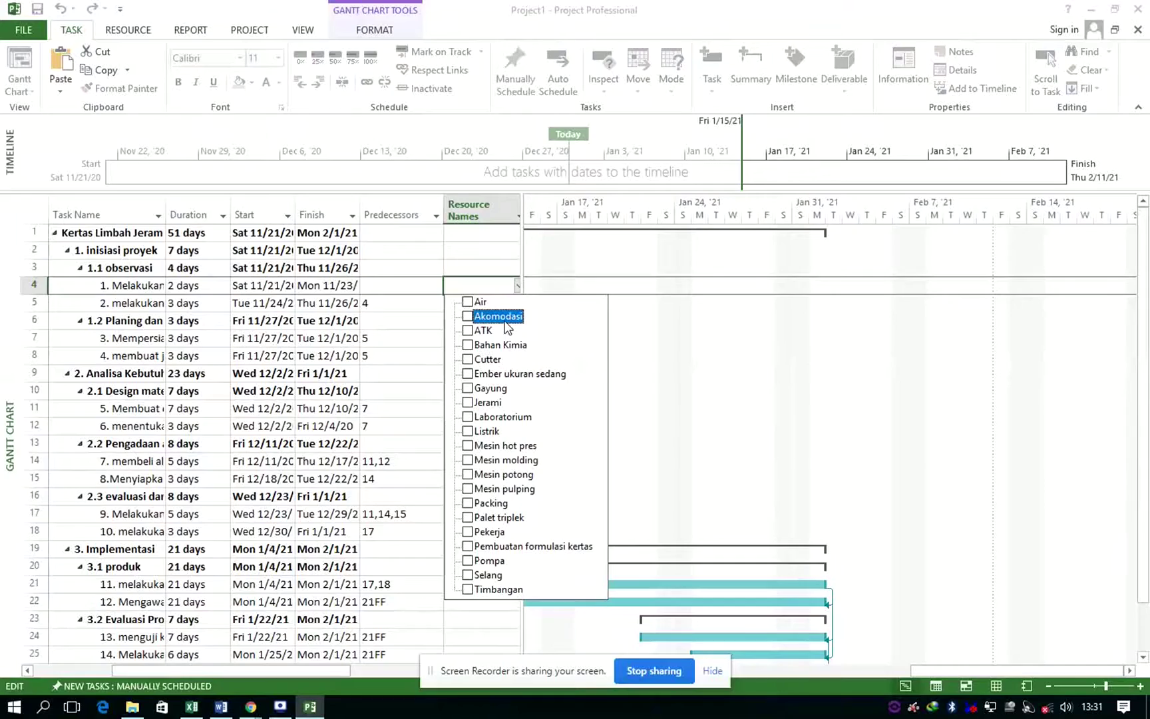
pyautogui.click(459, 314)
pyautogui.press('Return')
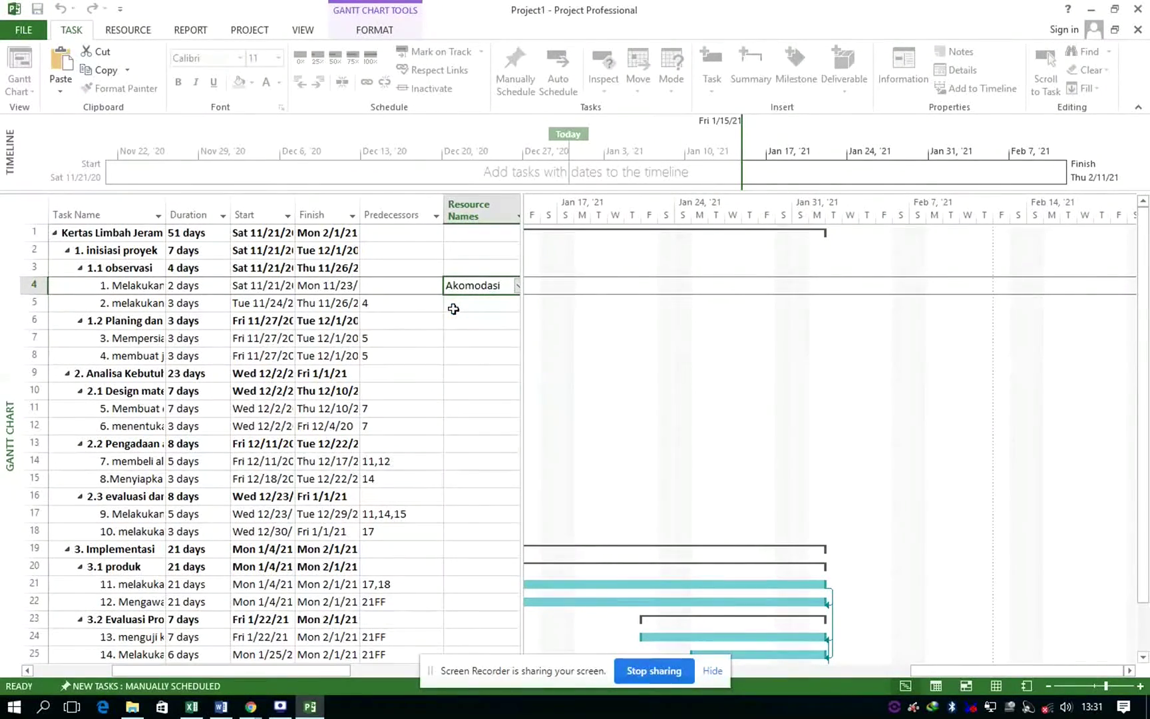
# Step: Assign the resources Akomodasi and ATK to task 5, the second observation activity
pyautogui.click(453, 309)
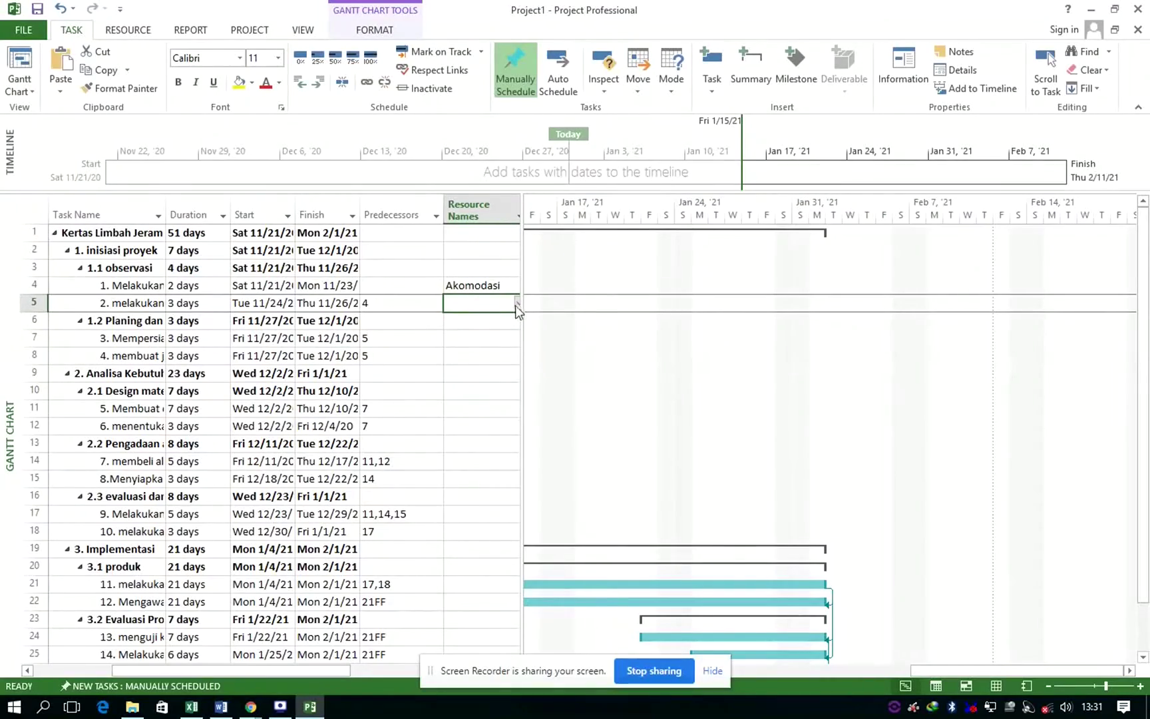
pyautogui.click(516, 304)
pyautogui.click(491, 335)
pyautogui.click(486, 349)
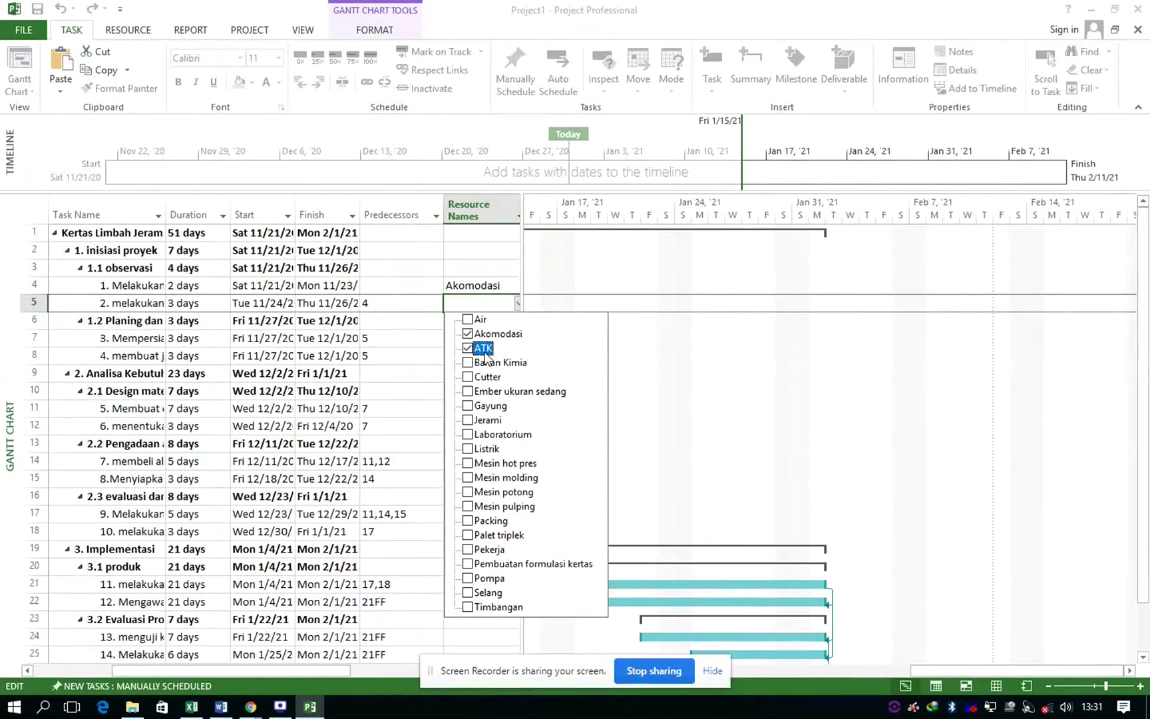
pyautogui.press('Return')
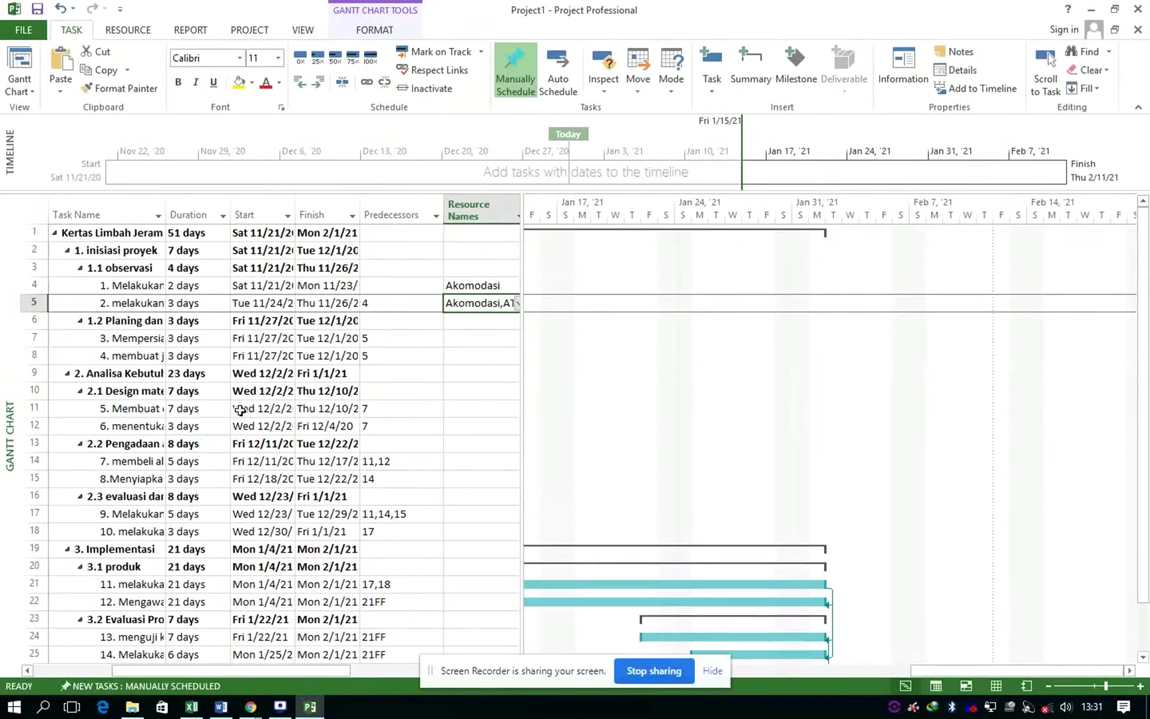
# Step: Assign the resource Pembuatan formulasi kertas to task 11 under 2.1 Design
pyautogui.click(452, 411)
pyautogui.click(515, 410)
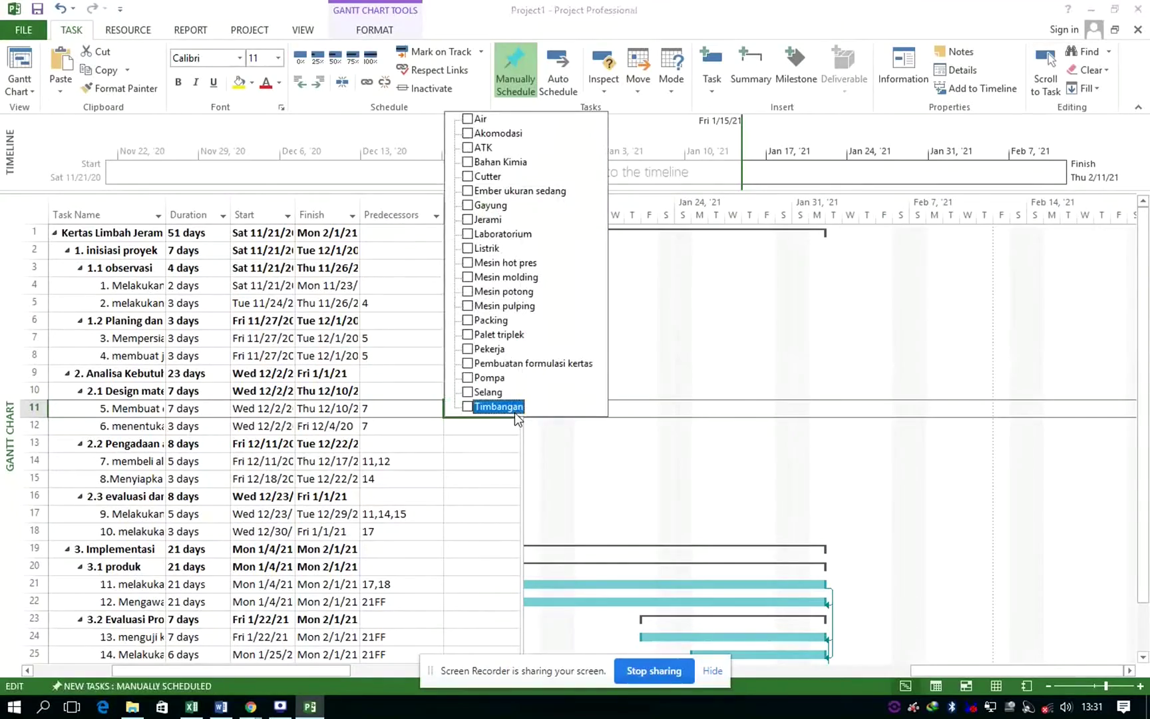
pyautogui.click(523, 364)
pyautogui.press('Return')
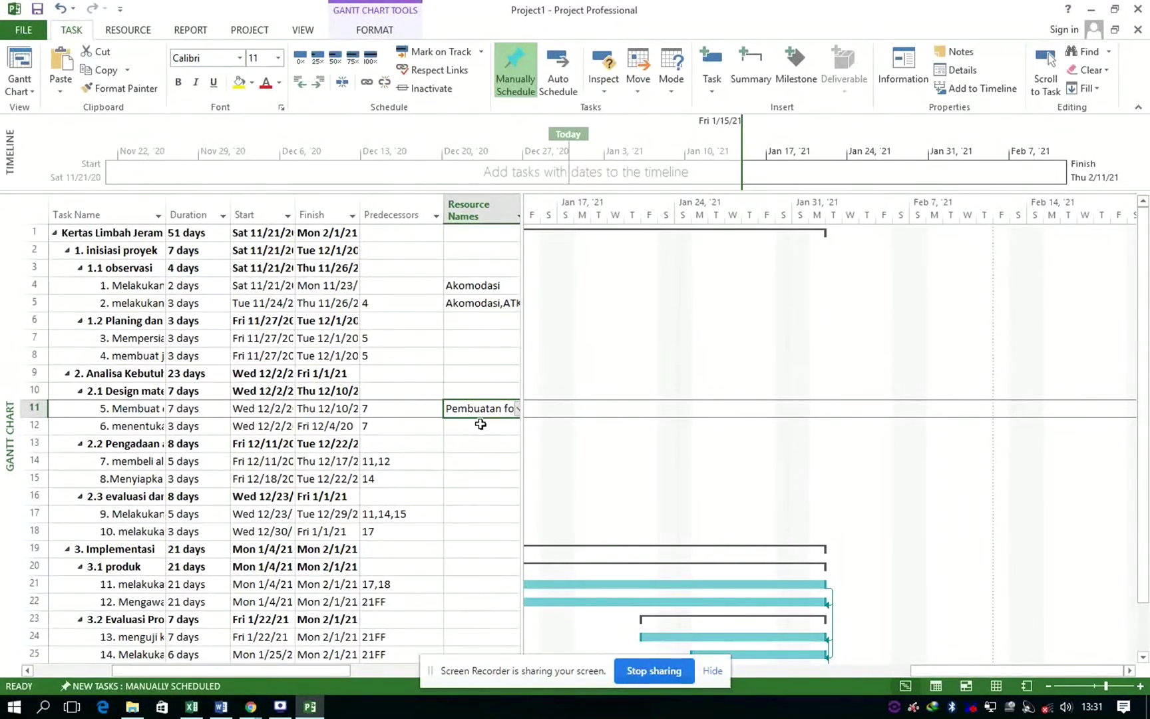
# Step: Assign the resource Akomodasi to task 12 under 2.1 Design
pyautogui.click(481, 424)
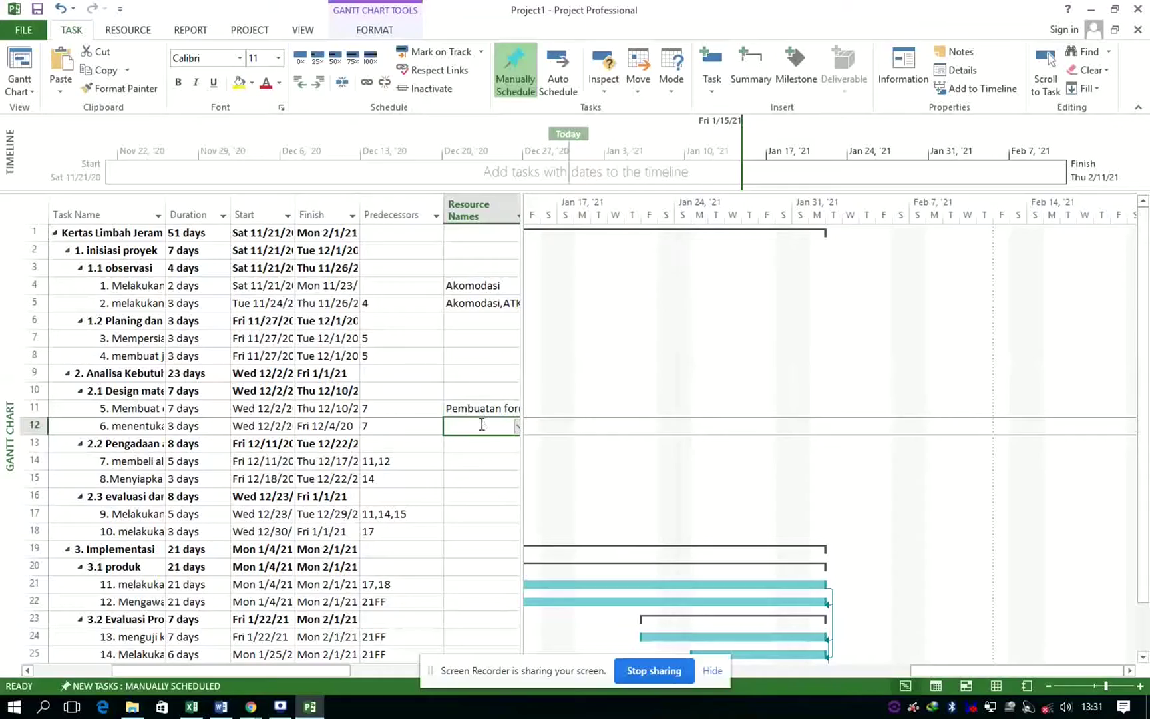
pyautogui.click(518, 425)
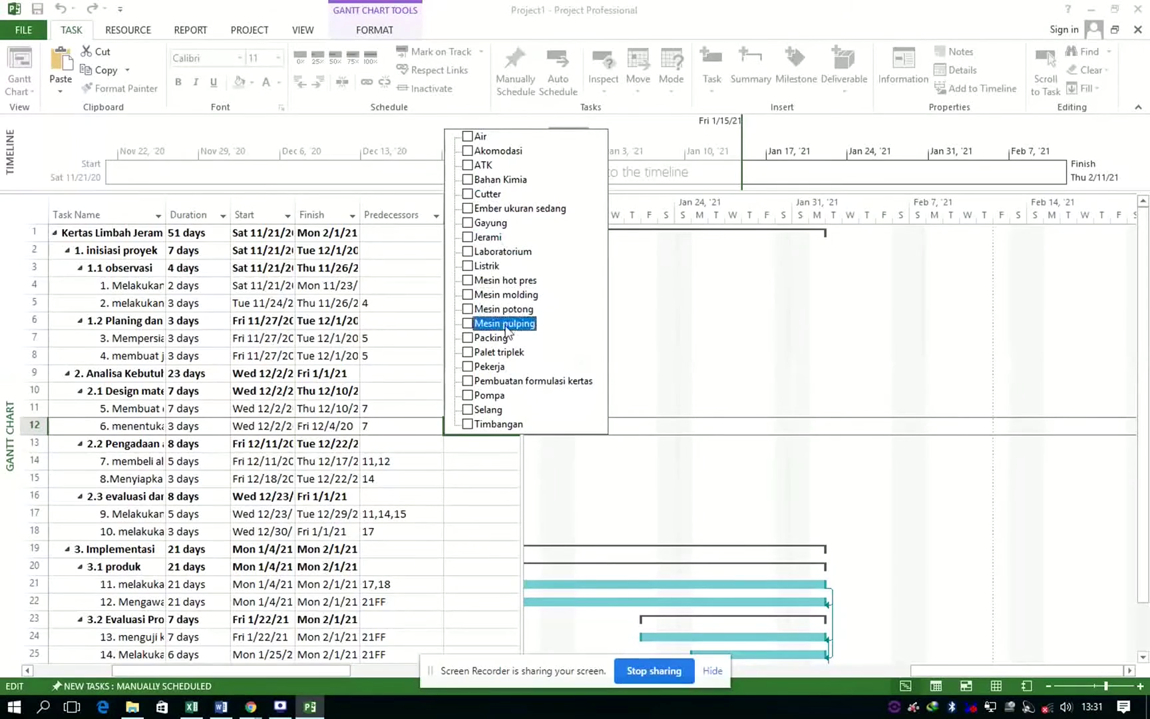
pyautogui.click(507, 158)
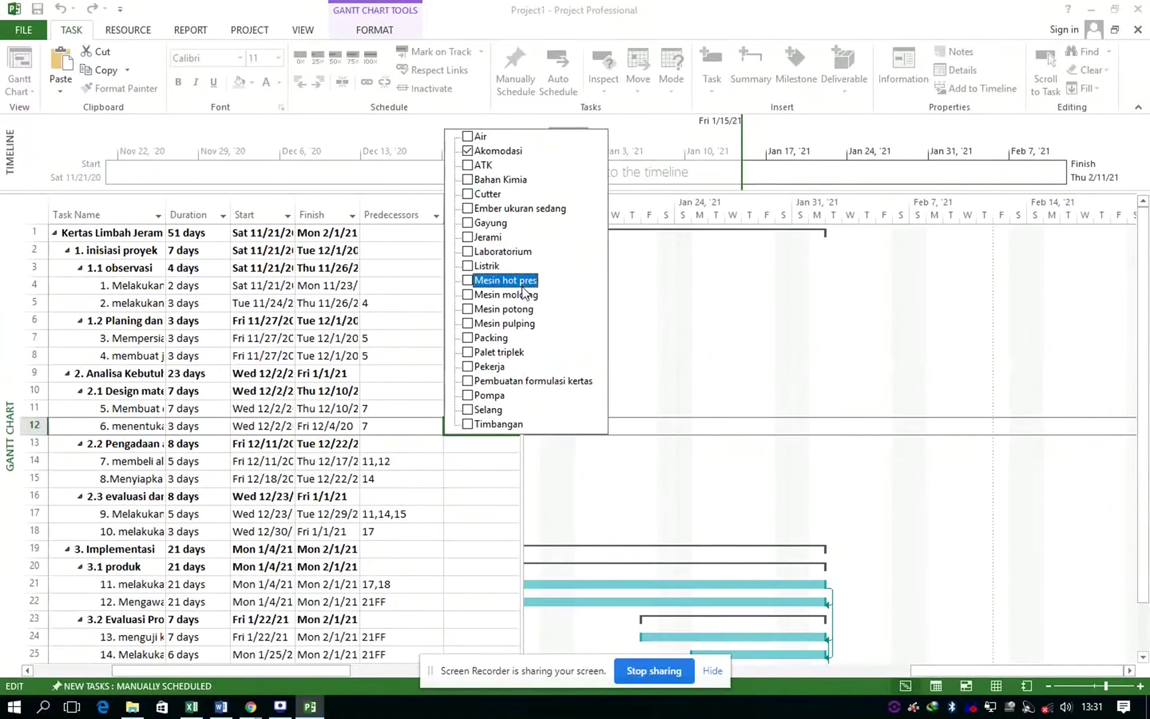
pyautogui.press('Return')
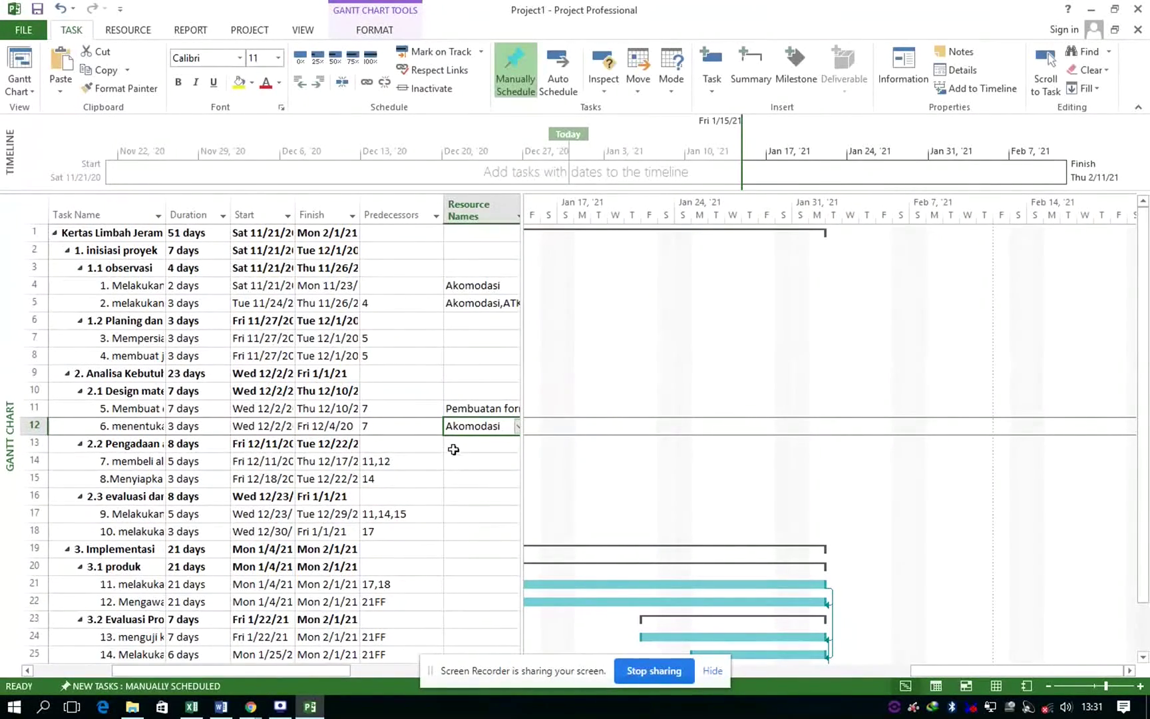
# Step: Assign Akomodasi, Cutter, Ember ukuran sedang, Gayung, all four Mesin resources, Packing, Palet triplek, Pompa, Selang and Timbangan to task 14
pyautogui.click(493, 466)
pyautogui.click(518, 462)
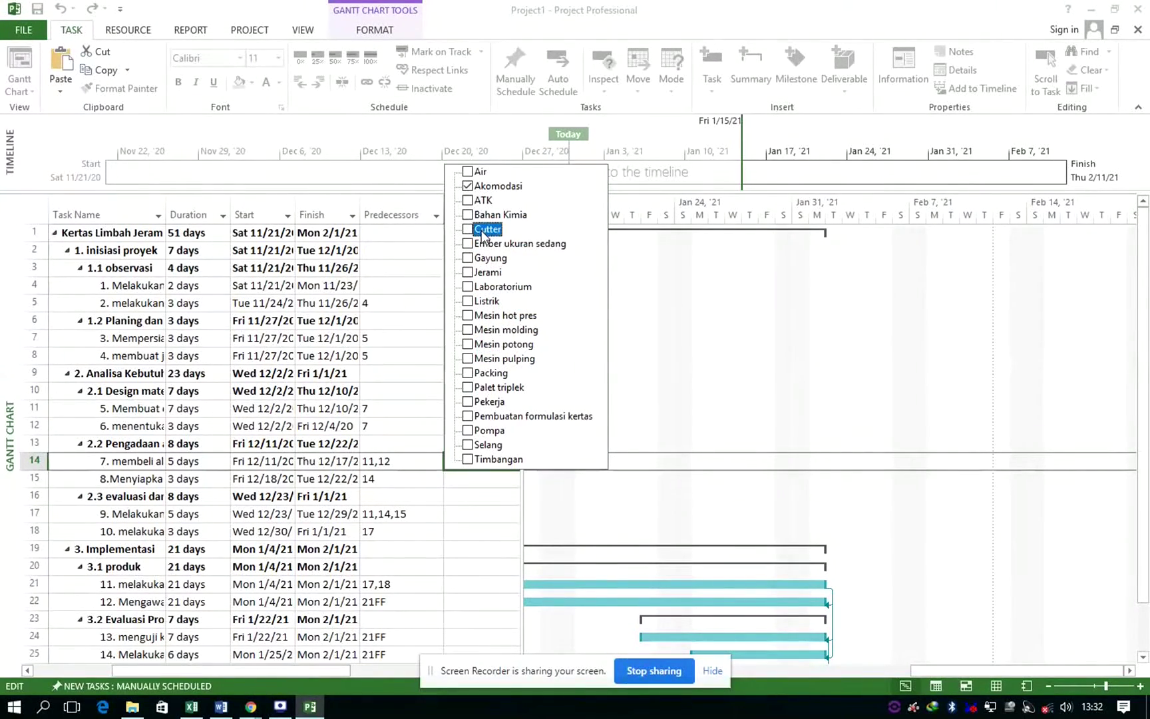
pyautogui.click(482, 231)
pyautogui.click(484, 245)
pyautogui.click(483, 259)
pyautogui.click(482, 316)
pyautogui.click(484, 331)
pyautogui.click(484, 344)
pyautogui.click(486, 360)
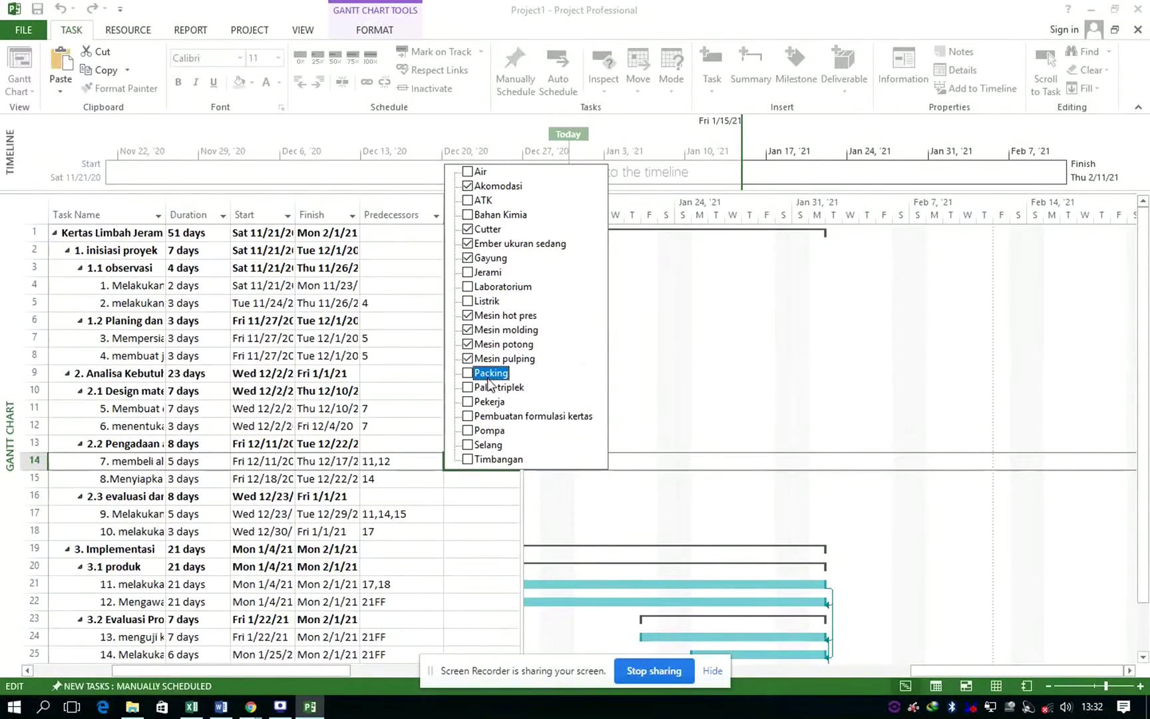
pyautogui.click(489, 373)
pyautogui.click(491, 387)
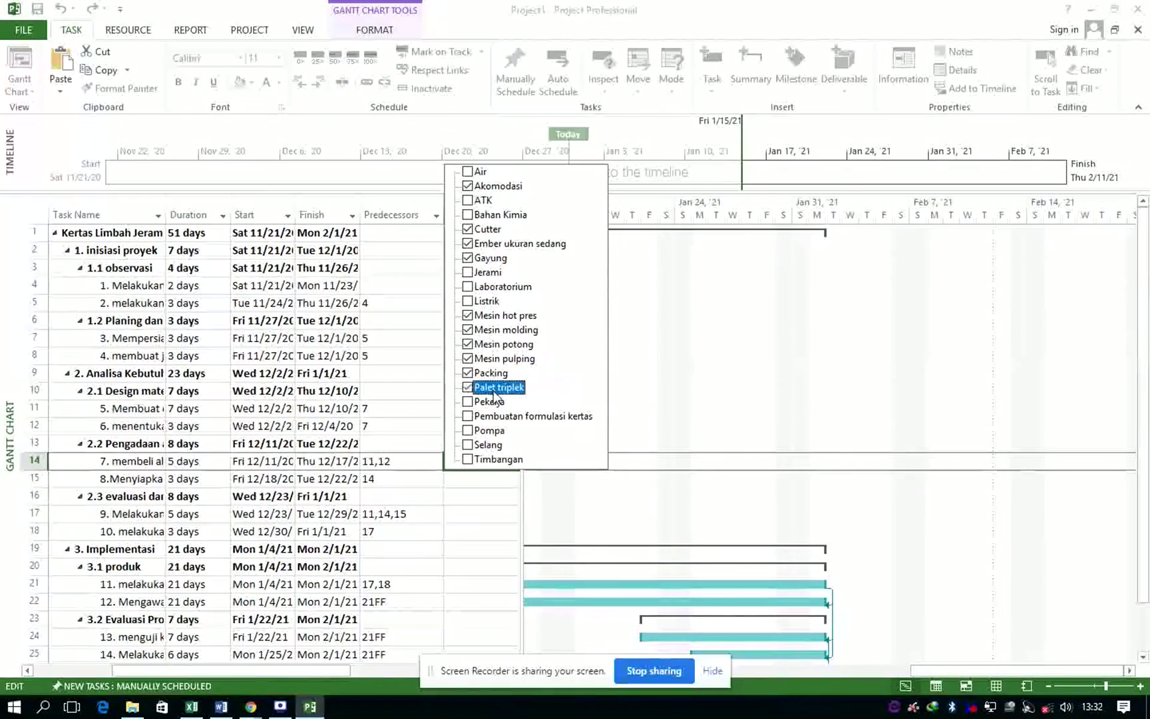
pyautogui.click(496, 444)
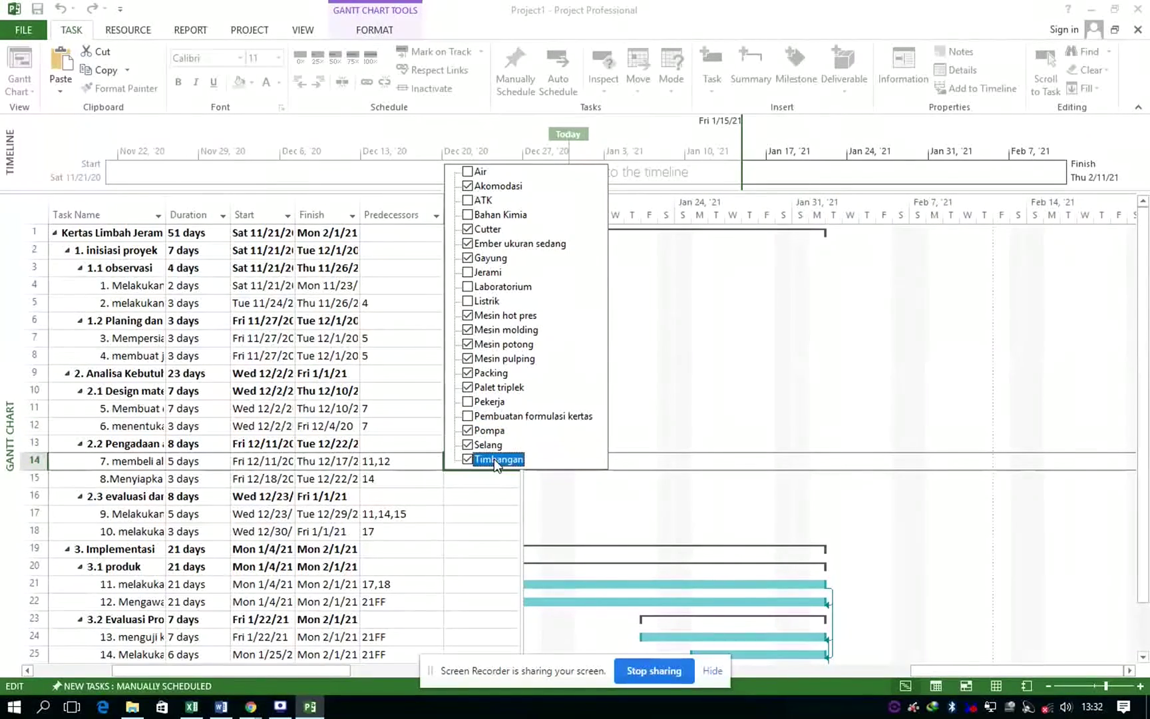
pyautogui.press('Return')
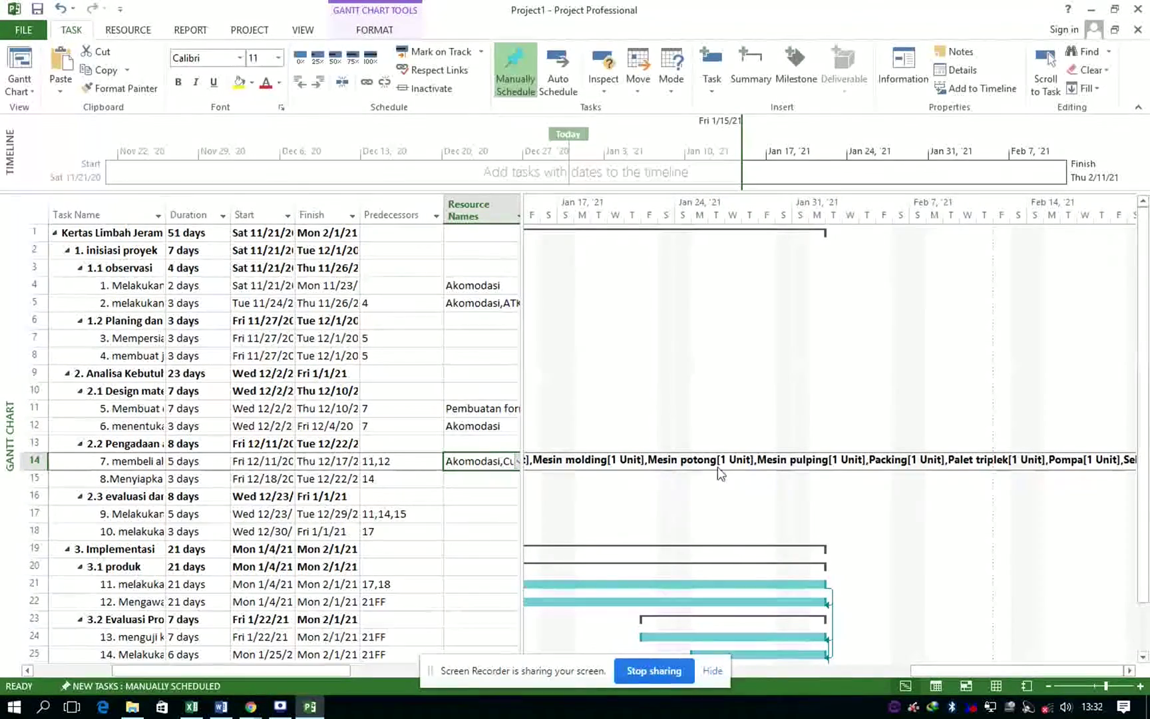
# Step: Assign the resource Pekerja to task 15 under 2.2 Pengadaan
pyautogui.click(465, 479)
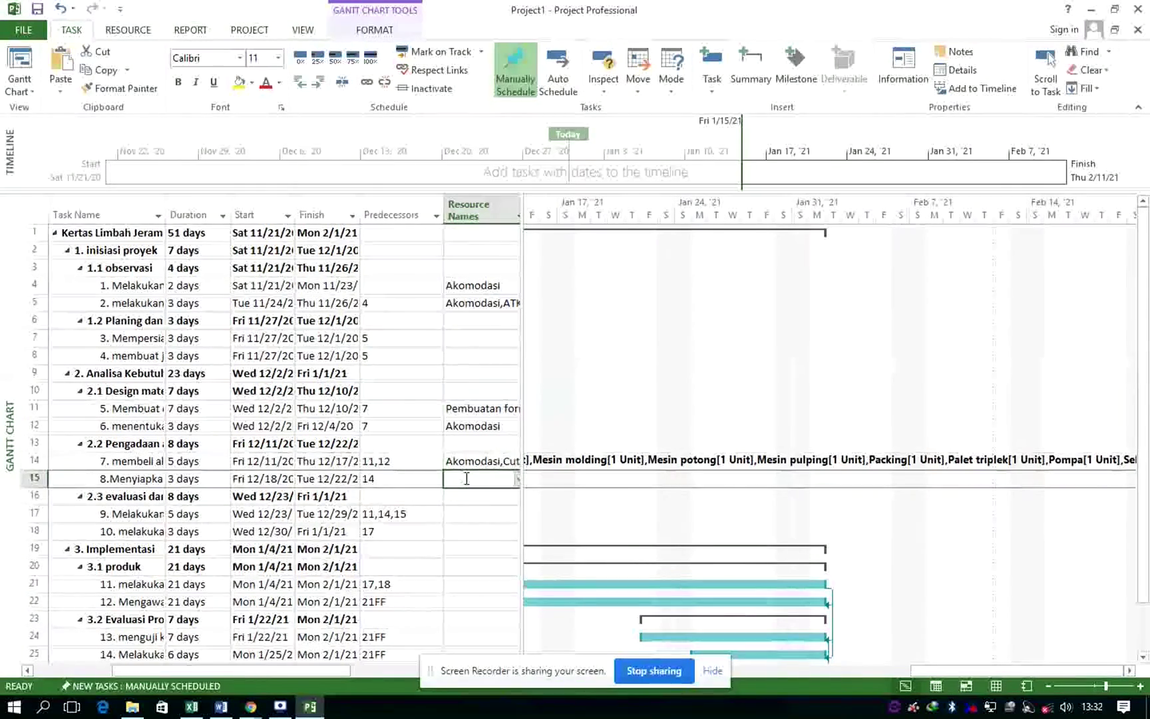
pyautogui.click(517, 479)
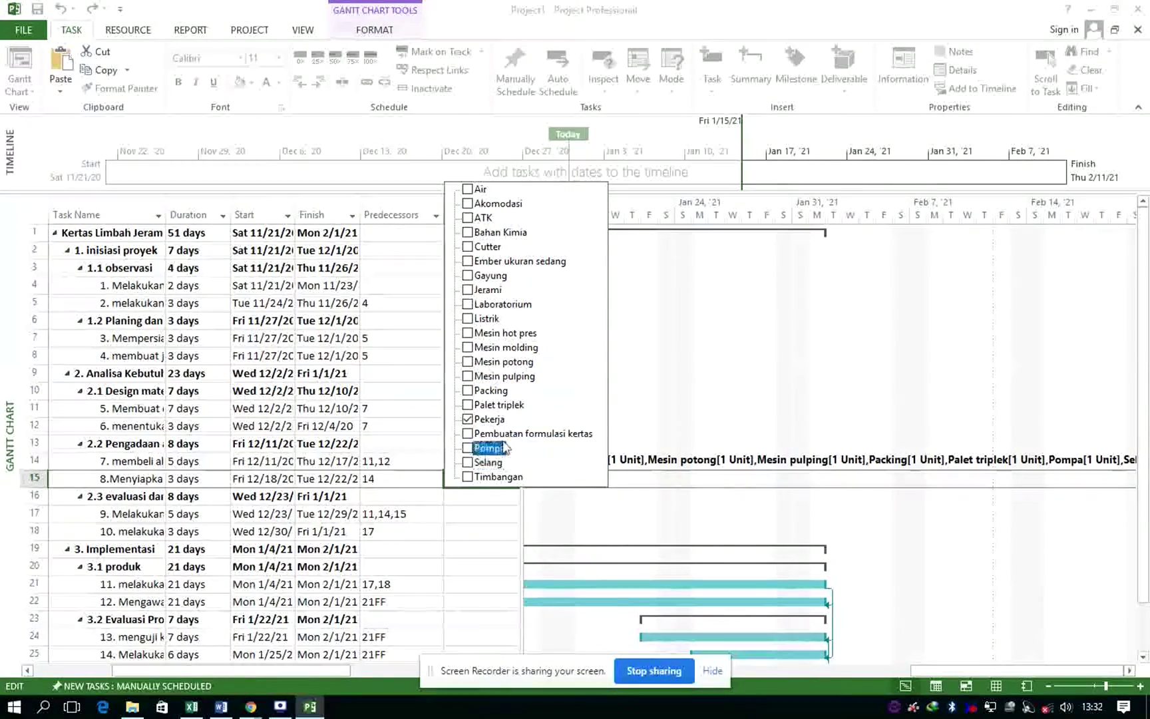
pyautogui.click(479, 479)
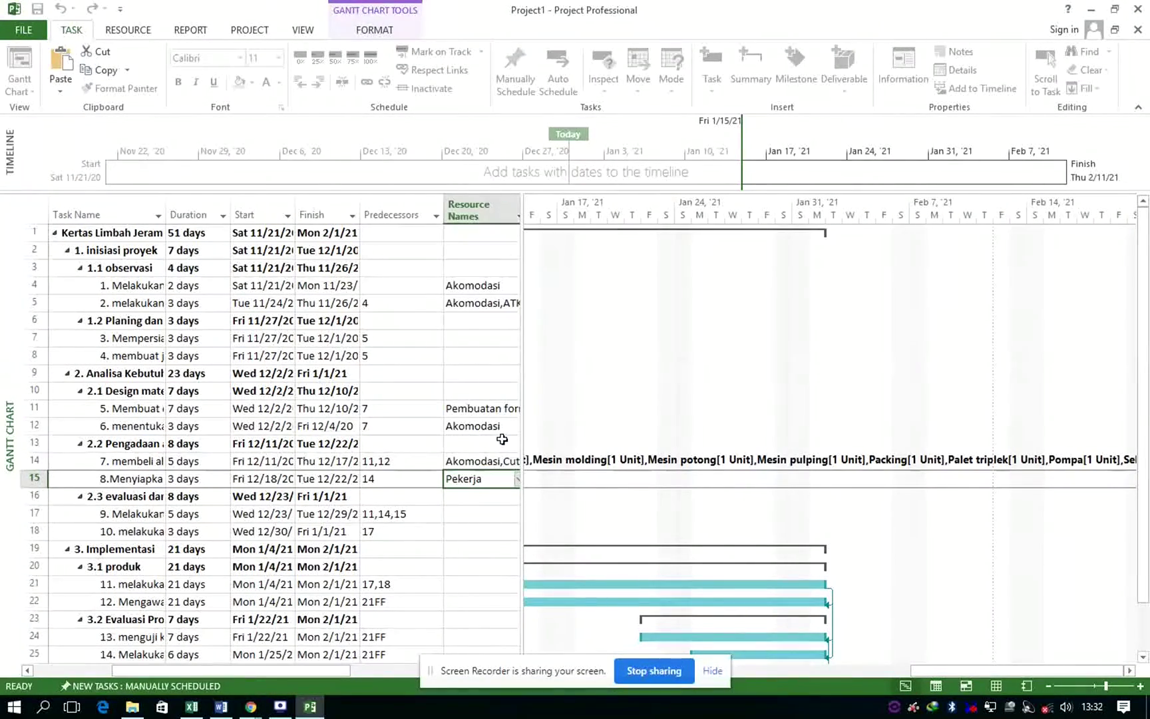
# Step: Assign the resources Pekerja, Air, Bahan Kimia, Jerami and Listrik to task 17 under 2.3 evaluasi
pyautogui.click(474, 516)
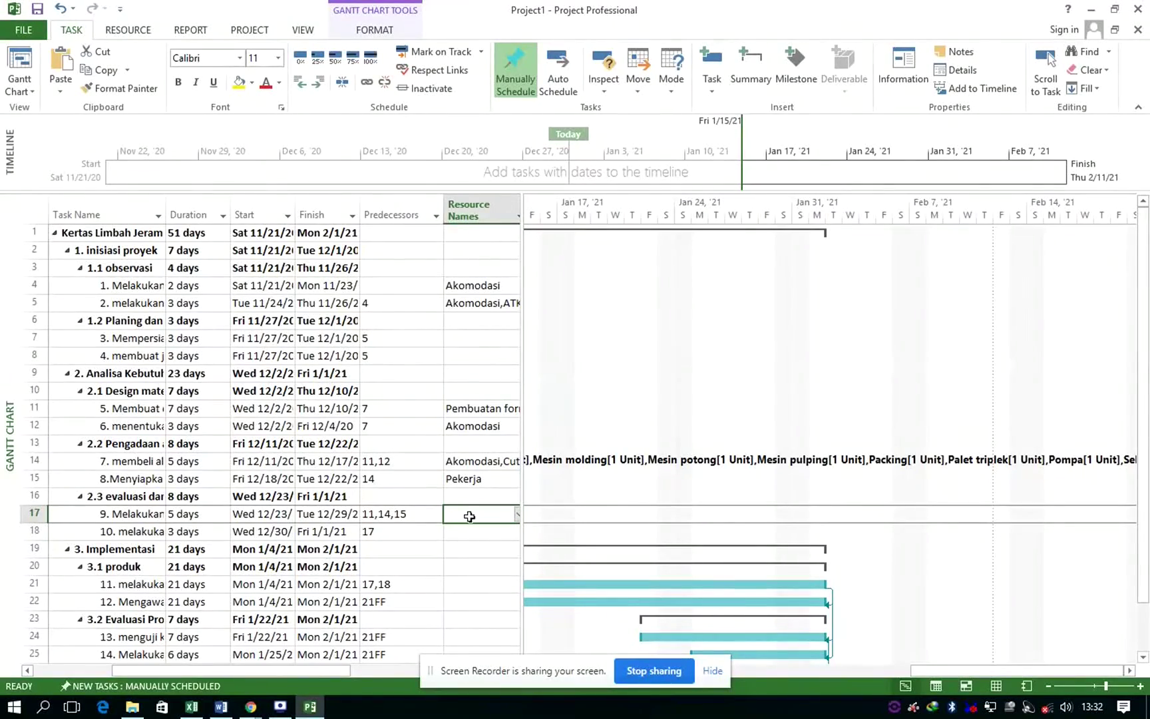
pyautogui.click(515, 516)
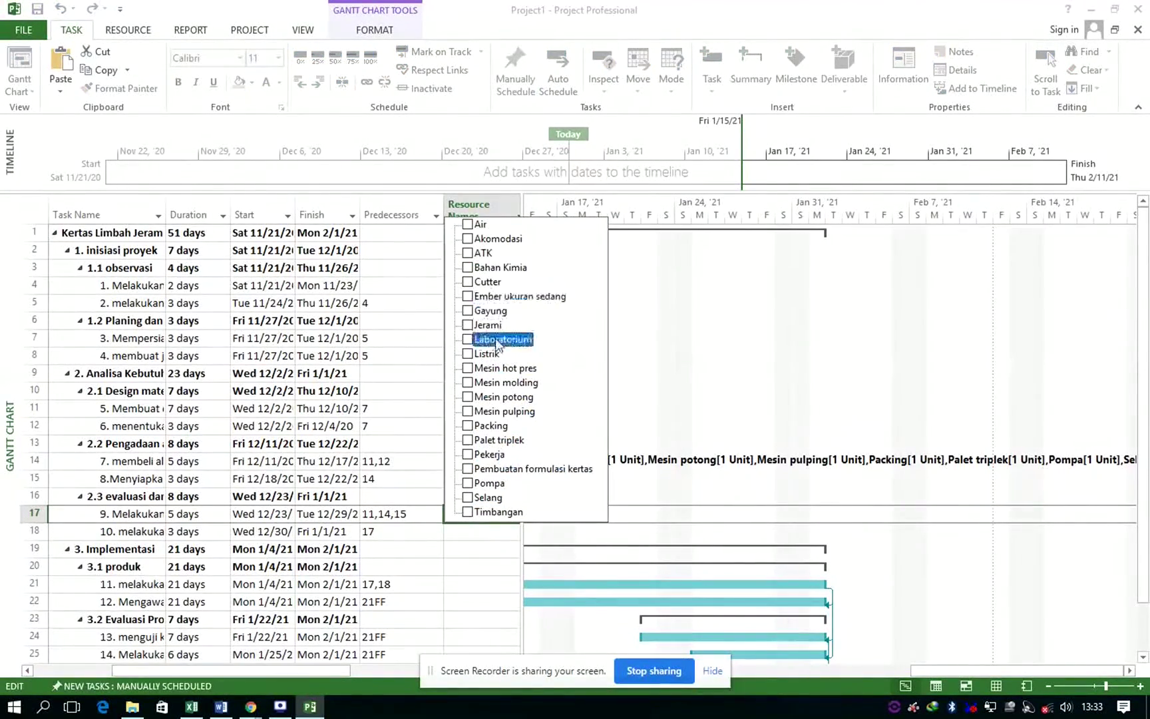
pyautogui.click(489, 453)
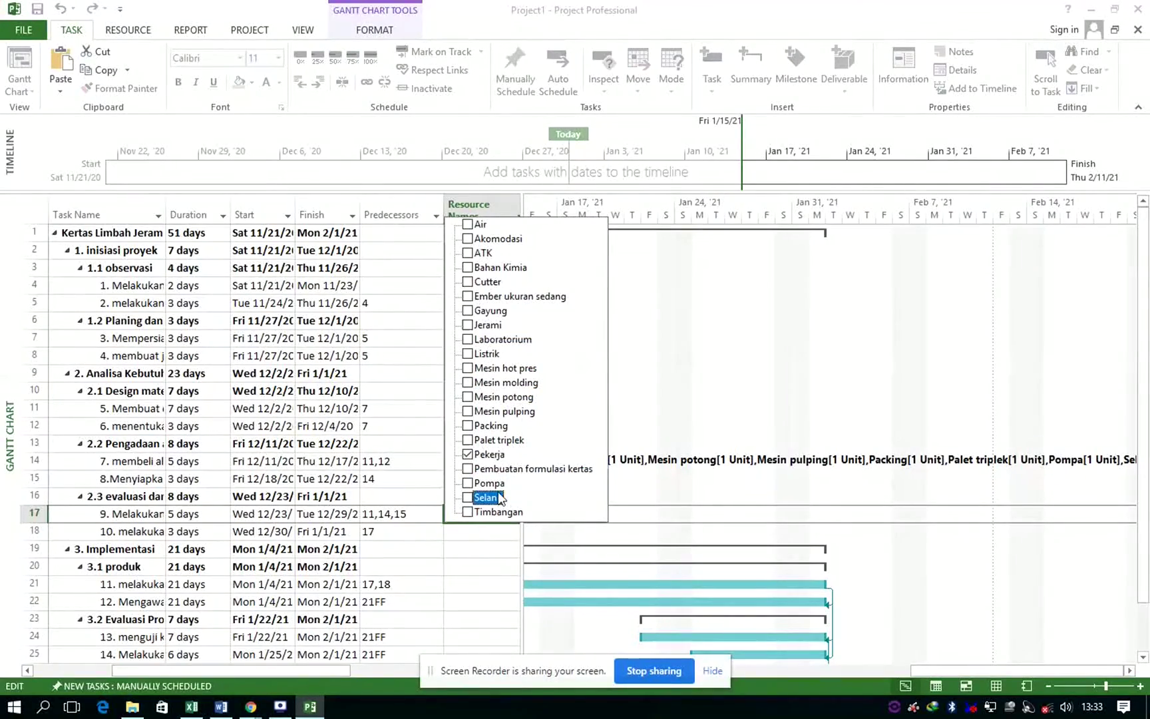
pyautogui.press('Return')
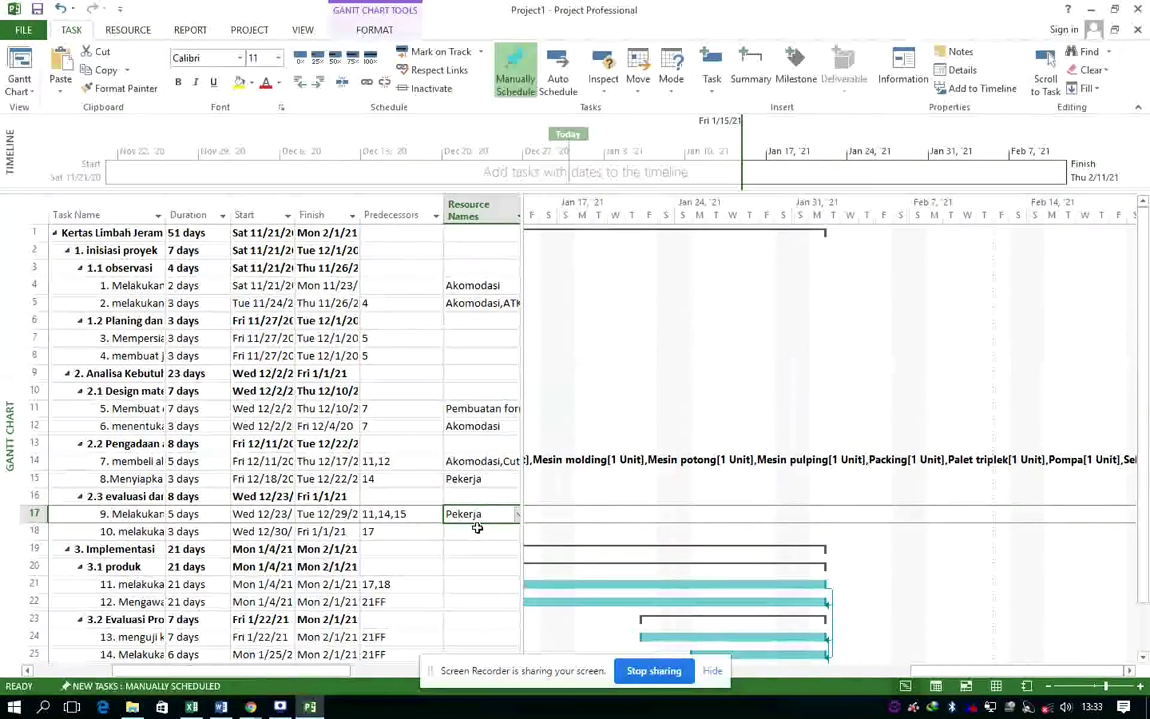
pyautogui.click(517, 514)
pyautogui.click(517, 518)
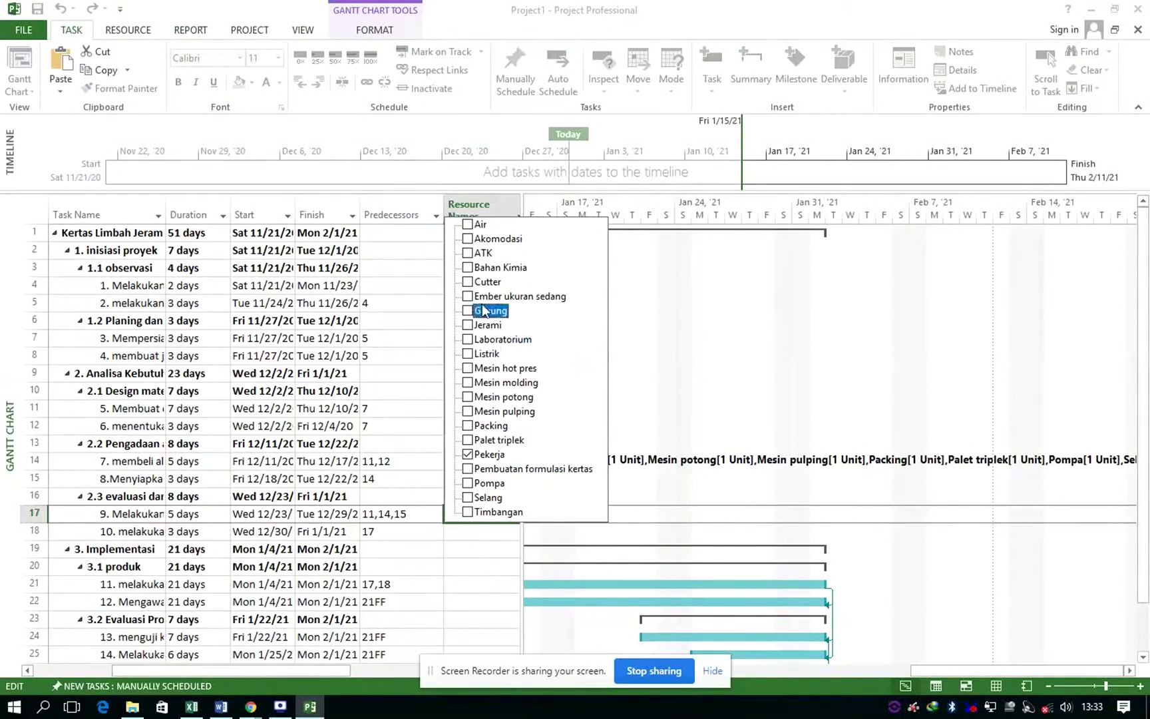
pyautogui.click(481, 225)
pyautogui.click(489, 267)
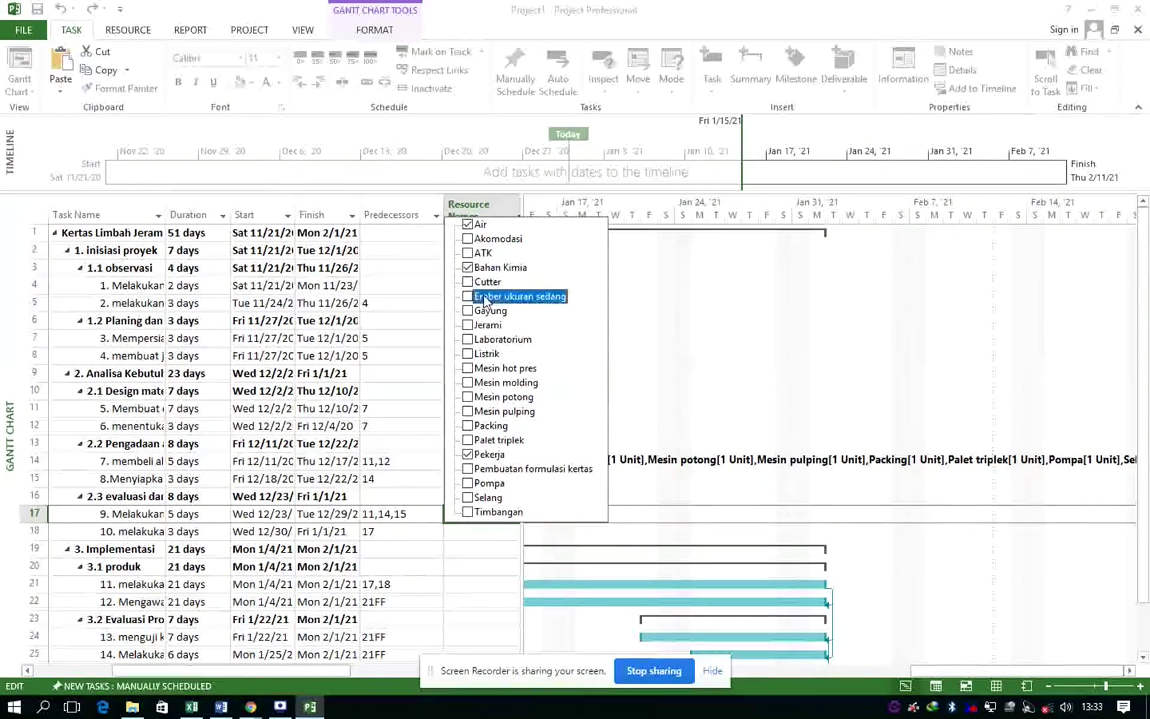
pyautogui.click(489, 325)
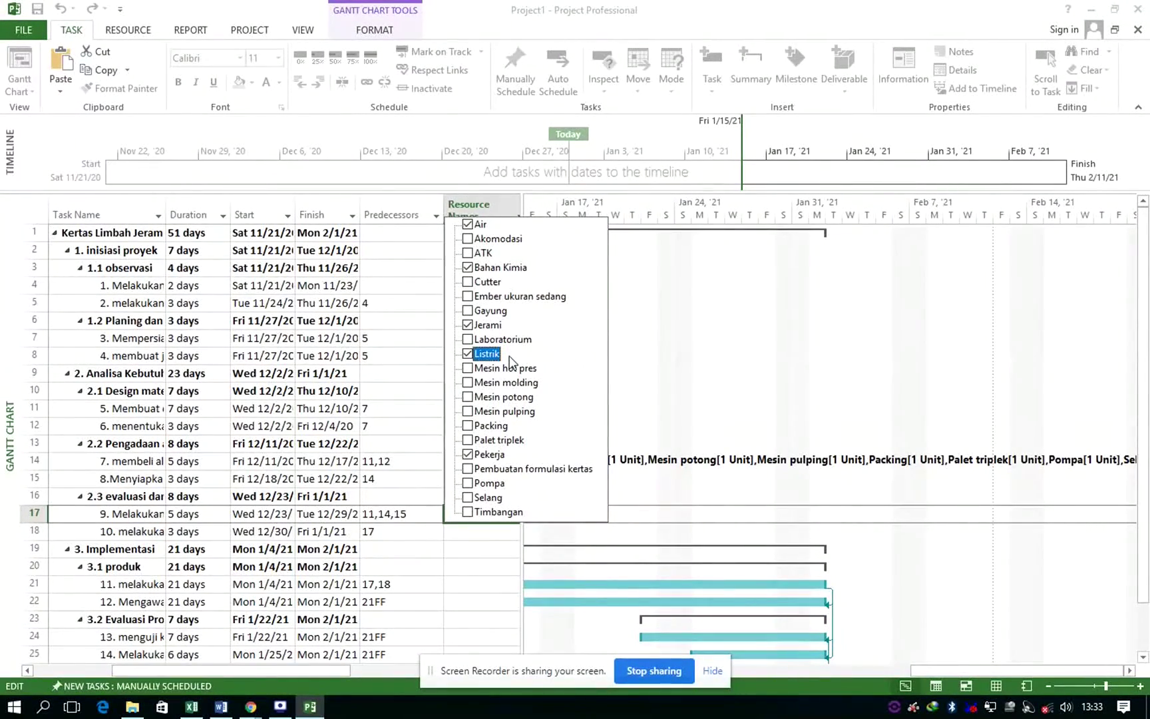
pyautogui.press('Return')
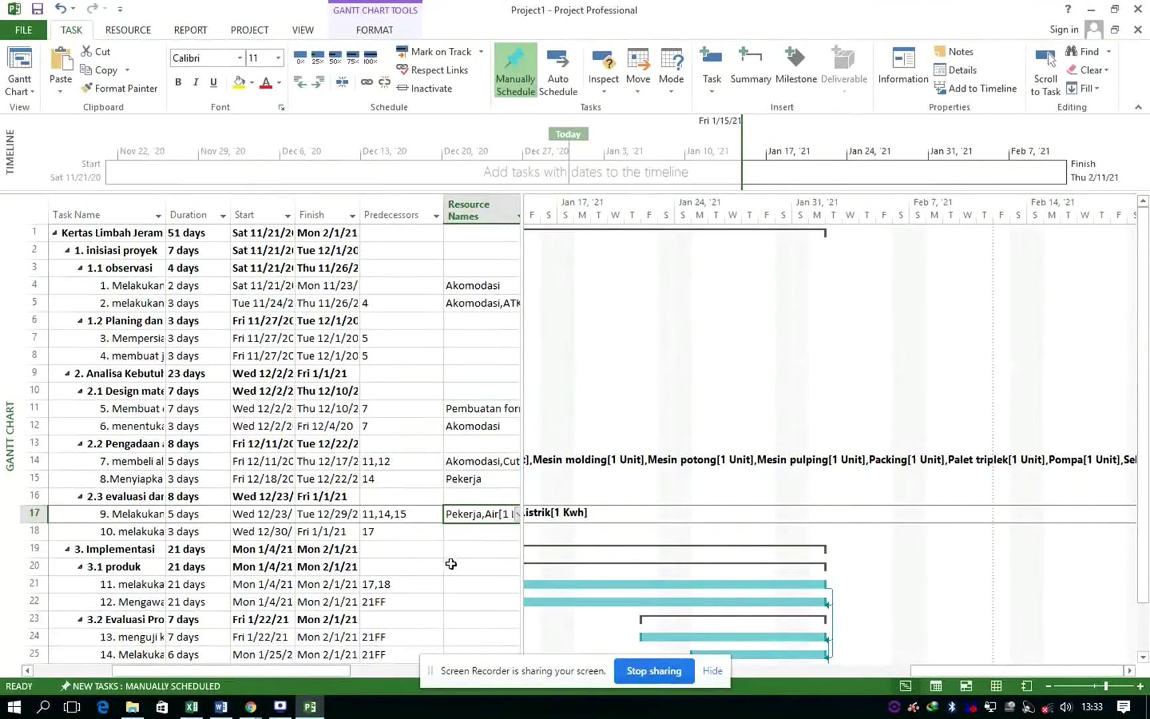
# Step: Assign the resources Air, Bahan Kimia, Jerami, Listrik and Pekerja to task 21 under 3.1 produk
pyautogui.click(480, 585)
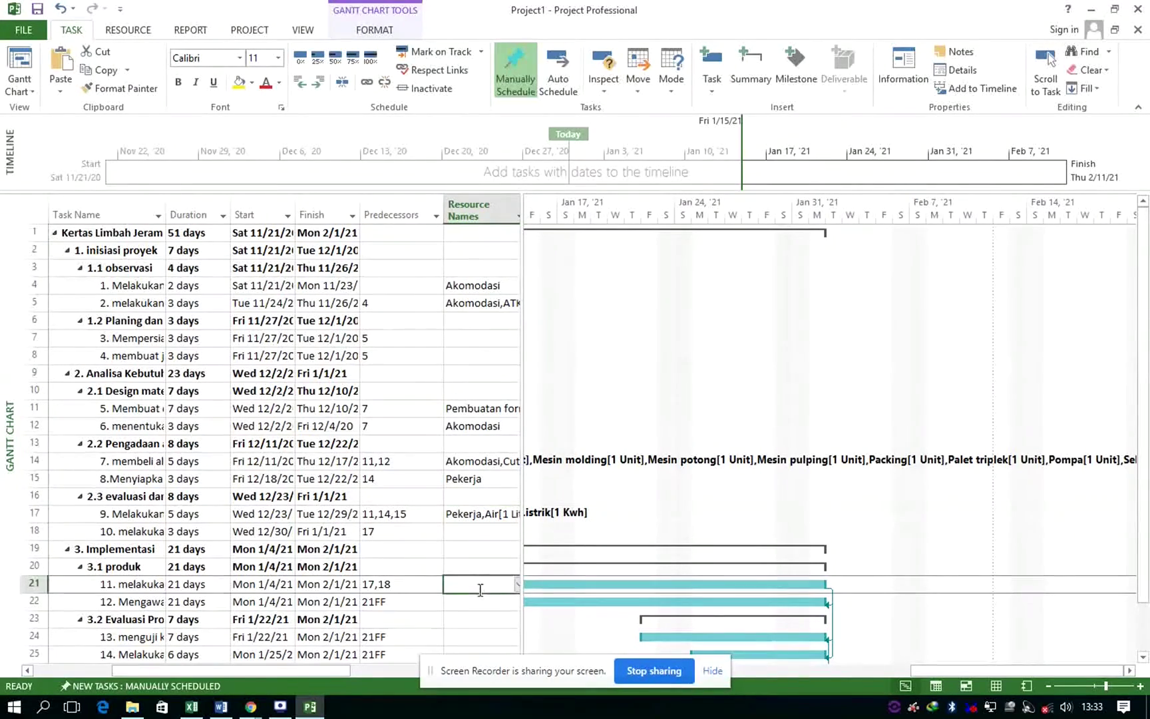
pyautogui.click(518, 585)
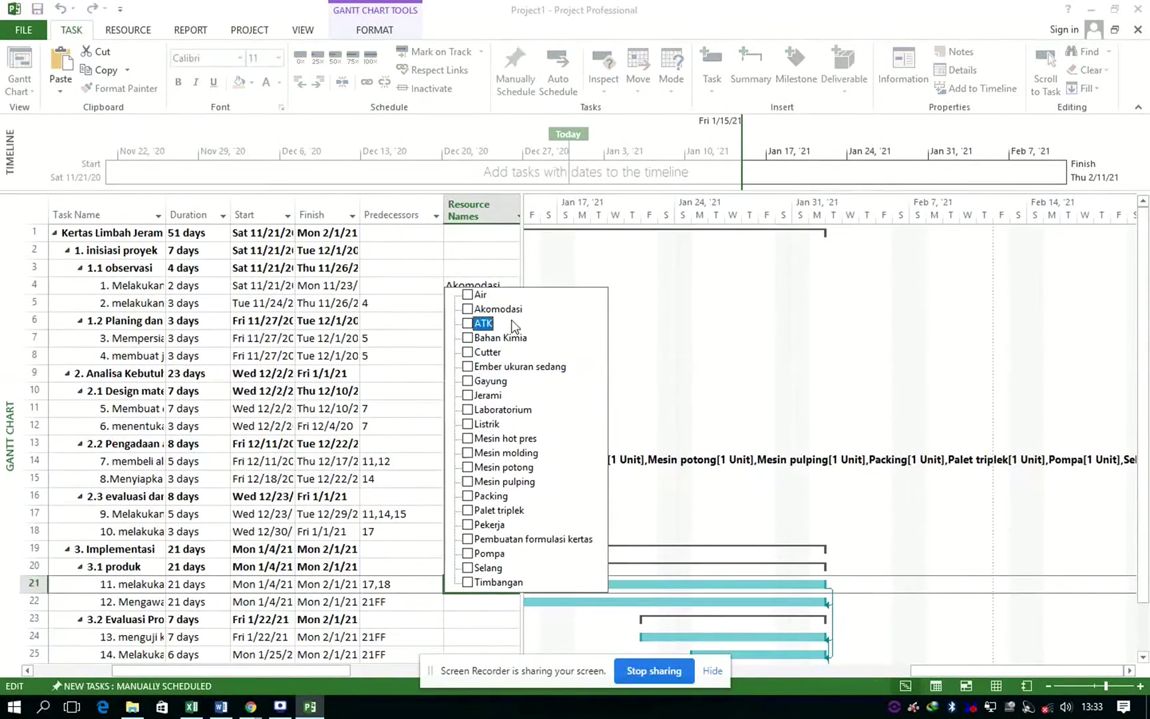
pyautogui.click(481, 295)
pyautogui.click(482, 339)
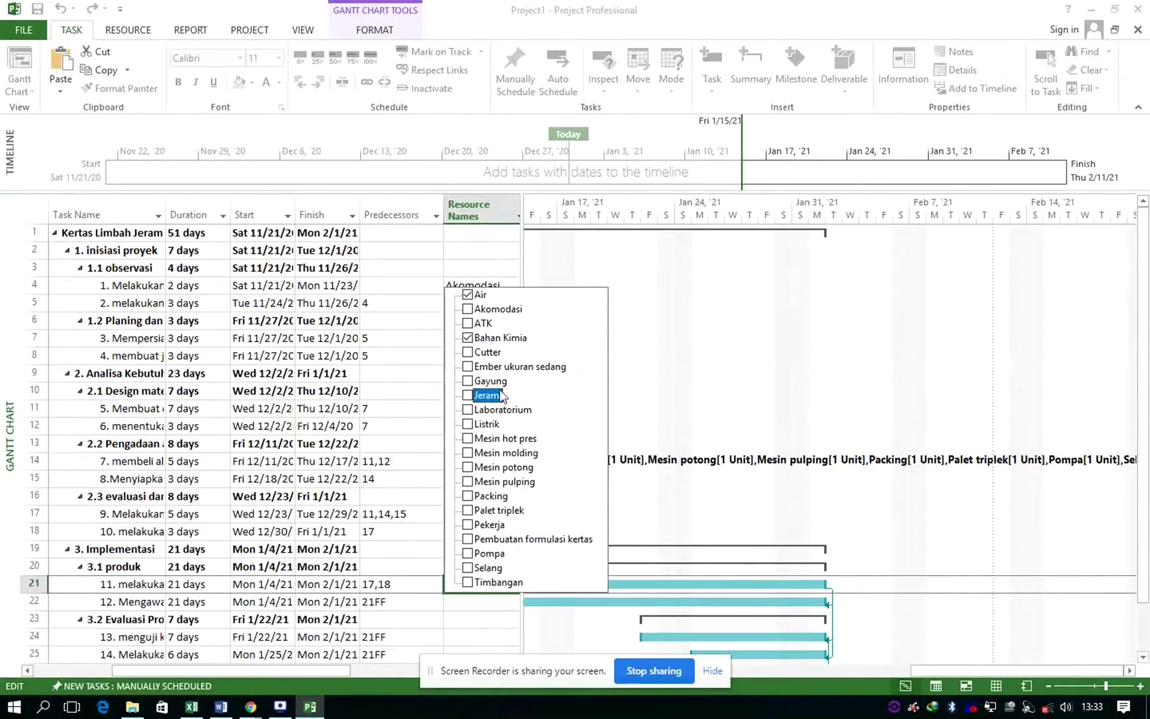
pyautogui.click(487, 424)
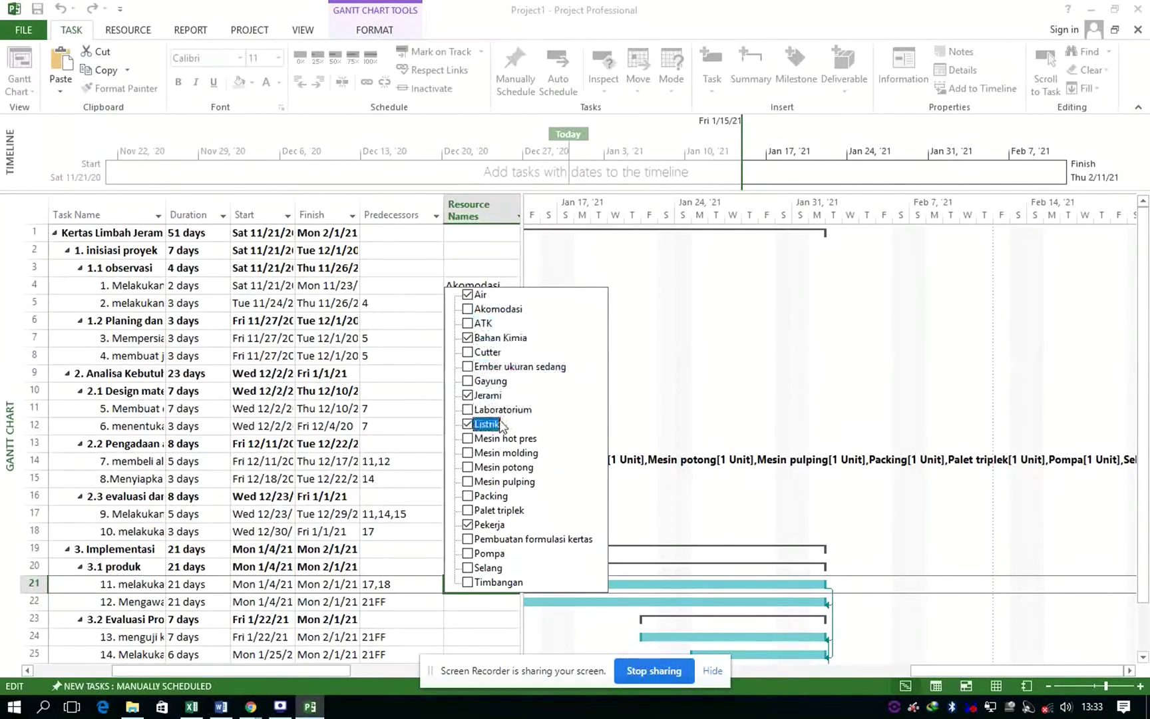
pyautogui.press('Return')
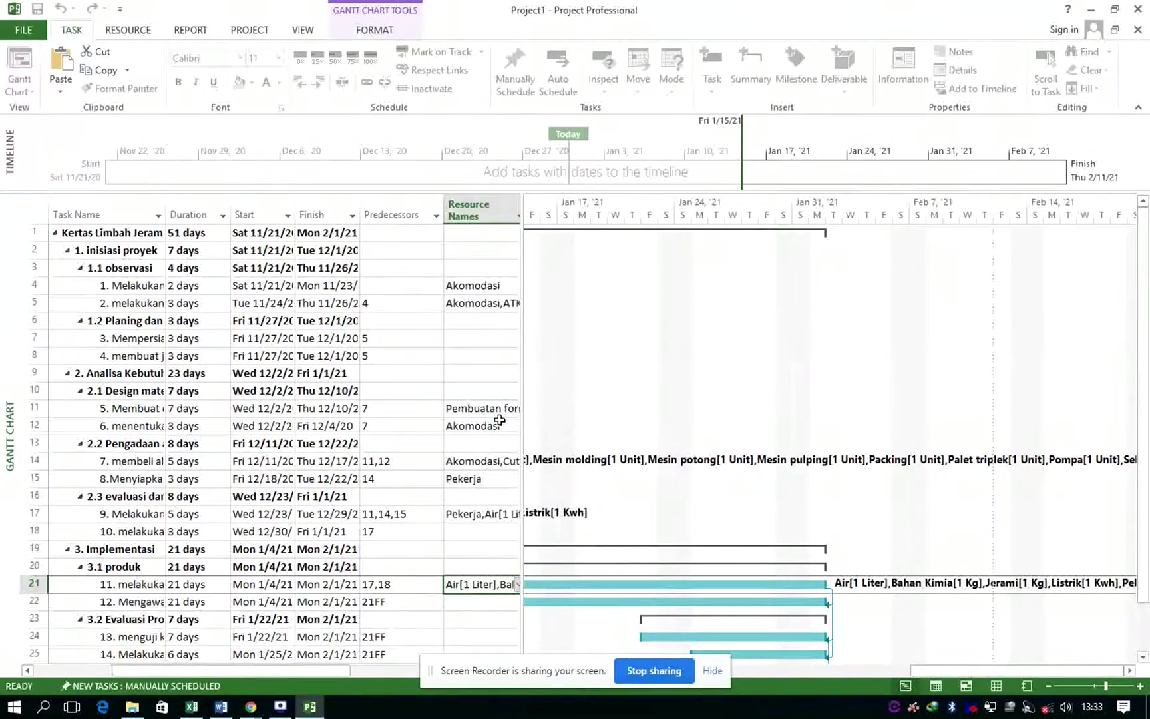
# Step: Assign the resource ATK to task 22 under 3.1 produk
pyautogui.click(477, 607)
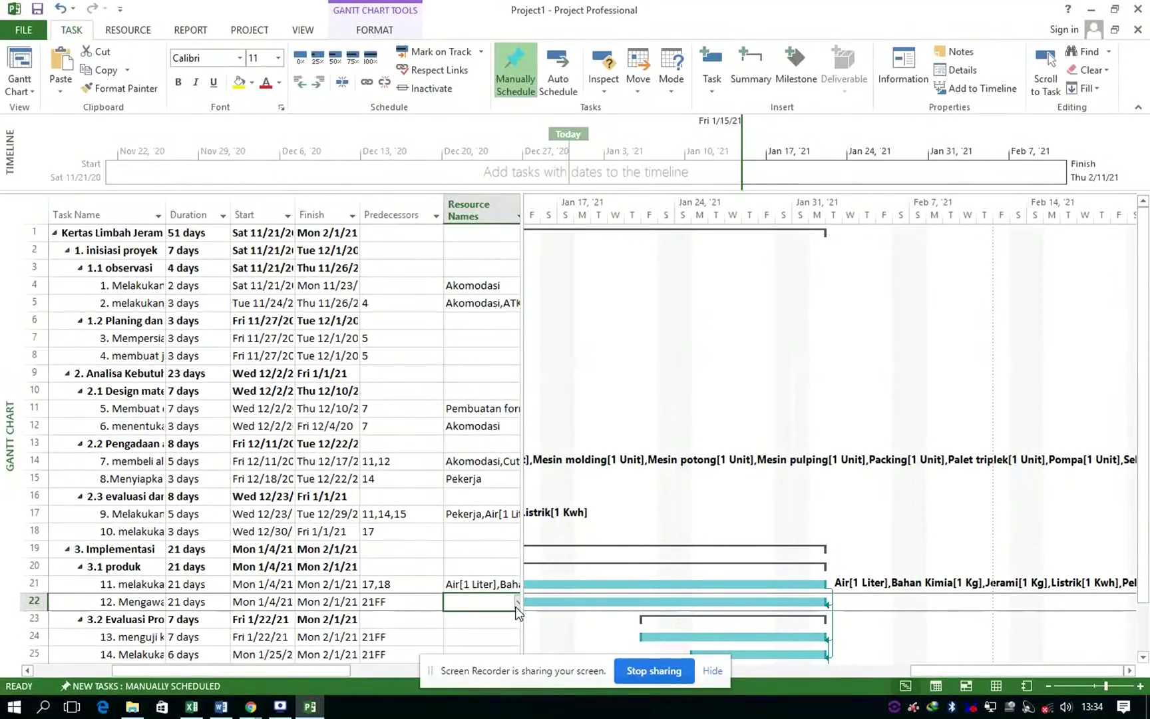
pyautogui.click(516, 605)
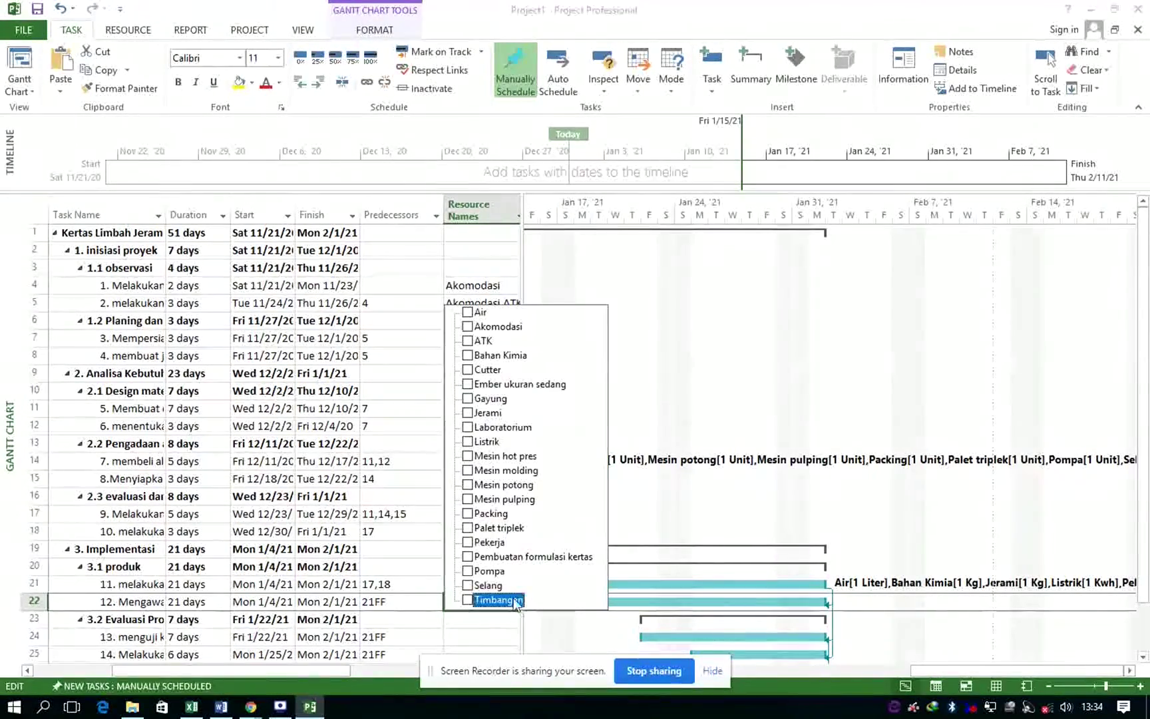
pyautogui.click(485, 341)
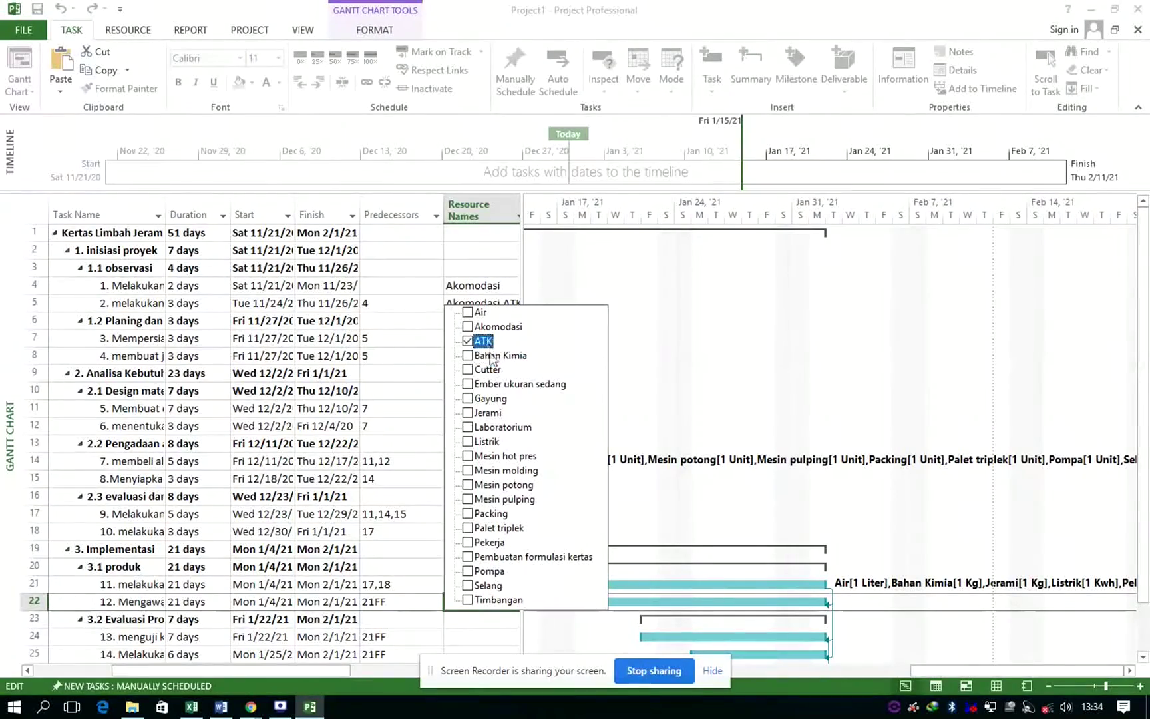
pyautogui.press('Return')
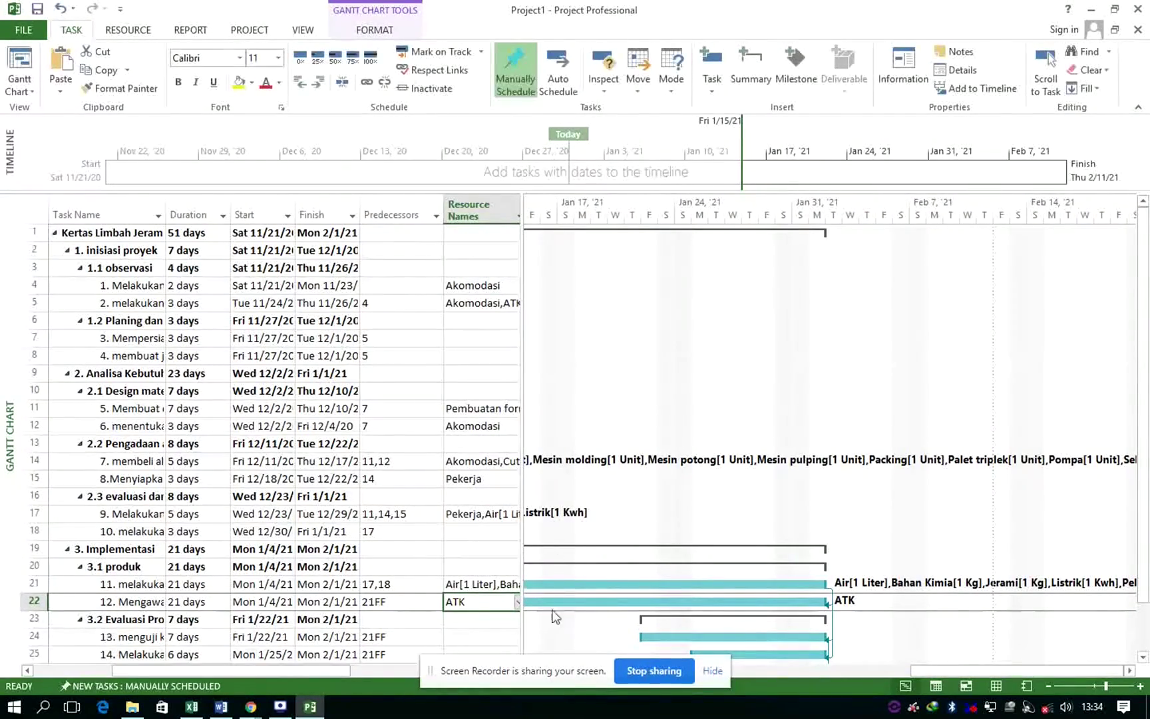
# Step: Assign the resource Laboratorium to task 24 under 3.2 Evaluasi
pyautogui.scroll(-2, 509, 608)
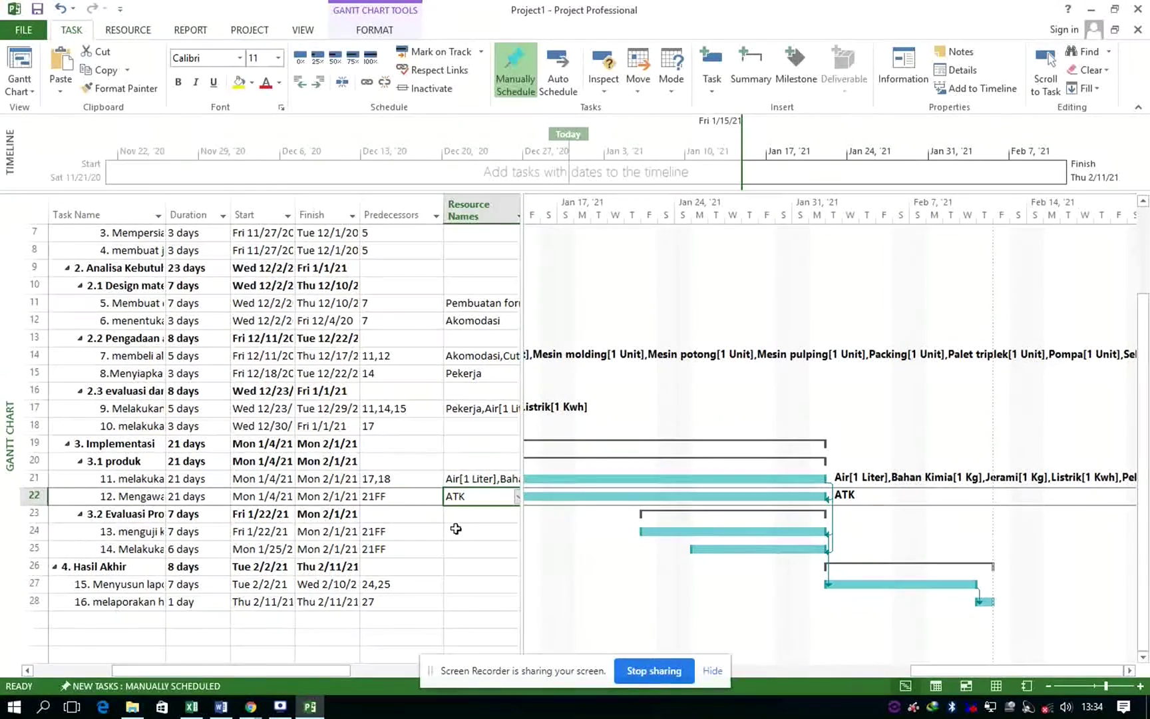
pyautogui.click(456, 531)
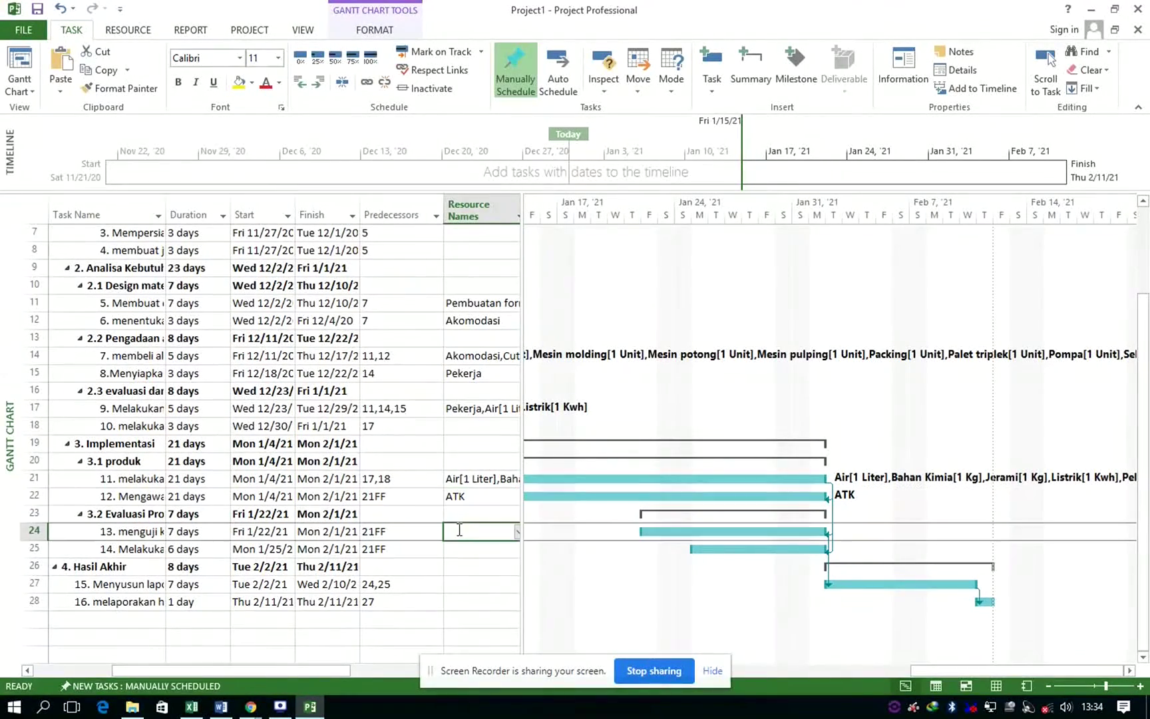
pyautogui.click(517, 531)
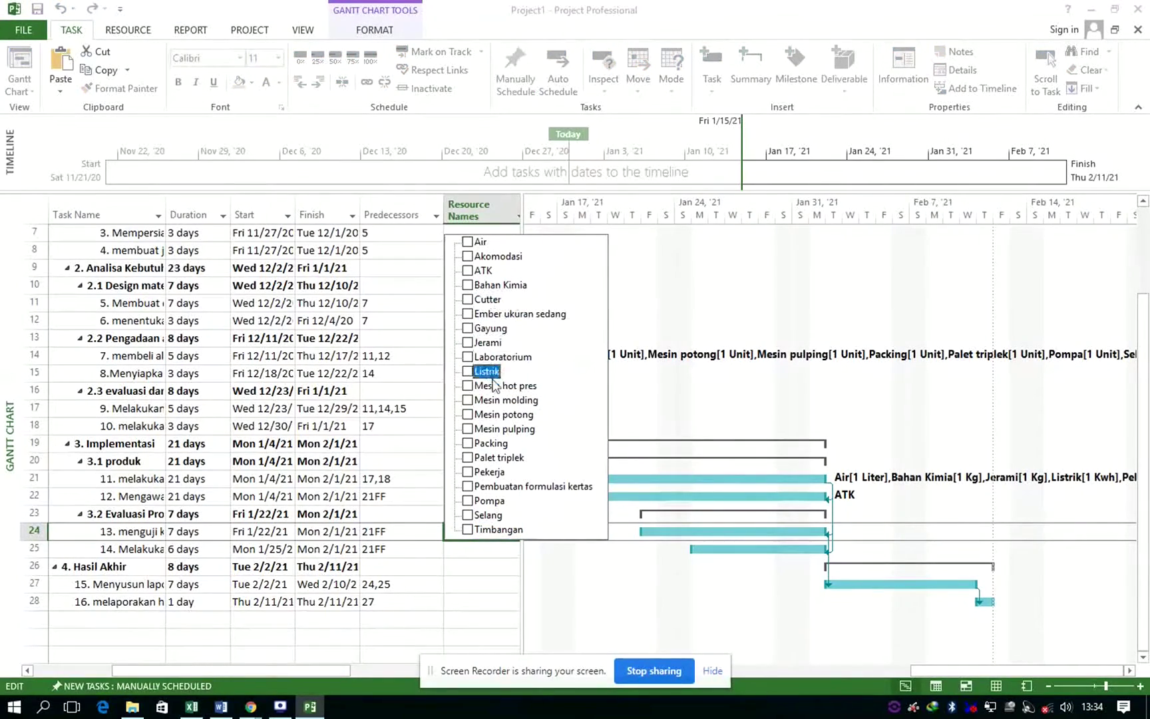
pyautogui.click(487, 358)
pyautogui.press('Return')
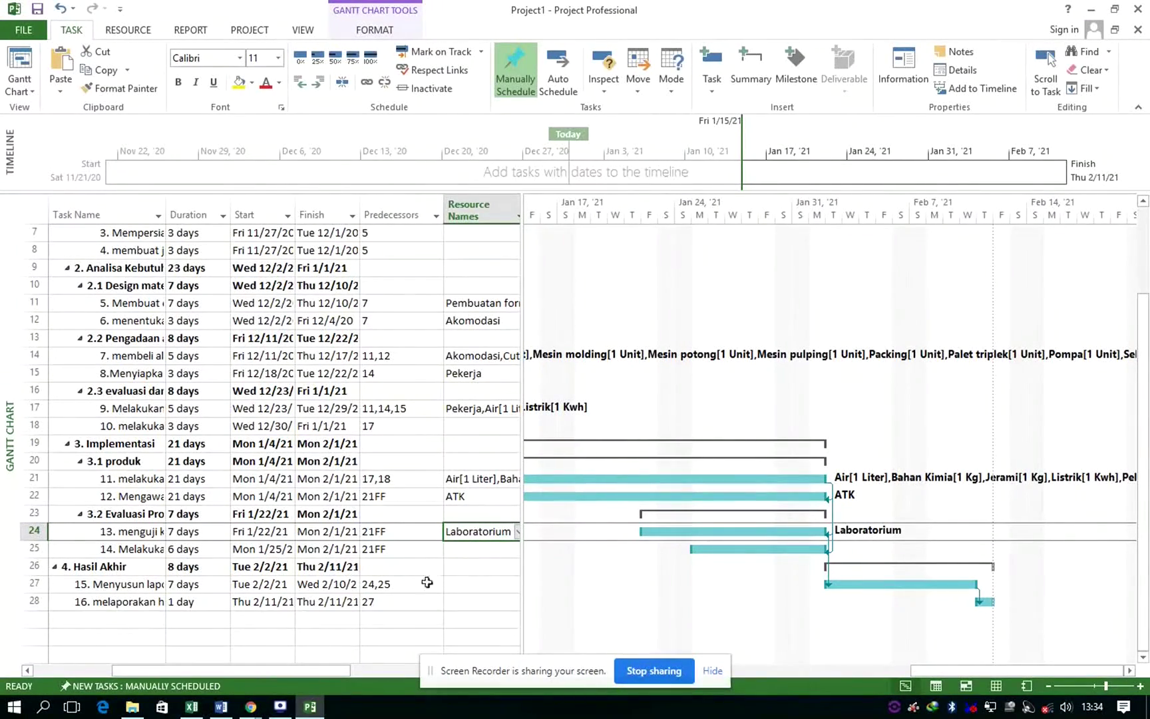
# Step: Assign the resource ATK to task 27, the report-writing activity under 4. Hasil Akhir
pyautogui.click(481, 585)
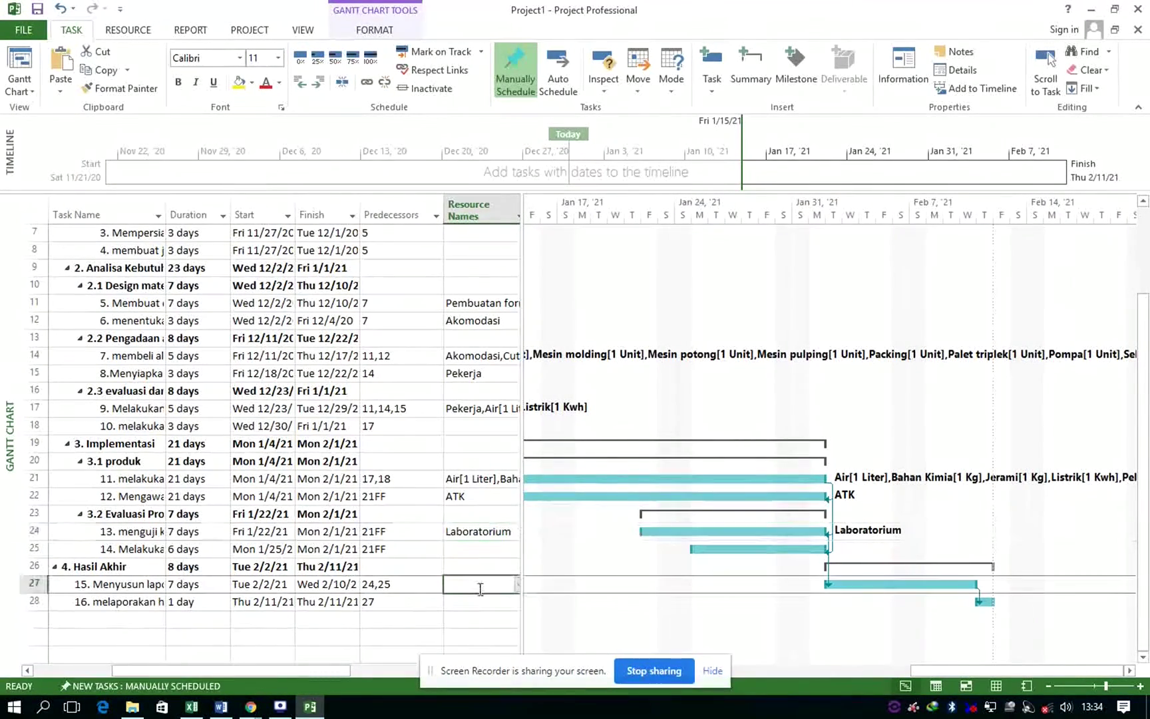
pyautogui.click(517, 585)
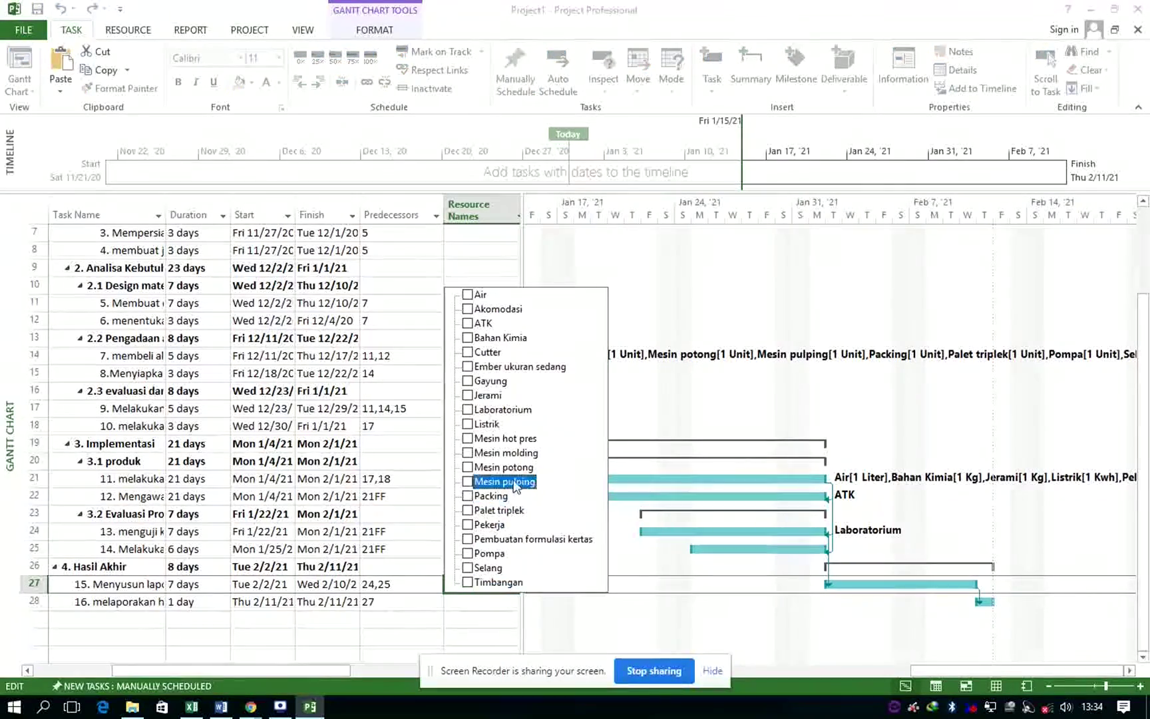
pyautogui.click(469, 323)
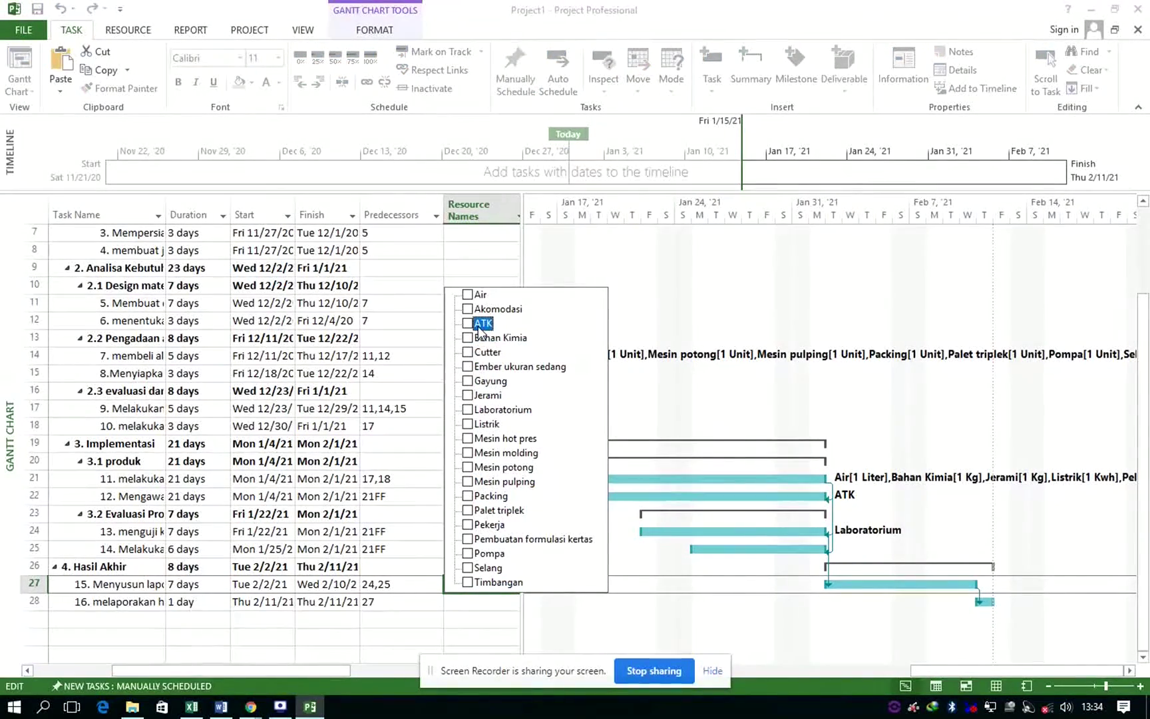
pyautogui.press('Return')
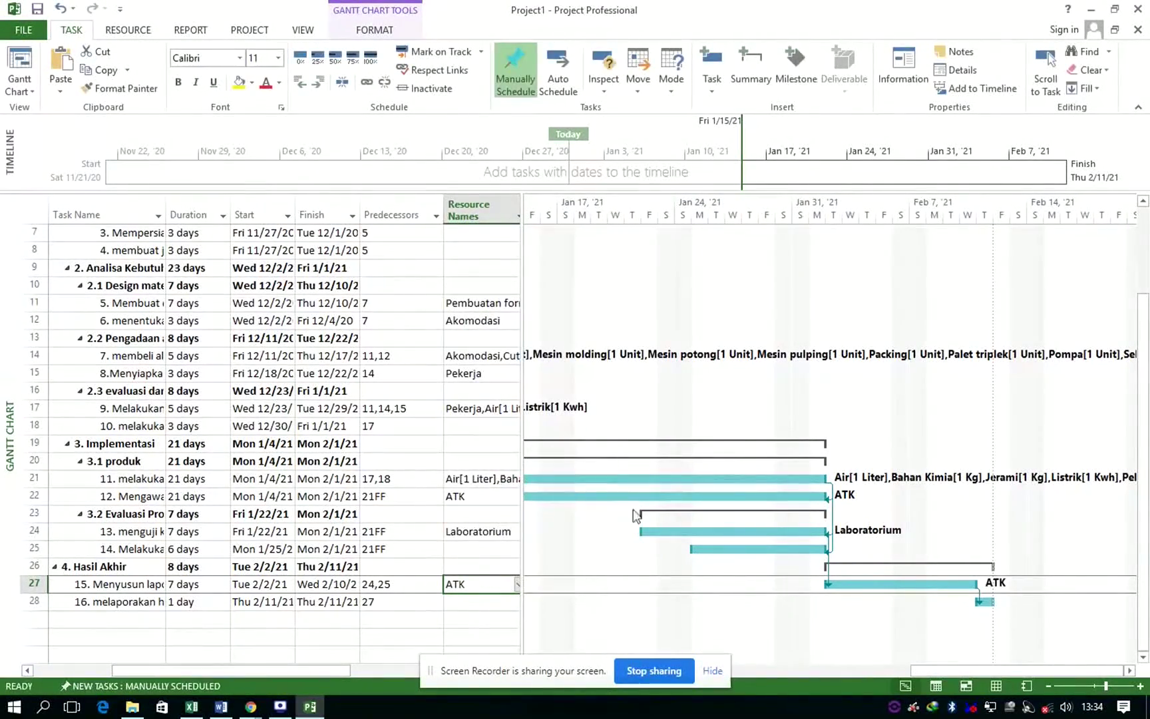
# Step: Review the Gantt bars, dependency links and resource labels across the whole project timeline, from the first task to the last
pyautogui.moveTo(952, 672); pyautogui.dragTo(534, 670)
pyautogui.scroll(2, 932, 509)
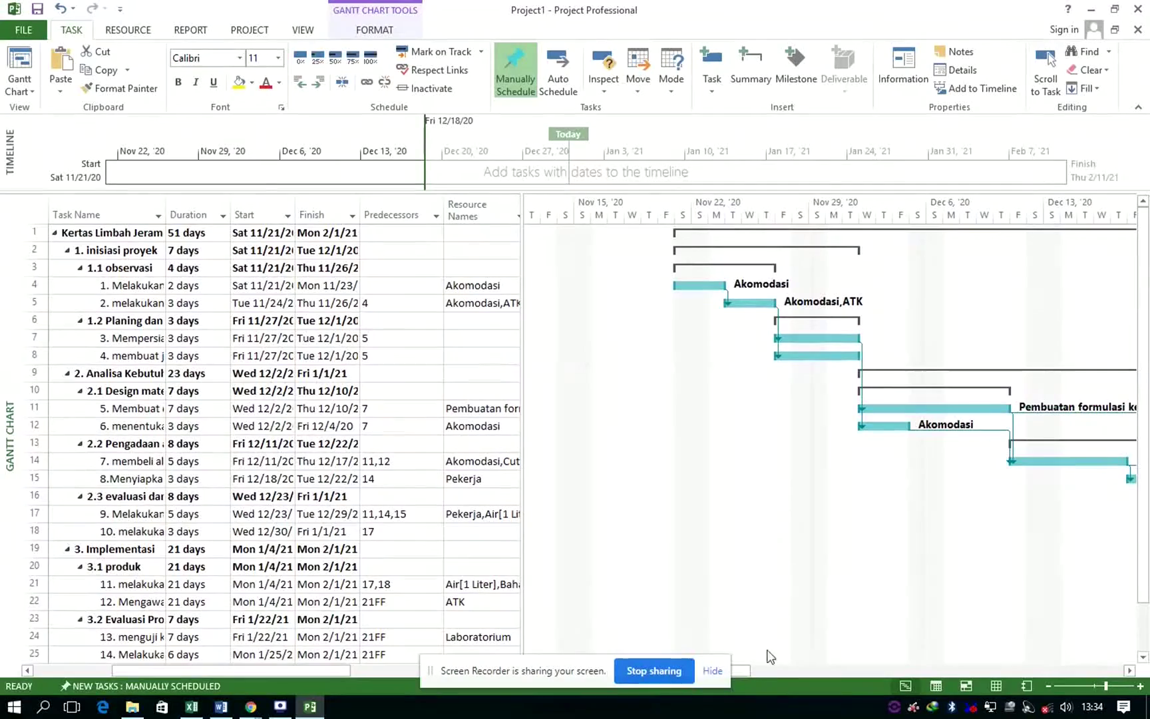
pyautogui.moveTo(744, 668); pyautogui.dragTo(1091, 670)
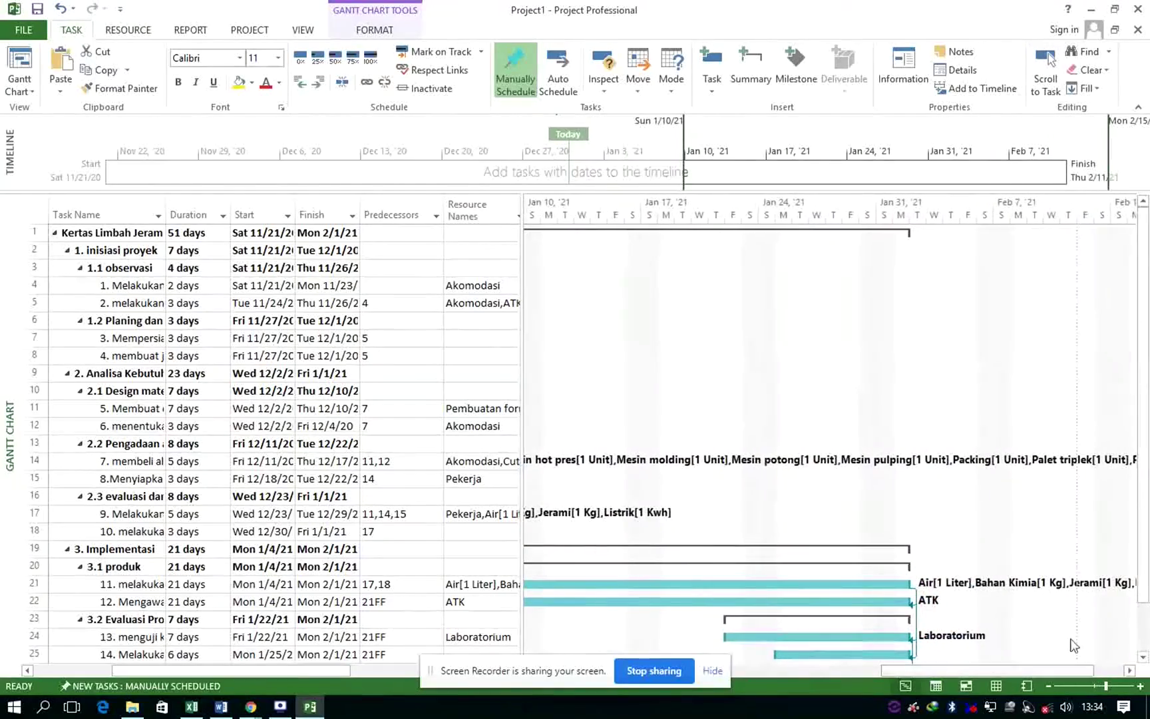
pyautogui.scroll(-1, 1021, 592)
pyautogui.scroll(1, 996, 592)
pyautogui.scroll(-2, 996, 592)
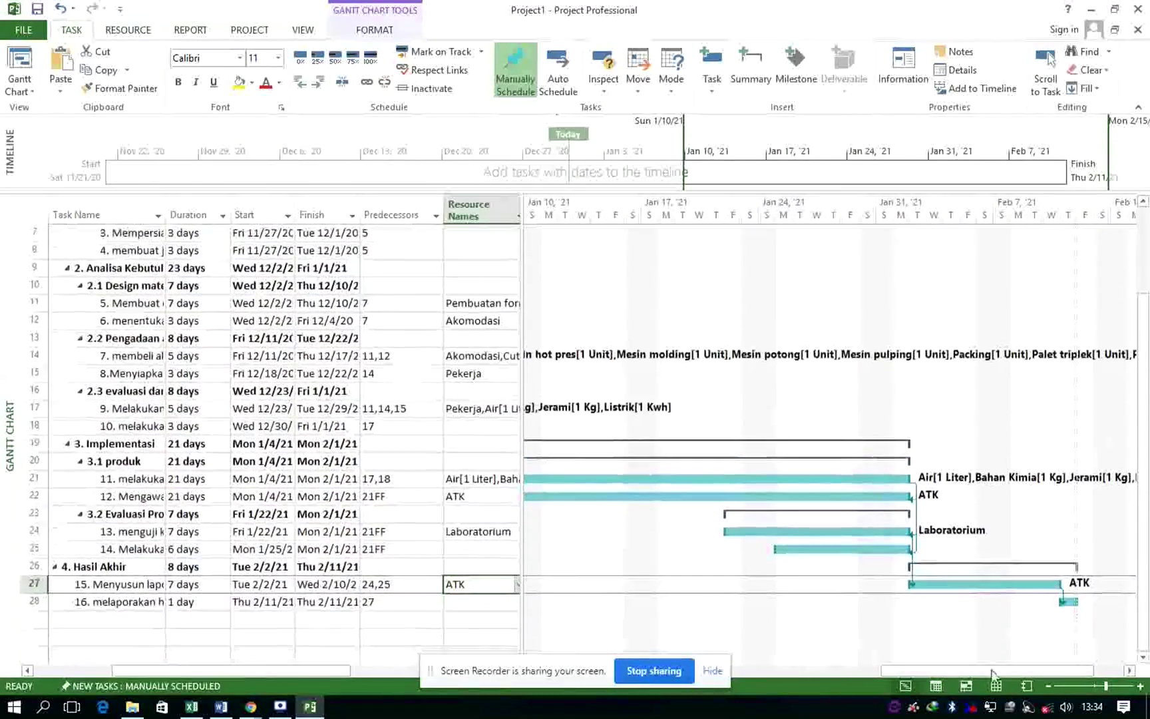
pyautogui.moveTo(968, 672); pyautogui.dragTo(998, 671)
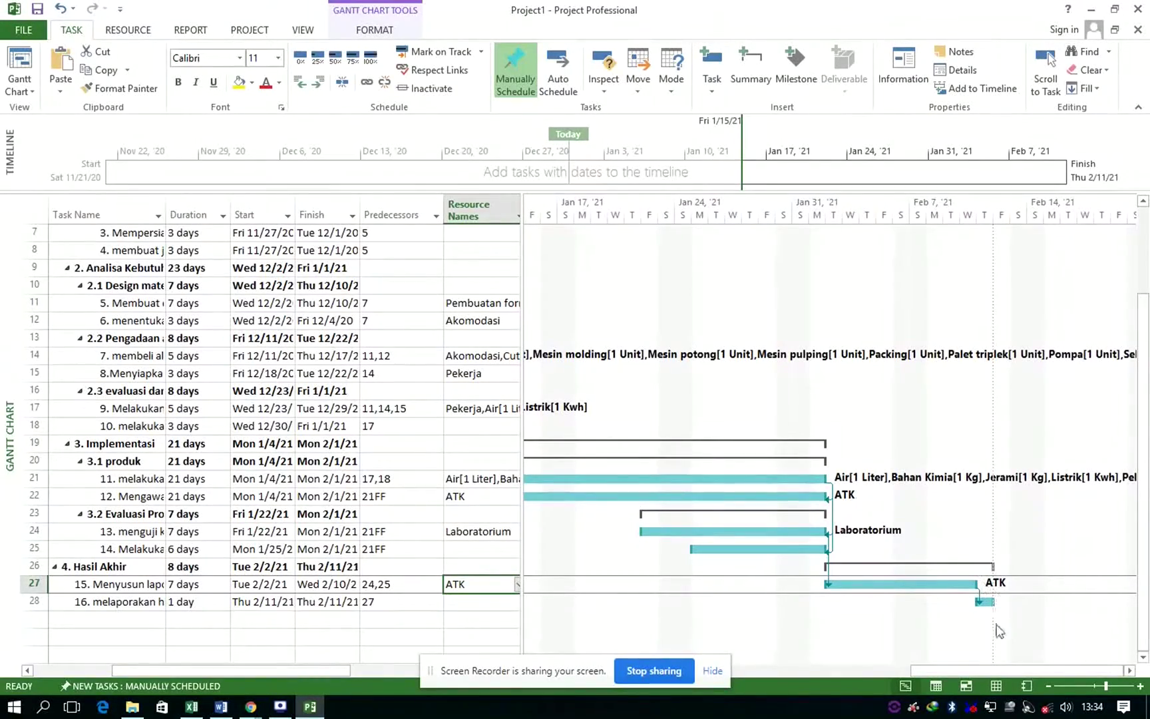
pyautogui.moveTo(970, 669)
pyautogui.mouseDown()
pyautogui.moveTo(667, 670)
pyautogui.moveTo(805, 674)
pyautogui.moveTo(726, 673)
pyautogui.mouseUp()
pyautogui.scroll(2, 685, 496)
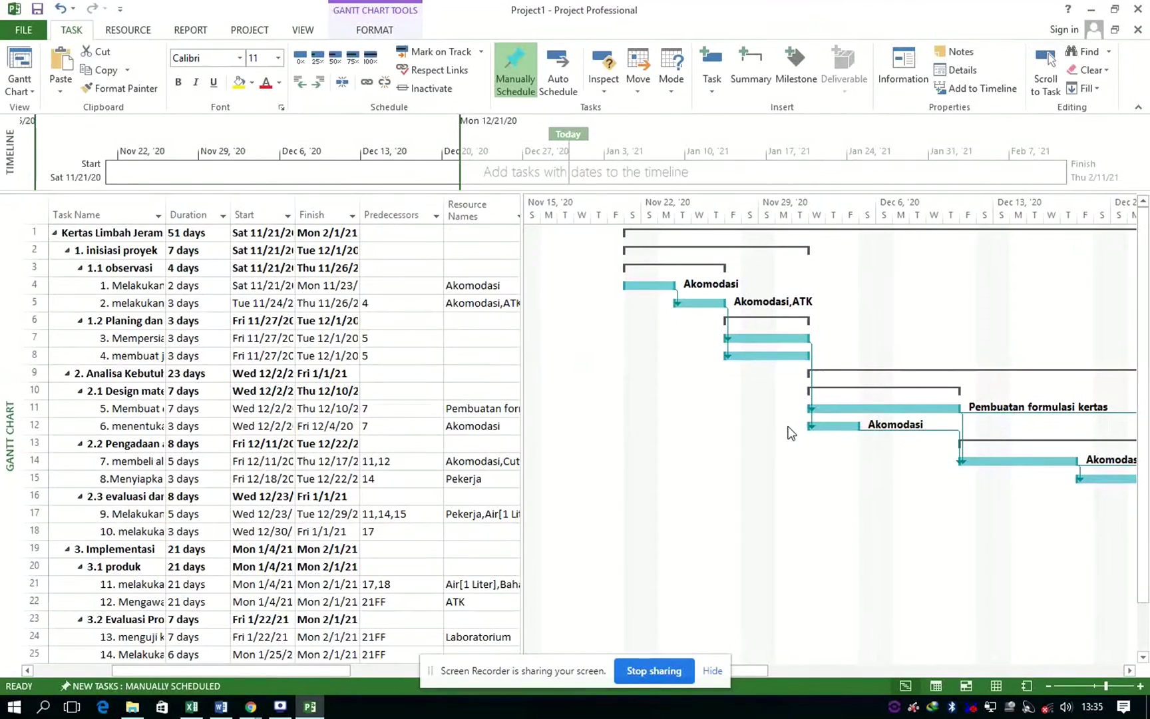